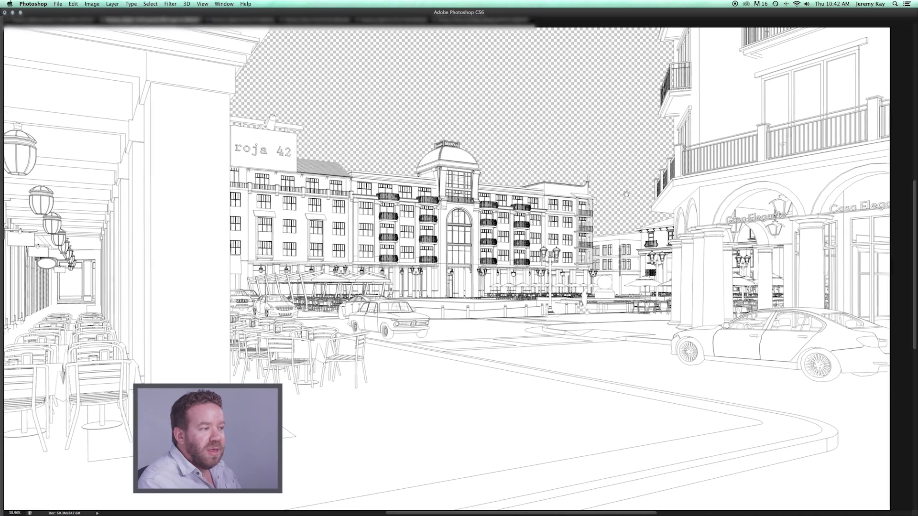
- Show the BaseRender layer over the line drawing and inspect the night rendering without the panels
{"action": "key", "text": "Tab"}
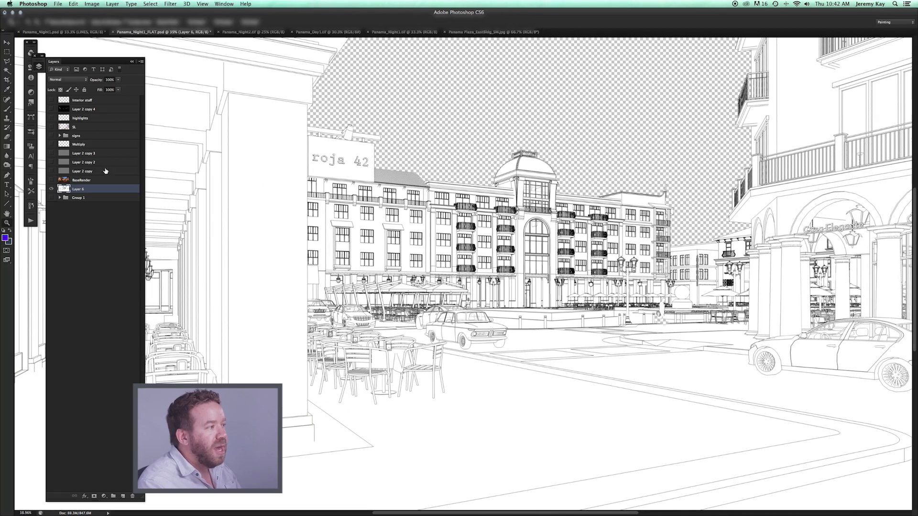
{"action": "left_click", "coordinate": [49, 180]}
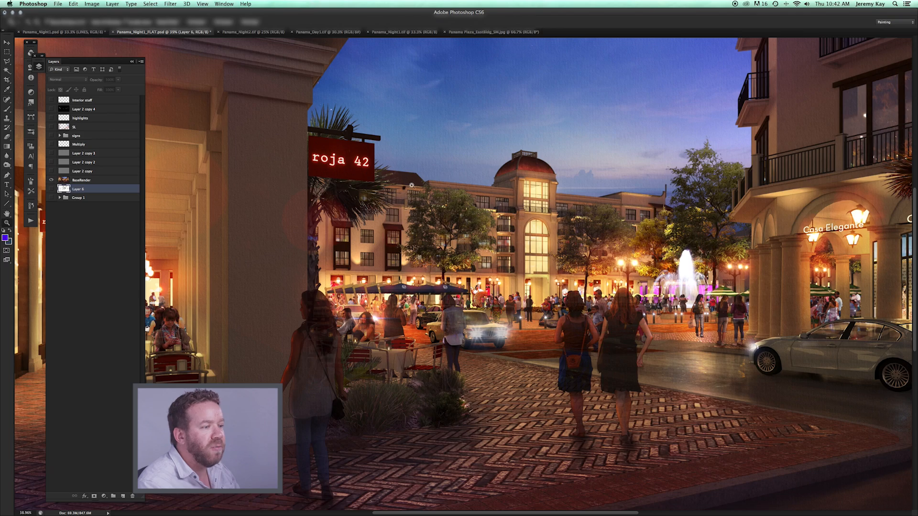
{"action": "key", "text": "Tab"}
{"action": "left_click_drag", "start_coordinate": [496, 224], "coordinate": [449, 226]}
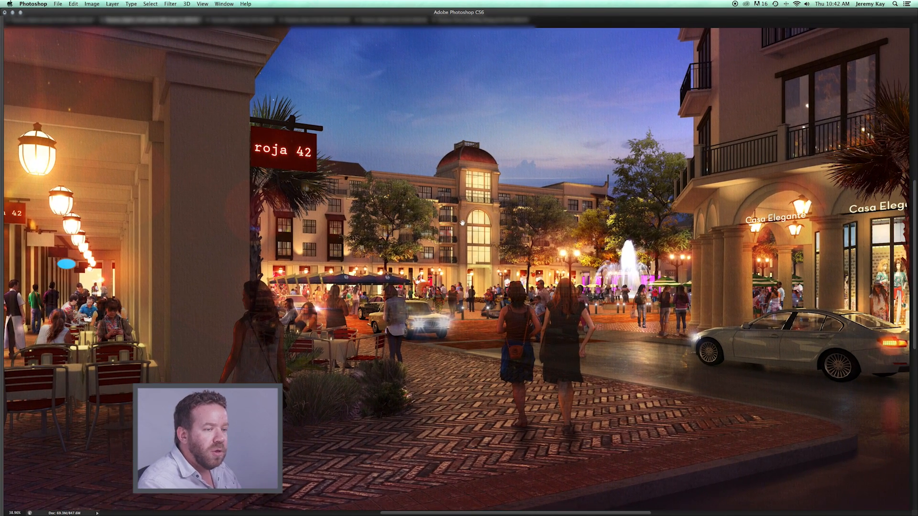
{"action": "left_click_drag", "start_coordinate": [717, 236], "coordinate": [751, 236]}
{"action": "left_click_drag", "start_coordinate": [528, 232], "coordinate": [552, 231]}
{"action": "key", "text": "Tab"}
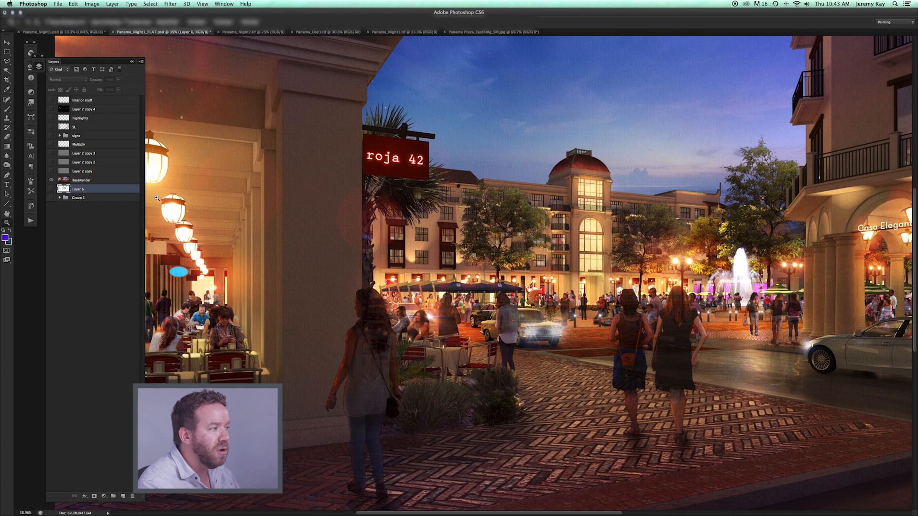
{"action": "left_click", "coordinate": [51, 180], "text": "alt"}
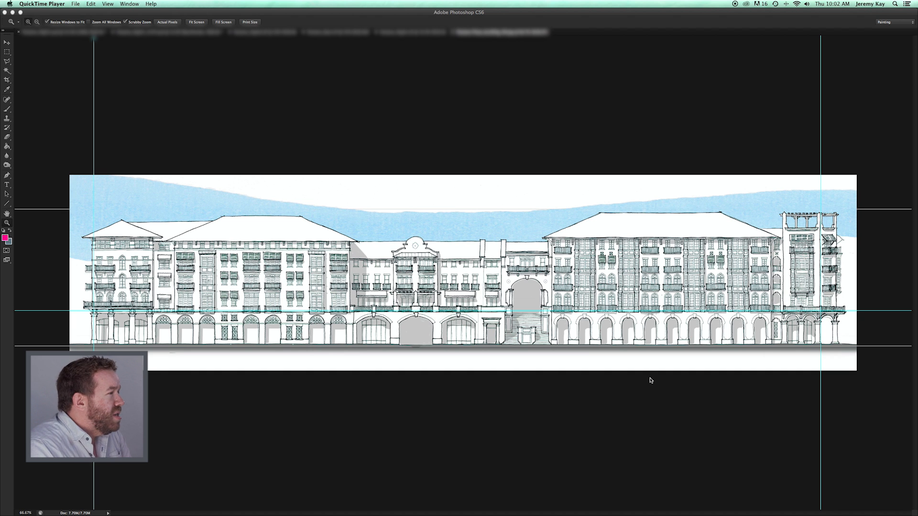
- Switch to SketchUp and examine the plaza model's buildings, fountain, planters and café seating from several angles
{"action": "mouse_move", "coordinate": [716, 501]}
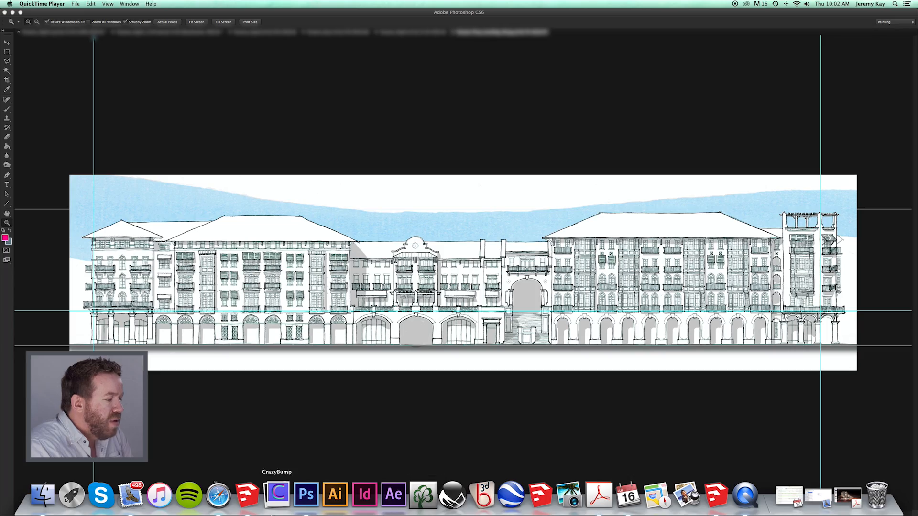
{"action": "left_click", "coordinate": [249, 494]}
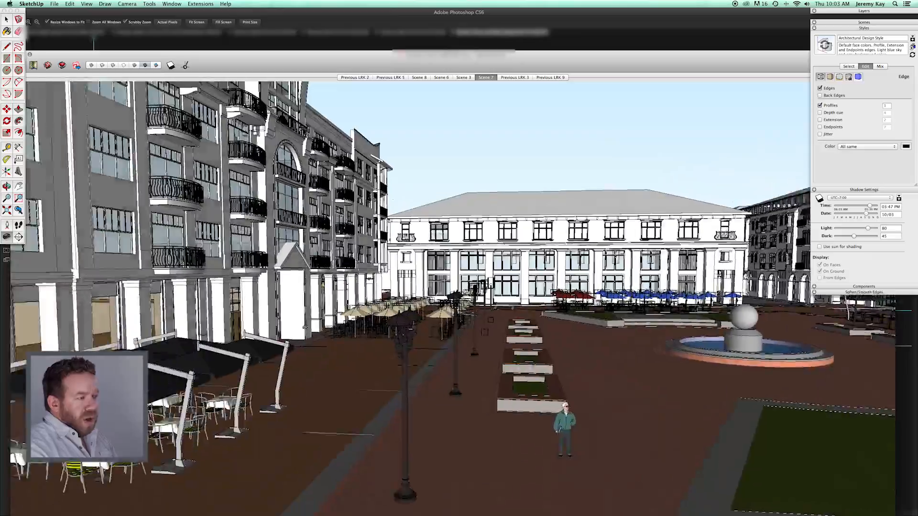
{"action": "left_click_drag", "start_coordinate": [305, 327], "coordinate": [267, 325]}
{"action": "left_click_drag", "start_coordinate": [536, 277], "coordinate": [392, 267]}
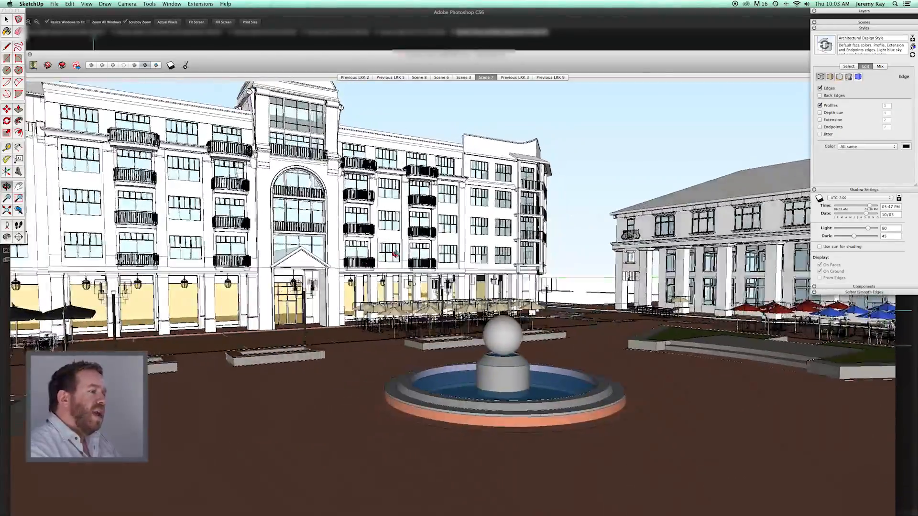
{"action": "left_click_drag", "start_coordinate": [395, 254], "coordinate": [508, 256]}
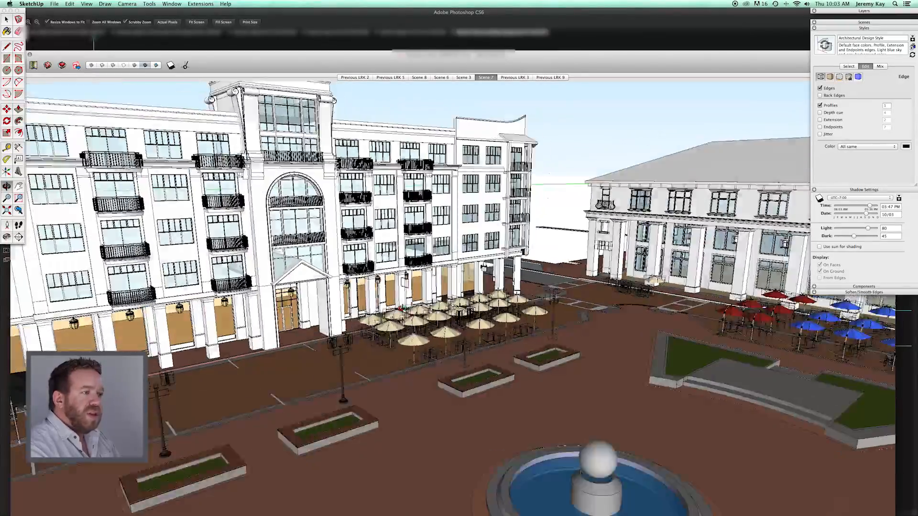
{"action": "left_click_drag", "start_coordinate": [402, 308], "coordinate": [345, 313]}
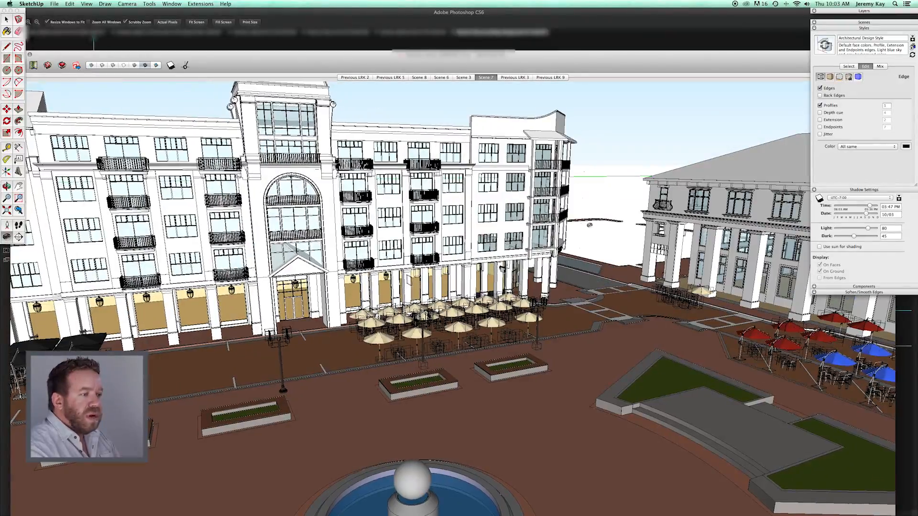
{"action": "scroll", "coordinate": [638, 246], "scroll_direction": "up", "scroll_amount": 10}
{"action": "left_click_drag", "start_coordinate": [638, 246], "coordinate": [684, 217]}
{"action": "left_click_drag", "start_coordinate": [347, 281], "coordinate": [750, 275]}
{"action": "left_click_drag", "start_coordinate": [526, 53], "coordinate": [531, 10]}
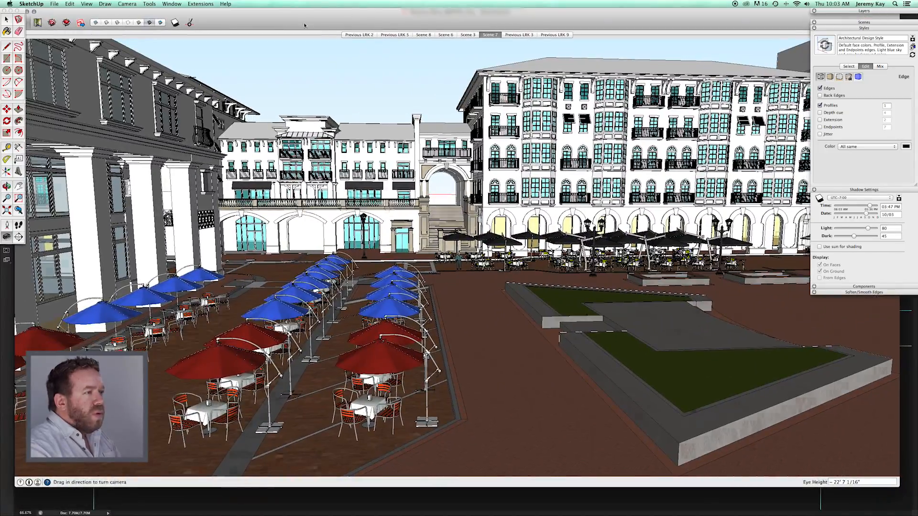
- View the saved scenes Previous LRK 2, Previous LRK 5, Scene 8 and Previous LRK 3 in turn
{"action": "left_click", "coordinate": [352, 34]}
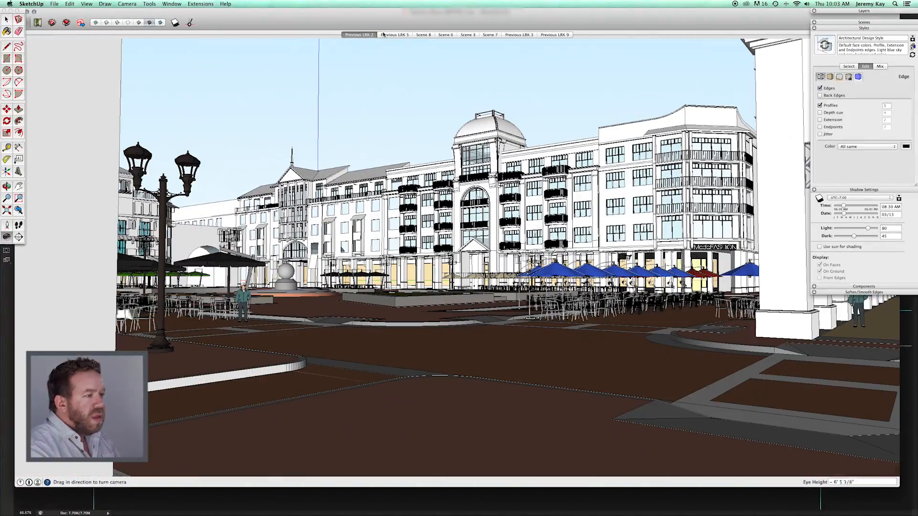
{"action": "left_click", "coordinate": [393, 35]}
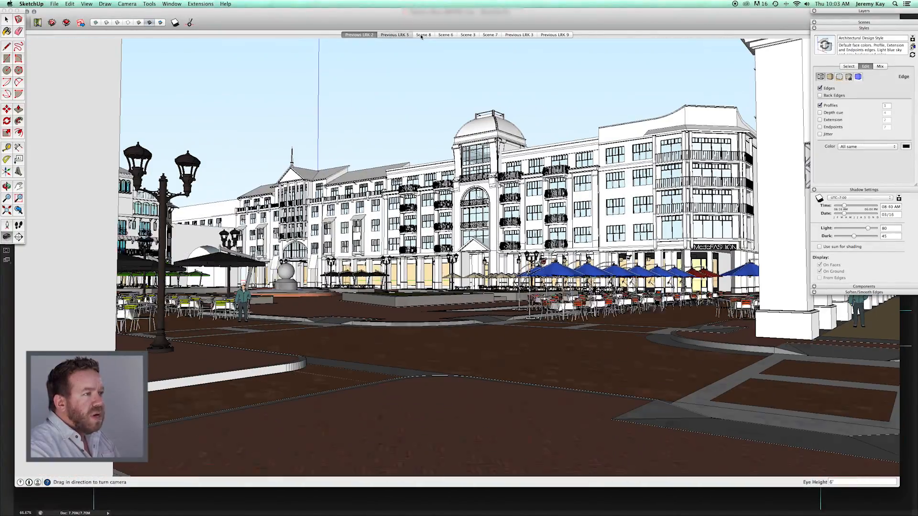
{"action": "left_click", "coordinate": [422, 35]}
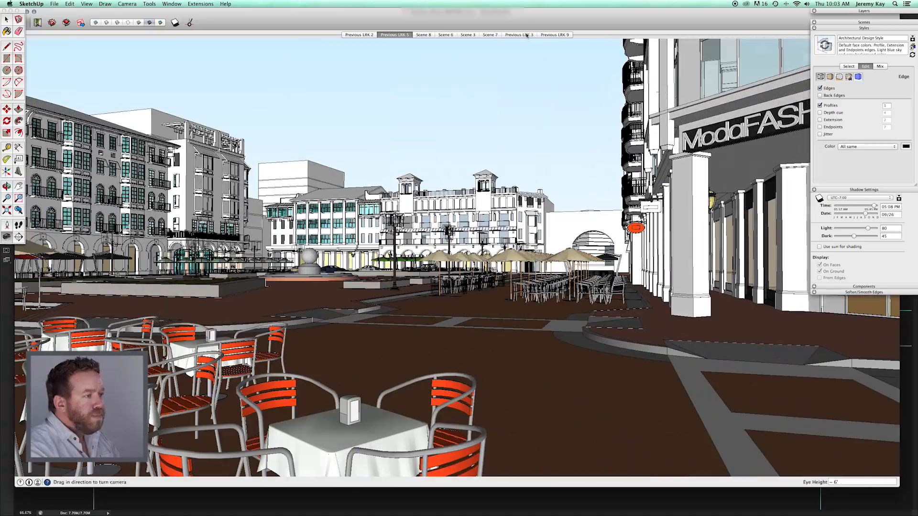
{"action": "left_click", "coordinate": [526, 35]}
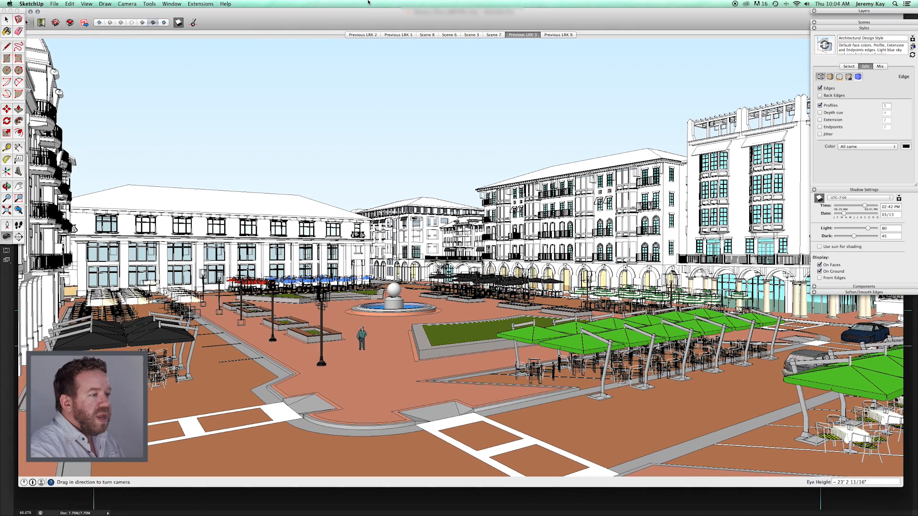
{"action": "left_click_drag", "start_coordinate": [363, 19], "coordinate": [359, 19]}
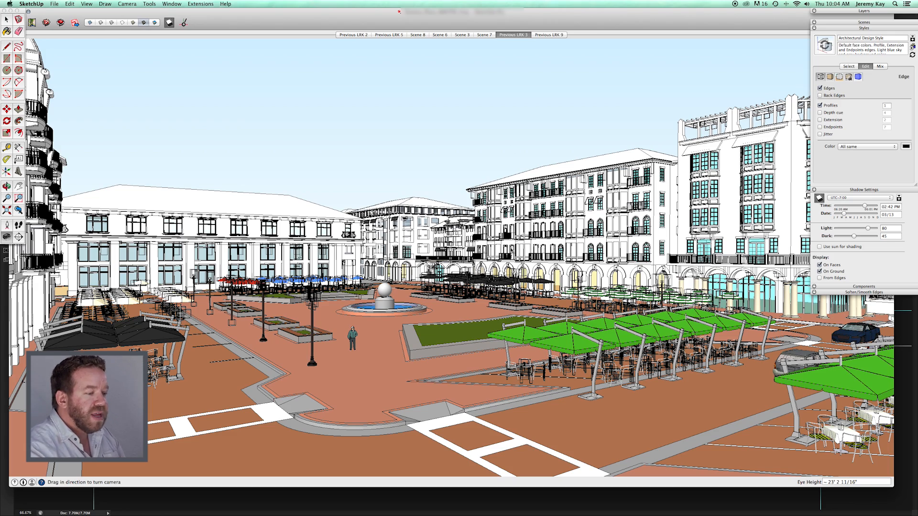
- Return to the Previous LRK 5 scene and examine the arcaded buildings and umbrella seating around the plaza
{"action": "key", "text": "Page_Down"}
{"action": "key", "text": "Page_Down"}
{"action": "key", "text": "Page_Down"}
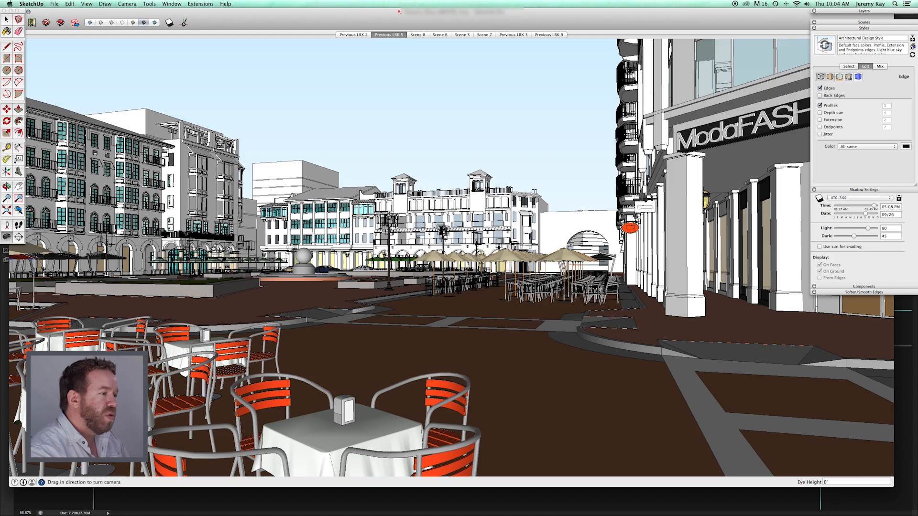
{"action": "mouse_move", "coordinate": [466, 186]}
{"action": "left_mouse_down"}
{"action": "mouse_move", "coordinate": [447, 191]}
{"action": "mouse_move", "coordinate": [471, 192]}
{"action": "left_mouse_up"}
{"action": "scroll", "coordinate": [406, 234], "scroll_direction": "up", "scroll_amount": 5}
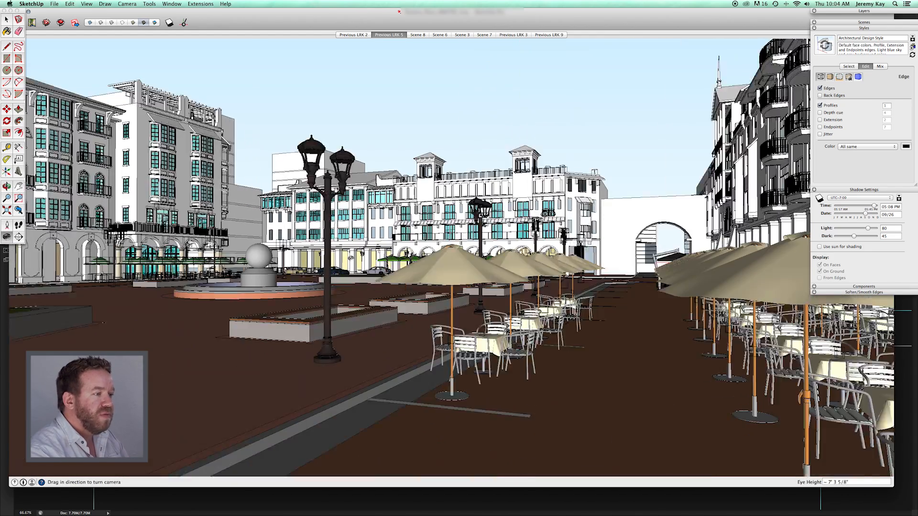
{"action": "scroll", "coordinate": [401, 214], "scroll_direction": "up", "scroll_amount": 3}
{"action": "left_click_drag", "start_coordinate": [385, 214], "coordinate": [632, 230]}
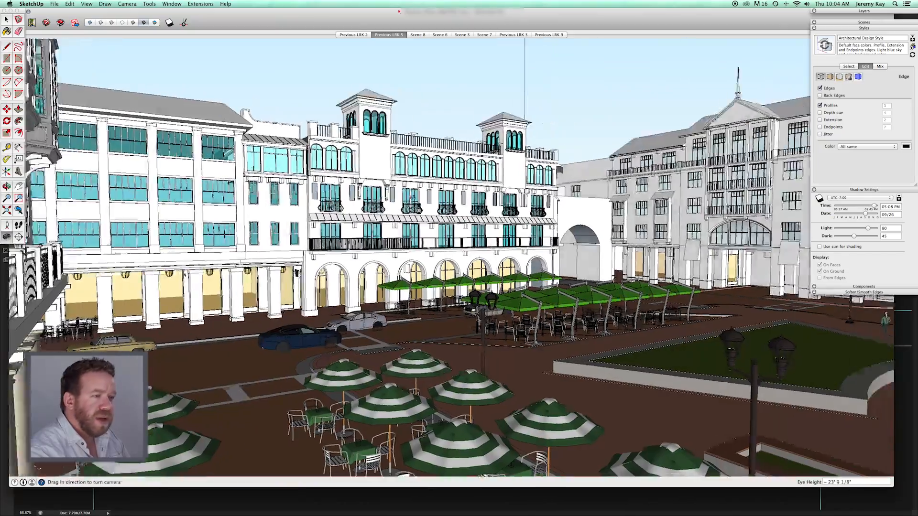
{"action": "left_click_drag", "start_coordinate": [377, 200], "coordinate": [593, 143]}
- Switch to Photoshop and bring up the layered night scene document to examine its LINES drawing of the plaza
{"action": "mouse_move", "coordinate": [257, 23]}
{"action": "left_mouse_down"}
{"action": "mouse_move", "coordinate": [268, 30]}
{"action": "mouse_move", "coordinate": [253, 2]}
{"action": "mouse_move", "coordinate": [359, 79]}
{"action": "left_mouse_up"}
{"action": "left_click", "coordinate": [341, 54]}
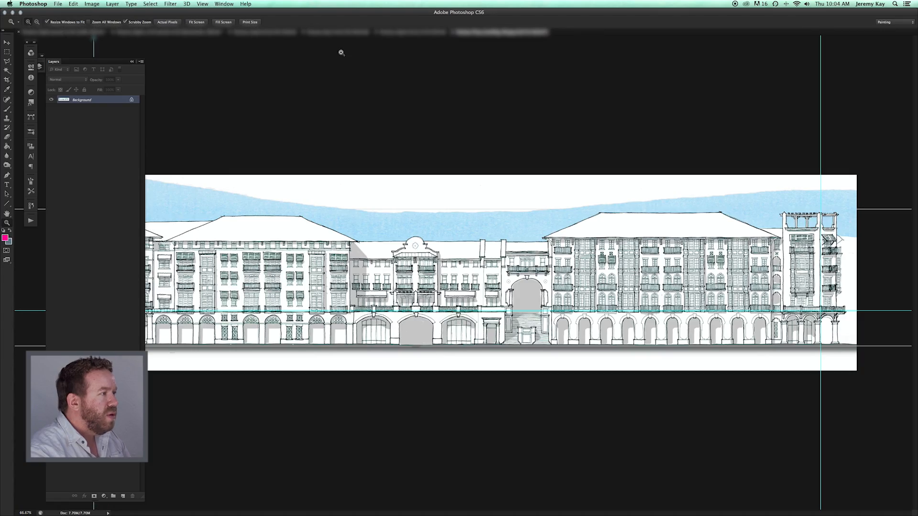
{"action": "left_click", "coordinate": [77, 35]}
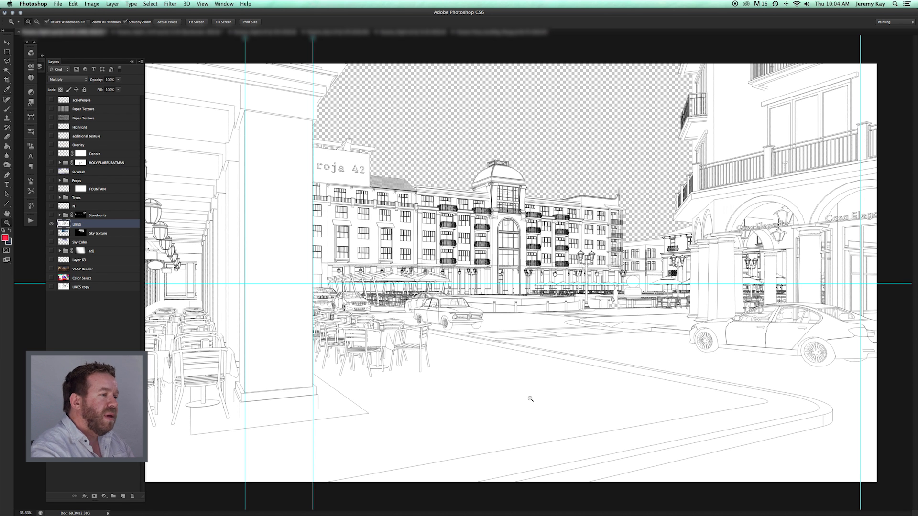
{"action": "left_click_drag", "start_coordinate": [484, 271], "coordinate": [421, 313]}
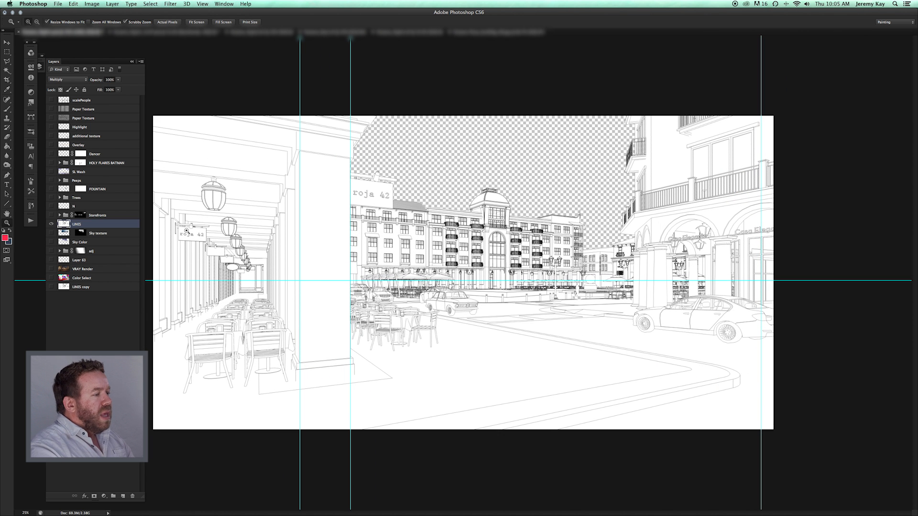
{"action": "key", "text": "super+equal"}
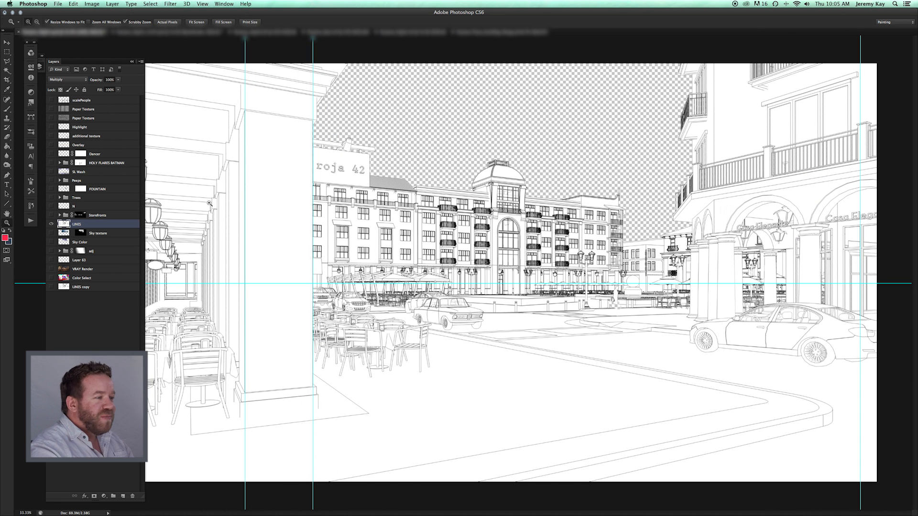
{"action": "left_click_drag", "start_coordinate": [488, 221], "coordinate": [403, 243]}
{"action": "left_click", "coordinate": [403, 243]}
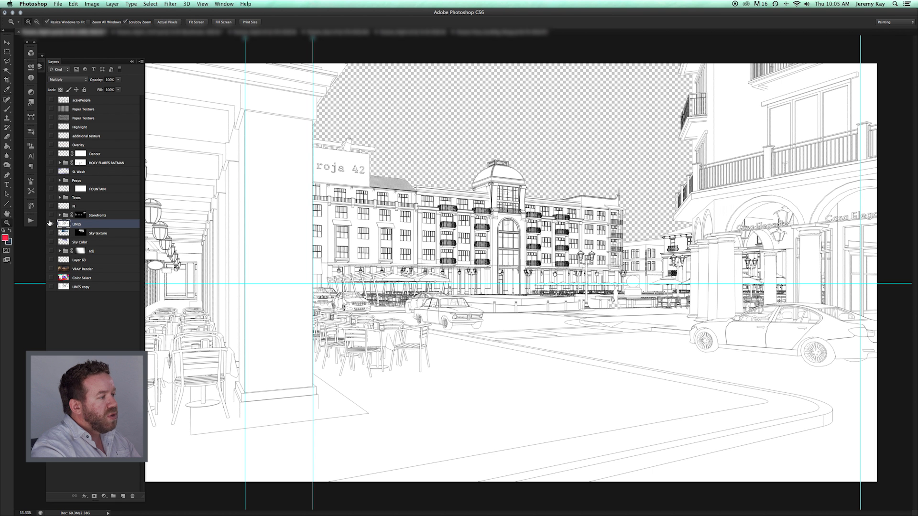
- Hide the LINES layer and the guides, and show the VRAY Render layer
{"action": "left_click", "coordinate": [51, 224]}
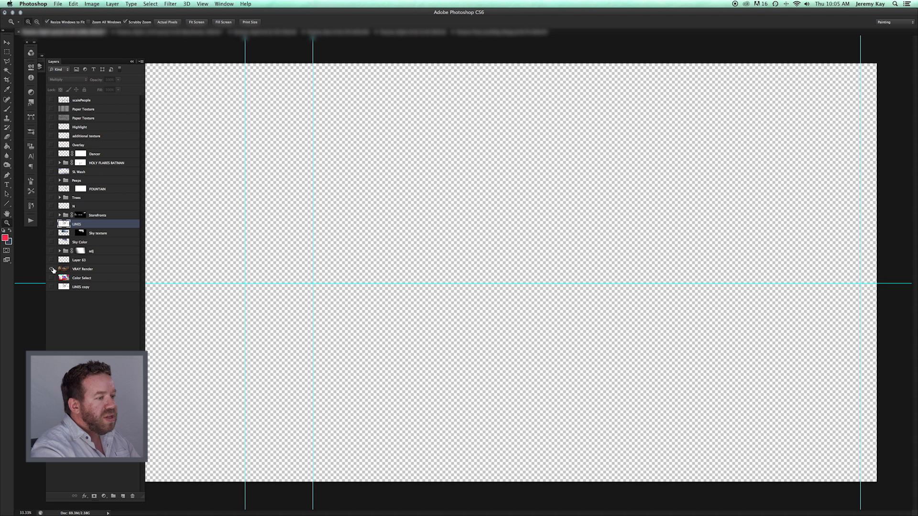
{"action": "left_click", "coordinate": [51, 269]}
{"action": "key", "text": "super+semicolon"}
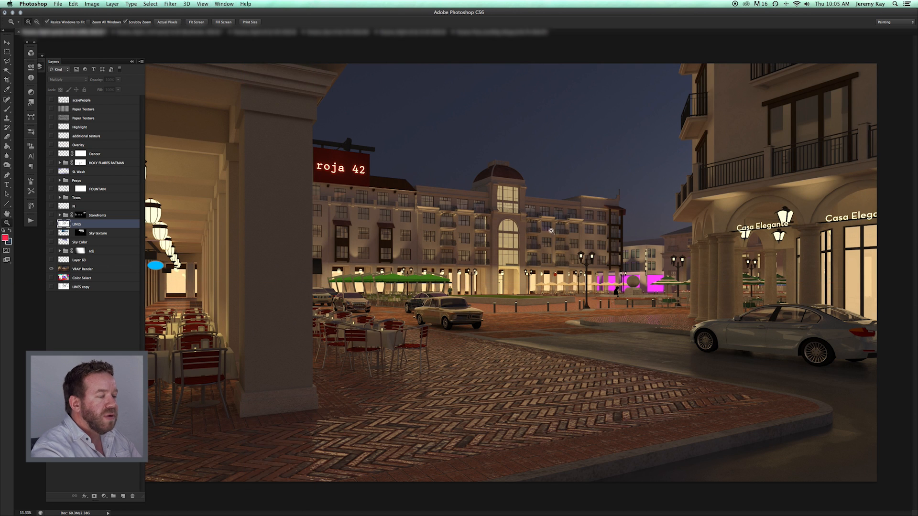
- Examine the raw V-Ray night render without the panels, including the arcade, brick paving and background buildings
{"action": "left_click_drag", "start_coordinate": [543, 249], "coordinate": [534, 250]}
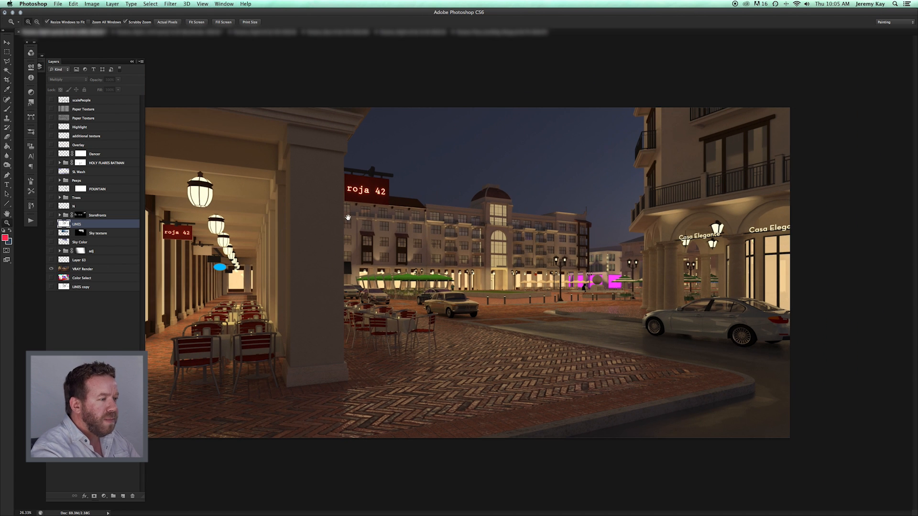
{"action": "key", "text": "Tab"}
{"action": "key", "text": "super+plus"}
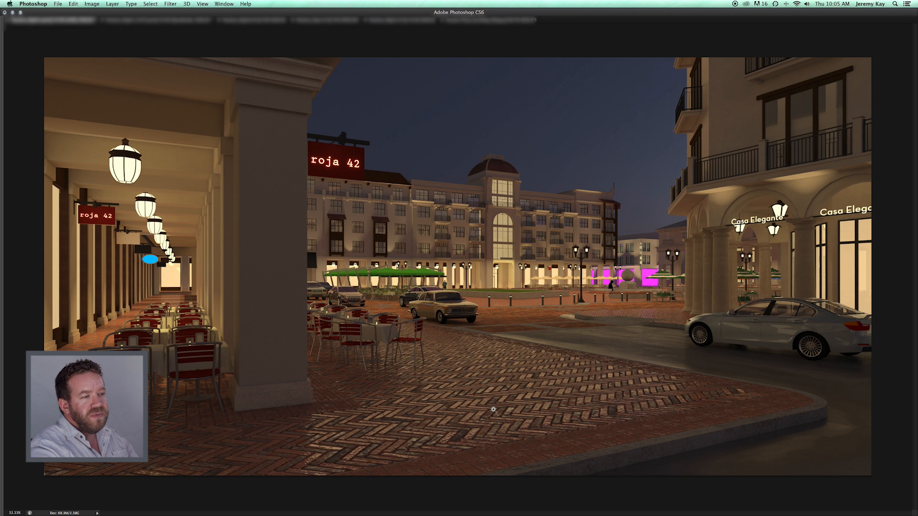
{"action": "left_click_drag", "start_coordinate": [500, 405], "coordinate": [509, 406]}
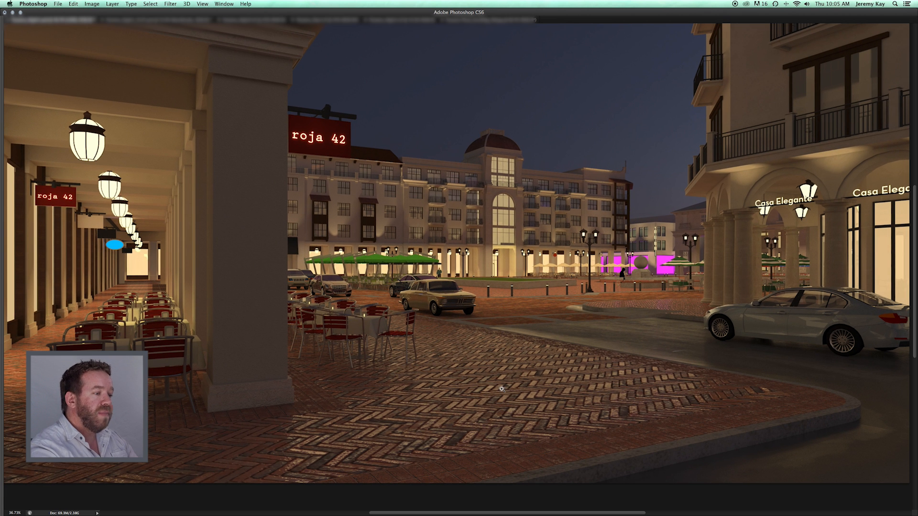
{"action": "left_click_drag", "start_coordinate": [507, 382], "coordinate": [524, 380]}
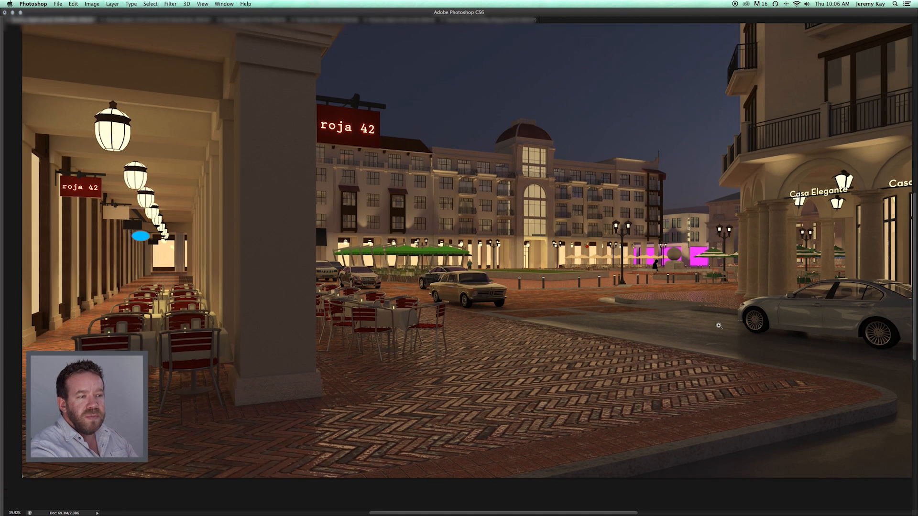
{"action": "left_click_drag", "start_coordinate": [719, 326], "coordinate": [713, 325]}
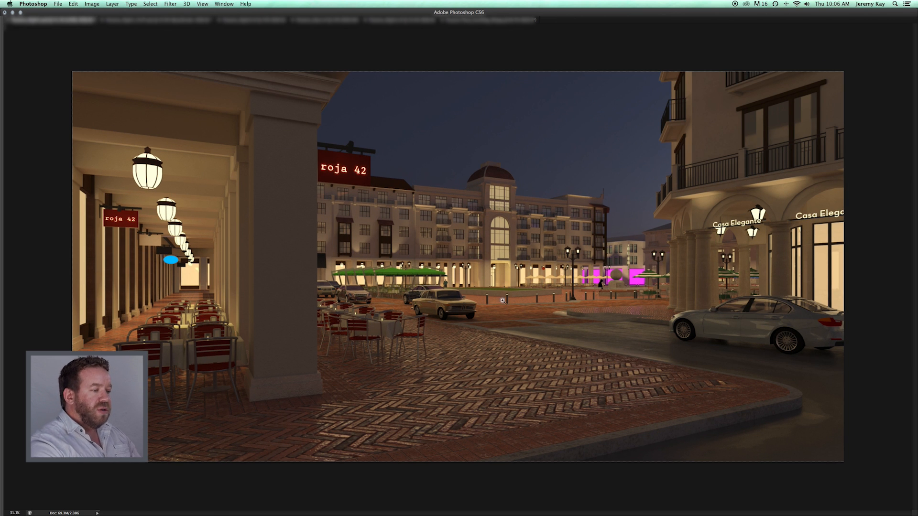
{"action": "left_click_drag", "start_coordinate": [487, 303], "coordinate": [481, 302]}
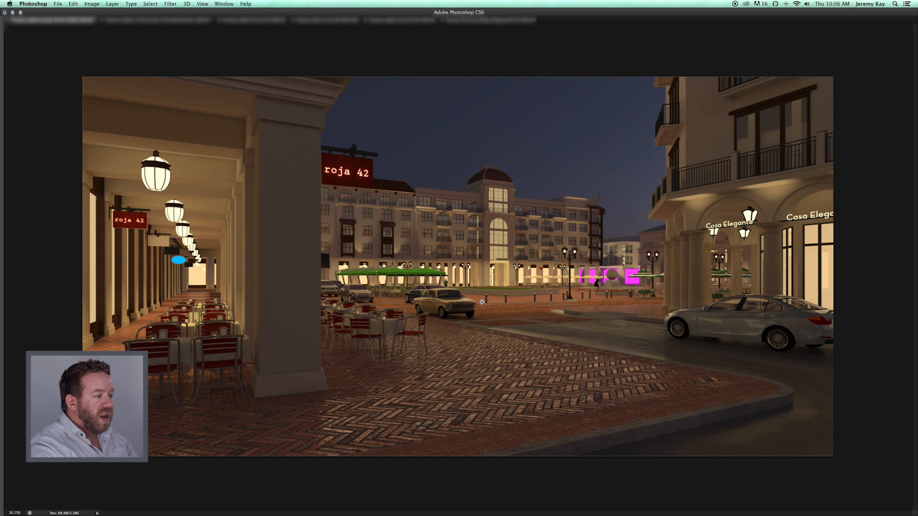
{"action": "left_click_drag", "start_coordinate": [483, 315], "coordinate": [490, 315]}
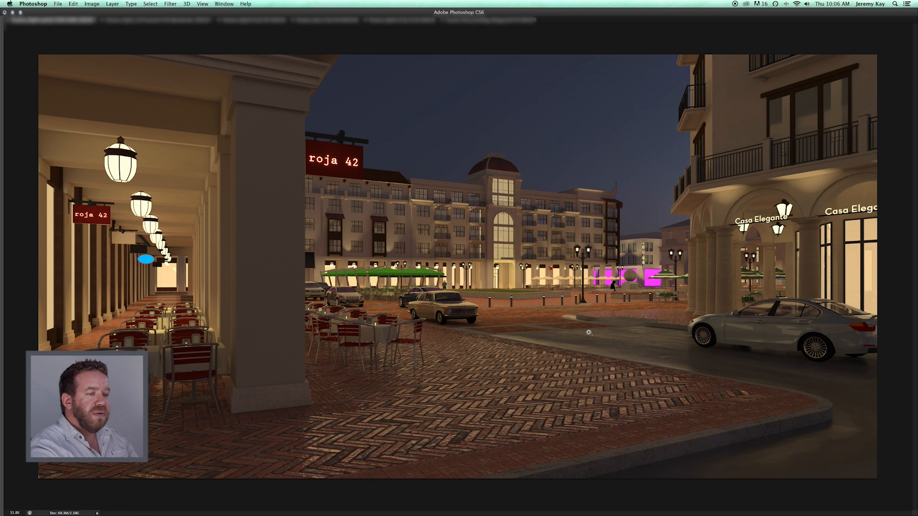
{"action": "key", "text": "h"}
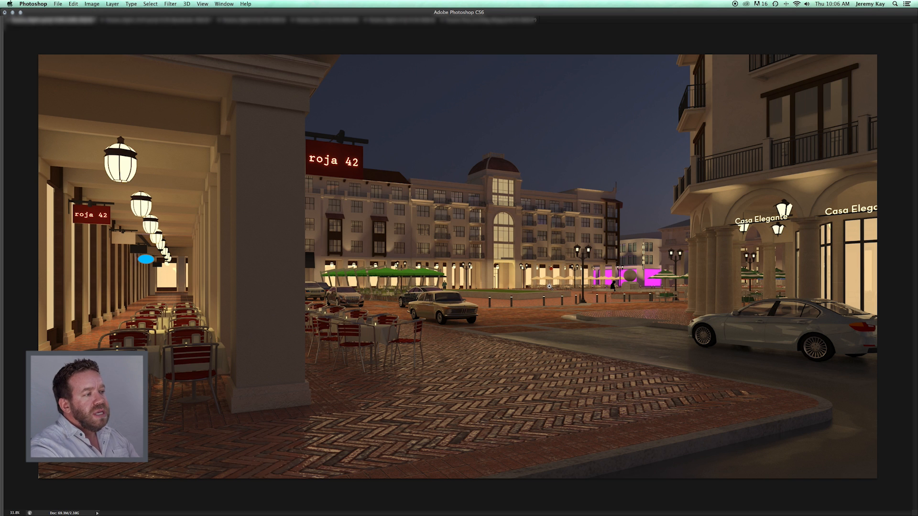
{"action": "key", "text": "Tab"}
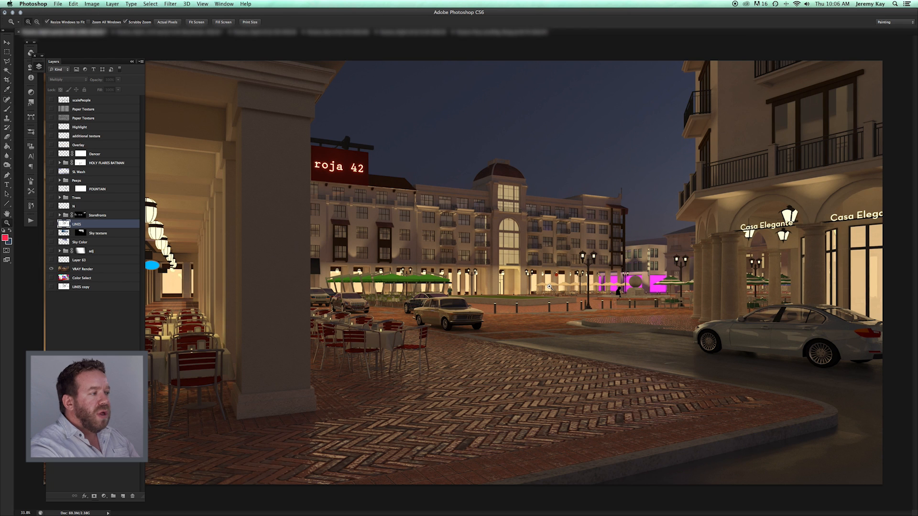
- Show the LINES layer over the V-Ray render and compare the domed building with and without its linework
{"action": "left_click", "coordinate": [95, 271]}
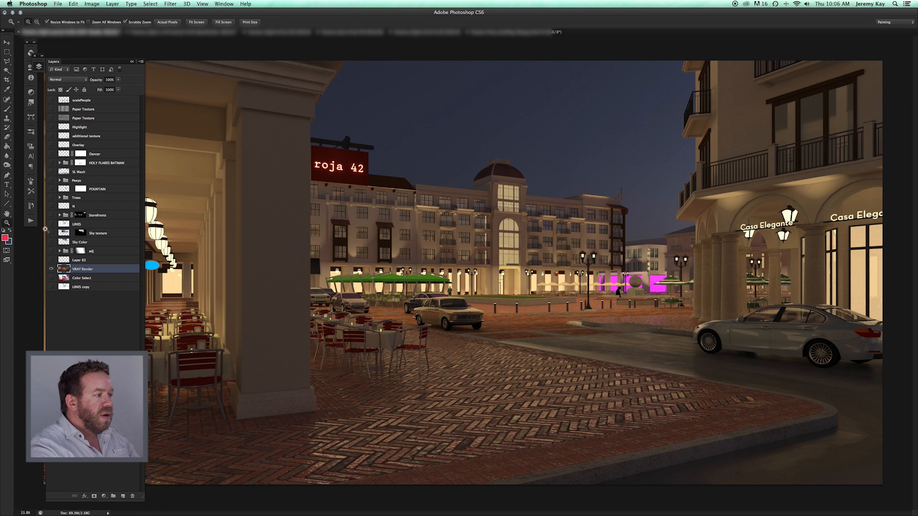
{"action": "left_click", "coordinate": [51, 224]}
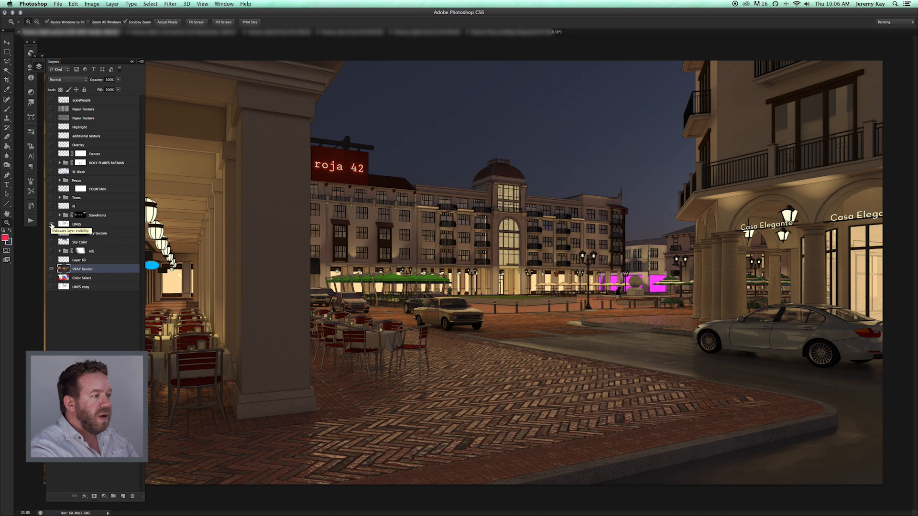
{"action": "left_click_drag", "start_coordinate": [457, 190], "coordinate": [504, 199]}
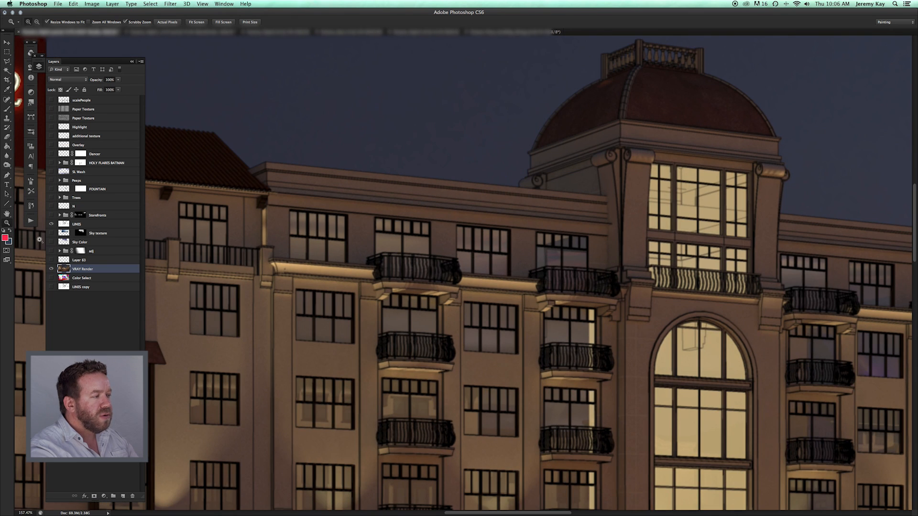
{"action": "left_click", "coordinate": [52, 225]}
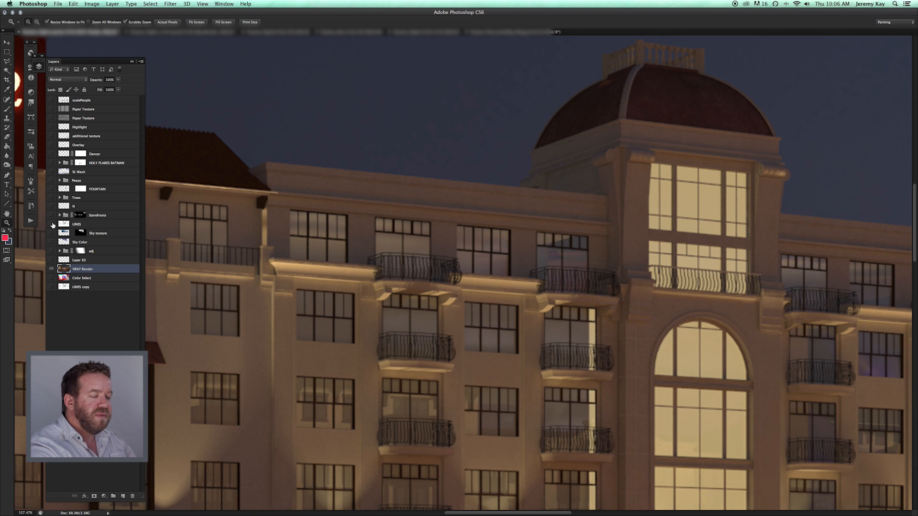
{"action": "left_click", "coordinate": [52, 224]}
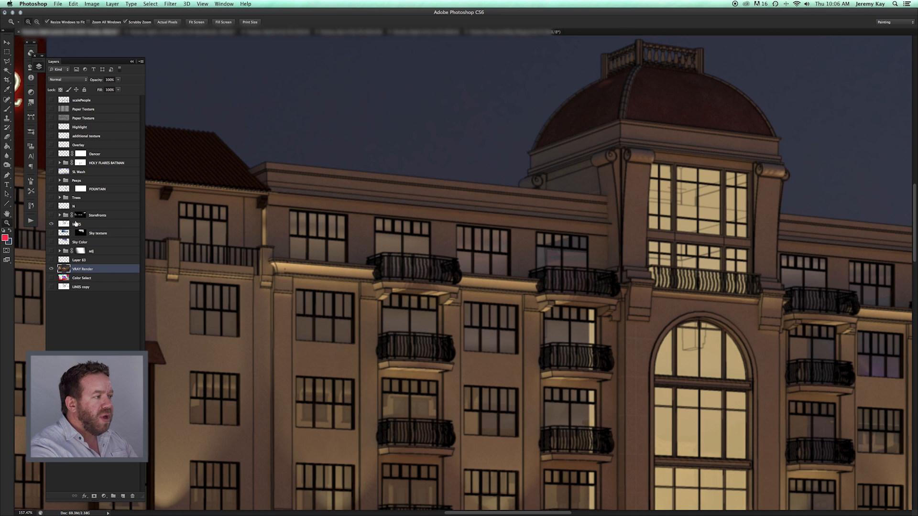
{"action": "left_click", "coordinate": [79, 224]}
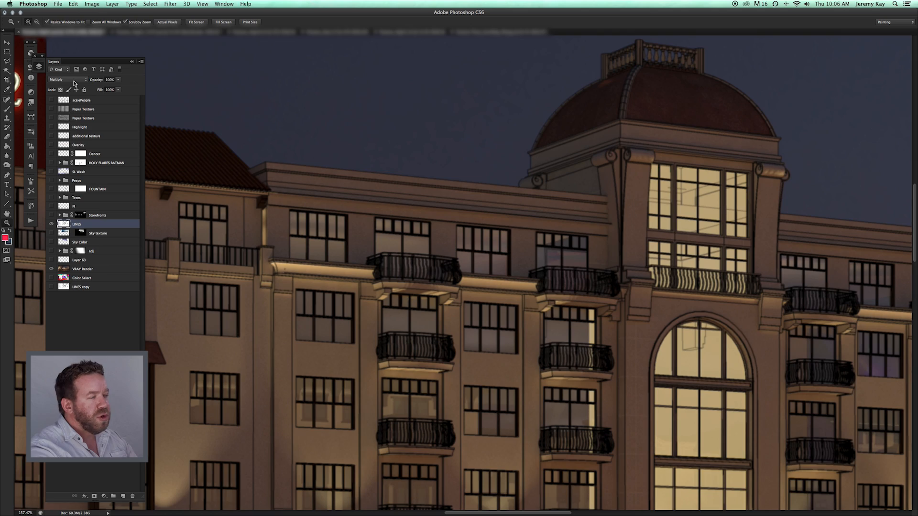
- Lower the LINES layer's opacity to 24%, keeping its Multiply blend mode
{"action": "left_click_drag", "start_coordinate": [582, 285], "coordinate": [604, 289]}
{"action": "left_click_drag", "start_coordinate": [524, 244], "coordinate": [605, 292]}
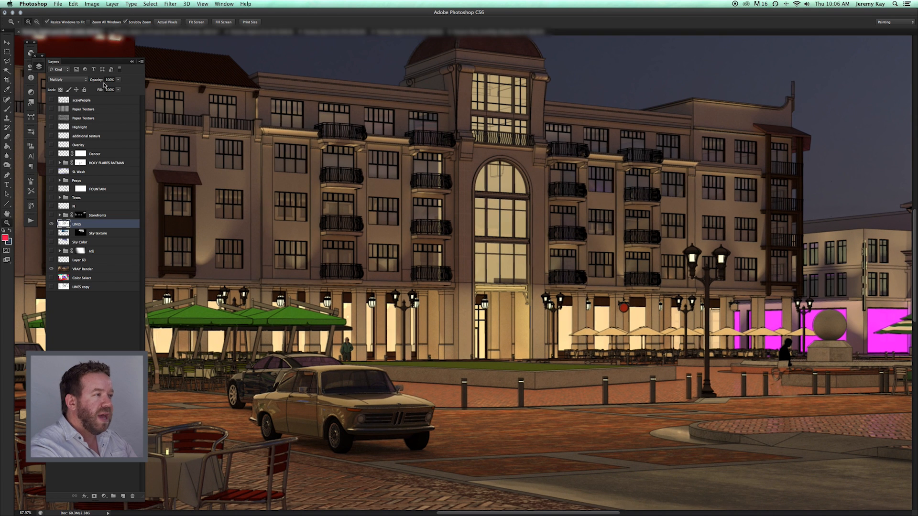
{"action": "left_click", "coordinate": [118, 82]}
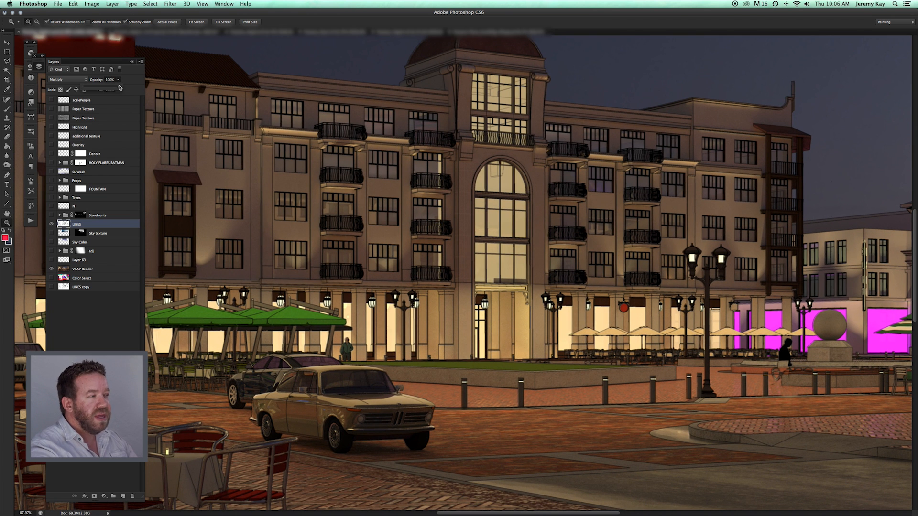
{"action": "left_click_drag", "start_coordinate": [107, 88], "coordinate": [104, 91]}
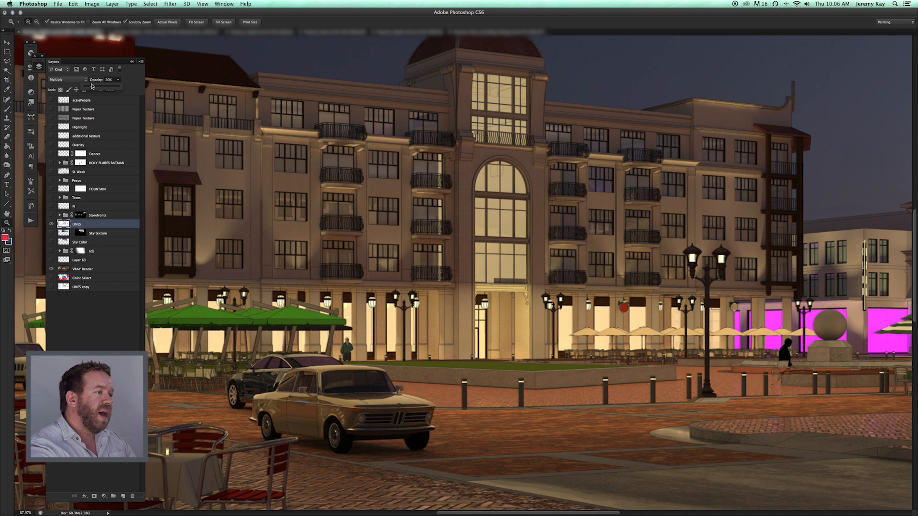
{"action": "left_click_drag", "start_coordinate": [92, 86], "coordinate": [93, 87]}
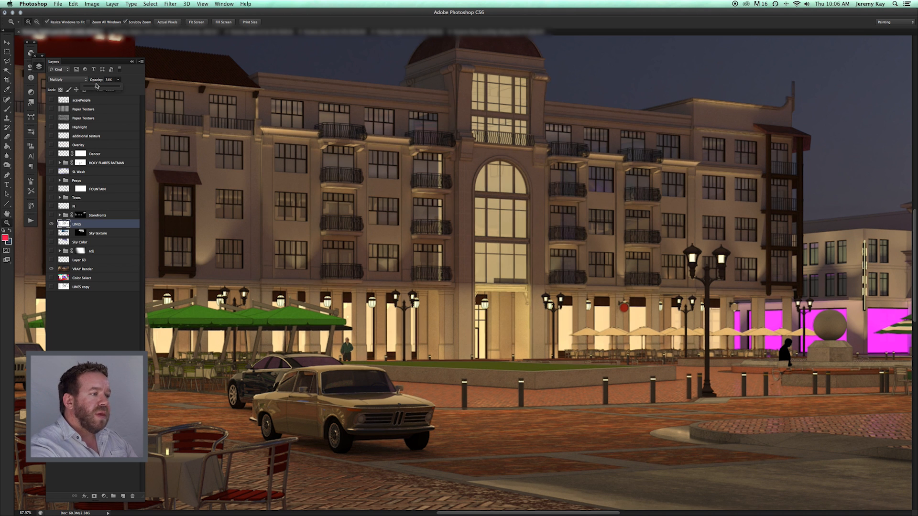
- Examine the softened linework on the domed building's facade, windows and balcony railings
{"action": "left_click_drag", "start_coordinate": [410, 138], "coordinate": [344, 196]}
{"action": "left_click_drag", "start_coordinate": [576, 267], "coordinate": [603, 259]}
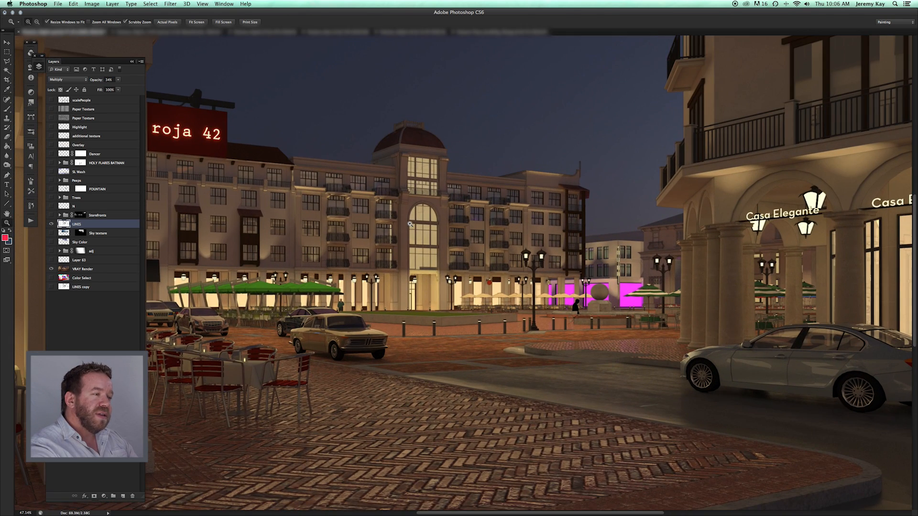
{"action": "left_click_drag", "start_coordinate": [388, 225], "coordinate": [466, 273]}
{"action": "left_click_drag", "start_coordinate": [482, 313], "coordinate": [450, 255]}
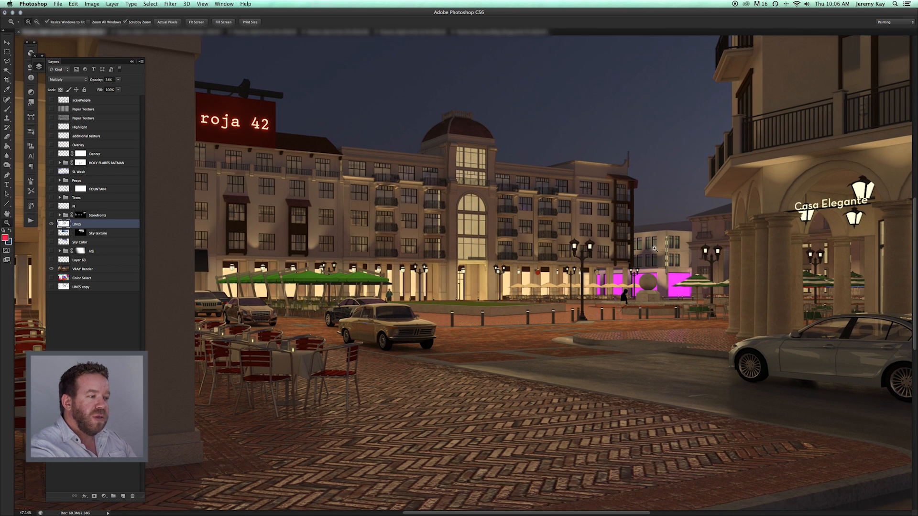
{"action": "left_click_drag", "start_coordinate": [380, 172], "coordinate": [413, 192]}
{"action": "left_click_drag", "start_coordinate": [607, 197], "coordinate": [474, 187]}
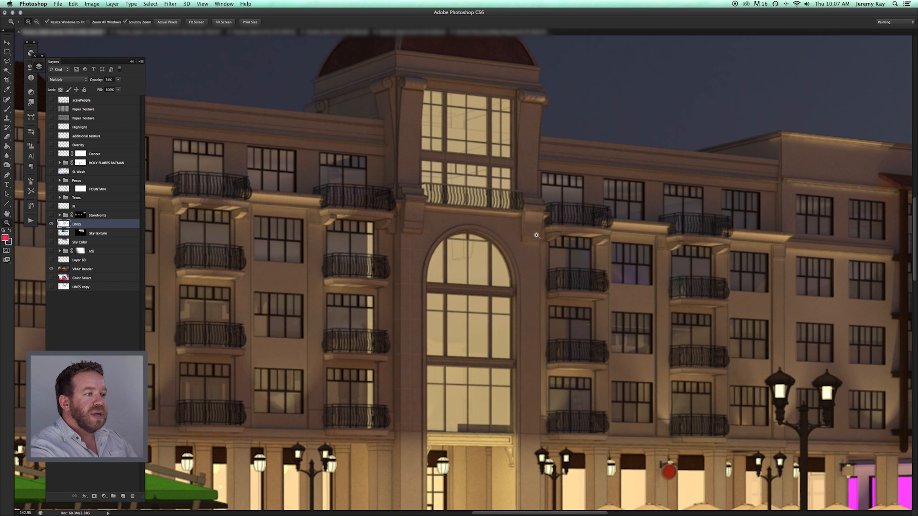
{"action": "left_click_drag", "start_coordinate": [436, 211], "coordinate": [477, 215]}
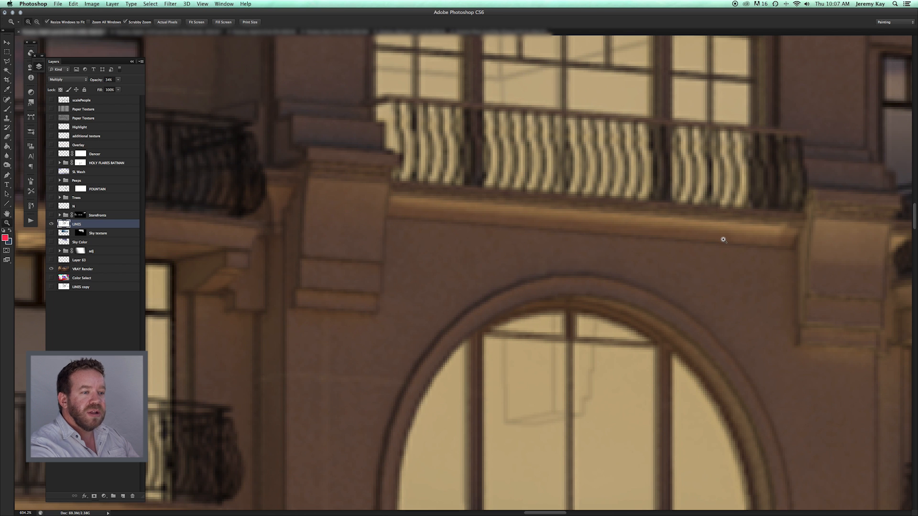
{"action": "left_click_drag", "start_coordinate": [540, 240], "coordinate": [511, 242]}
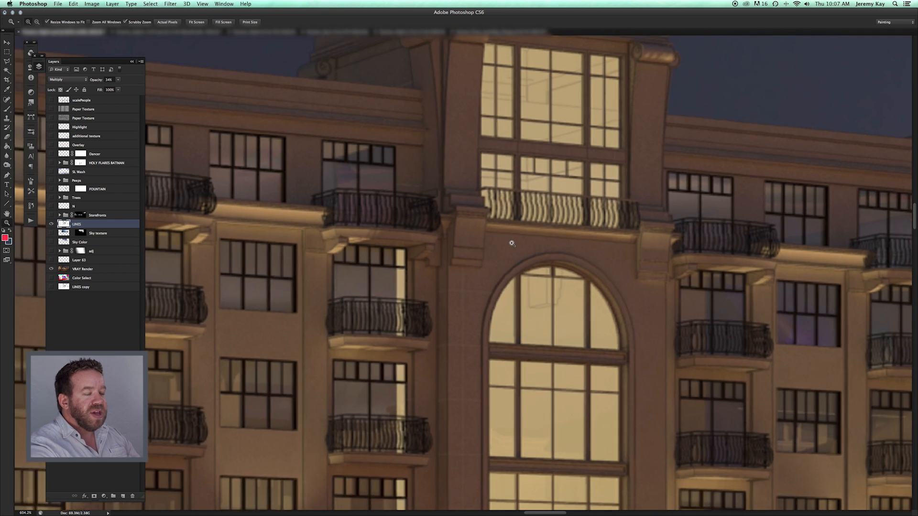
- Examine how the faint lines blend with the render across the whole plaza, from arcade to street
{"action": "left_click_drag", "start_coordinate": [607, 272], "coordinate": [421, 201]}
{"action": "left_click_drag", "start_coordinate": [778, 268], "coordinate": [749, 262]}
{"action": "left_click_drag", "start_coordinate": [513, 271], "coordinate": [668, 158]}
{"action": "left_click_drag", "start_coordinate": [581, 264], "coordinate": [546, 266]}
{"action": "left_click_drag", "start_coordinate": [568, 234], "coordinate": [521, 252]}
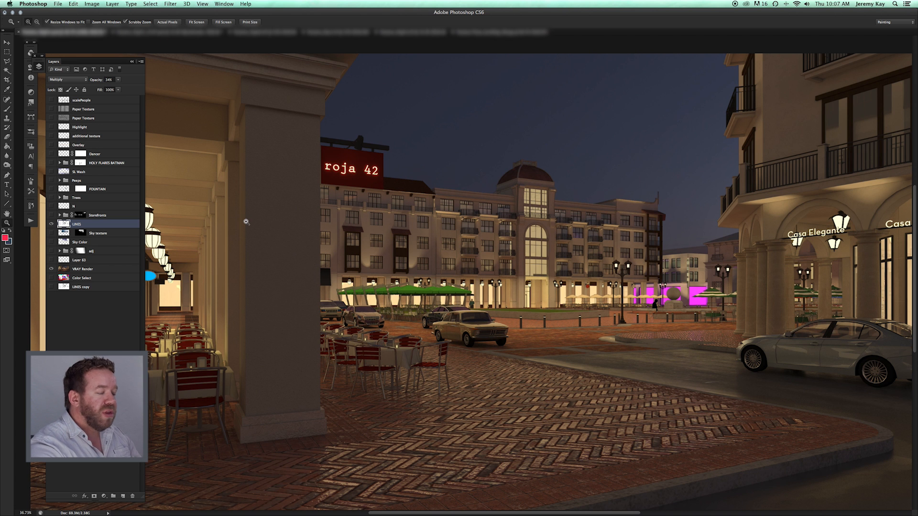
{"action": "left_click_drag", "start_coordinate": [439, 184], "coordinate": [457, 196]}
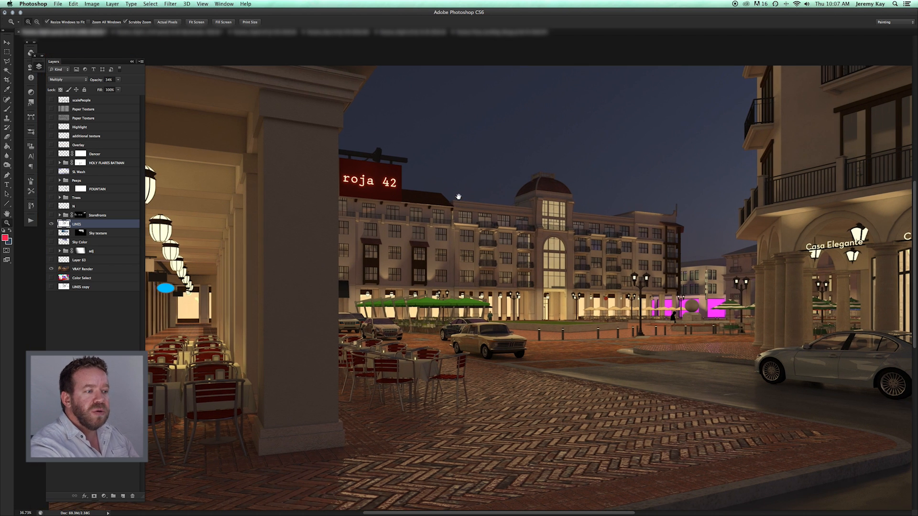
{"action": "left_click_drag", "start_coordinate": [514, 246], "coordinate": [459, 305]}
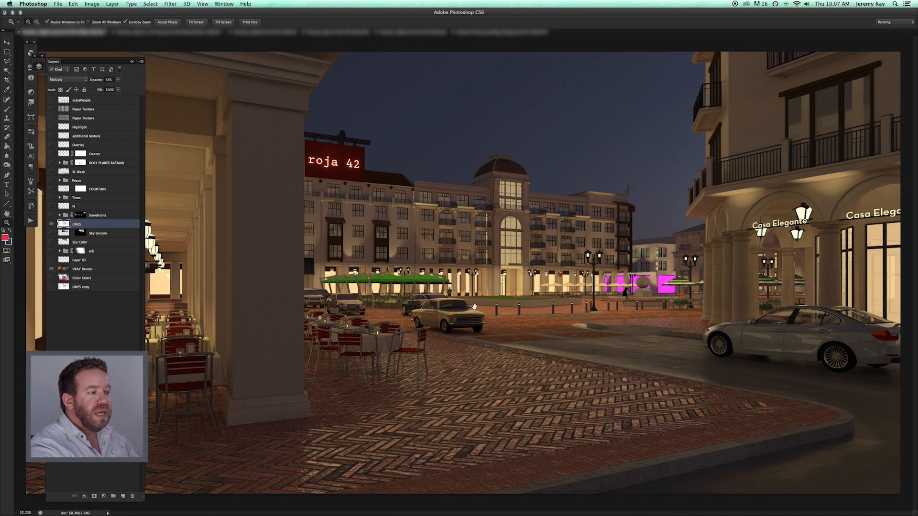
{"action": "left_click", "coordinate": [469, 229]}
{"action": "left_click_drag", "start_coordinate": [454, 250], "coordinate": [518, 254]}
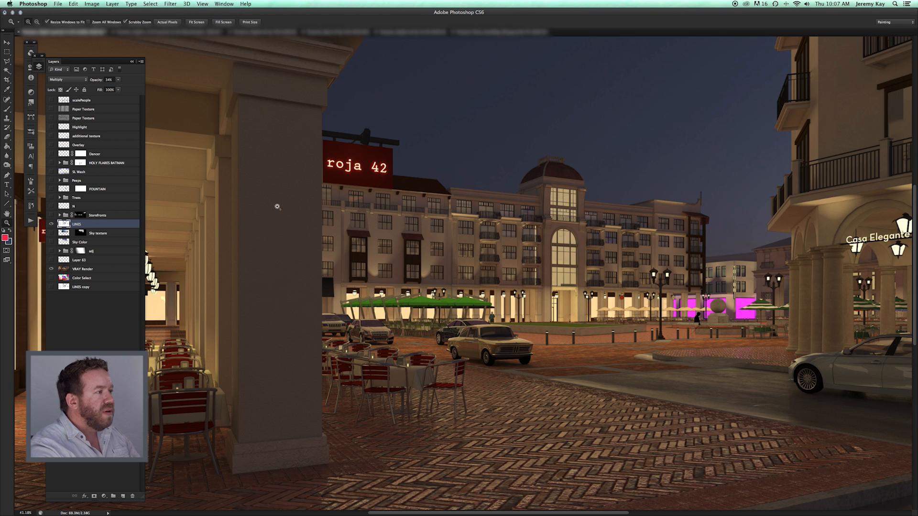
- Show both Paper Texture layers, select the upper one, and examine the grain over the sky, domed building and plaza
{"action": "left_click", "coordinate": [52, 109]}
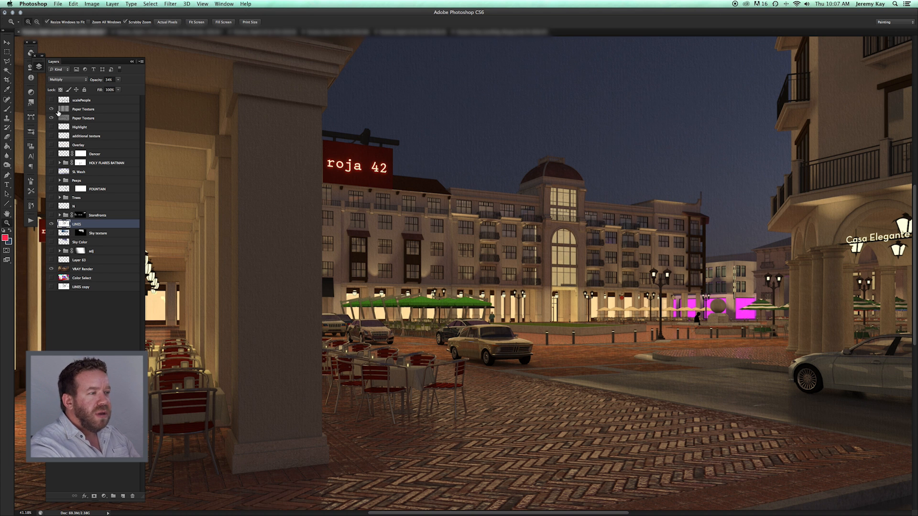
{"action": "left_click", "coordinate": [82, 110]}
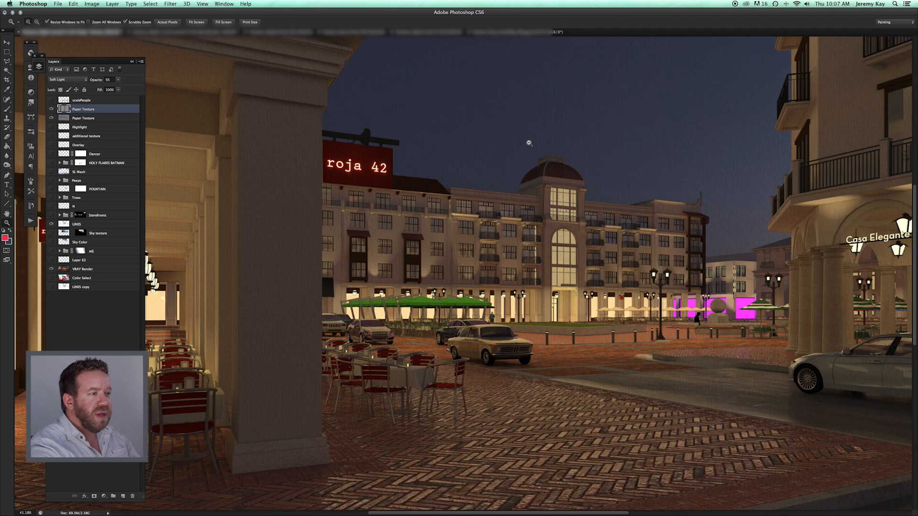
{"action": "left_click_drag", "start_coordinate": [528, 144], "coordinate": [580, 156]}
{"action": "left_click_drag", "start_coordinate": [615, 302], "coordinate": [478, 258]}
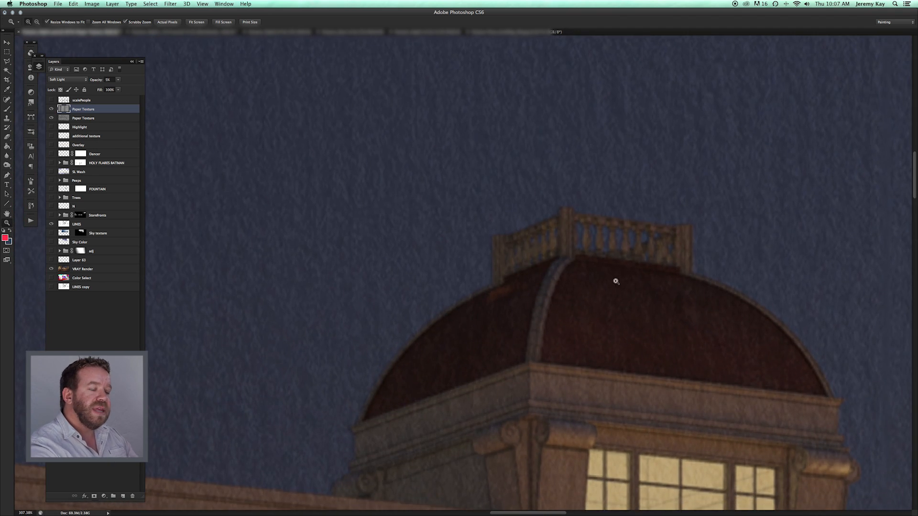
{"action": "left_click_drag", "start_coordinate": [614, 281], "coordinate": [589, 287]}
{"action": "left_click_drag", "start_coordinate": [601, 344], "coordinate": [552, 286]}
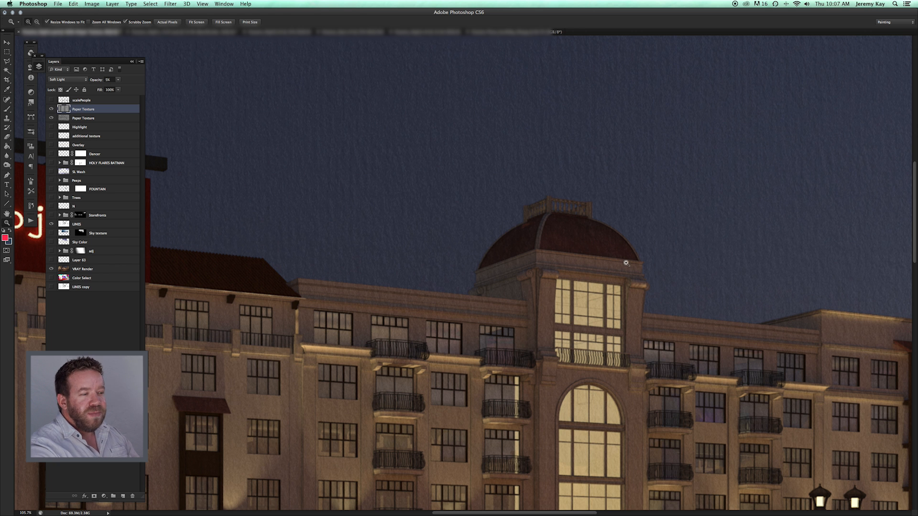
{"action": "scroll", "coordinate": [617, 282], "scroll_direction": "right", "scroll_amount": 10}
{"action": "scroll", "coordinate": [617, 282], "scroll_direction": "down", "scroll_amount": 3}
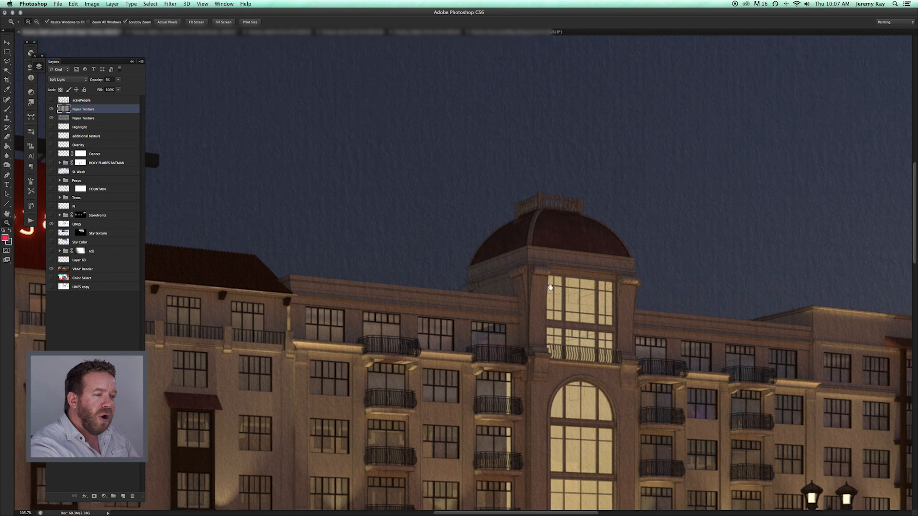
{"action": "scroll", "coordinate": [733, 332], "scroll_direction": "right", "scroll_amount": 10}
{"action": "scroll", "coordinate": [734, 332], "scroll_direction": "down", "scroll_amount": 7}
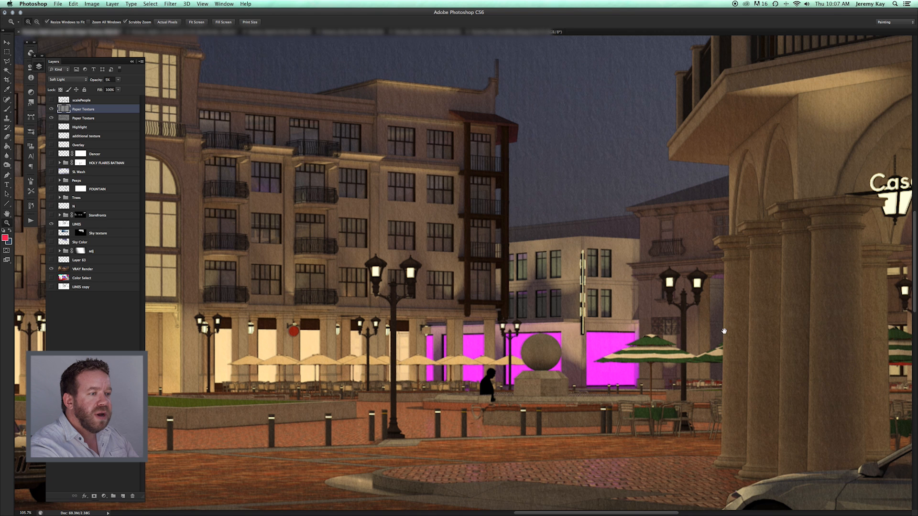
{"action": "scroll", "coordinate": [684, 294], "scroll_direction": "up", "scroll_amount": 3}
{"action": "scroll", "coordinate": [683, 294], "scroll_direction": "left", "scroll_amount": 2}
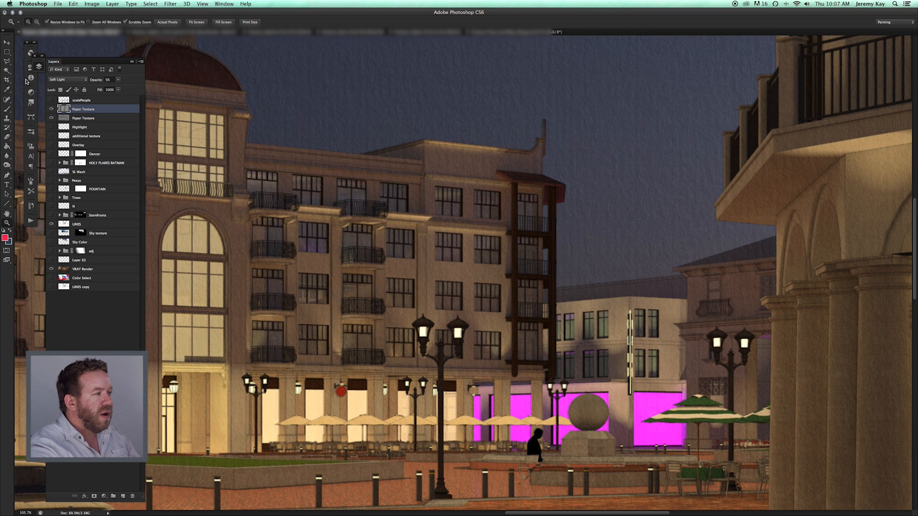
- Hide both Paper Texture layers to inspect the dome without grain, and show them again
{"action": "left_click", "coordinate": [51, 119]}
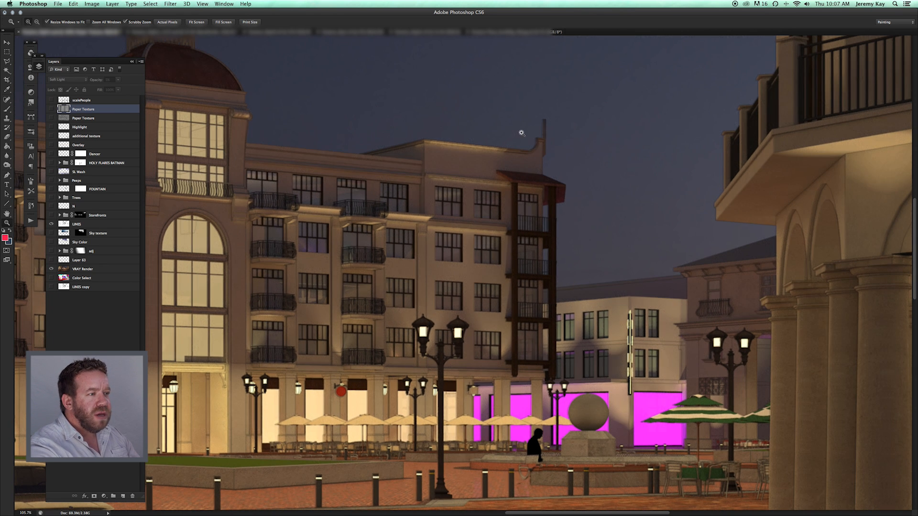
{"action": "left_click_drag", "start_coordinate": [521, 133], "coordinate": [539, 139]}
{"action": "left_click_drag", "start_coordinate": [397, 253], "coordinate": [902, 345]}
{"action": "left_click_drag", "start_coordinate": [447, 222], "coordinate": [433, 260]}
{"action": "left_click", "coordinate": [51, 118]}
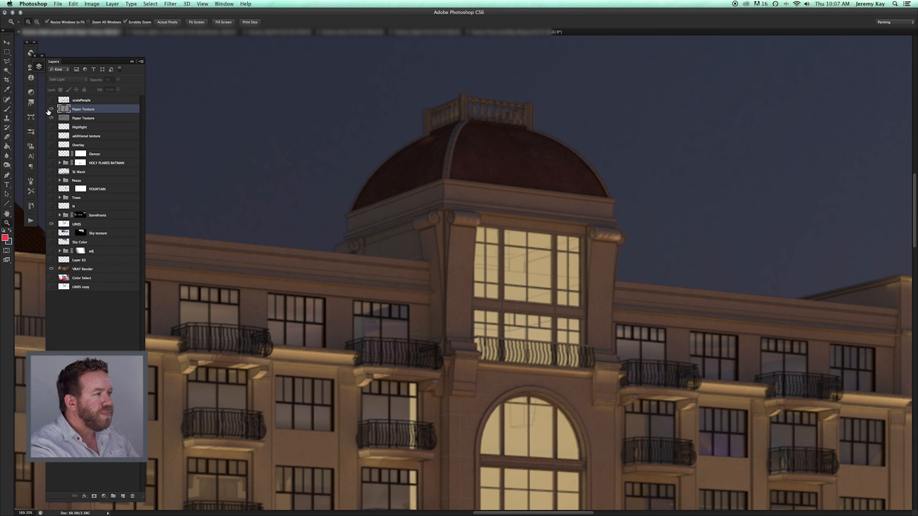
{"action": "left_click", "coordinate": [51, 110]}
- Examine the paper-textured scene from the domed building out to the arcade, cafe tables and brick paving
{"action": "left_click_drag", "start_coordinate": [511, 196], "coordinate": [622, 261]}
{"action": "left_click_drag", "start_coordinate": [655, 222], "coordinate": [631, 203]}
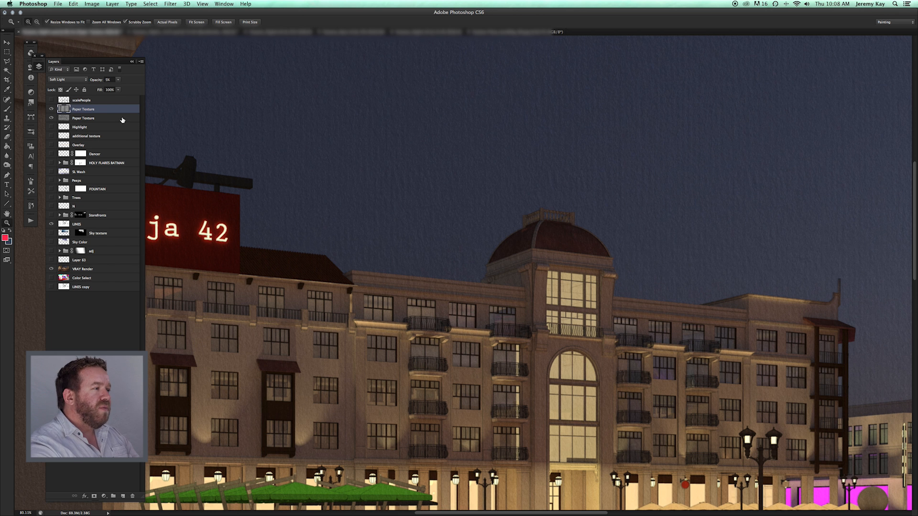
{"action": "left_click_drag", "start_coordinate": [641, 281], "coordinate": [622, 281]}
{"action": "left_click_drag", "start_coordinate": [544, 339], "coordinate": [539, 278]}
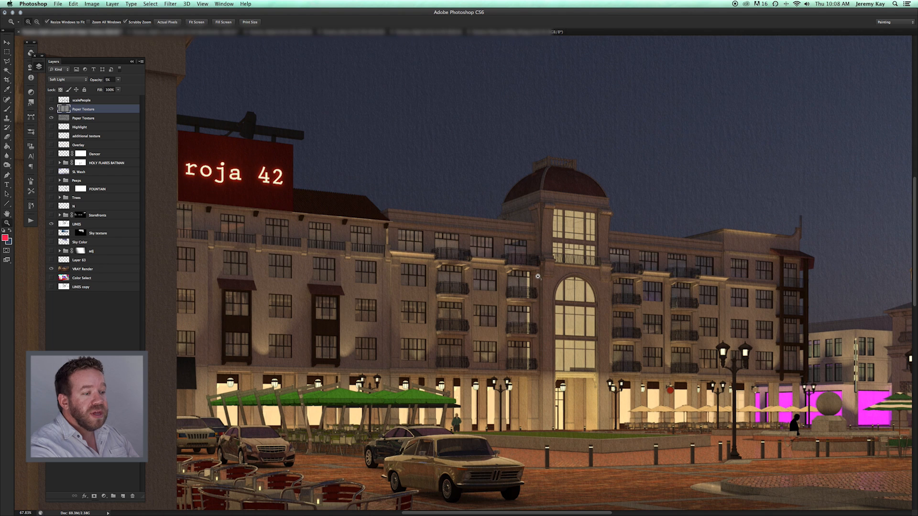
{"action": "left_click_drag", "start_coordinate": [599, 288], "coordinate": [584, 281]}
{"action": "left_click_drag", "start_coordinate": [681, 328], "coordinate": [581, 281]}
{"action": "mouse_move", "coordinate": [641, 293]}
{"action": "left_mouse_down"}
{"action": "mouse_move", "coordinate": [677, 266]}
{"action": "mouse_move", "coordinate": [632, 289]}
{"action": "left_mouse_up"}
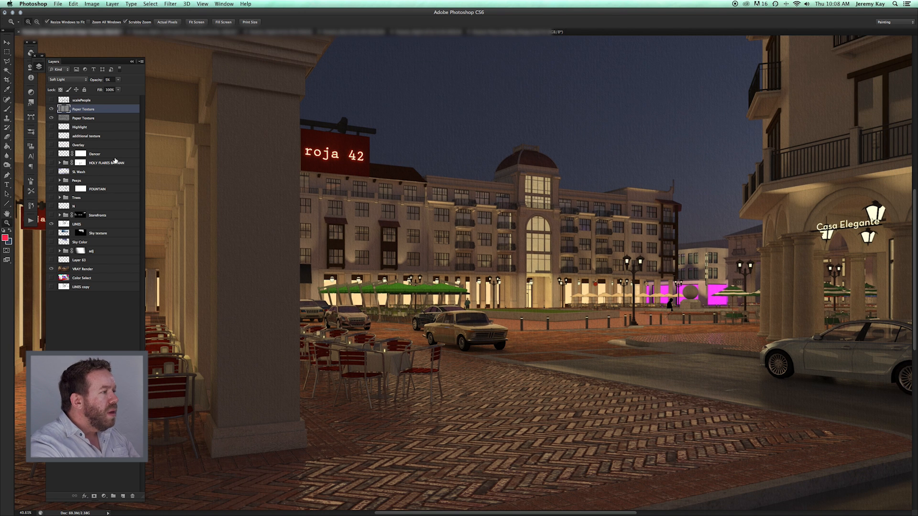
{"action": "left_click_drag", "start_coordinate": [502, 113], "coordinate": [592, 158]}
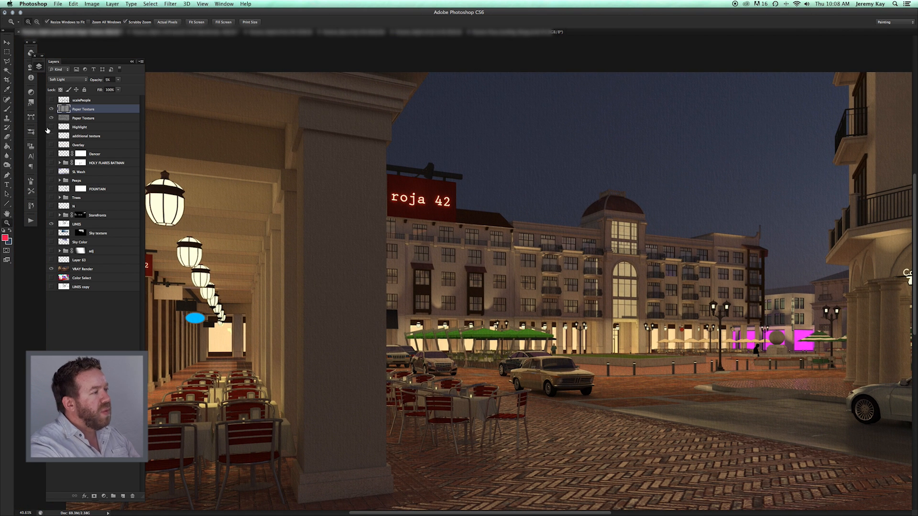
- Show the scalePeople layer and look over the silhouetted figures placed around the plaza
{"action": "left_click", "coordinate": [51, 101]}
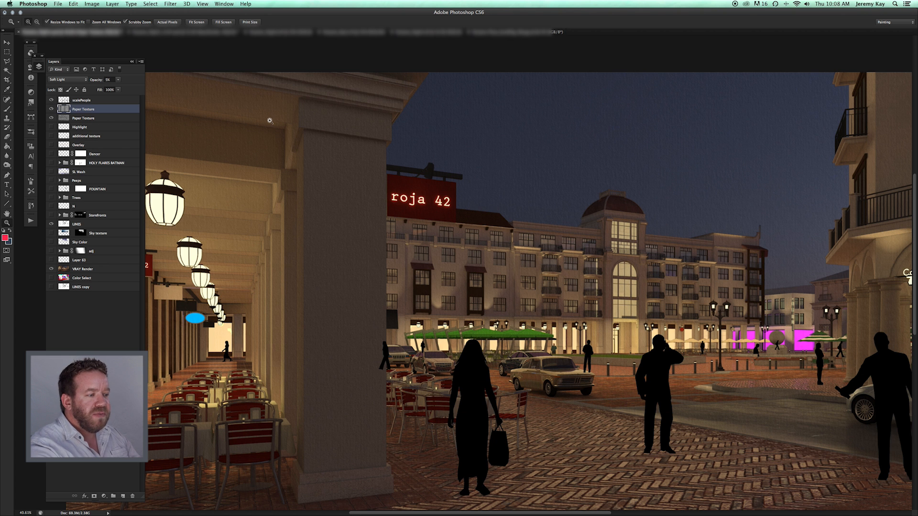
{"action": "left_click_drag", "start_coordinate": [686, 348], "coordinate": [484, 285]}
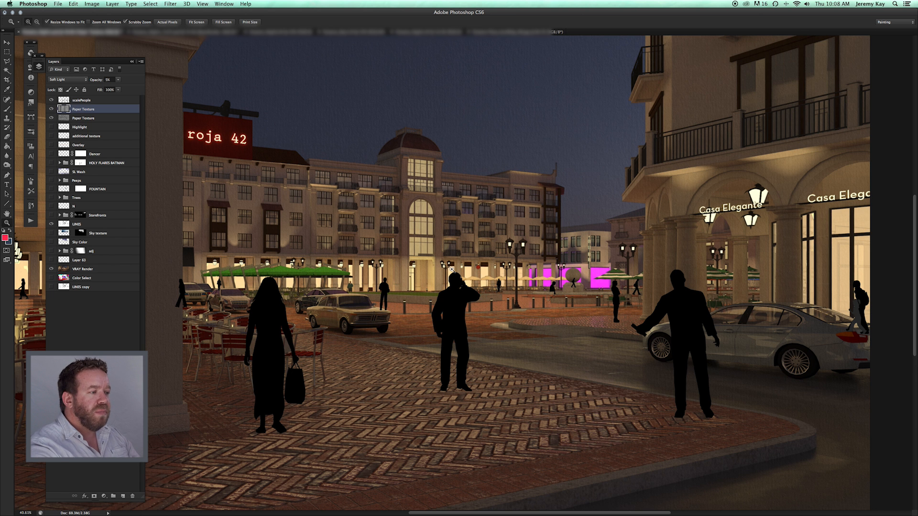
{"action": "left_click_drag", "start_coordinate": [451, 269], "coordinate": [562, 278]}
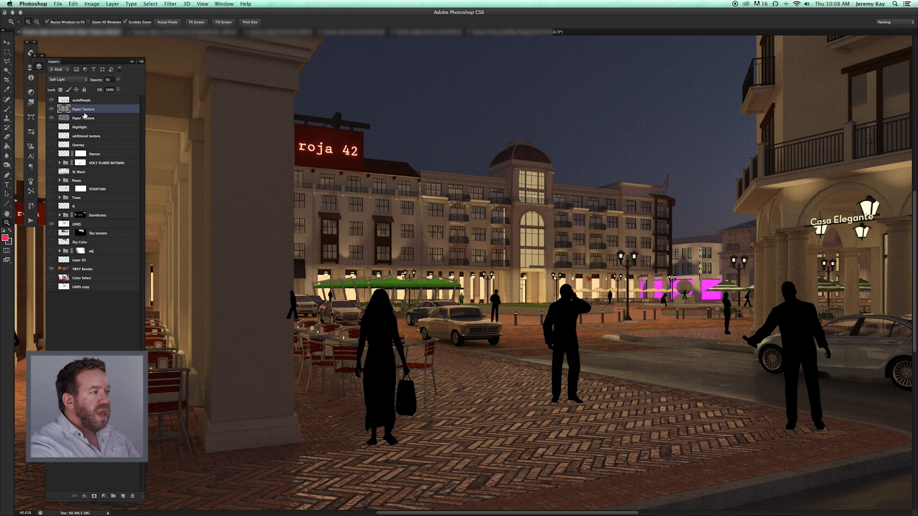
- Isolate the scalePeople layer to view only the silhouettes, and restore the other layers
{"action": "left_click", "coordinate": [52, 101], "text": "alt"}
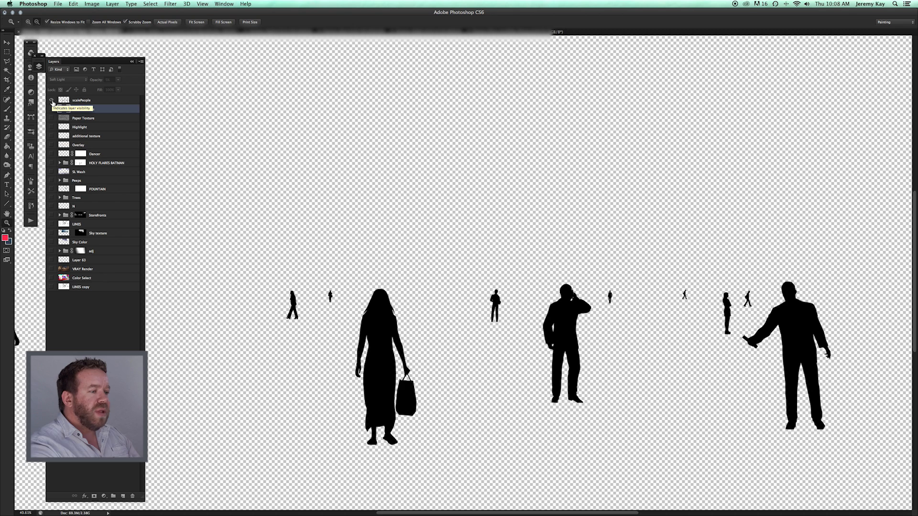
{"action": "left_click", "coordinate": [51, 101], "text": "alt"}
{"action": "left_click_drag", "start_coordinate": [556, 296], "coordinate": [579, 281]}
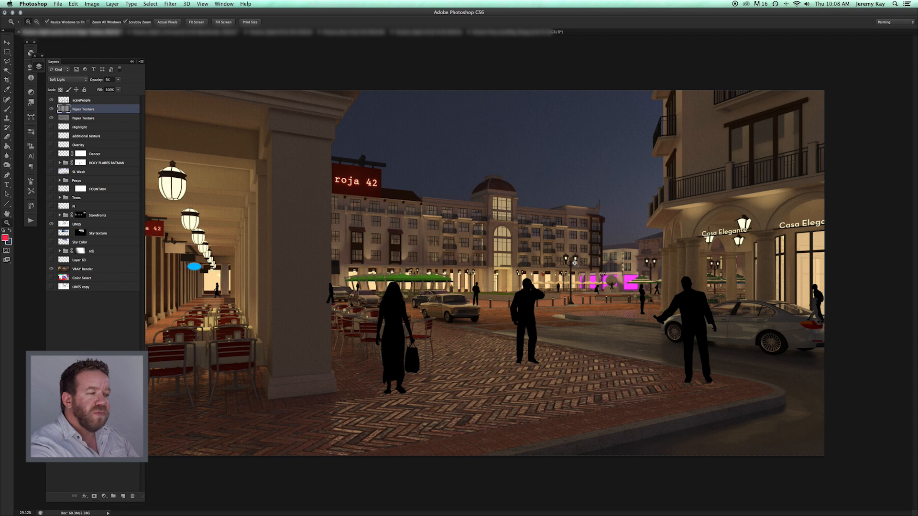
- Show the guides and check the silhouettes' heads against the horizontal horizon guide across the plaza
{"action": "key", "text": "super+semicolon"}
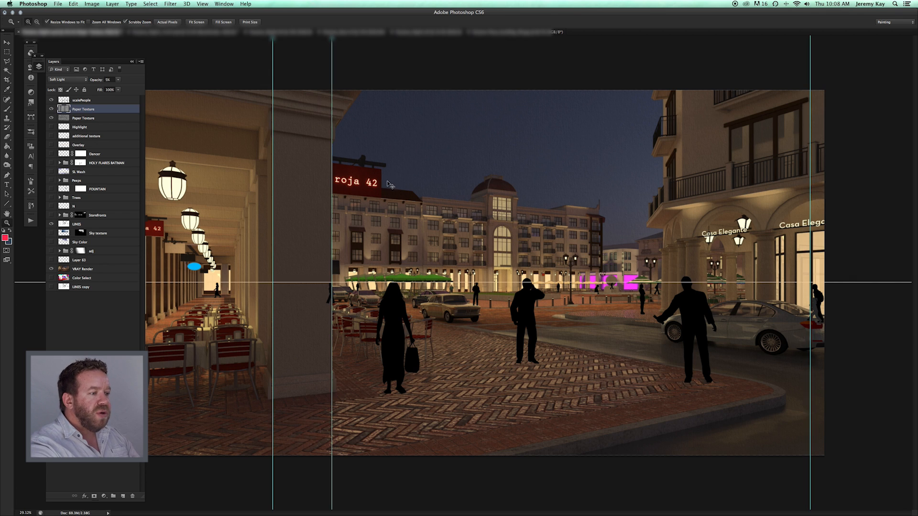
{"action": "left_click_drag", "start_coordinate": [571, 309], "coordinate": [636, 308]}
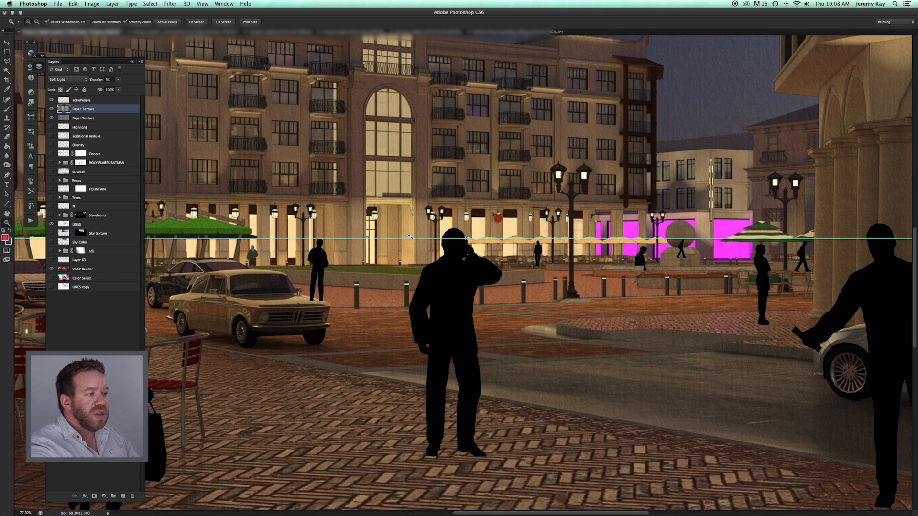
{"action": "left_click_drag", "start_coordinate": [404, 236], "coordinate": [423, 236]}
{"action": "left_click_drag", "start_coordinate": [669, 235], "coordinate": [526, 271]}
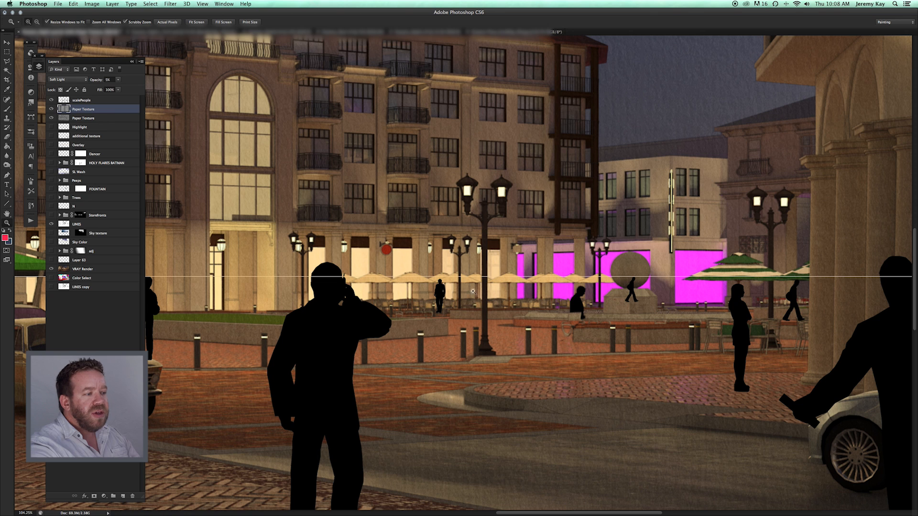
{"action": "left_click_drag", "start_coordinate": [495, 282], "coordinate": [474, 283]}
{"action": "left_click_drag", "start_coordinate": [597, 306], "coordinate": [509, 317]}
{"action": "left_click_drag", "start_coordinate": [313, 315], "coordinate": [420, 321]}
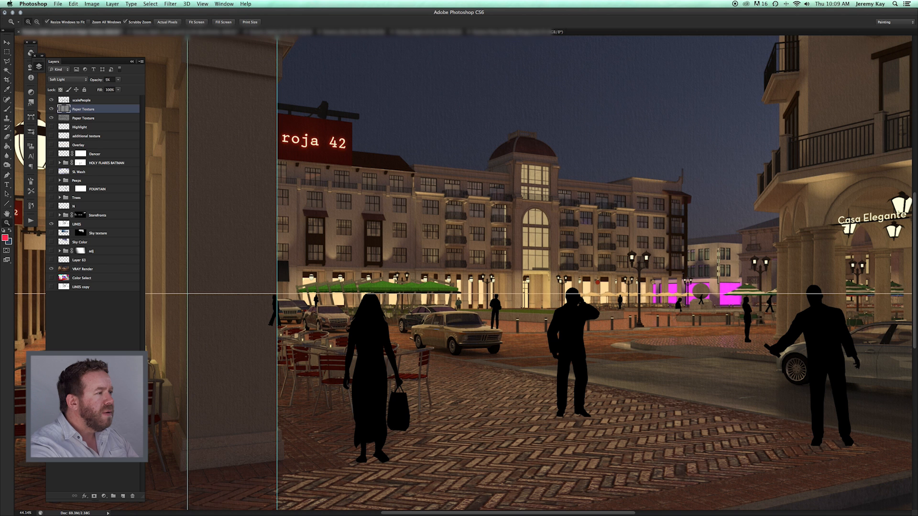
- Isolate the scalePeople layer twice to compare the figures with the horizon guide alone, restoring the full scene each time
{"action": "left_click", "coordinate": [52, 100], "text": "alt"}
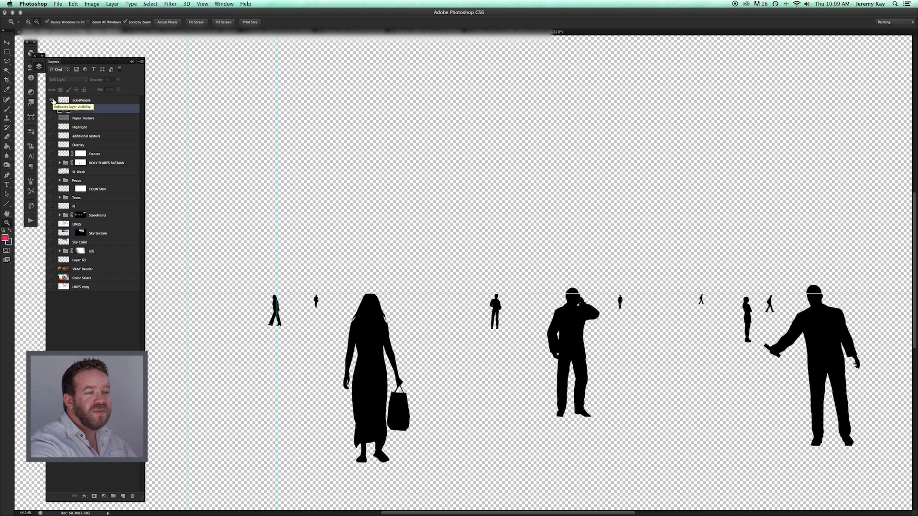
{"action": "left_click", "coordinate": [52, 100], "text": "alt"}
{"action": "left_click", "coordinate": [53, 100], "text": "alt"}
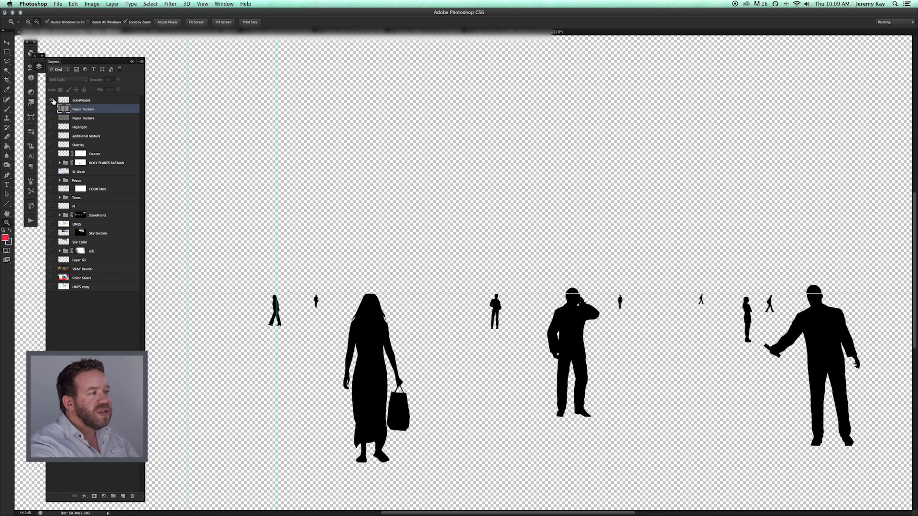
{"action": "left_click", "coordinate": [53, 101], "text": "alt"}
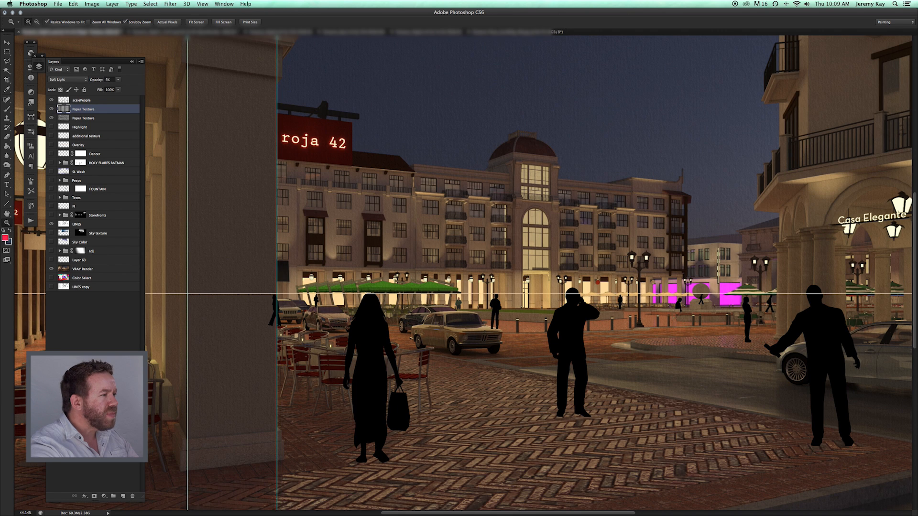
{"action": "left_click_drag", "start_coordinate": [554, 278], "coordinate": [621, 295]}
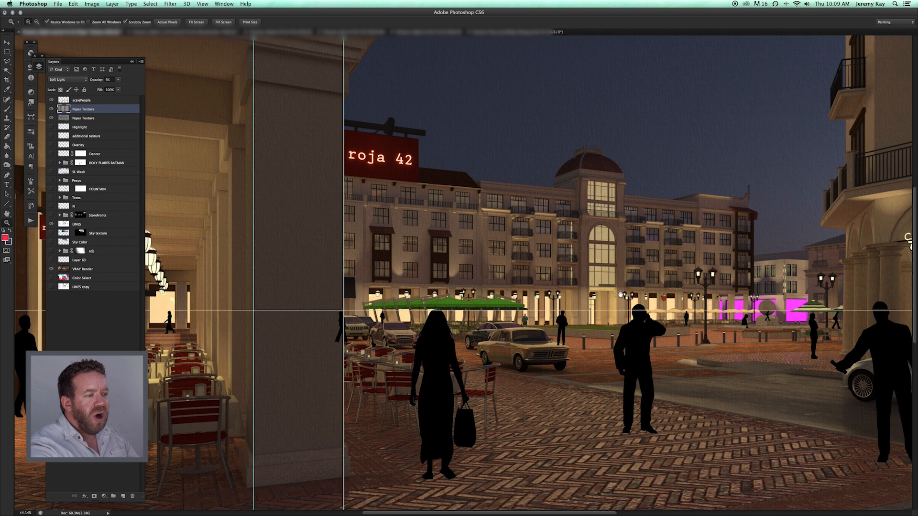
- Hide the scalePeople layer and display the Color Select layer on its own
{"action": "left_click", "coordinate": [51, 101]}
{"action": "left_click_drag", "start_coordinate": [485, 215], "coordinate": [437, 276]}
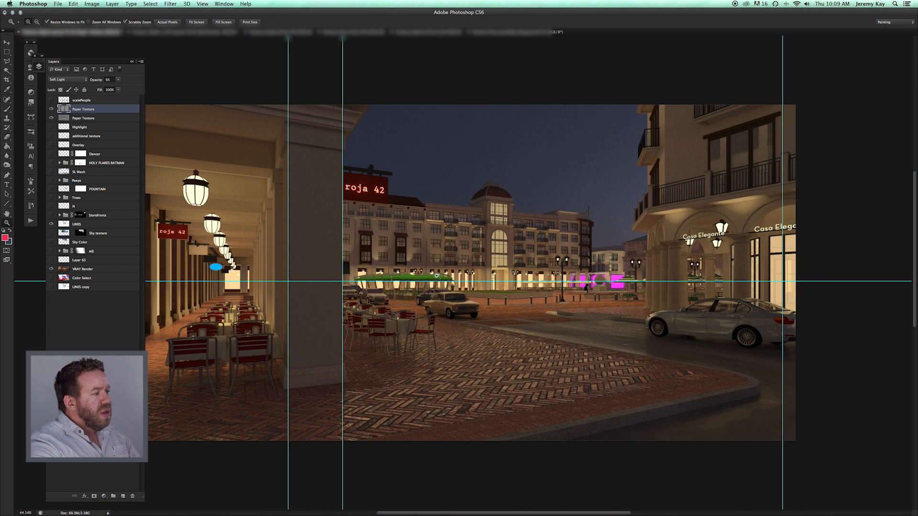
{"action": "left_click", "coordinate": [50, 278]}
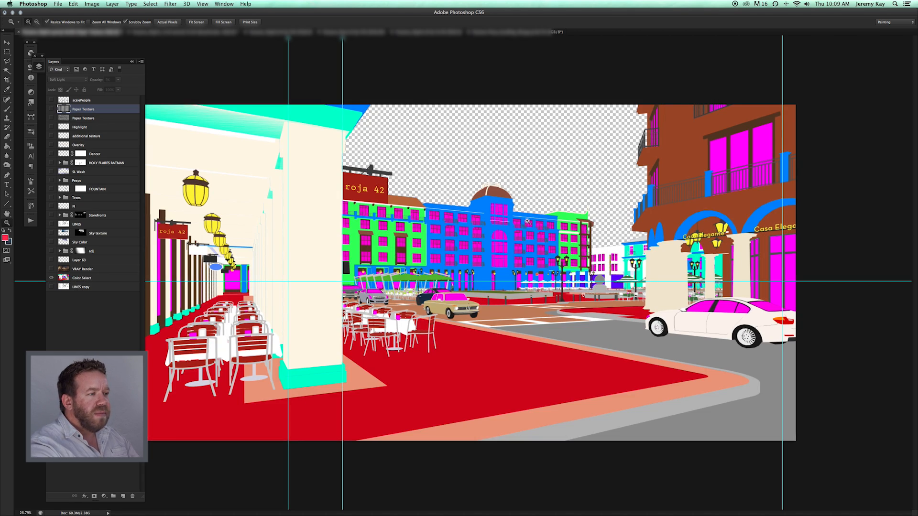
- Examine the flat colour regions of the Color Select layer on the domed building, street and arcaded building
{"action": "left_click_drag", "start_coordinate": [507, 195], "coordinate": [547, 215]}
{"action": "left_click_drag", "start_coordinate": [498, 272], "coordinate": [581, 257]}
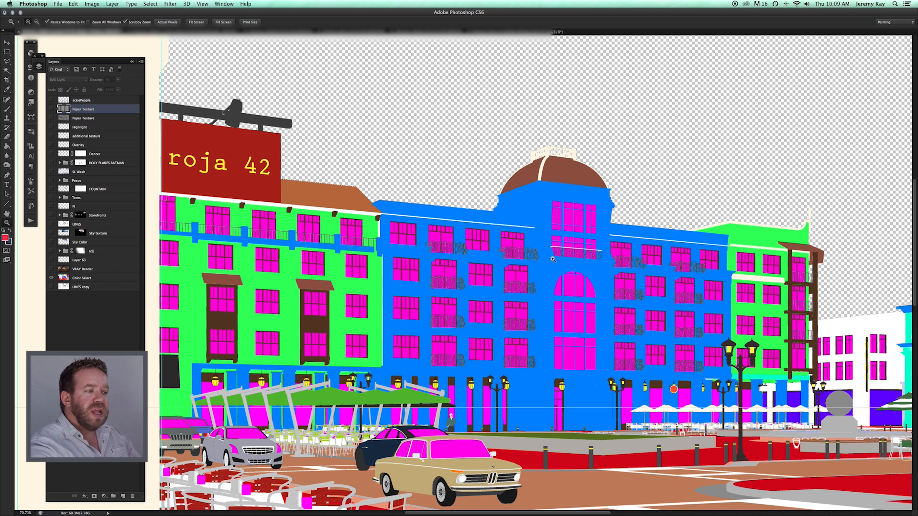
{"action": "left_click_drag", "start_coordinate": [762, 294], "coordinate": [770, 276]}
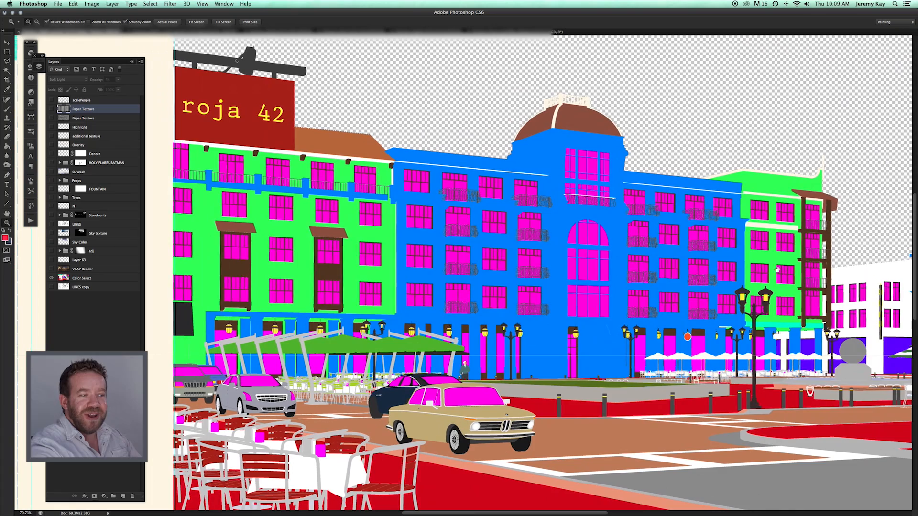
{"action": "left_click_drag", "start_coordinate": [478, 291], "coordinate": [496, 296]}
{"action": "left_click", "coordinate": [631, 352], "text": "alt"}
{"action": "left_click_drag", "start_coordinate": [661, 291], "coordinate": [461, 330]}
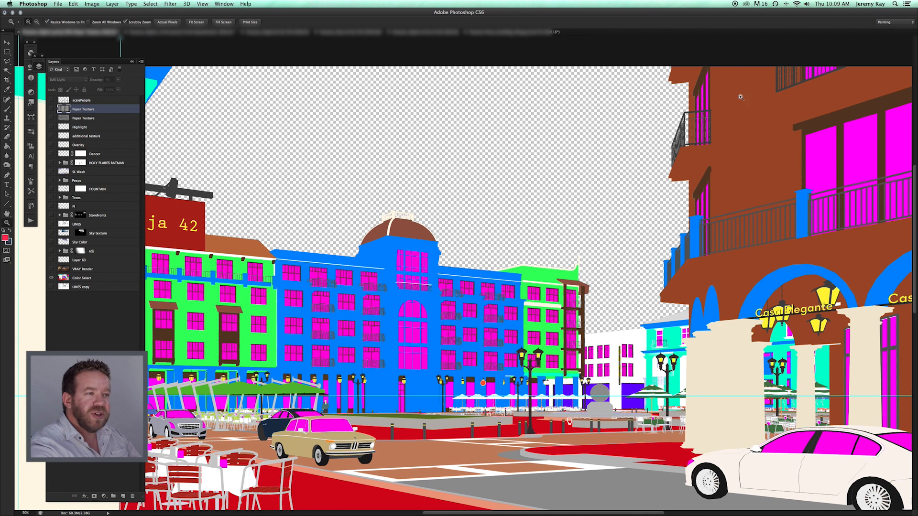
- Make Color Select the active layer and select the domed building's blue facade with the Magic Wand
{"action": "left_click", "coordinate": [6, 70]}
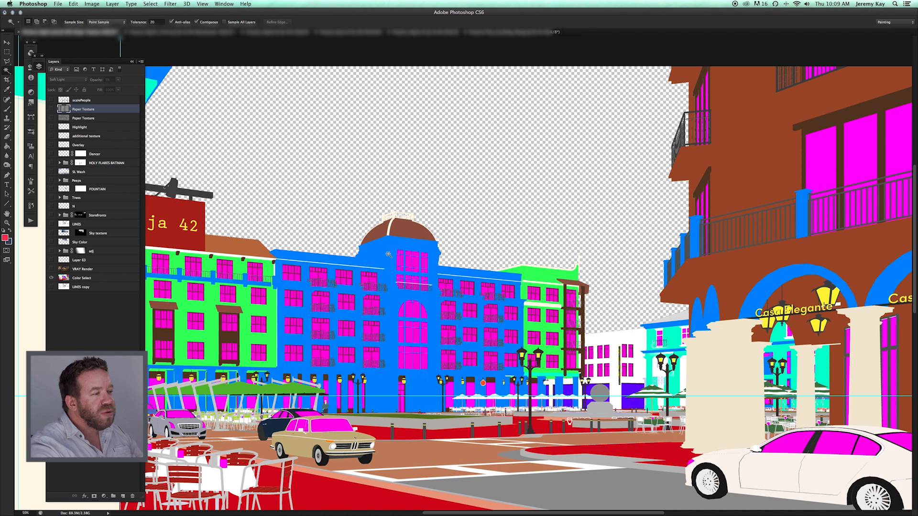
{"action": "left_click", "coordinate": [388, 254]}
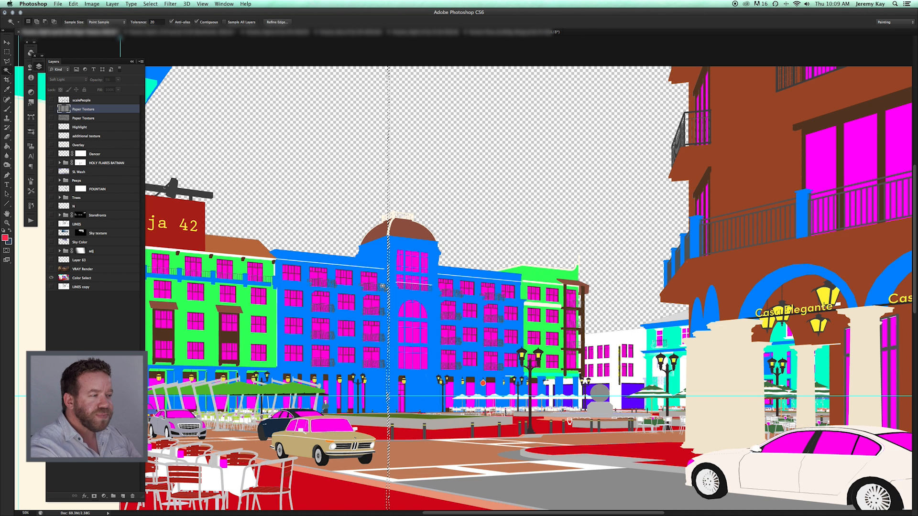
{"action": "left_click", "coordinate": [95, 278]}
{"action": "left_click", "coordinate": [425, 304]}
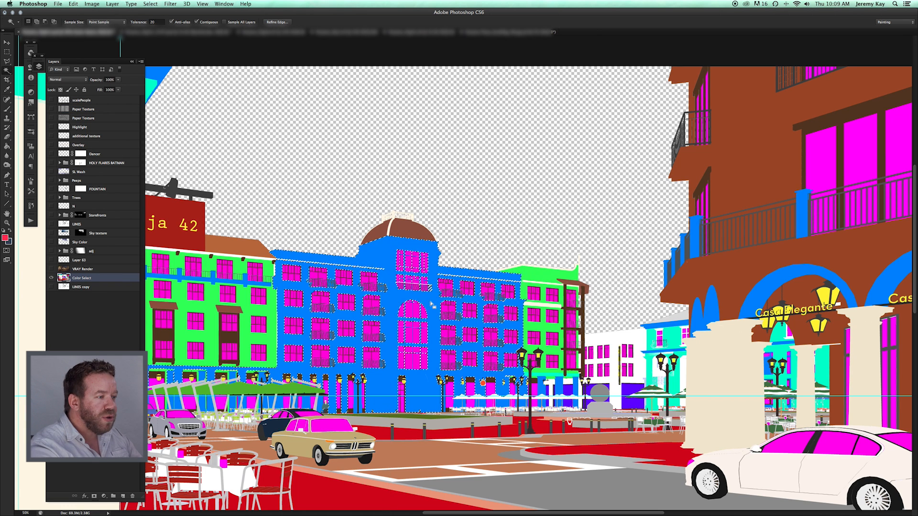
- Extend the selection to all similar blue areas and check it on the arcaded building and the cafe arcade
{"action": "scroll", "coordinate": [184, 50], "scroll_direction": "left", "scroll_amount": 5}
{"action": "left_click", "coordinate": [131, 4]}
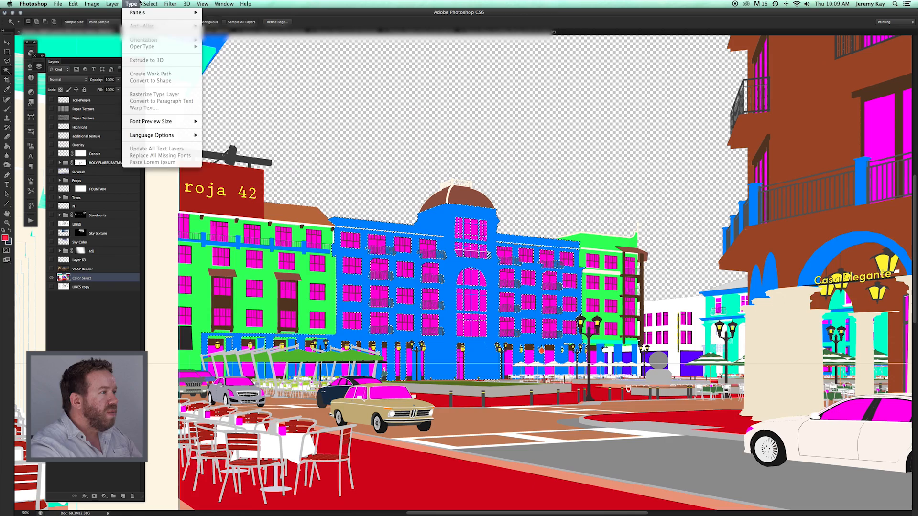
{"action": "left_click", "coordinate": [175, 115]}
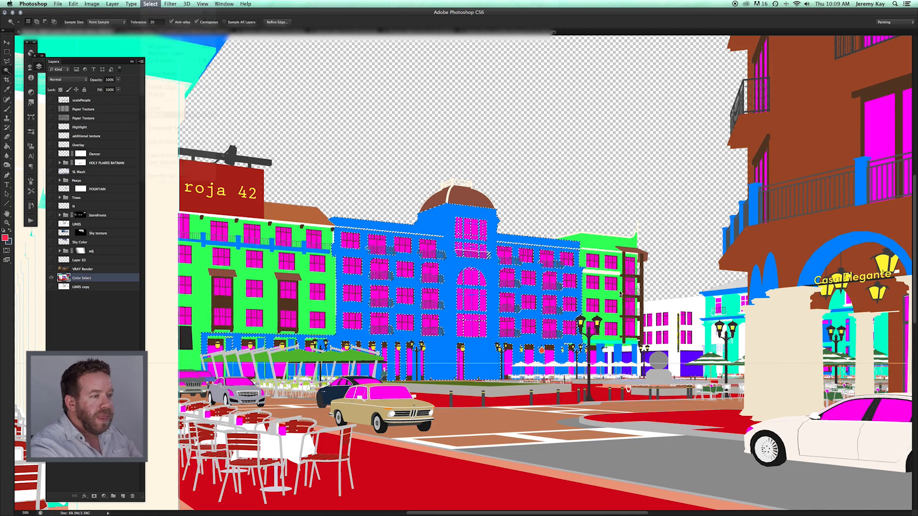
{"action": "scroll", "coordinate": [565, 289], "scroll_direction": "right", "scroll_amount": 5}
{"action": "scroll", "coordinate": [565, 288], "scroll_direction": "right", "scroll_amount": 5}
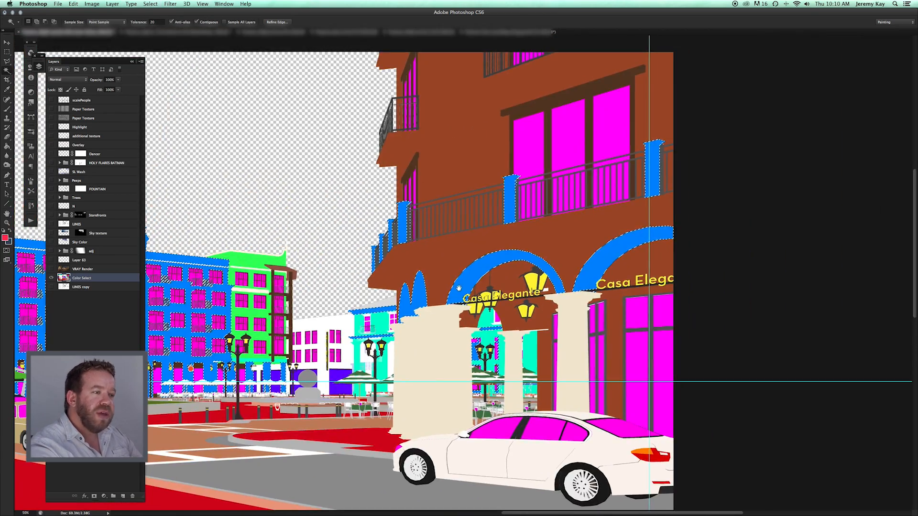
{"action": "scroll", "coordinate": [597, 282], "scroll_direction": "left", "scroll_amount": 10}
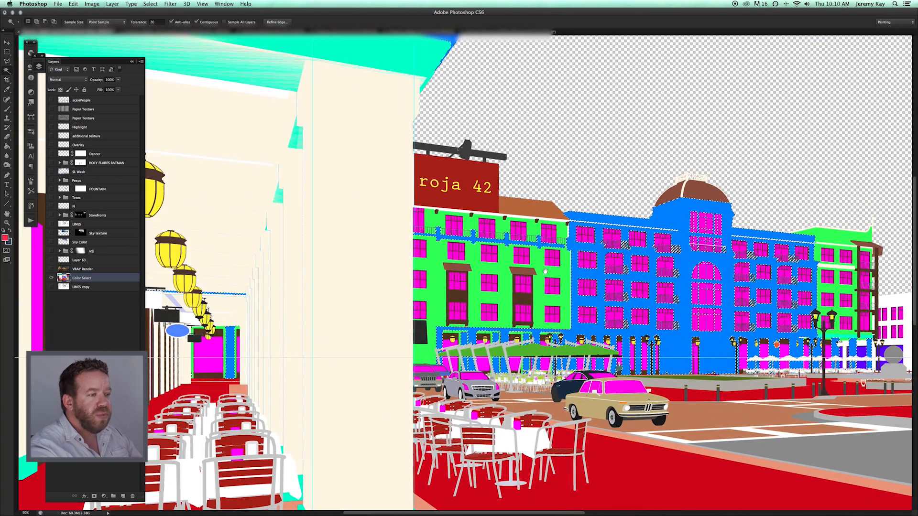
- Clear the blue selection, look over the colour regions, and bring back the textured render in place of the isolated Color Select layer
{"action": "scroll", "coordinate": [549, 277], "scroll_direction": "right", "scroll_amount": 5}
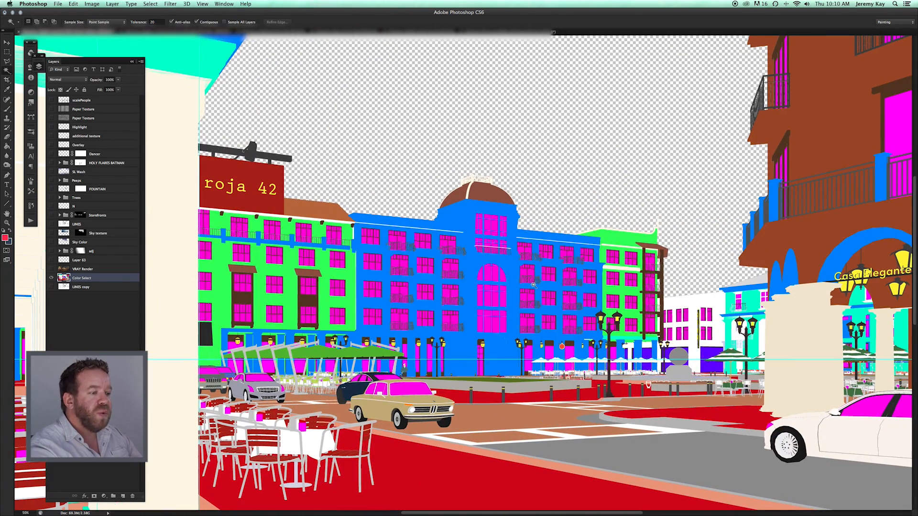
{"action": "scroll", "coordinate": [489, 277], "scroll_direction": "right", "scroll_amount": 5}
{"action": "scroll", "coordinate": [489, 277], "scroll_direction": "down", "scroll_amount": 3}
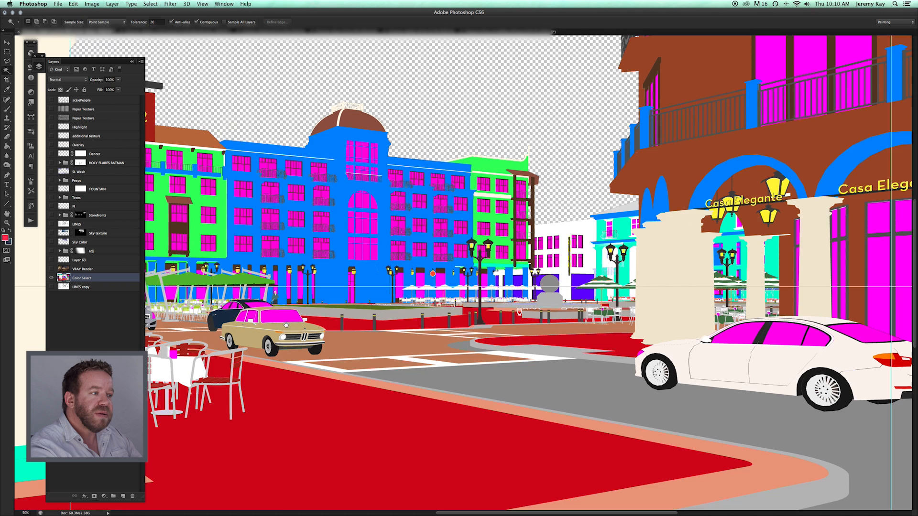
{"action": "scroll", "coordinate": [439, 198], "scroll_direction": "left", "scroll_amount": 5}
{"action": "scroll", "coordinate": [439, 199], "scroll_direction": "up", "scroll_amount": 1}
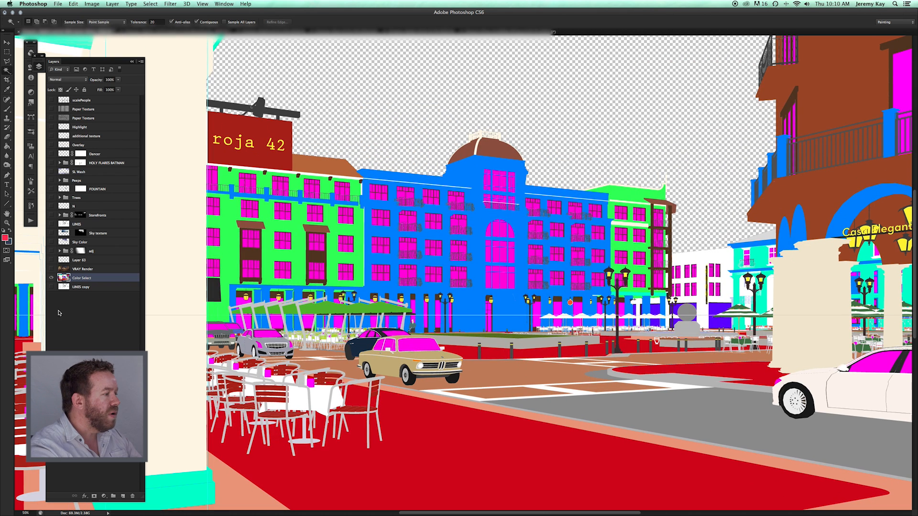
{"action": "left_click", "coordinate": [51, 278], "text": "alt"}
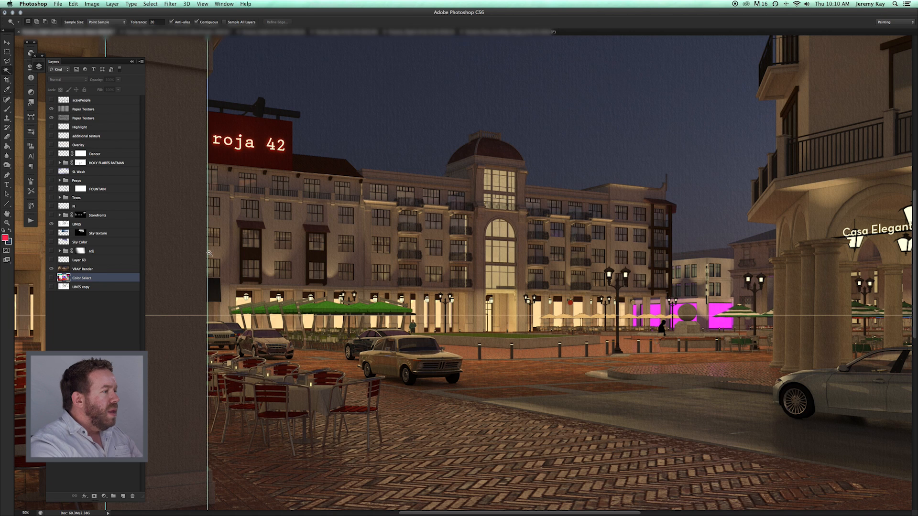
{"action": "left_click_drag", "start_coordinate": [385, 217], "coordinate": [364, 214]}
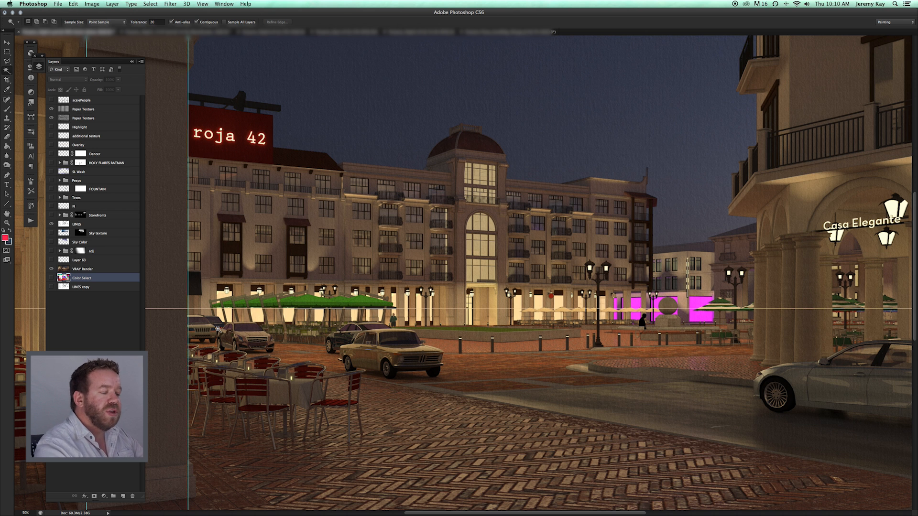
{"action": "mouse_move", "coordinate": [442, 253]}
{"action": "left_mouse_down"}
{"action": "mouse_move", "coordinate": [463, 252]}
{"action": "mouse_move", "coordinate": [455, 264]}
{"action": "left_mouse_up"}
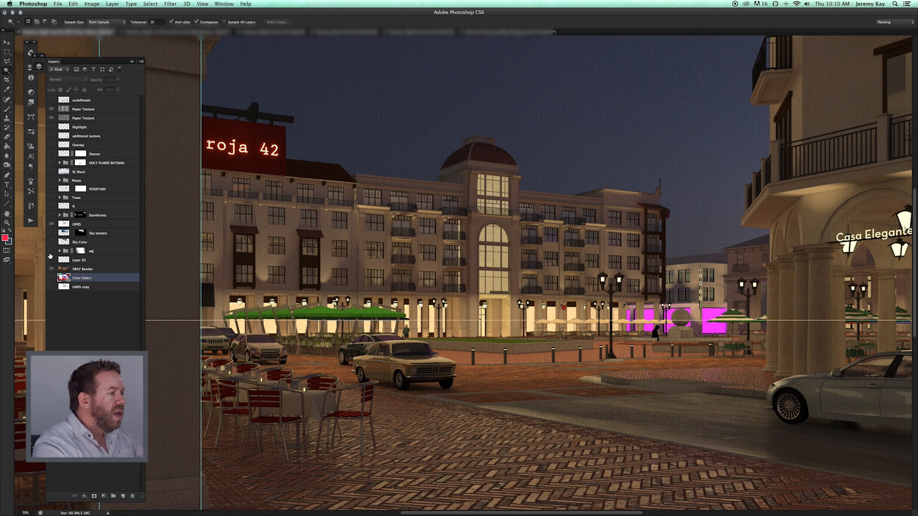
- Expand the adj group and show it, switching its visibility to compare the scene with and without the adjustments
{"action": "left_click", "coordinate": [60, 251]}
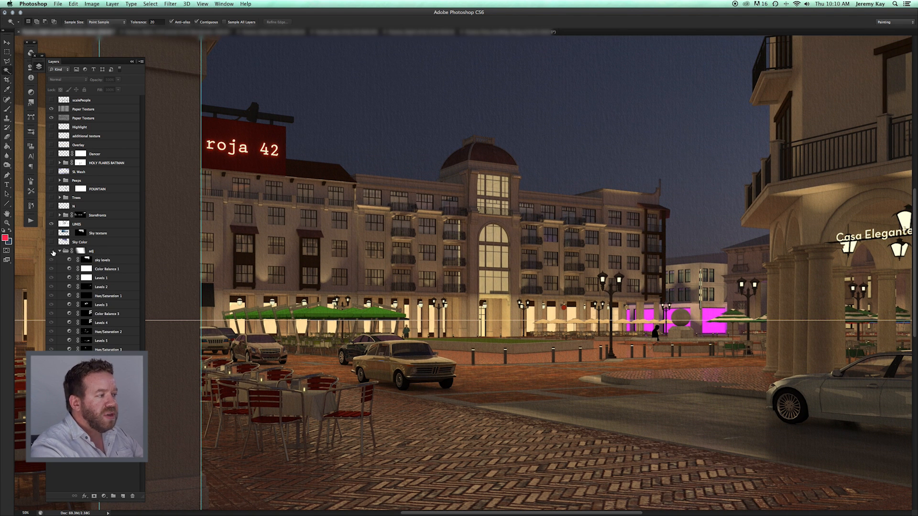
{"action": "left_click", "coordinate": [52, 251]}
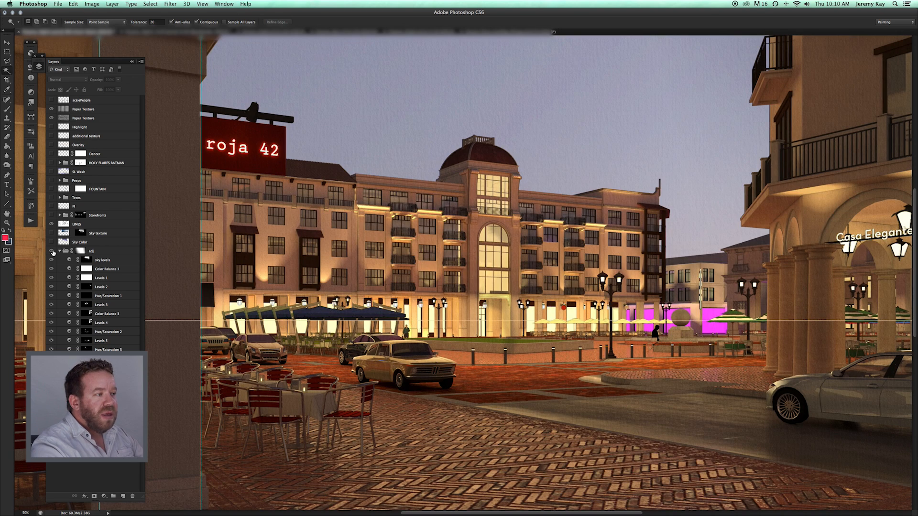
{"action": "left_click", "coordinate": [53, 252]}
{"action": "left_click", "coordinate": [53, 252]}
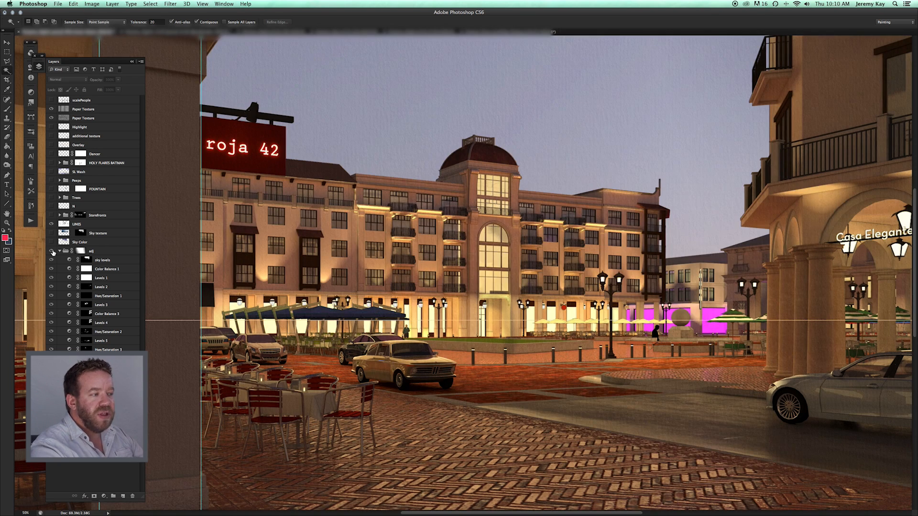
- Compare the whole illustration with the adj group hidden and shown, leaving the group visible
{"action": "left_click", "coordinate": [7, 222]}
{"action": "left_click_drag", "start_coordinate": [369, 274], "coordinate": [323, 274]}
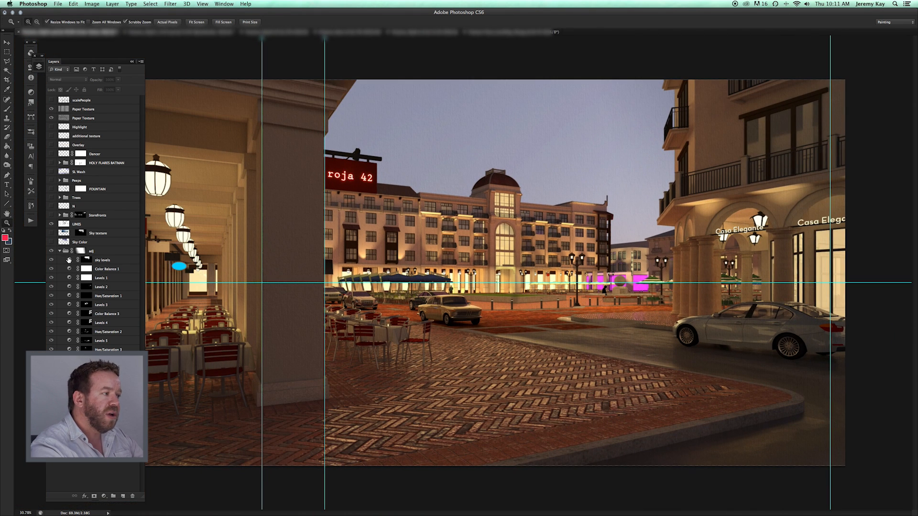
{"action": "left_click", "coordinate": [52, 252]}
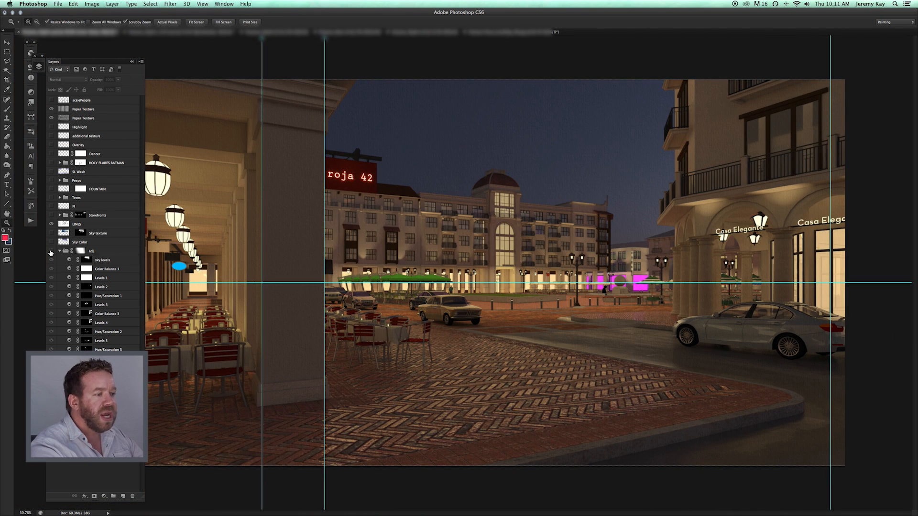
{"action": "left_click", "coordinate": [51, 252]}
{"action": "left_click", "coordinate": [51, 252]}
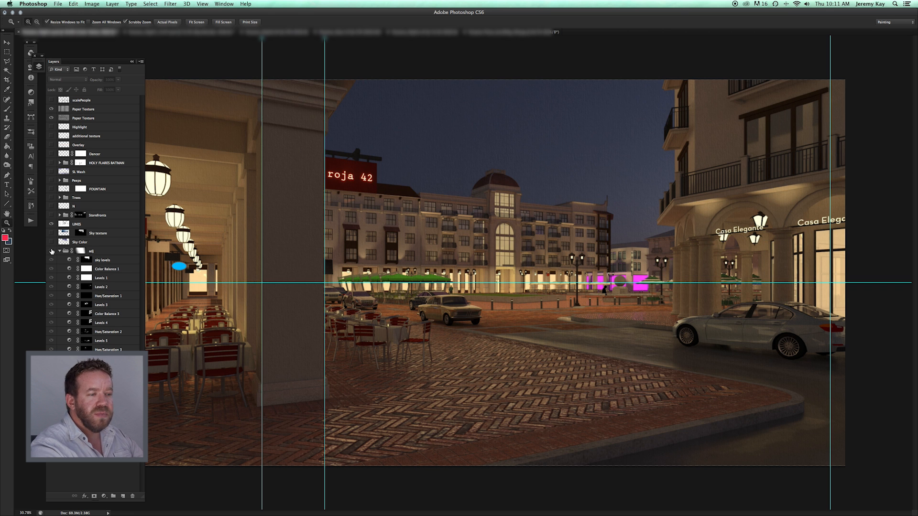
{"action": "left_click", "coordinate": [51, 251]}
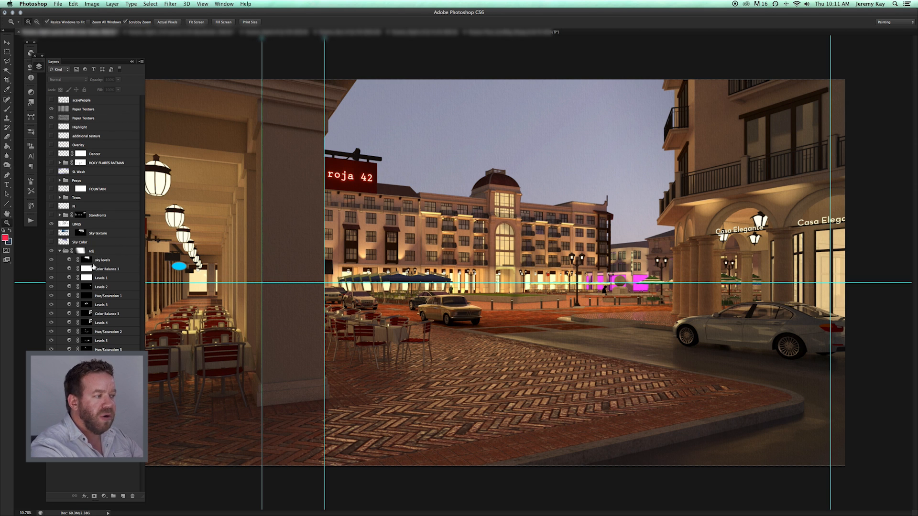
- Hide the adjustment layers inside the adj group and show them again one after another, from sky levels down to Levels 5
{"action": "left_click_drag", "start_coordinate": [50, 349], "coordinate": [51, 264]}
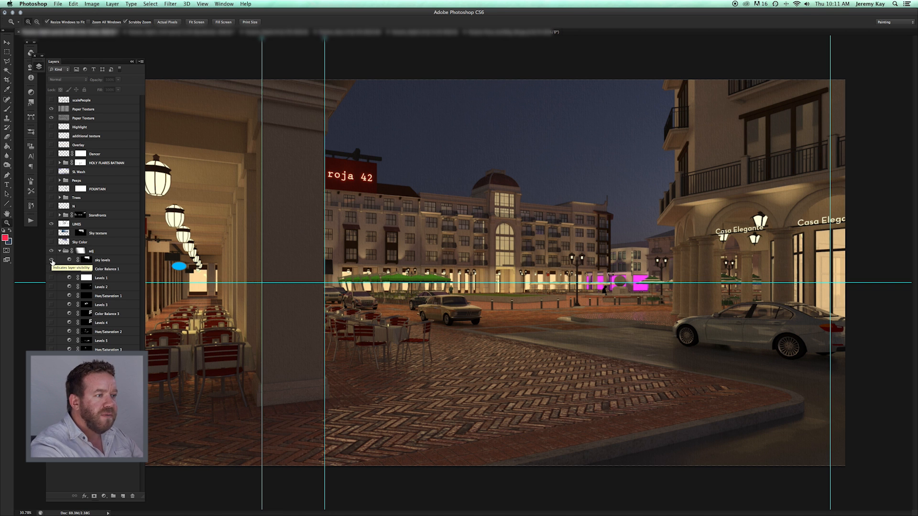
{"action": "left_click", "coordinate": [51, 260]}
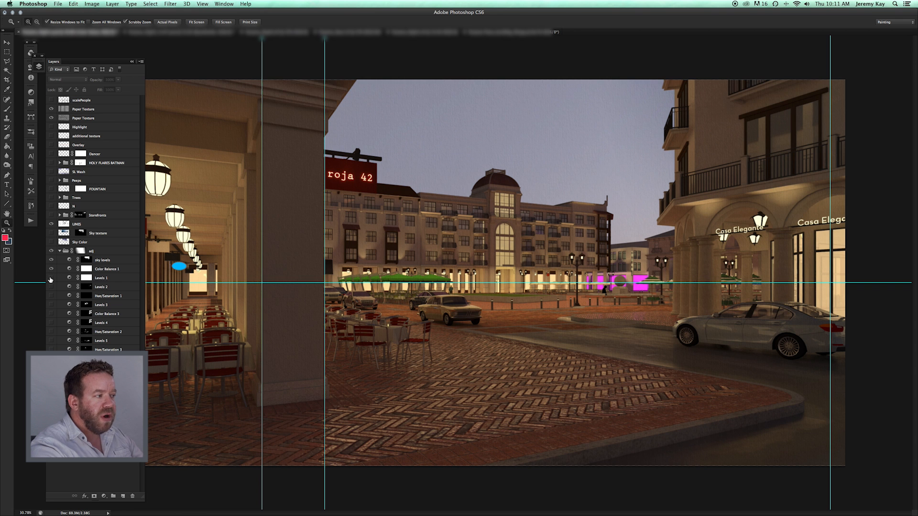
{"action": "left_click", "coordinate": [51, 278]}
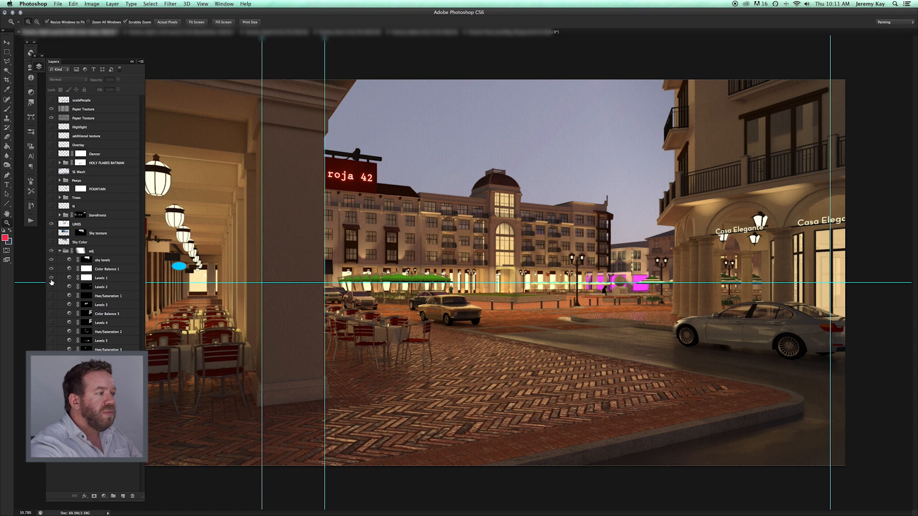
{"action": "left_click", "coordinate": [52, 287]}
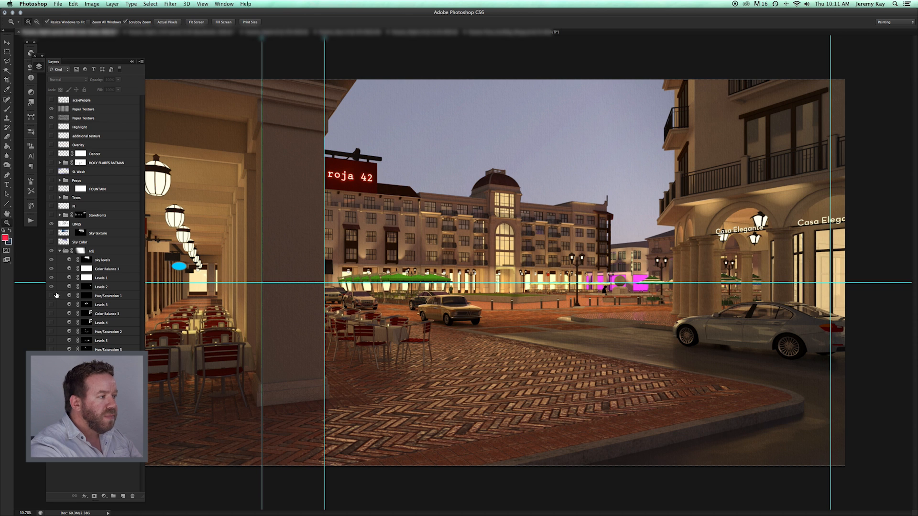
{"action": "left_click", "coordinate": [52, 296]}
{"action": "left_click", "coordinate": [51, 304]}
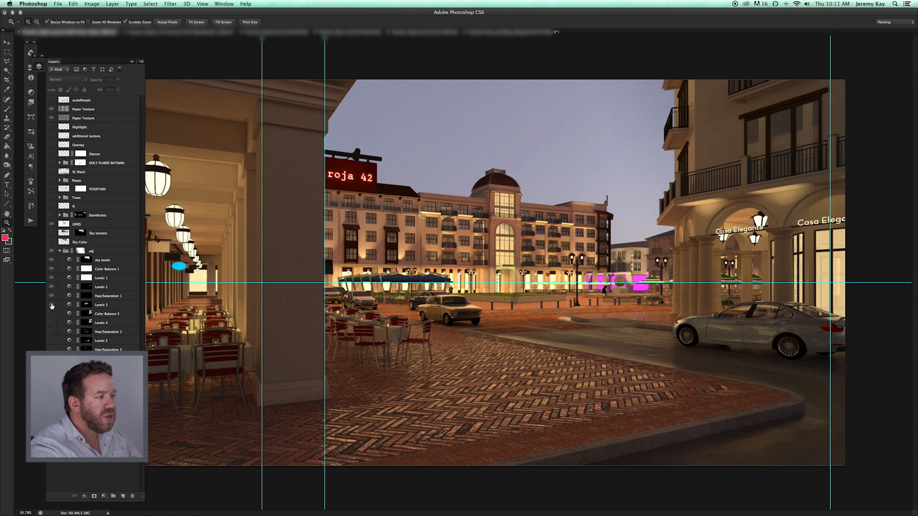
{"action": "left_click", "coordinate": [52, 332]}
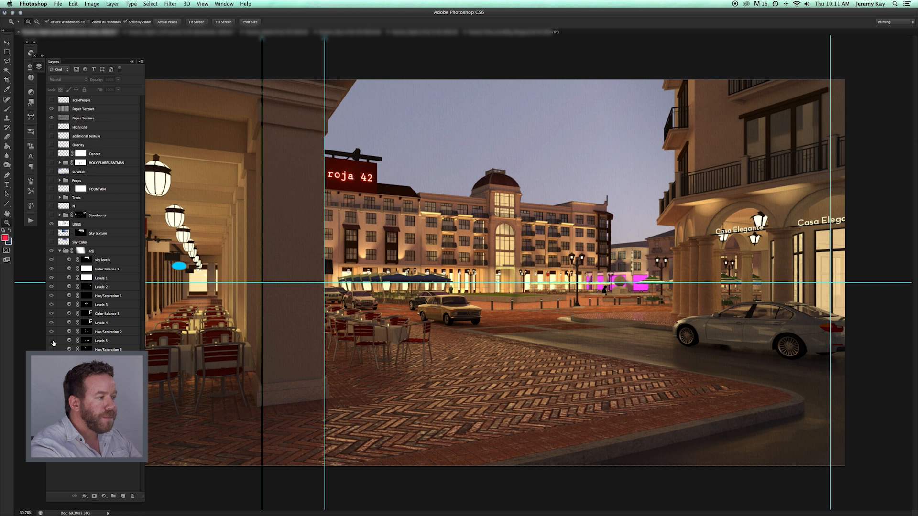
{"action": "left_click", "coordinate": [51, 341]}
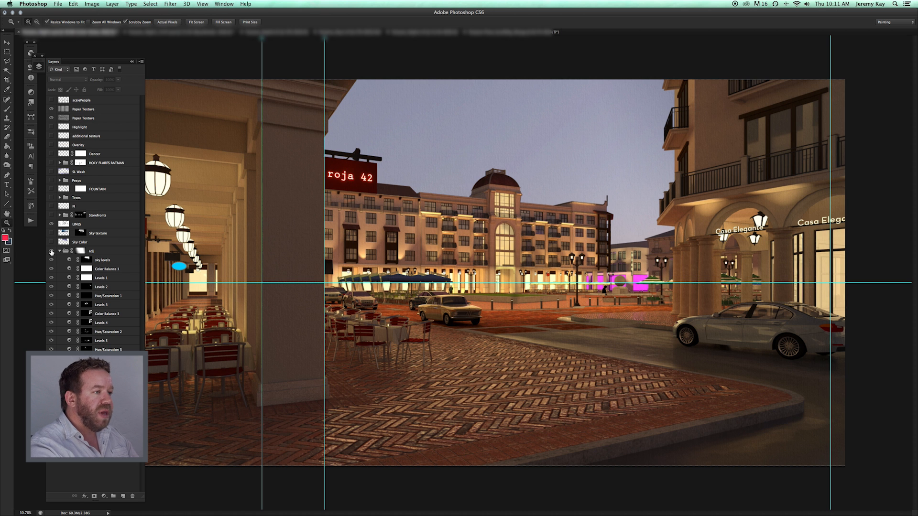
- Compare the scene without and with the restored adj group, and collapse the group
{"action": "left_click", "coordinate": [51, 251]}
{"action": "left_click", "coordinate": [51, 251]}
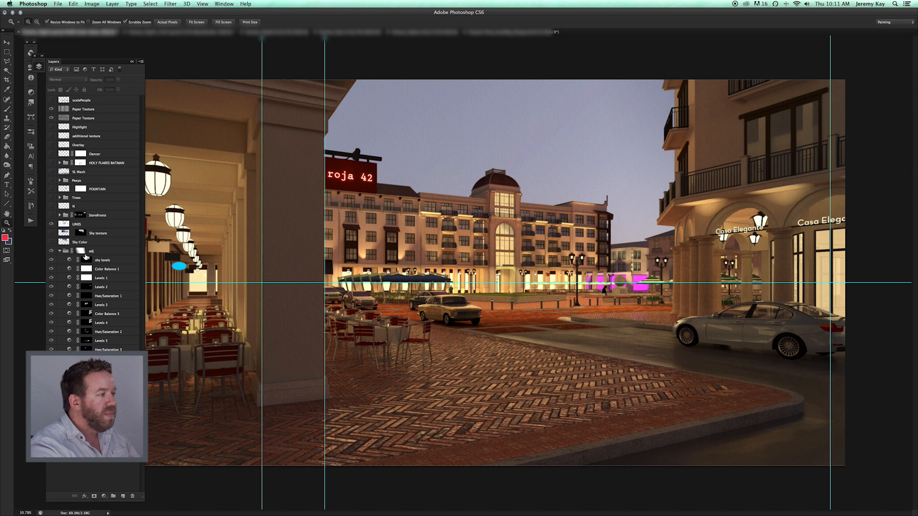
{"action": "left_click", "coordinate": [59, 251]}
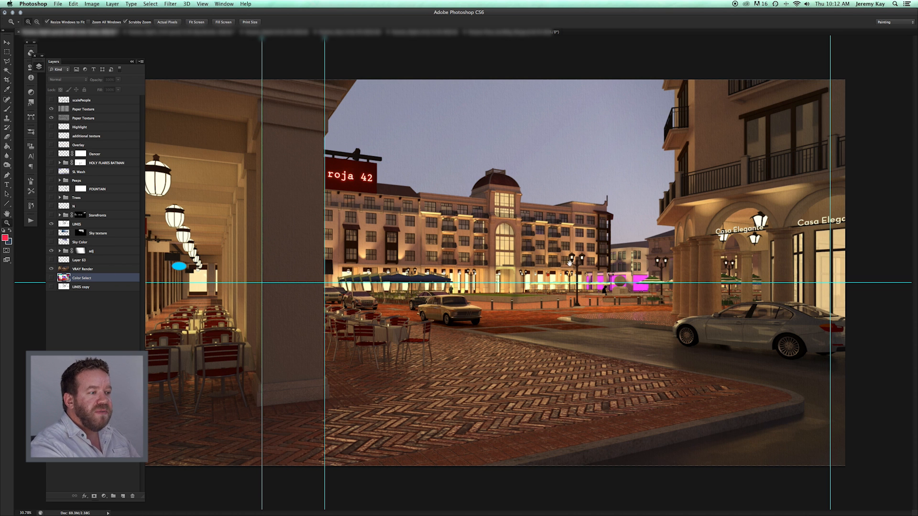
- Hide the guides and view the illustration slightly enlarged without the interface panels, and bring the panels back
{"action": "key", "text": "Tab"}
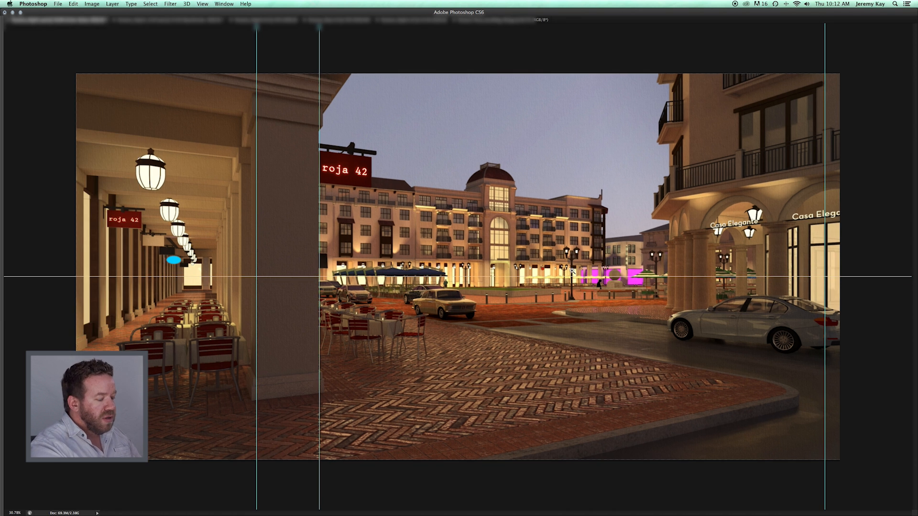
{"action": "key", "text": "super+semicolon"}
{"action": "key", "text": "super+equal"}
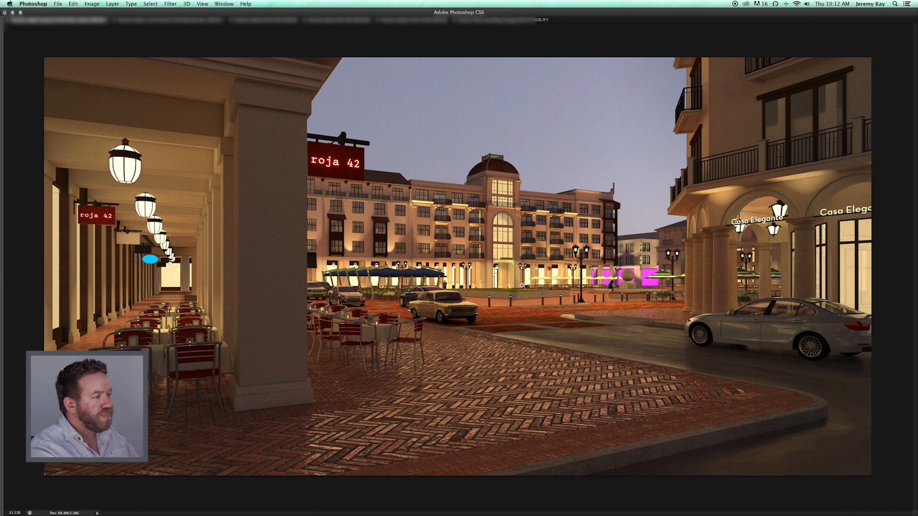
{"action": "key", "text": "Tab"}
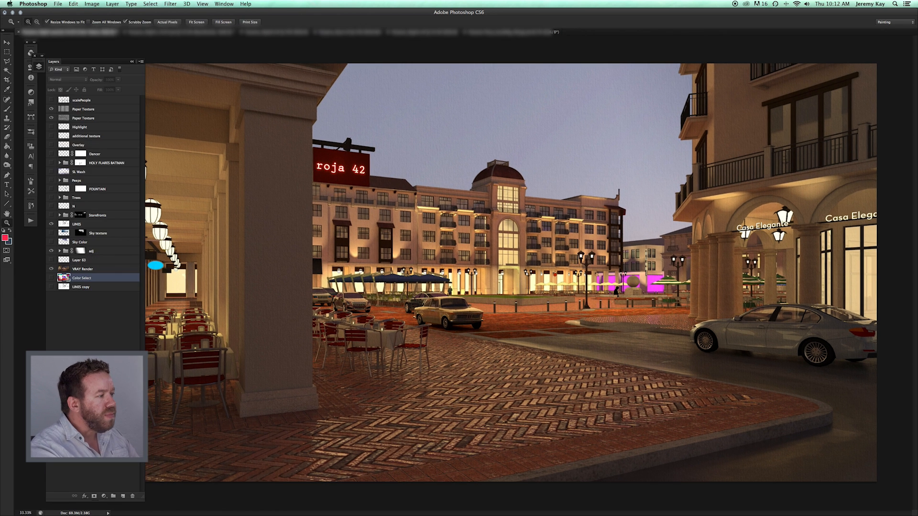
- Preview the Sky Color layer and hide it again, and select the sky area of the Color Select layer with the Magic Wand
{"action": "left_click", "coordinate": [52, 243]}
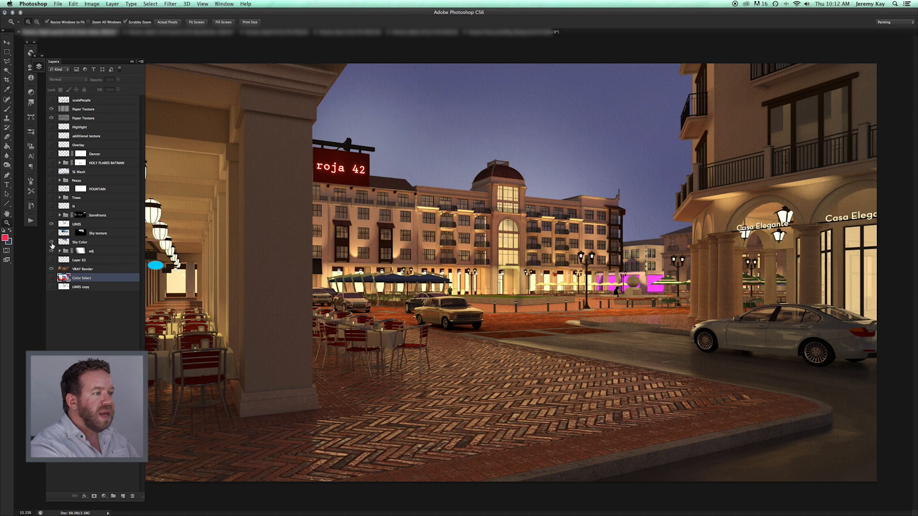
{"action": "left_click", "coordinate": [52, 244]}
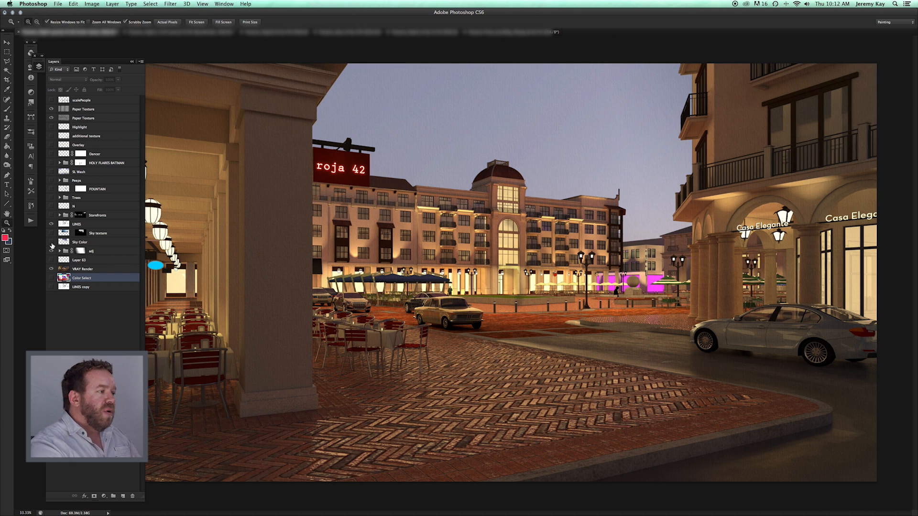
{"action": "key", "text": "w"}
{"action": "left_click", "coordinate": [441, 118]}
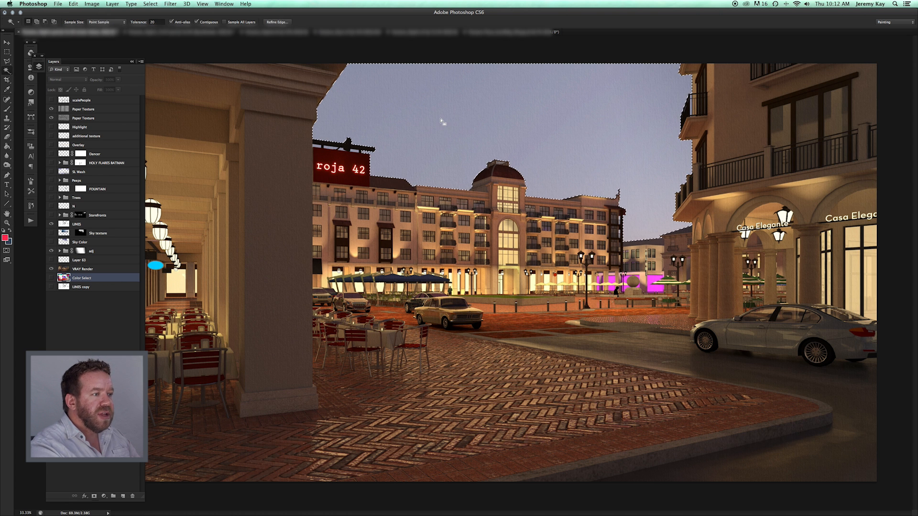
- Try to extend the sky selection with Similar and inspect it around the balustrade on top of the dome
{"action": "left_click", "coordinate": [154, 4]}
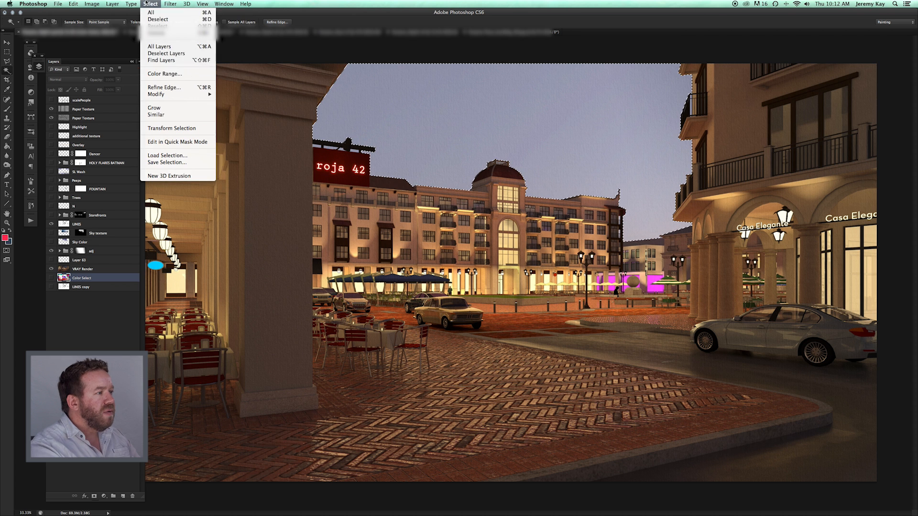
{"action": "left_click", "coordinate": [168, 117]}
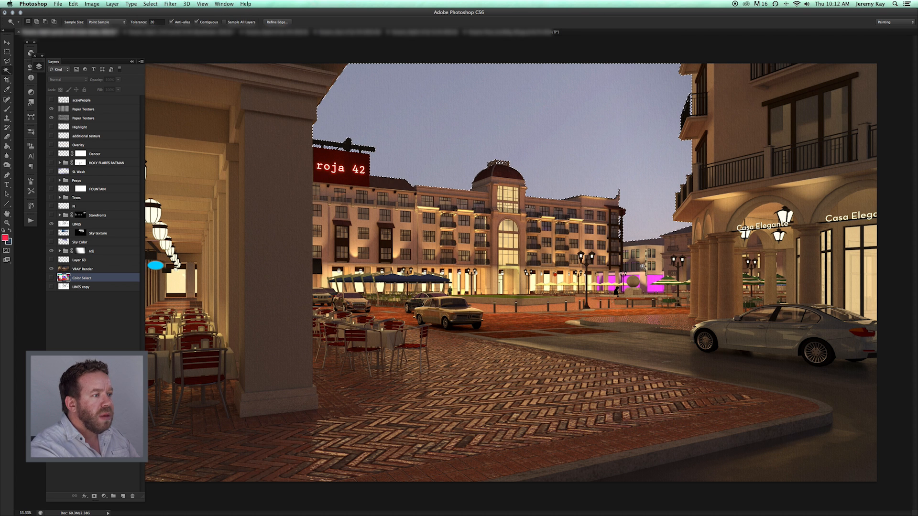
{"action": "left_click", "coordinate": [7, 223]}
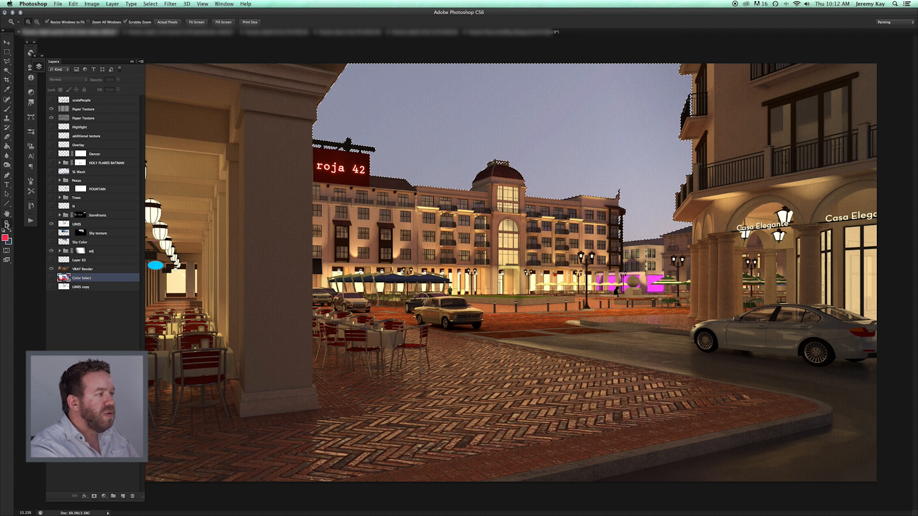
{"action": "left_click_drag", "start_coordinate": [501, 159], "coordinate": [578, 160]}
{"action": "left_click_drag", "start_coordinate": [481, 226], "coordinate": [415, 237]}
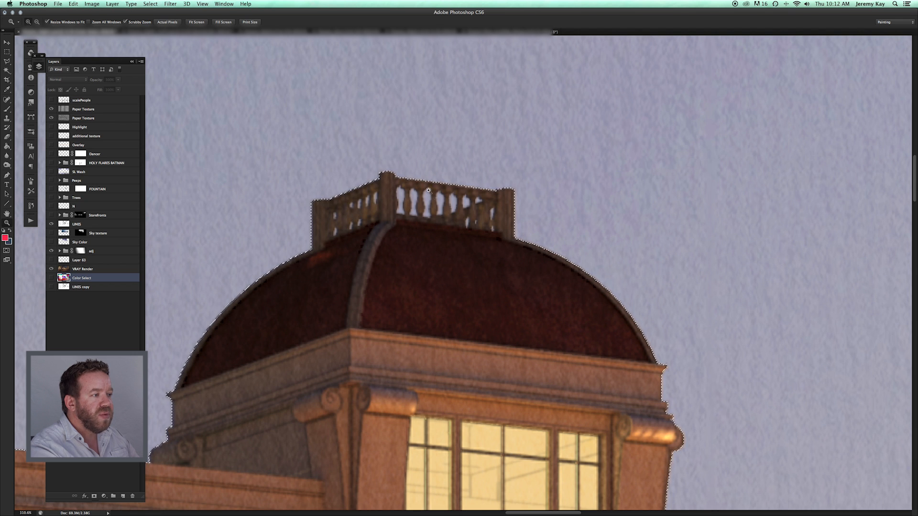
{"action": "scroll", "coordinate": [451, 231], "scroll_direction": "down", "scroll_amount": 10}
{"action": "left_click_drag", "start_coordinate": [592, 297], "coordinate": [589, 289]}
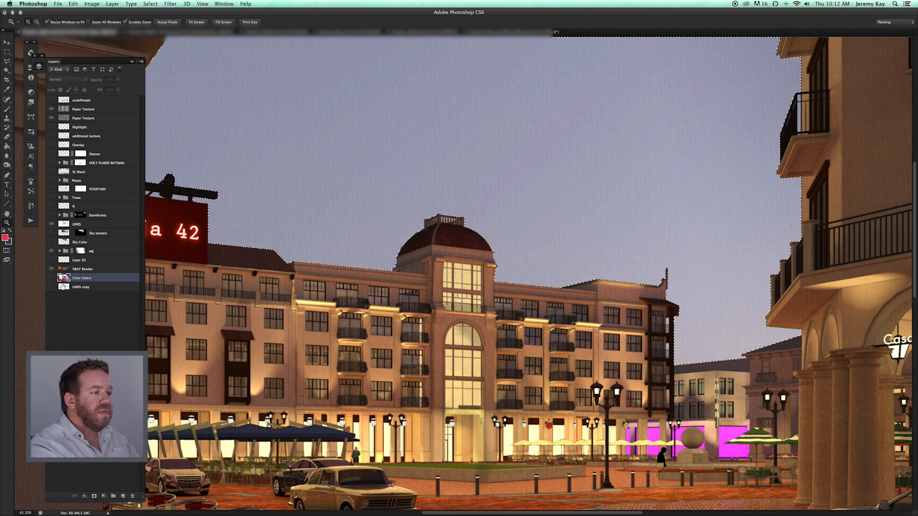
- Extend the sky selection to all similar areas and check the balustrade openings, briefly isolating the Color Select layer
{"action": "left_click", "coordinate": [150, 4]}
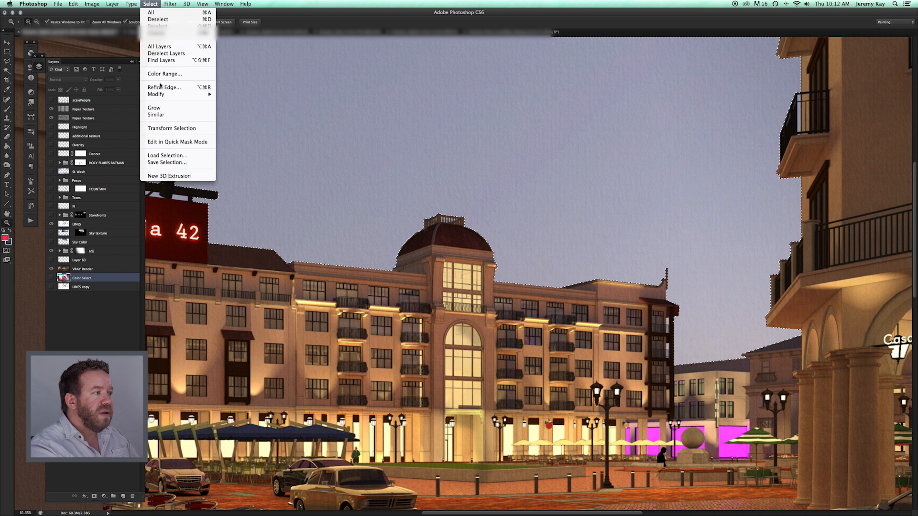
{"action": "left_click", "coordinate": [163, 115]}
{"action": "left_click_drag", "start_coordinate": [444, 216], "coordinate": [497, 240]}
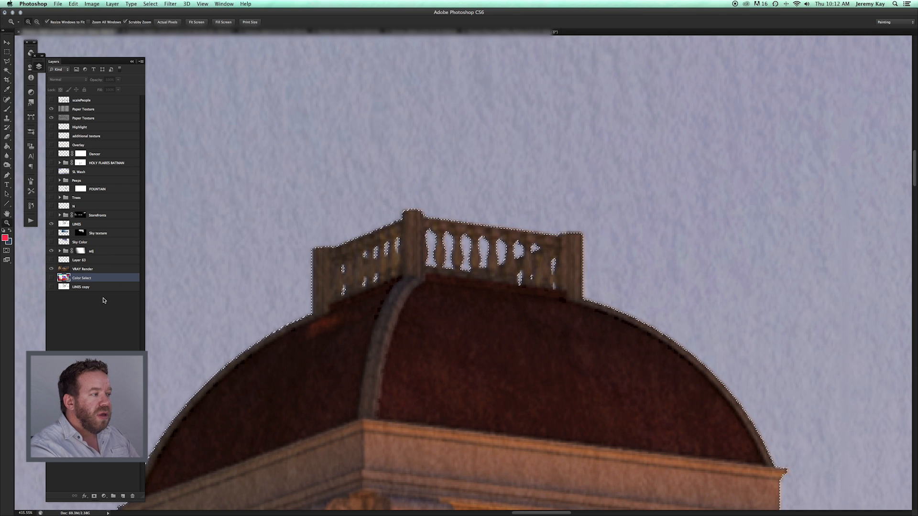
{"action": "left_click", "coordinate": [51, 278], "text": "alt"}
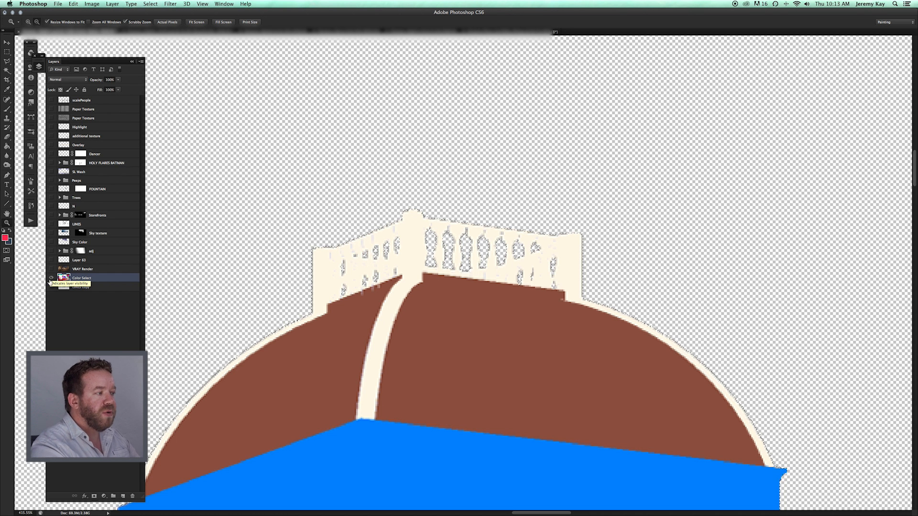
{"action": "left_click", "coordinate": [51, 278], "text": "alt"}
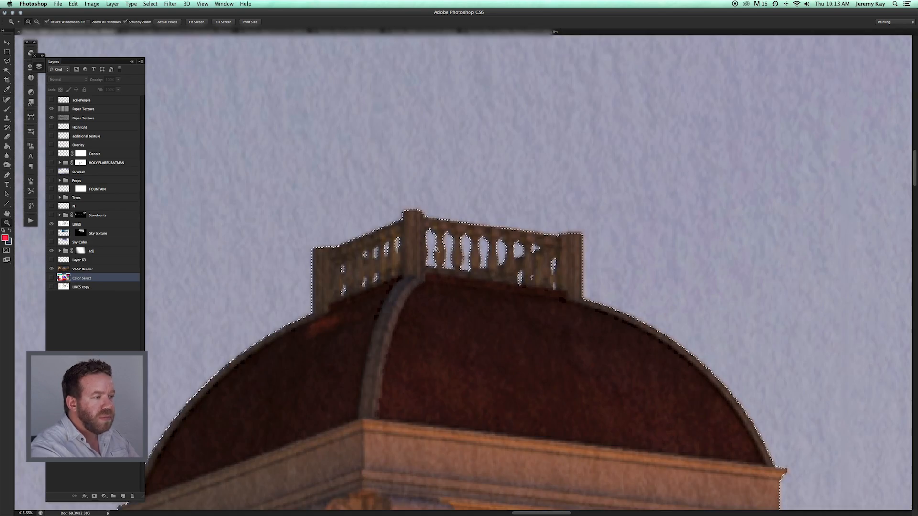
- Show the Sky Color layer so the sky gets its deeper blue tint
{"action": "left_click_drag", "start_coordinate": [407, 230], "coordinate": [353, 229]}
{"action": "left_click_drag", "start_coordinate": [545, 206], "coordinate": [612, 211]}
{"action": "left_click_drag", "start_coordinate": [645, 169], "coordinate": [667, 169]}
{"action": "left_click_drag", "start_coordinate": [588, 209], "coordinate": [615, 208]}
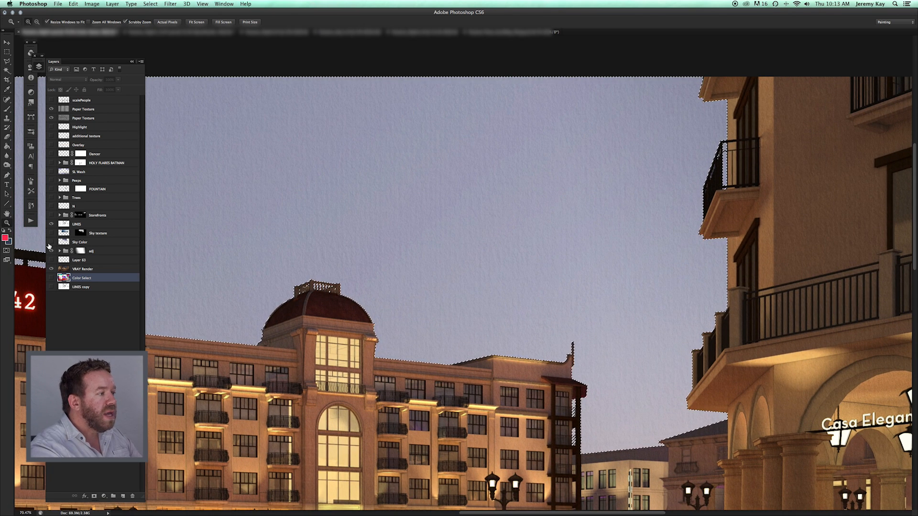
{"action": "left_click", "coordinate": [52, 242]}
{"action": "left_click_drag", "start_coordinate": [444, 211], "coordinate": [421, 214]}
{"action": "left_click_drag", "start_coordinate": [449, 262], "coordinate": [474, 256]}
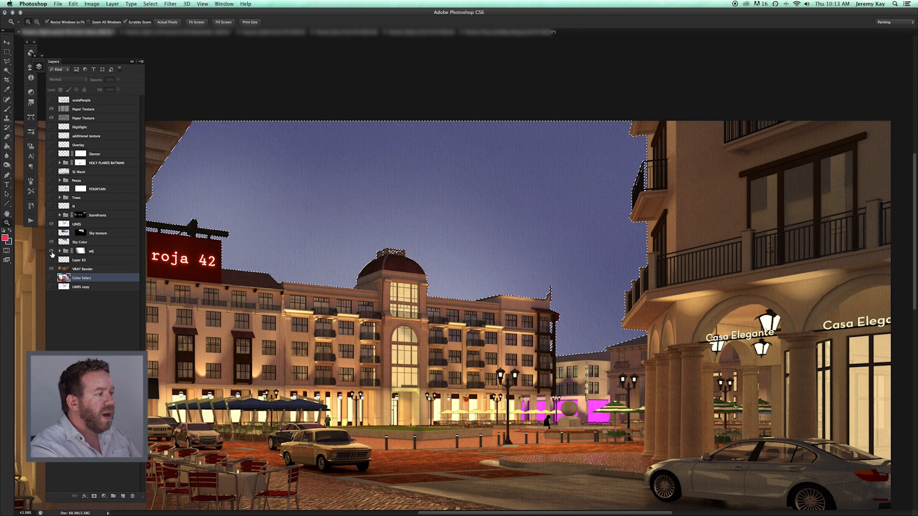
- Set the foreground colour to blue-violet 5202e4 and switch to the Gradient tool
{"action": "left_click", "coordinate": [5, 238]}
{"action": "left_click", "coordinate": [387, 85]}
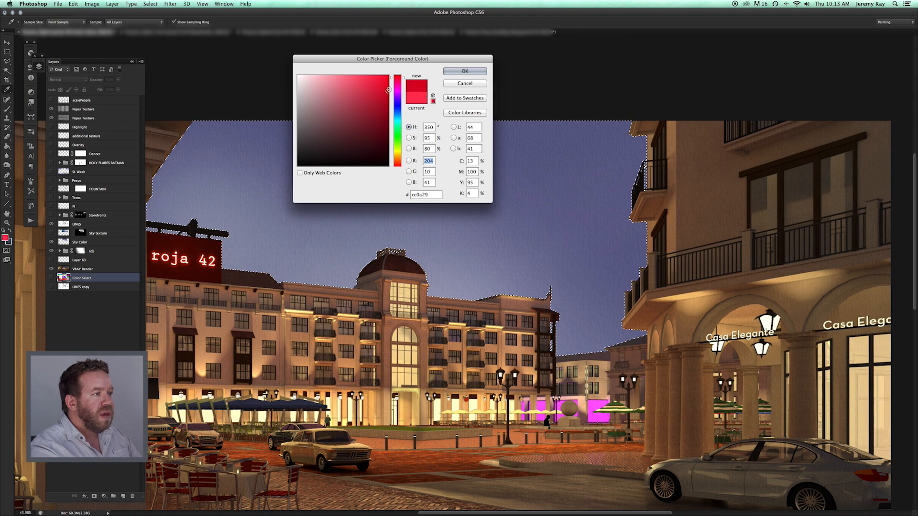
{"action": "left_click", "coordinate": [397, 100]}
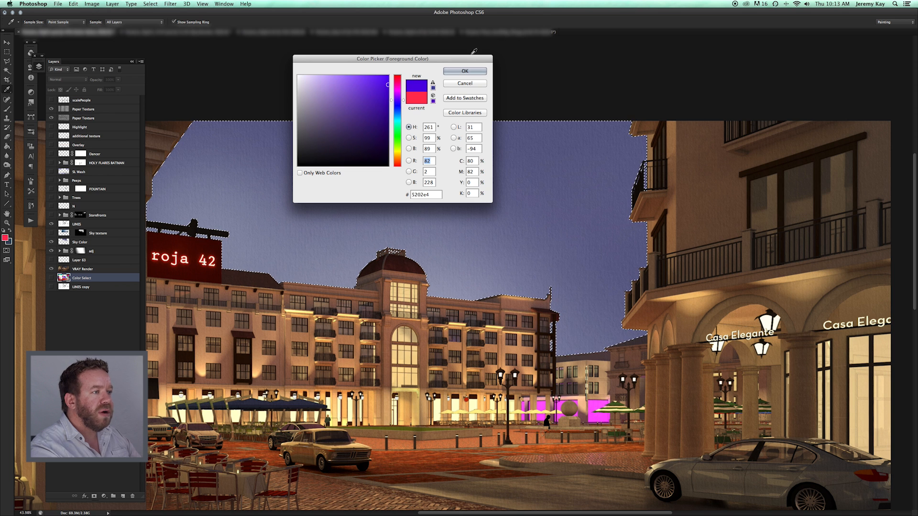
{"action": "left_click", "coordinate": [466, 71]}
{"action": "key", "text": "z"}
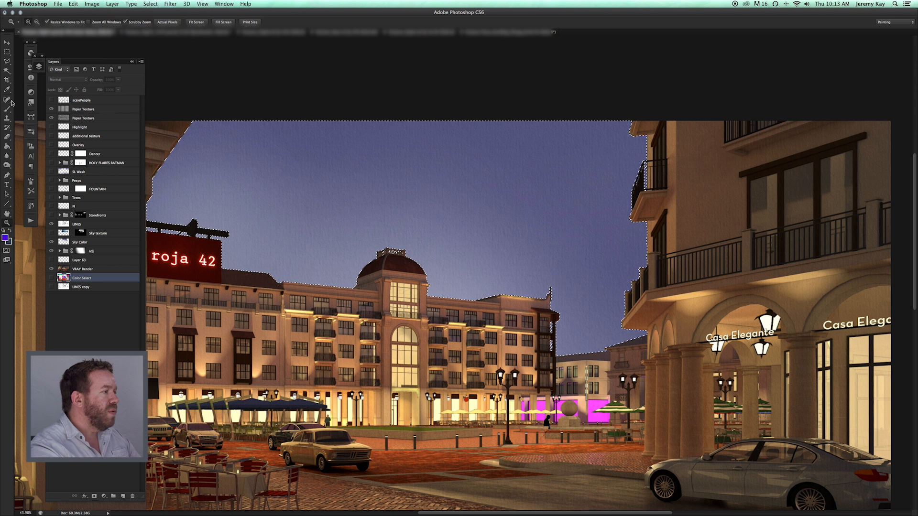
{"action": "left_click_drag", "start_coordinate": [7, 146], "coordinate": [25, 144]}
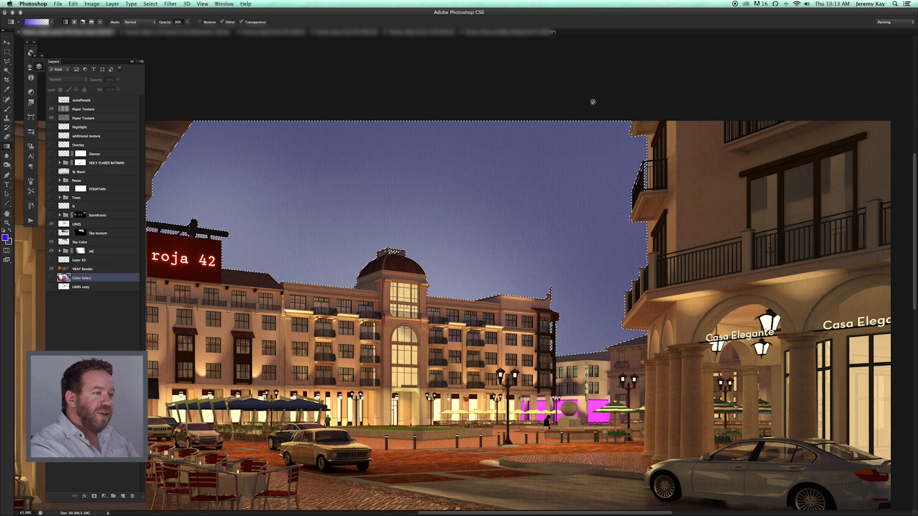
- Show the Sky texture layer, make it the active layer, and clear the sky selection
{"action": "scroll", "coordinate": [424, 277], "scroll_direction": "down", "scroll_amount": 2}
{"action": "scroll", "coordinate": [424, 277], "scroll_direction": "left", "scroll_amount": 2}
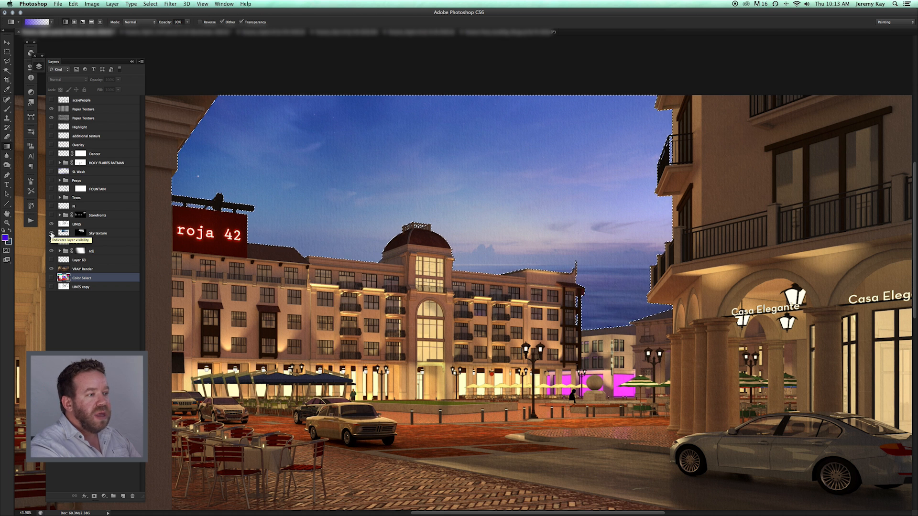
{"action": "left_click", "coordinate": [60, 234]}
{"action": "left_click", "coordinate": [6, 223]}
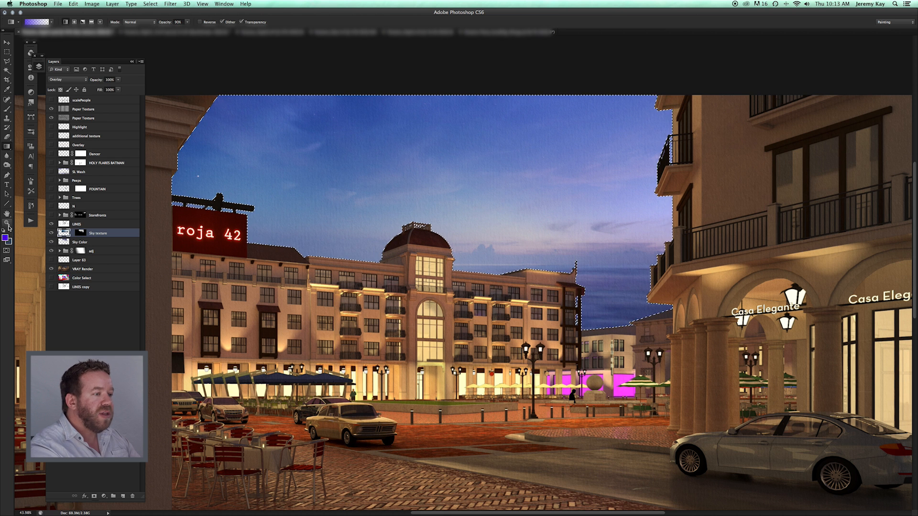
{"action": "mouse_move", "coordinate": [579, 245]}
{"action": "left_mouse_down"}
{"action": "mouse_move", "coordinate": [552, 234]}
{"action": "mouse_move", "coordinate": [566, 239]}
{"action": "left_mouse_up"}
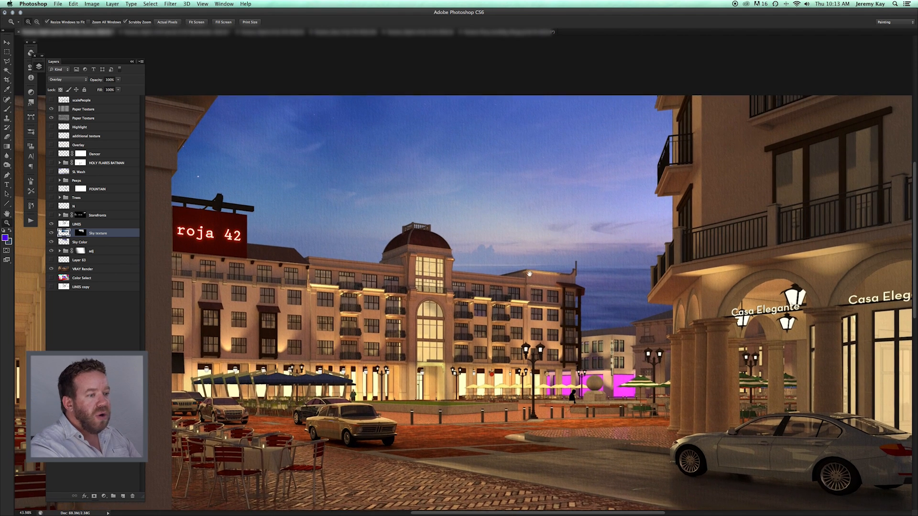
- Preview the Sky texture layer in Normal blend mode, return it to Overlay, and open its opacity slider
{"action": "left_click_drag", "start_coordinate": [524, 273], "coordinate": [580, 292]}
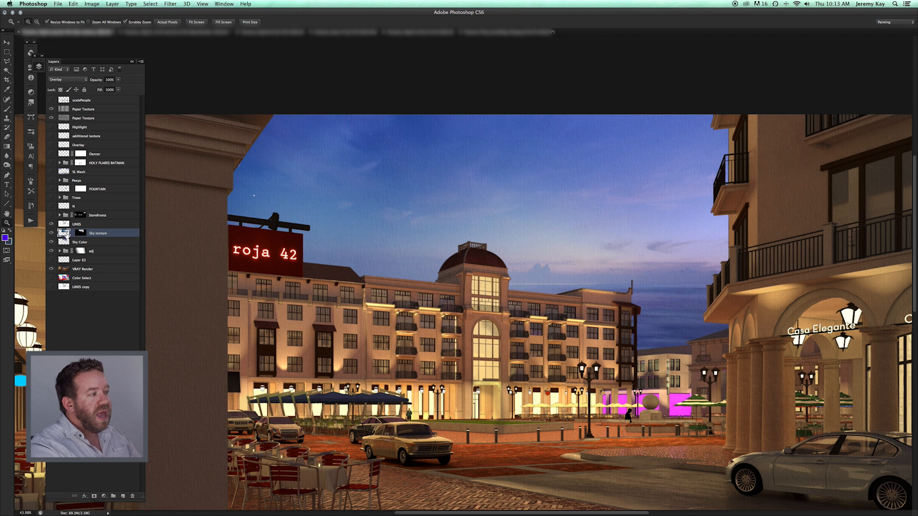
{"action": "left_click", "coordinate": [65, 82]}
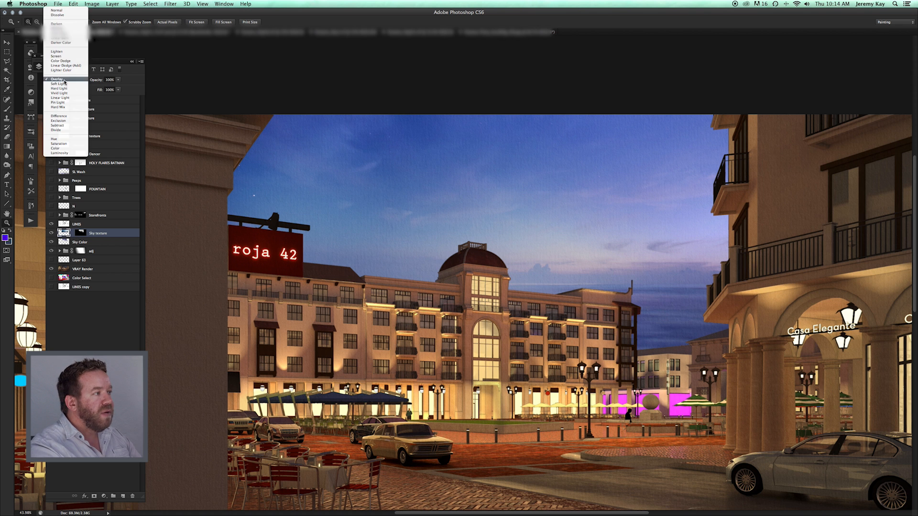
{"action": "left_click", "coordinate": [54, 10]}
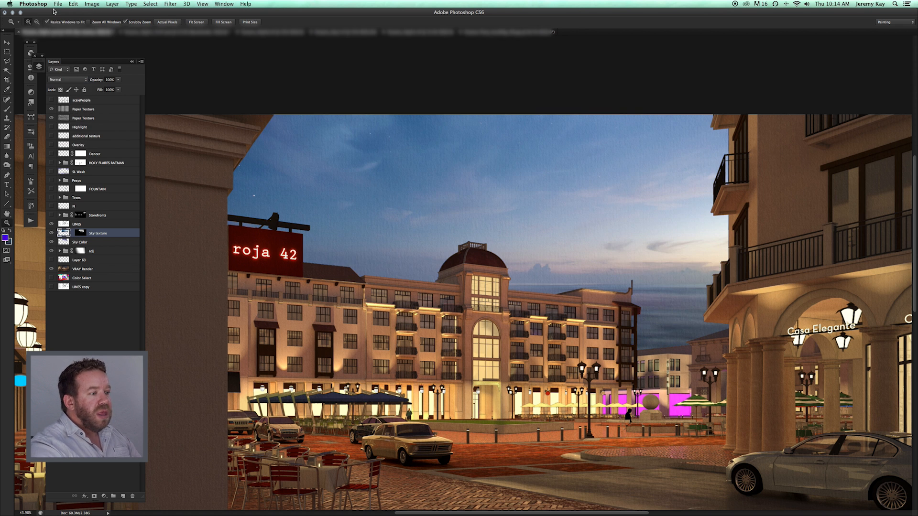
{"action": "left_click", "coordinate": [67, 85]}
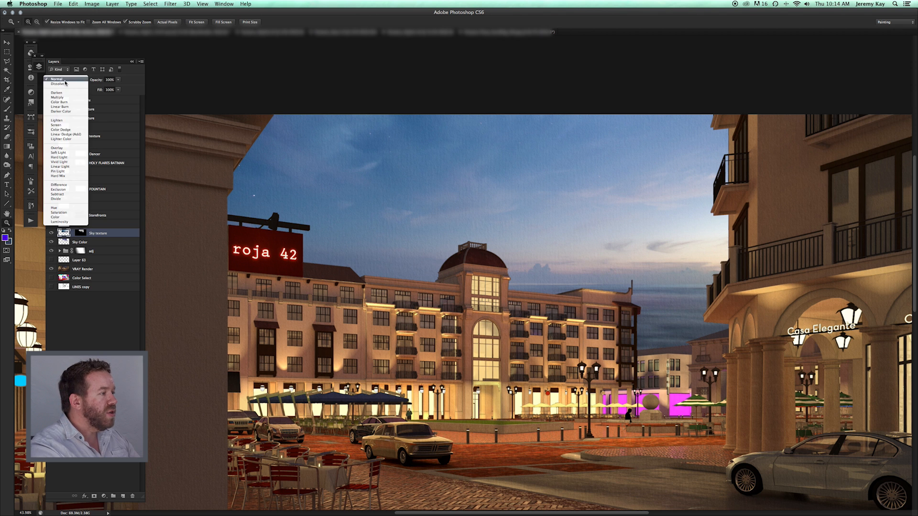
{"action": "left_click", "coordinate": [67, 148]}
{"action": "left_click_drag", "start_coordinate": [587, 277], "coordinate": [531, 231]}
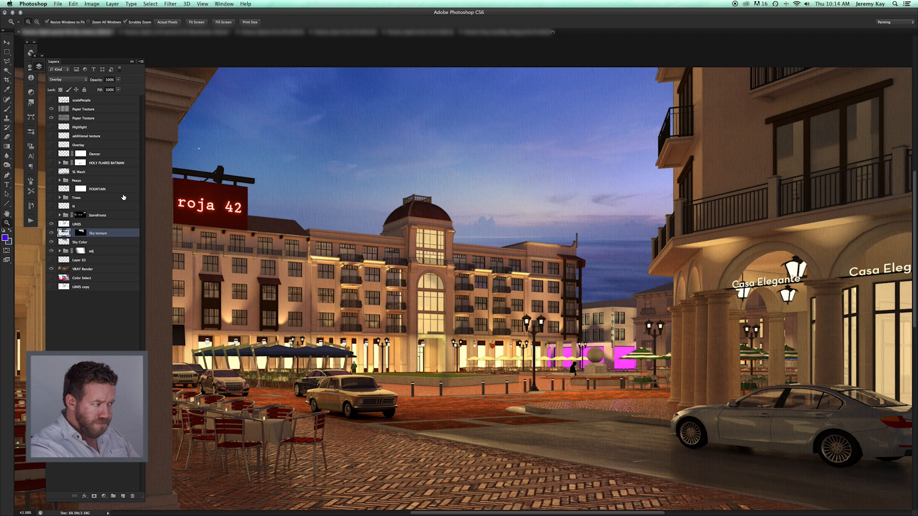
{"action": "left_click_drag", "start_coordinate": [385, 177], "coordinate": [423, 148]}
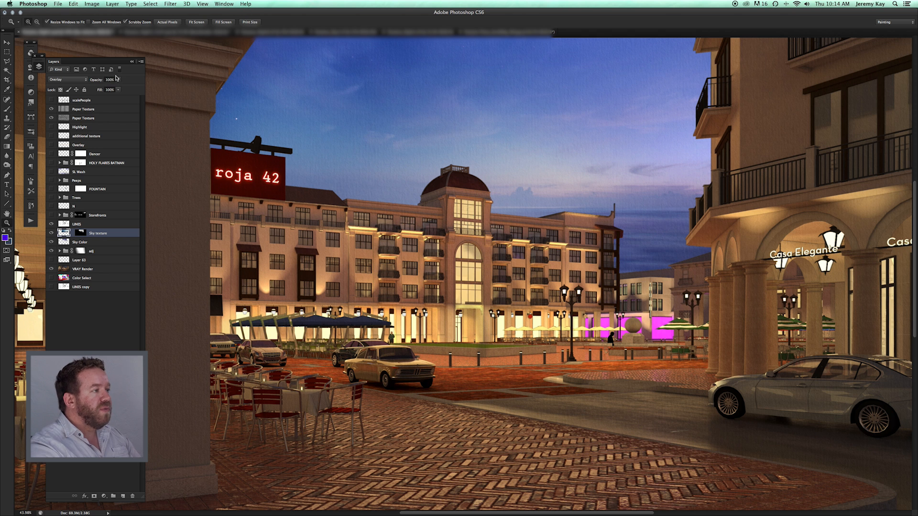
{"action": "left_click_drag", "start_coordinate": [118, 82], "coordinate": [134, 95]}
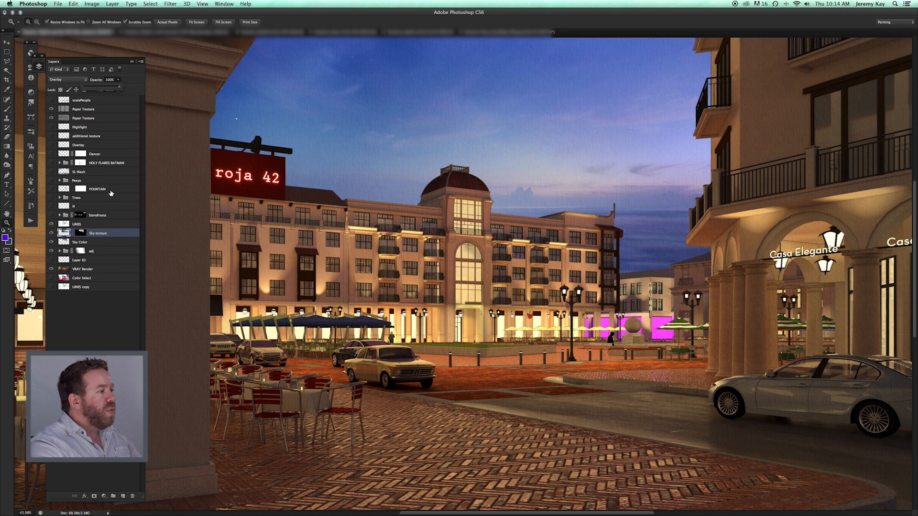
- Expand the Storefronts group and isolate the Color Select layer briefly to examine the storefront glass areas
{"action": "scroll", "coordinate": [406, 272], "scroll_direction": "down", "scroll_amount": 3}
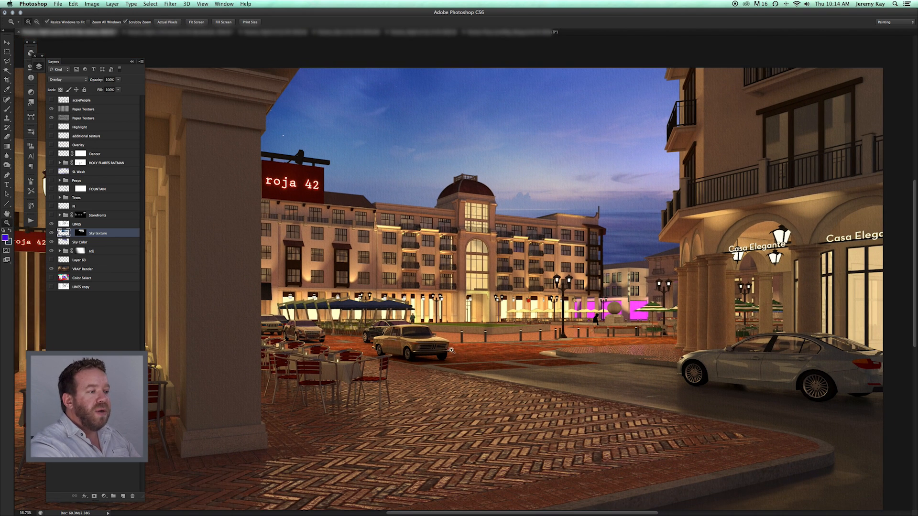
{"action": "left_click_drag", "start_coordinate": [445, 343], "coordinate": [470, 363]}
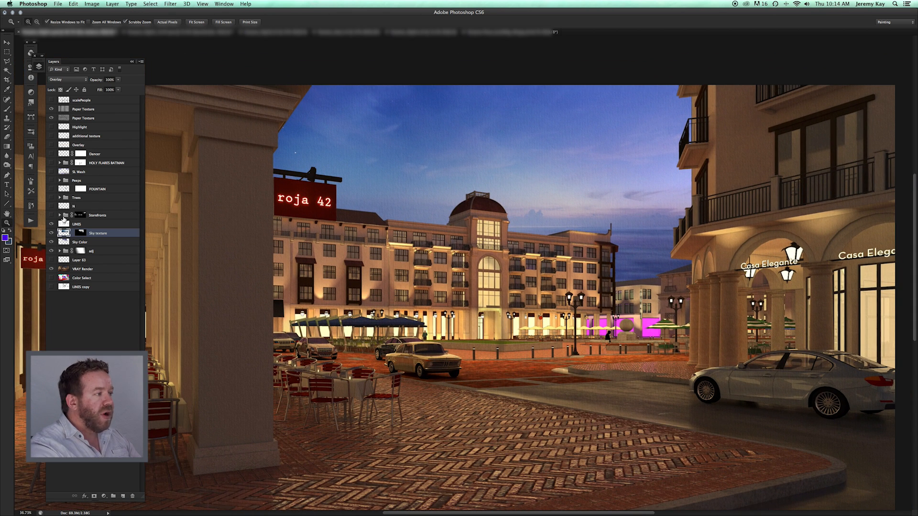
{"action": "left_click", "coordinate": [60, 215]}
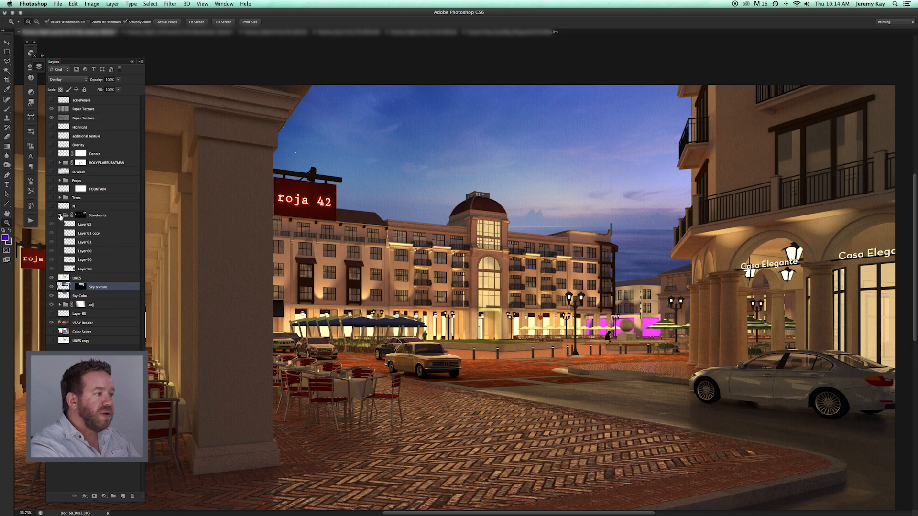
{"action": "left_click", "coordinate": [455, 316]}
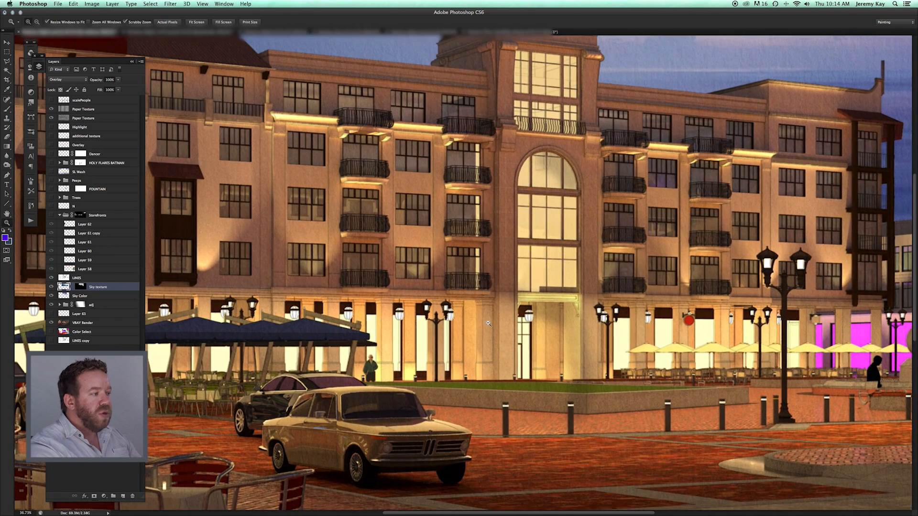
{"action": "left_click", "coordinate": [51, 332], "text": "alt"}
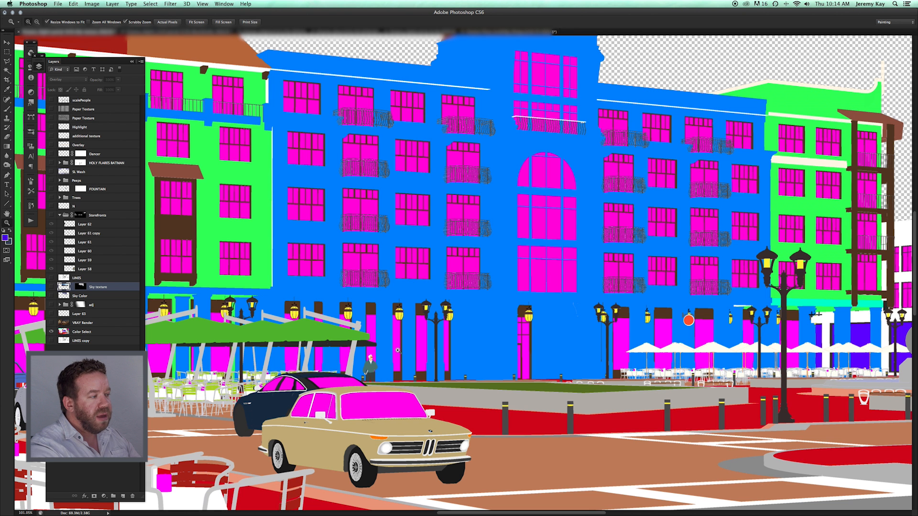
{"action": "left_click", "coordinate": [51, 331], "text": "alt"}
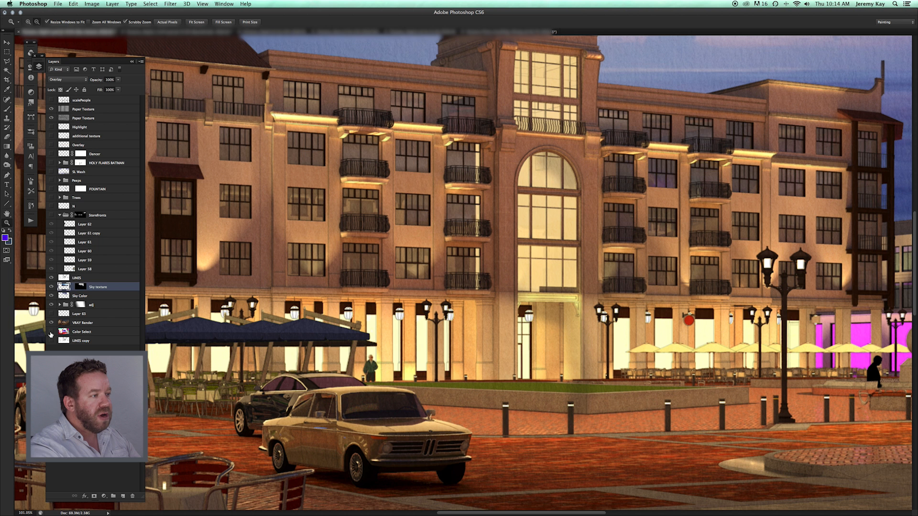
- Load the Storefronts group's mask as a selection, inspect it around the ground-floor shop openings, and clear the selection
{"action": "left_click_drag", "start_coordinate": [459, 275], "coordinate": [335, 315]}
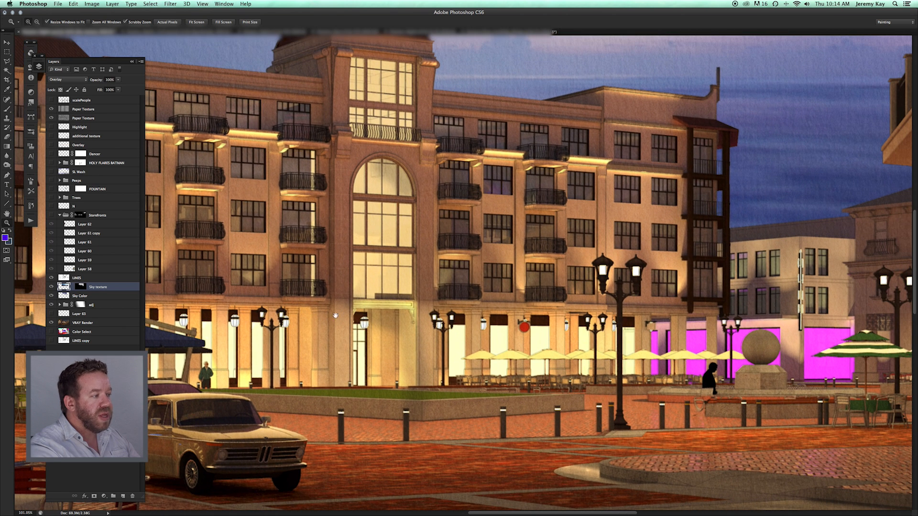
{"action": "left_click", "coordinate": [82, 216], "text": "super"}
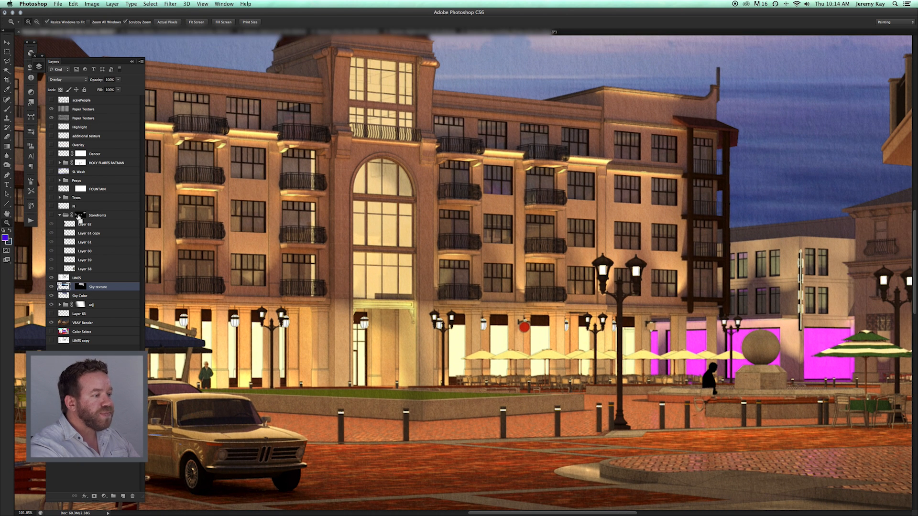
{"action": "left_click_drag", "start_coordinate": [448, 331], "coordinate": [427, 285]}
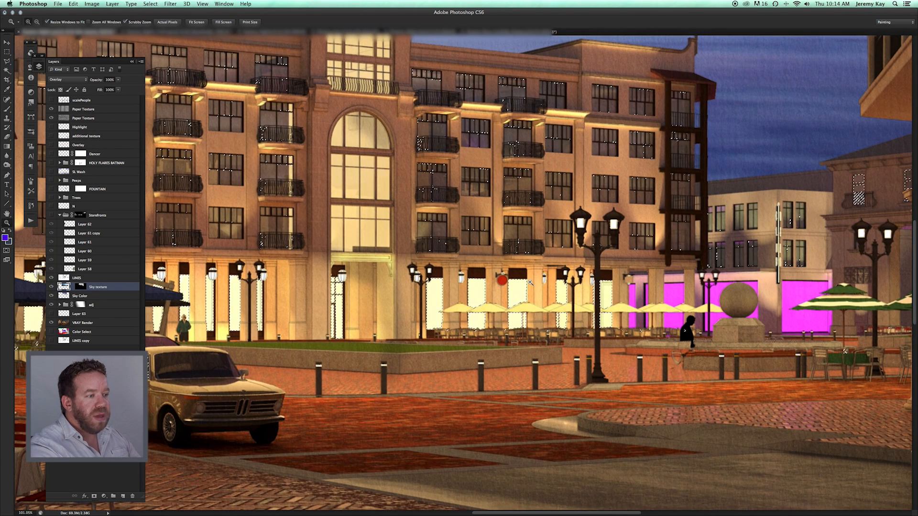
{"action": "left_click_drag", "start_coordinate": [554, 305], "coordinate": [607, 305]}
{"action": "left_click_drag", "start_coordinate": [509, 290], "coordinate": [503, 290]}
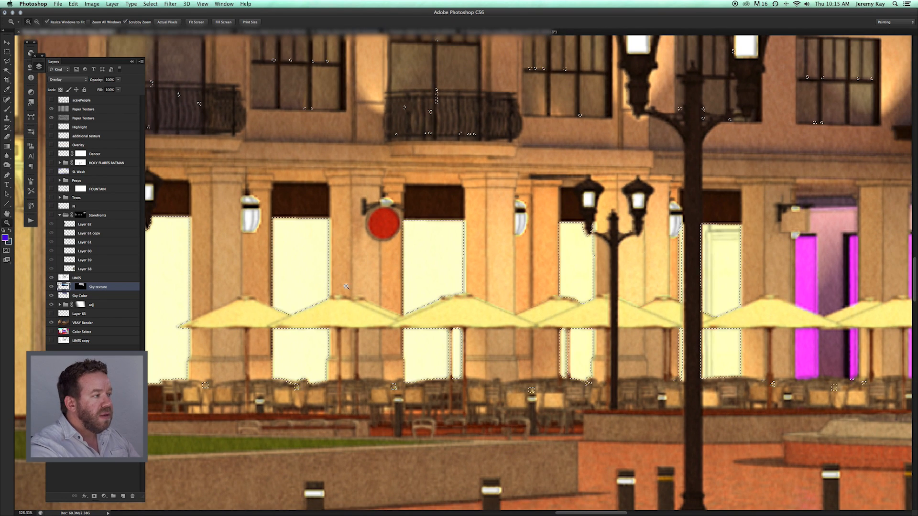
{"action": "key", "text": "super+d"}
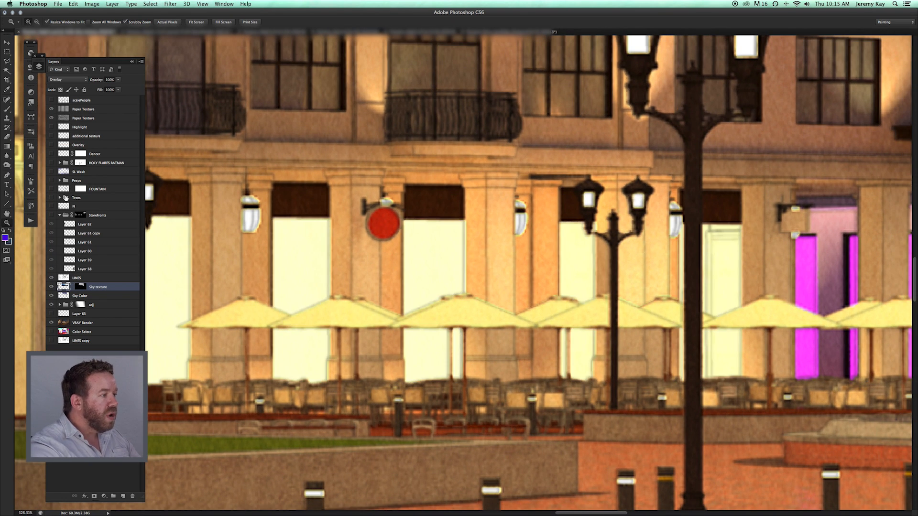
- Show the Storefronts group and inspect the shop window displays up close with the interface panels hidden
{"action": "left_click", "coordinate": [52, 215]}
{"action": "left_click_drag", "start_coordinate": [465, 307], "coordinate": [359, 307]}
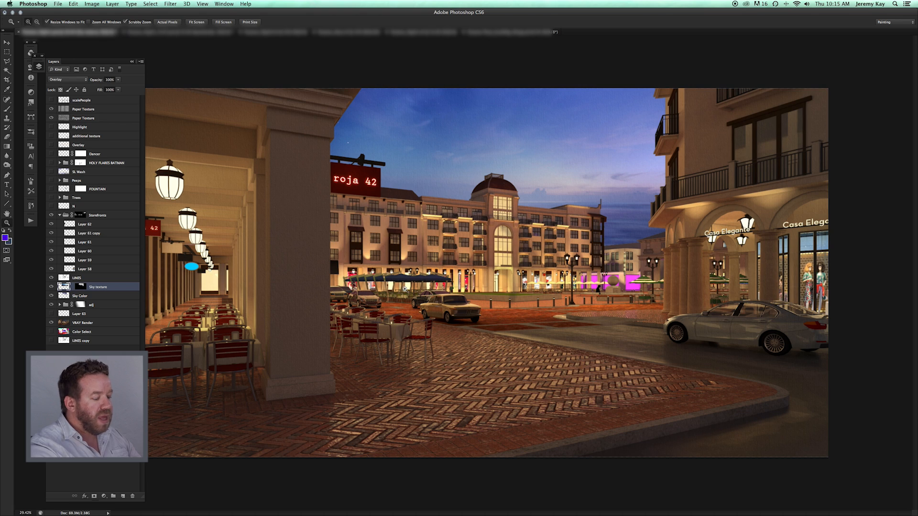
{"action": "key", "text": "Tab"}
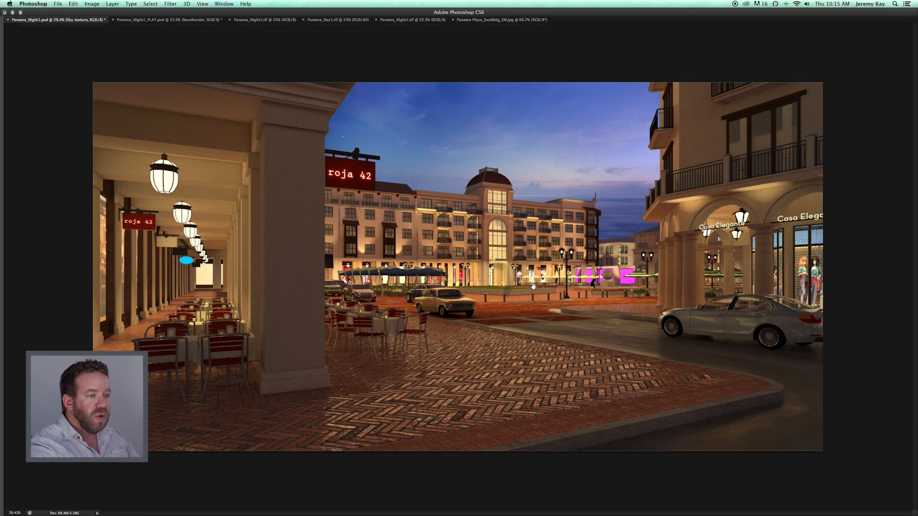
{"action": "left_click_drag", "start_coordinate": [808, 273], "coordinate": [275, 294]}
{"action": "left_click_drag", "start_coordinate": [705, 279], "coordinate": [405, 272]}
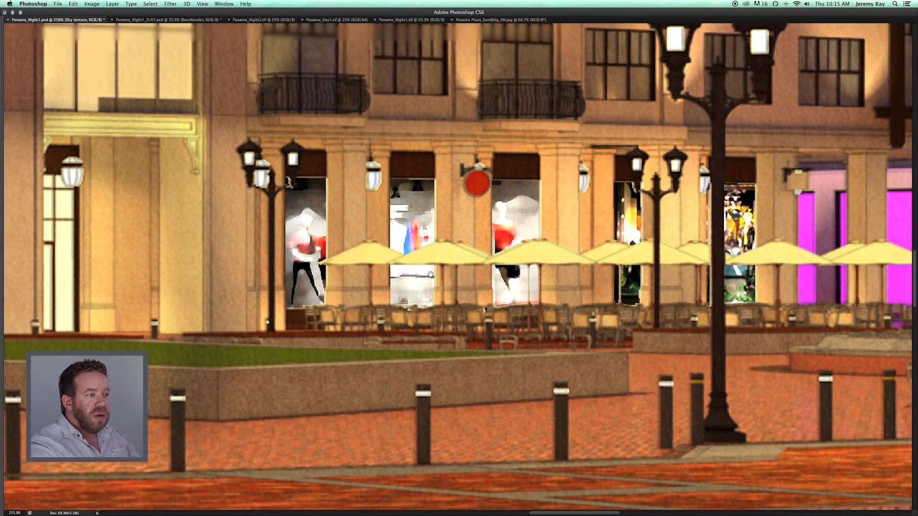
{"action": "left_click_drag", "start_coordinate": [607, 268], "coordinate": [581, 281]}
{"action": "scroll", "coordinate": [703, 292], "scroll_direction": "down", "scroll_amount": 2}
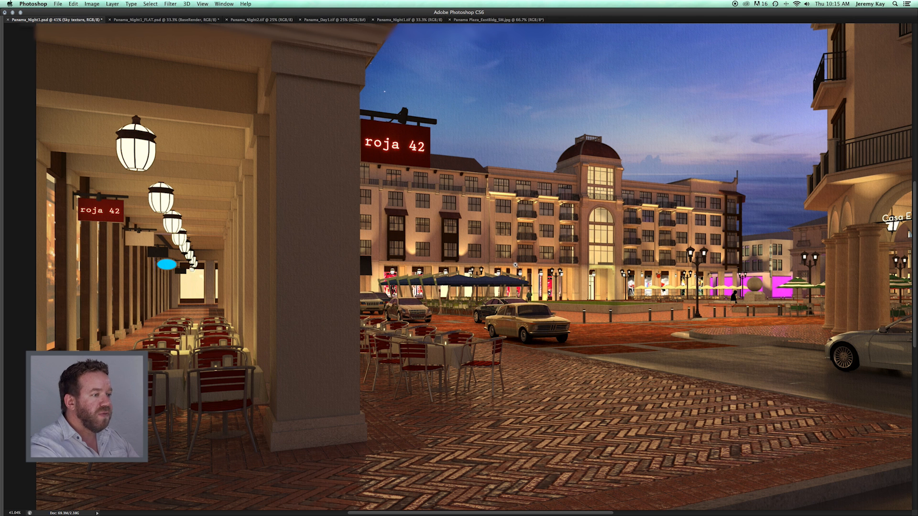
{"action": "key", "text": "Tab"}
- Hide all the layers inside the Storefronts group and show them again to compare the shop windows
{"action": "left_click_drag", "start_coordinate": [51, 224], "coordinate": [51, 269]}
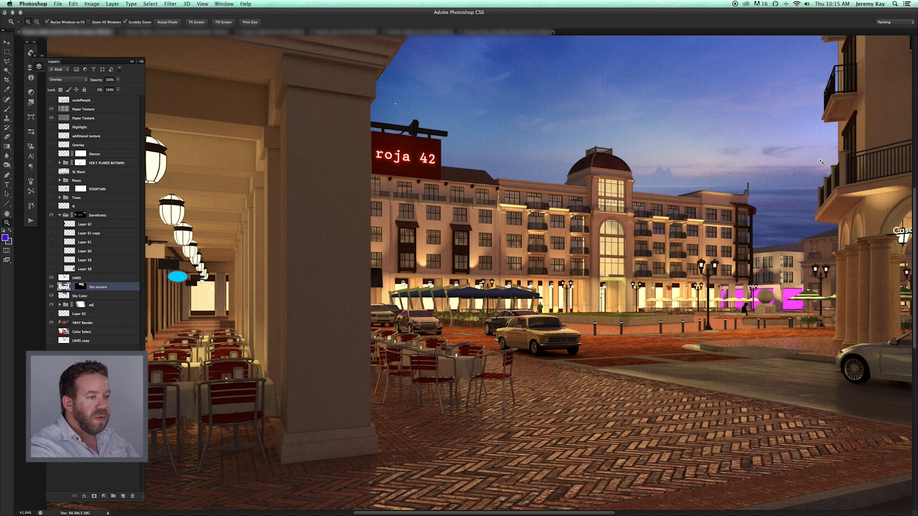
{"action": "scroll", "coordinate": [821, 161], "scroll_direction": "down", "scroll_amount": 1}
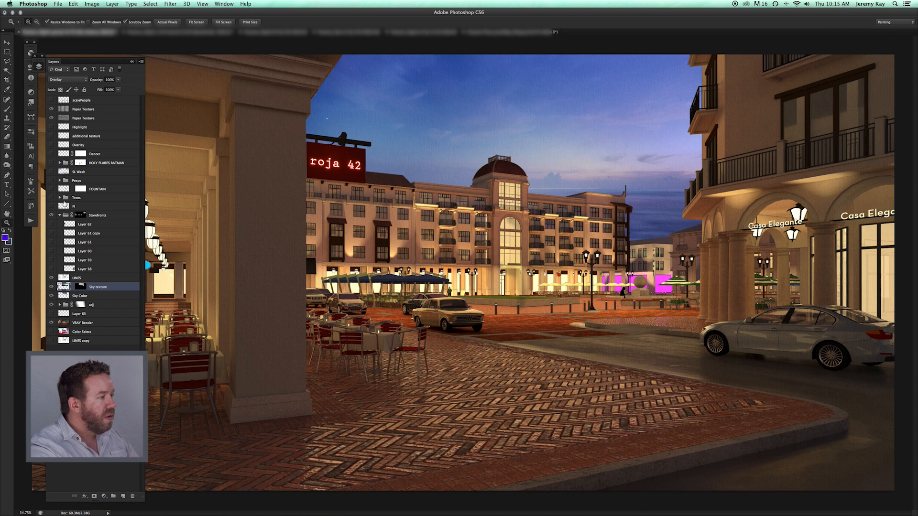
{"action": "left_click_drag", "start_coordinate": [51, 224], "coordinate": [53, 269]}
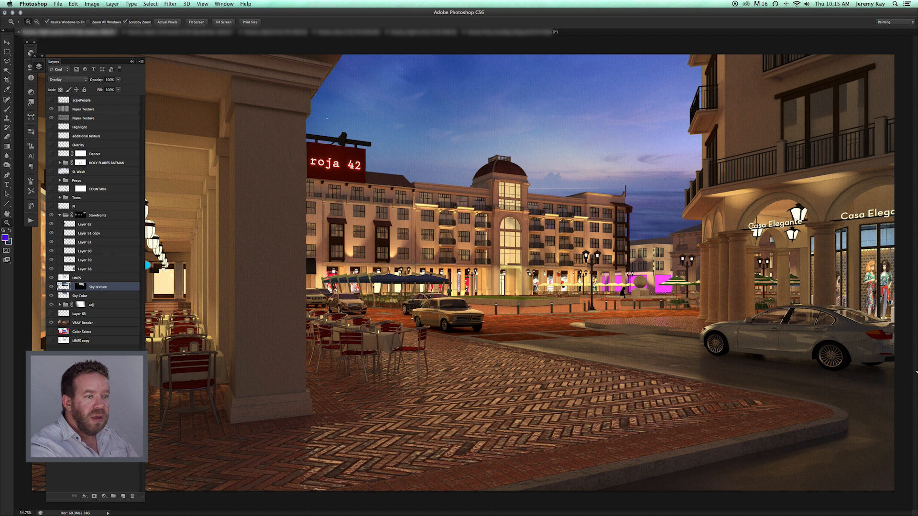
{"action": "left_click_drag", "start_coordinate": [819, 261], "coordinate": [708, 239]}
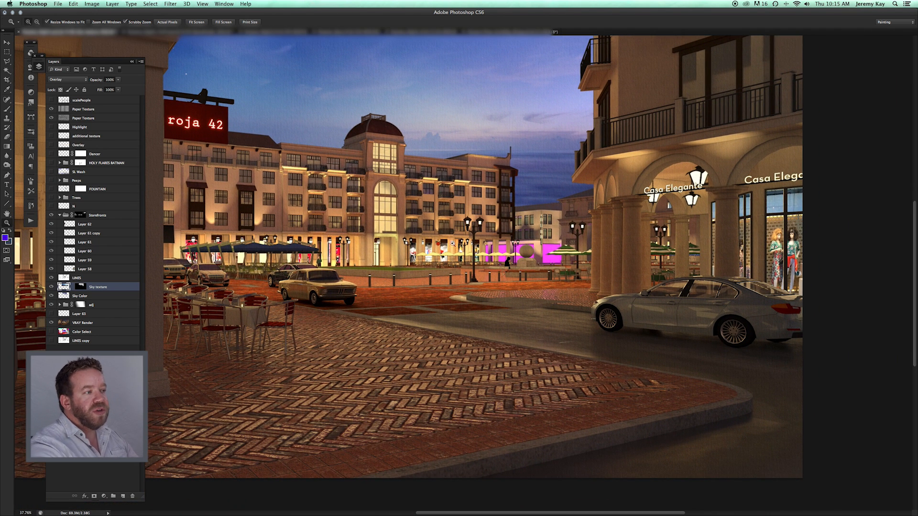
{"action": "left_click_drag", "start_coordinate": [489, 238], "coordinate": [524, 248]}
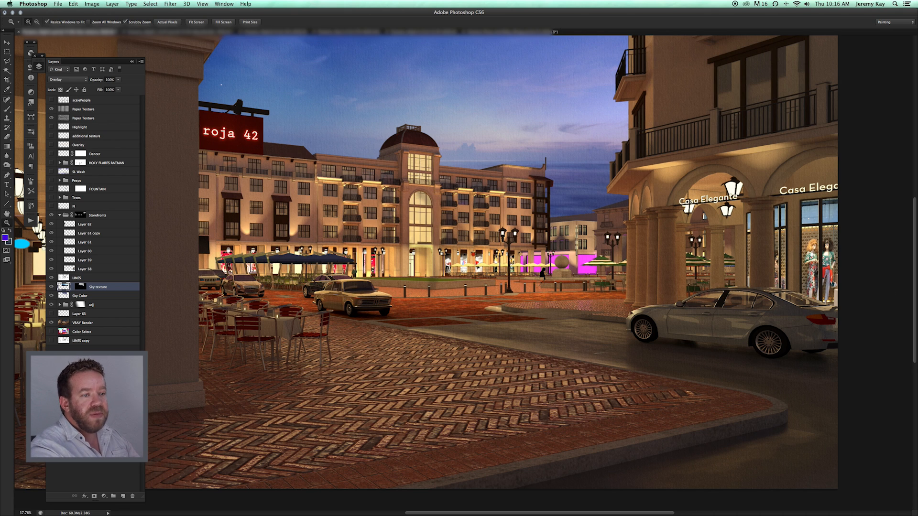
- Examine the mannequin display in the Casa Elegante windows up close, and collapse the Storefronts group
{"action": "left_click", "coordinate": [808, 253]}
{"action": "left_click", "coordinate": [781, 244]}
{"action": "left_click", "coordinate": [781, 244]}
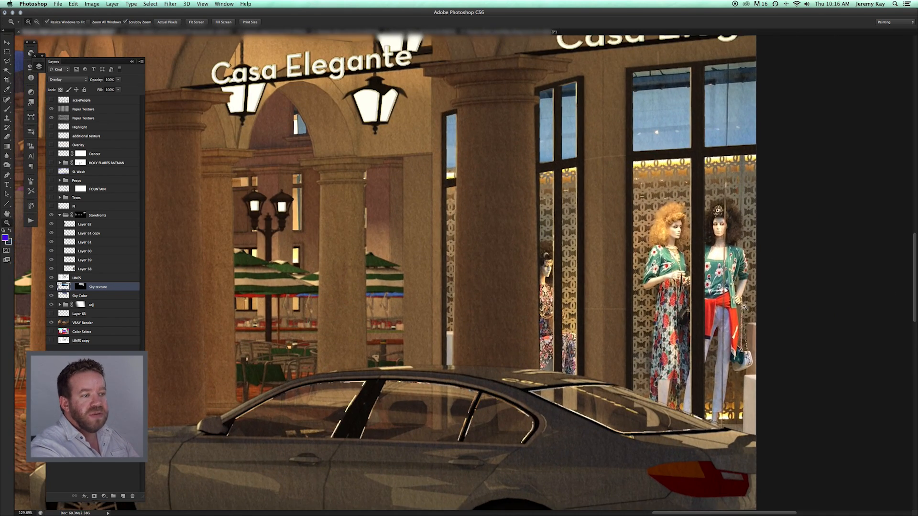
{"action": "left_click_drag", "start_coordinate": [732, 289], "coordinate": [565, 283]}
{"action": "left_click_drag", "start_coordinate": [286, 220], "coordinate": [597, 251]}
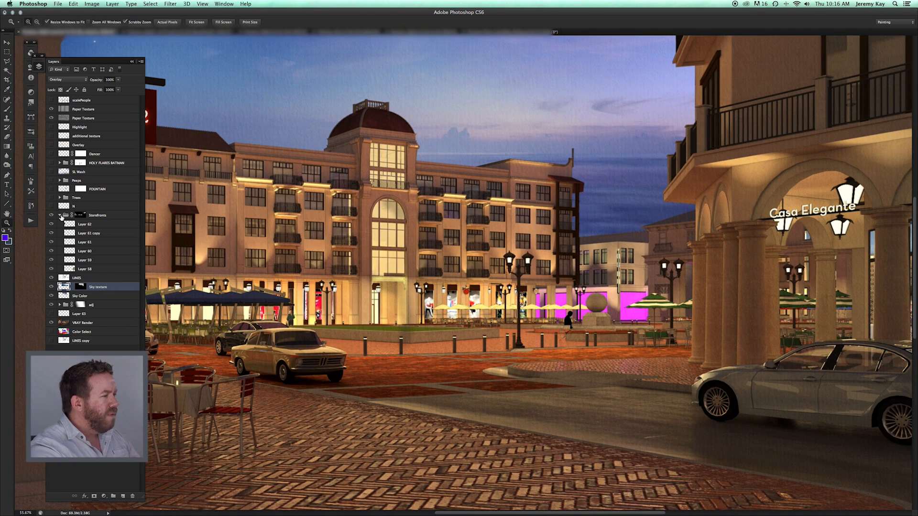
{"action": "left_click", "coordinate": [59, 215]}
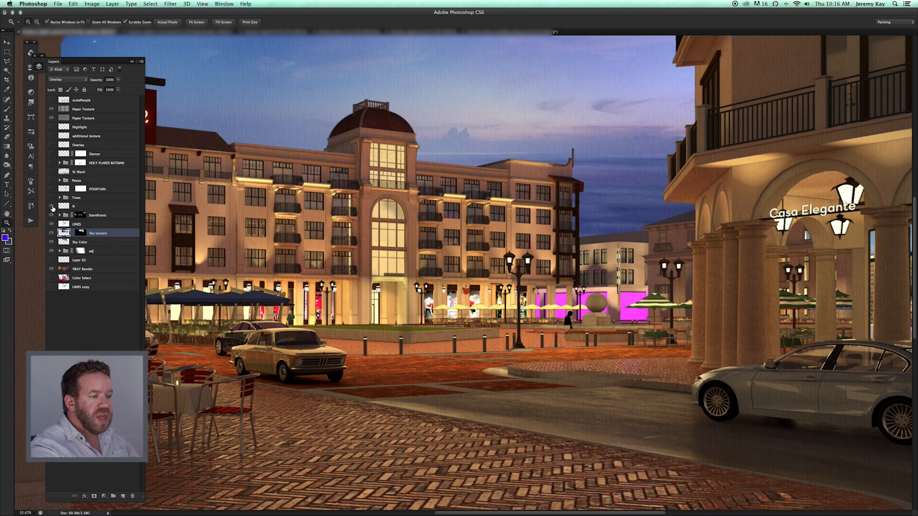
- Show the layer directly above the Storefronts group and check its effect across the plaza
{"action": "mouse_move", "coordinate": [366, 295]}
{"action": "left_mouse_down"}
{"action": "mouse_move", "coordinate": [313, 299]}
{"action": "mouse_move", "coordinate": [365, 282]}
{"action": "left_mouse_up"}
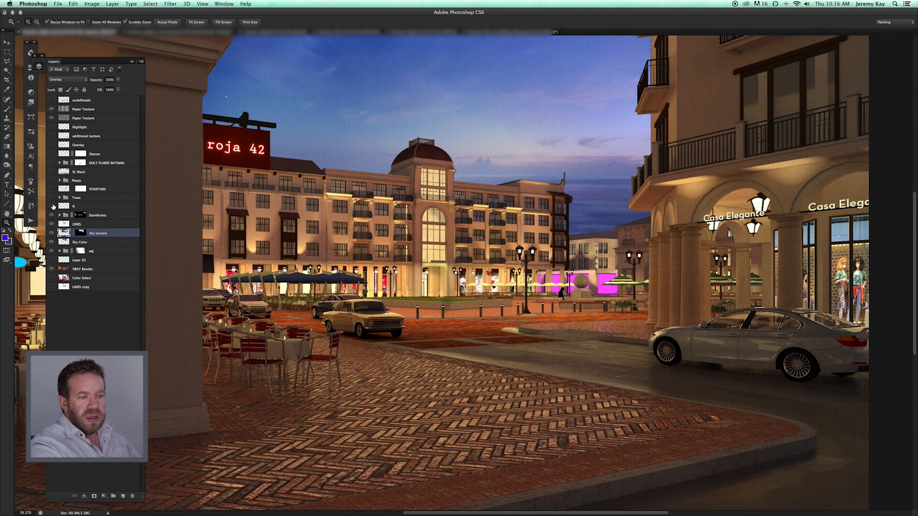
{"action": "left_click_drag", "start_coordinate": [267, 267], "coordinate": [471, 231]}
{"action": "left_click_drag", "start_coordinate": [597, 232], "coordinate": [347, 218]}
{"action": "left_click_drag", "start_coordinate": [514, 235], "coordinate": [602, 253]}
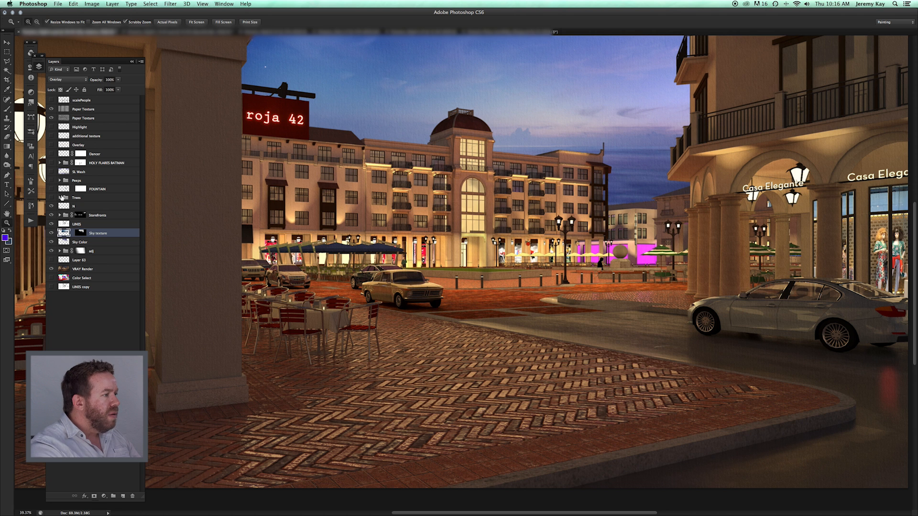
- Expand the Trees group and show it to add the trees and groundcover to the plaza
{"action": "left_click", "coordinate": [60, 198]}
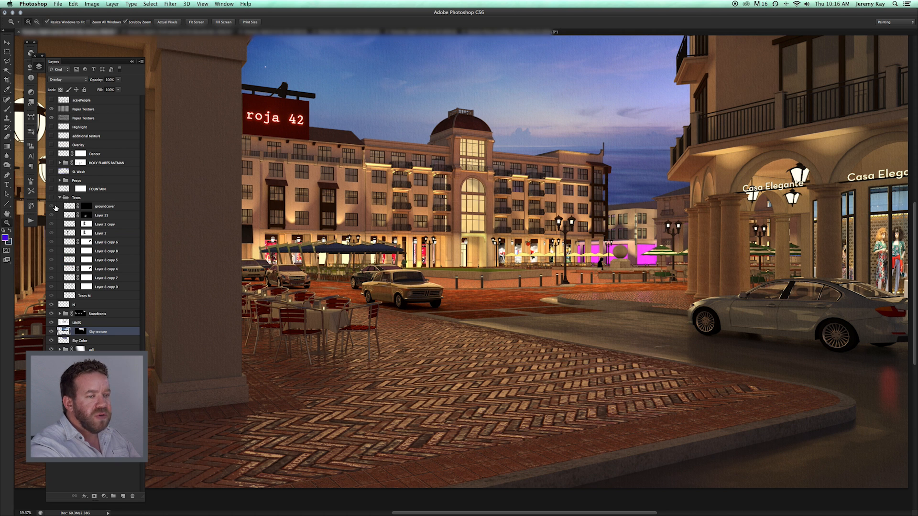
{"action": "left_click", "coordinate": [51, 198]}
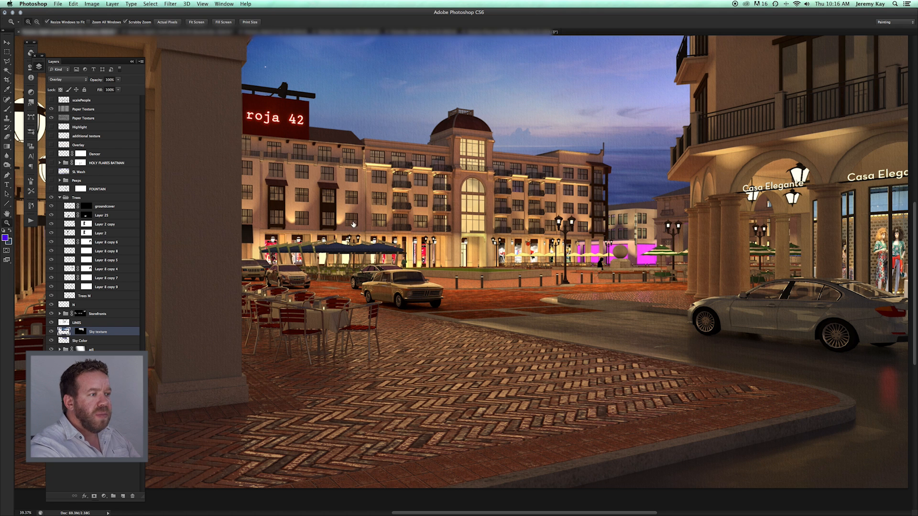
{"action": "left_click_drag", "start_coordinate": [435, 247], "coordinate": [426, 248]}
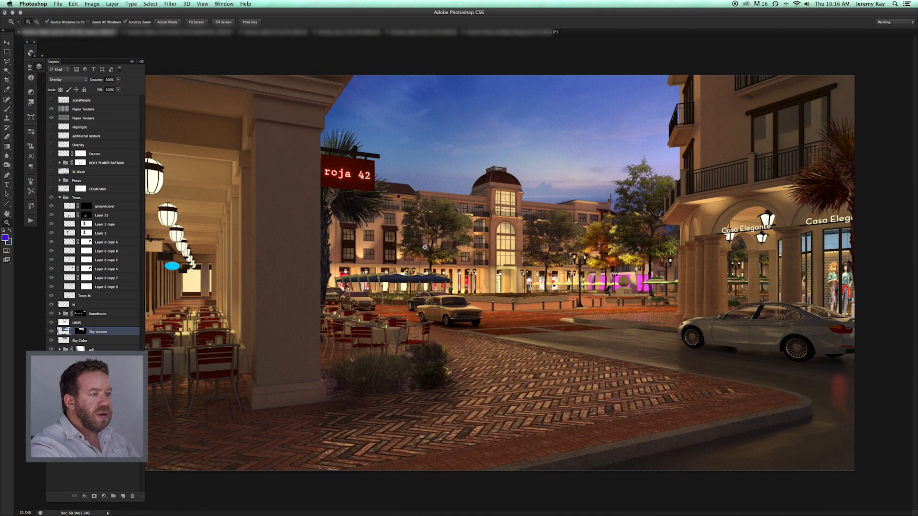
- Hide the panels and examine the trees and storefronts across the plaza up close
{"action": "key", "text": "Tab"}
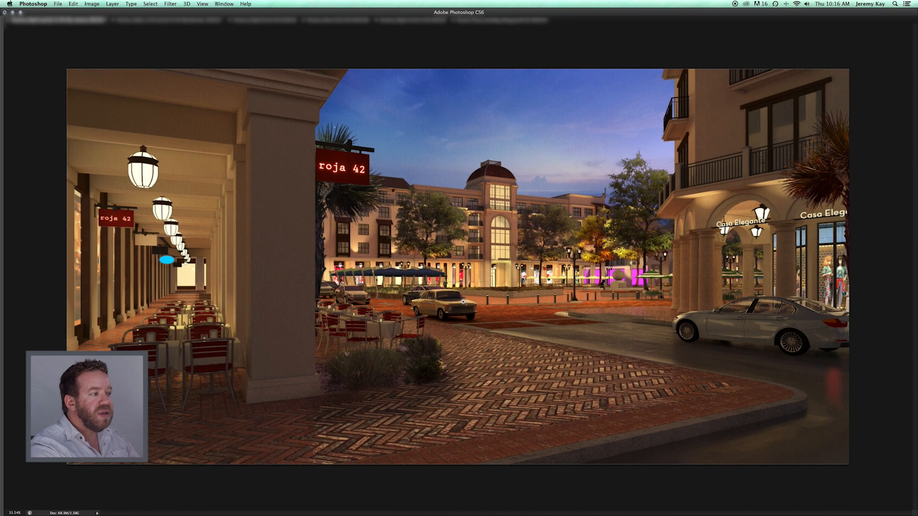
{"action": "left_click", "coordinate": [464, 302]}
{"action": "left_click", "coordinate": [508, 294]}
{"action": "left_click_drag", "start_coordinate": [576, 270], "coordinate": [476, 288]}
{"action": "left_click_drag", "start_coordinate": [550, 286], "coordinate": [503, 303]}
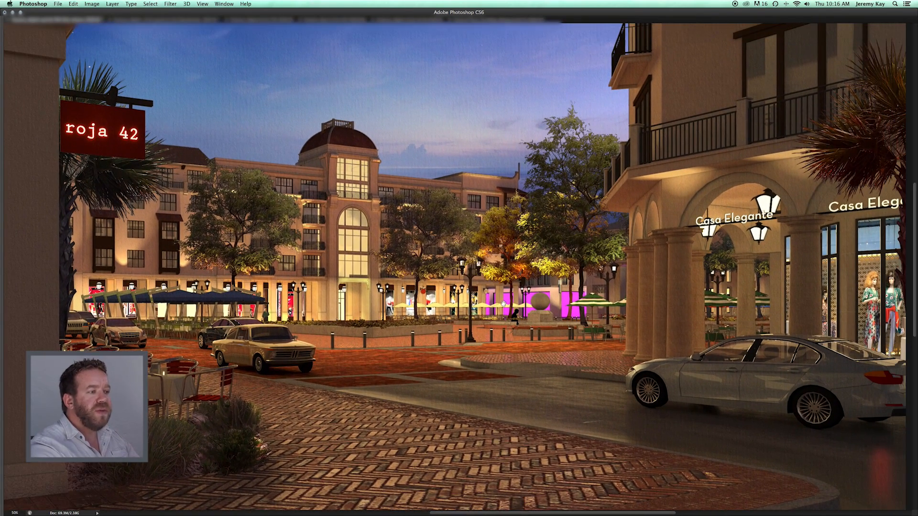
{"action": "left_click_drag", "start_coordinate": [434, 304], "coordinate": [426, 305]}
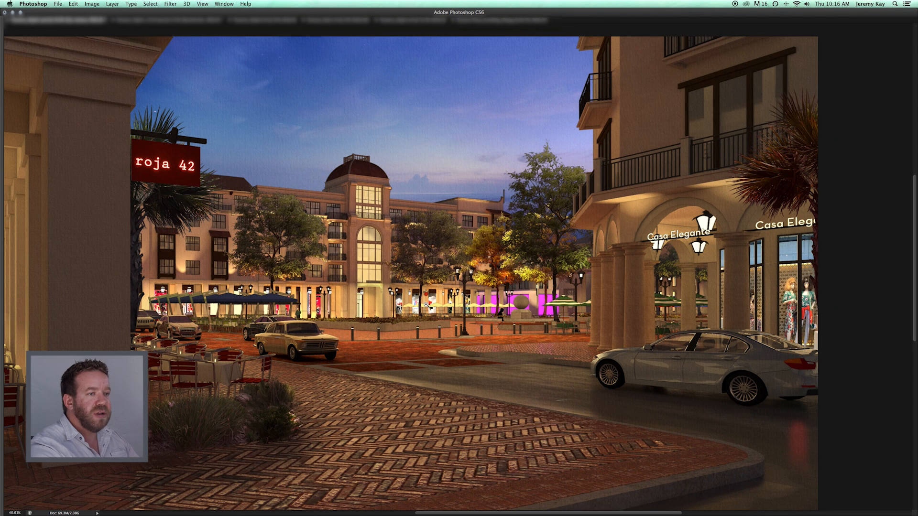
{"action": "left_click_drag", "start_coordinate": [500, 313], "coordinate": [546, 293]}
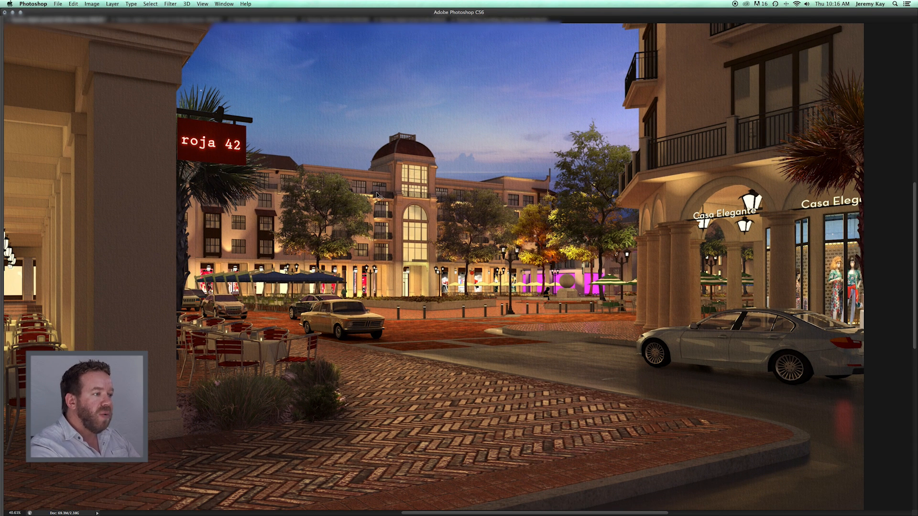
- Select the layer of the tree beside the domed tower, try a free transform, and test it at 50% opacity before restoring 100%
{"action": "right_click", "coordinate": [351, 201]}
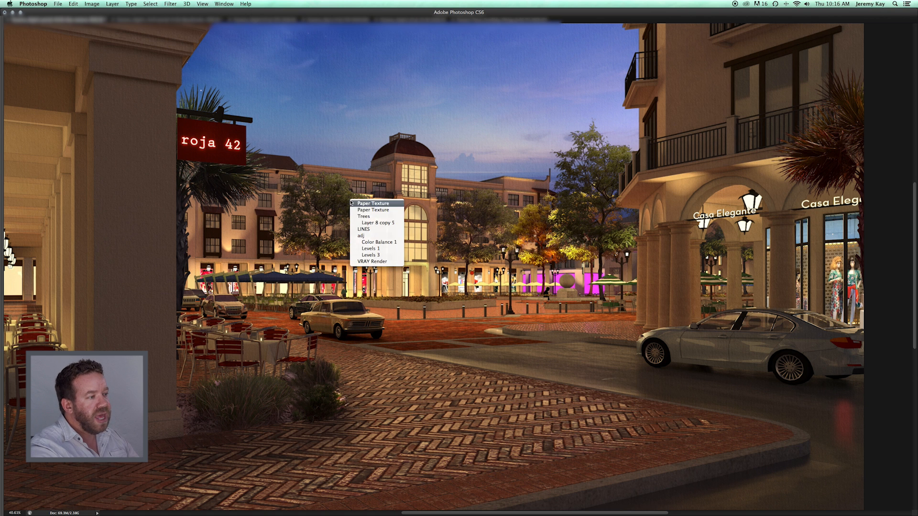
{"action": "left_click", "coordinate": [362, 223]}
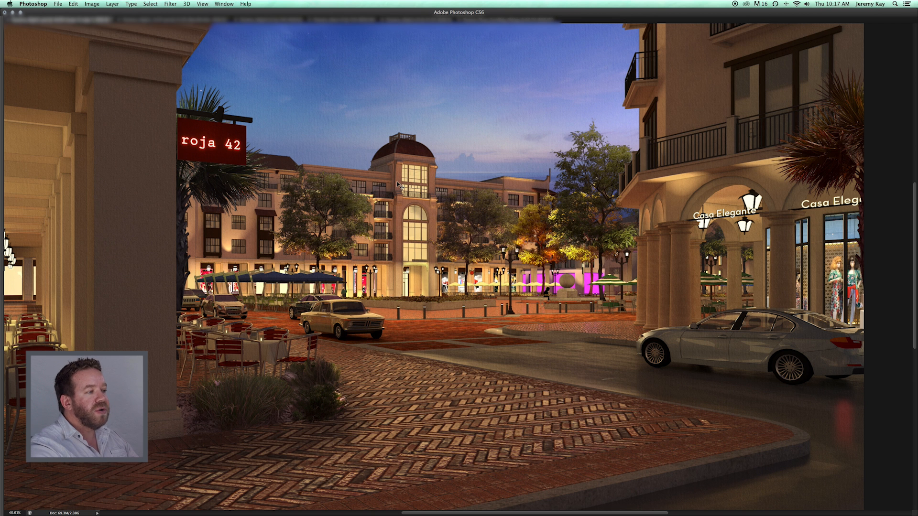
{"action": "left_click_drag", "start_coordinate": [323, 252], "coordinate": [373, 249]}
{"action": "key", "text": "ctrl+t"}
{"action": "left_click_drag", "start_coordinate": [374, 167], "coordinate": [350, 201]}
{"action": "key", "text": "Escape"}
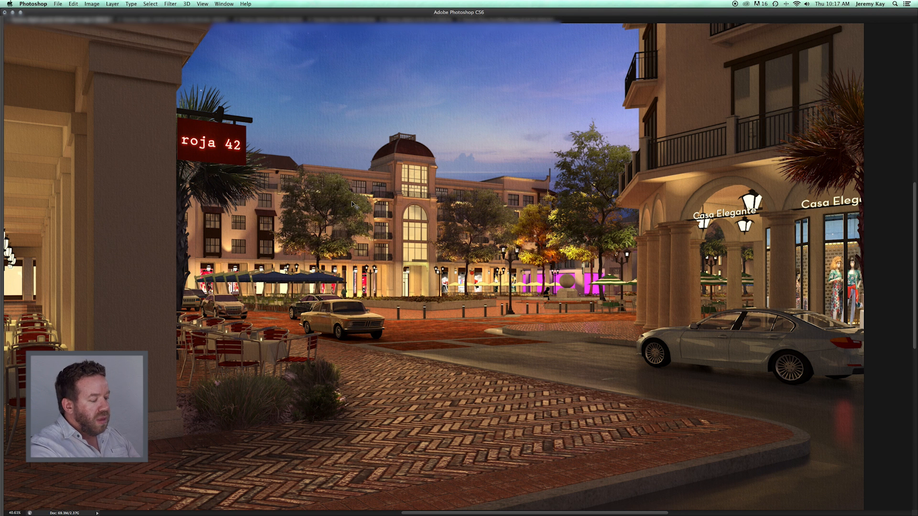
{"action": "key", "text": "5"}
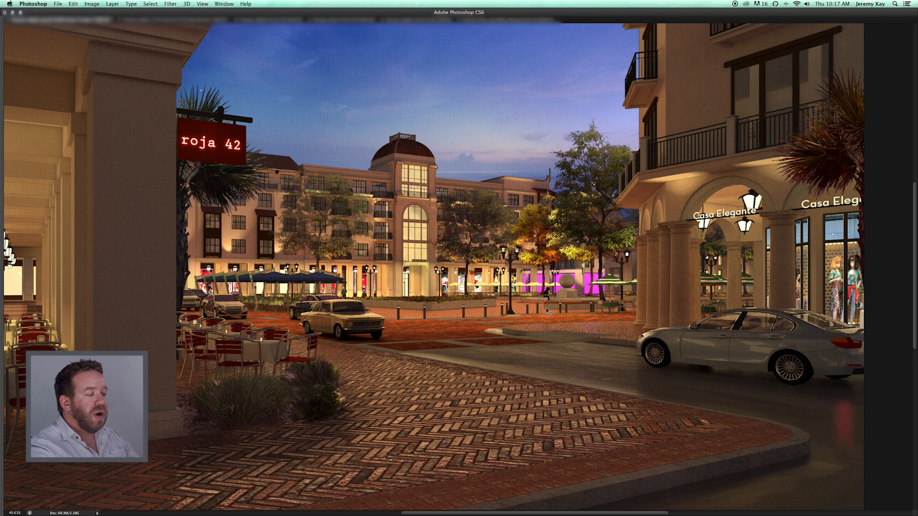
{"action": "key", "text": "0"}
- Switch the canvas to the black full-screen view with panels shown, and hide every layer inside the Trees group
{"action": "key", "text": "super+minus"}
{"action": "key", "text": "super+minus"}
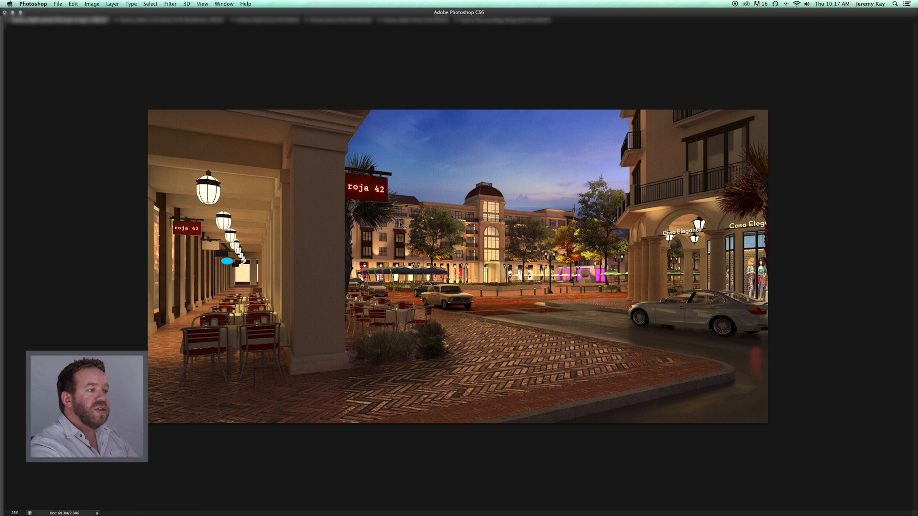
{"action": "key", "text": "f"}
{"action": "key", "text": "f"}
{"action": "key", "text": "Tab"}
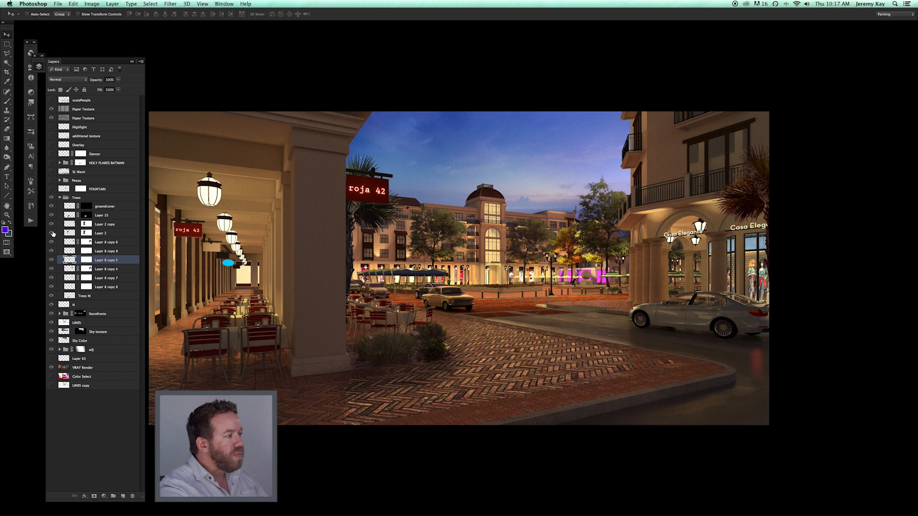
{"action": "left_click_drag", "start_coordinate": [51, 206], "coordinate": [51, 295]}
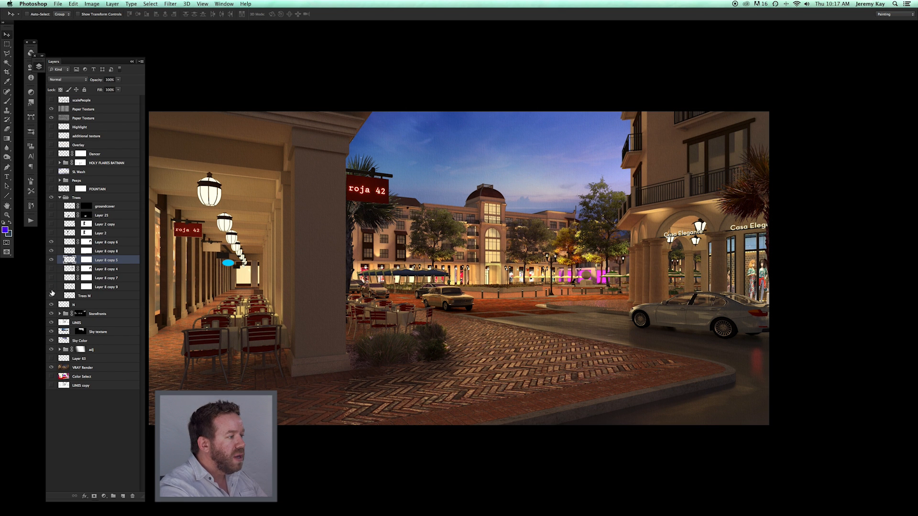
{"action": "left_click", "coordinate": [51, 242]}
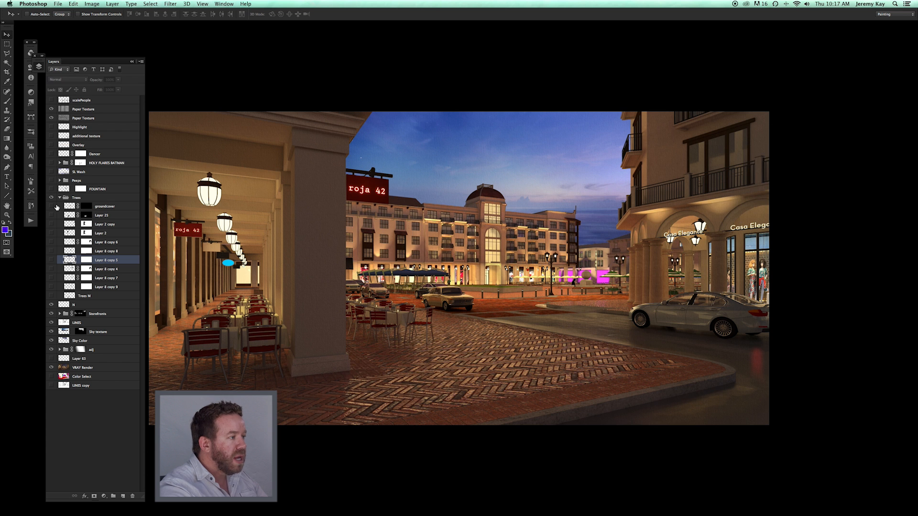
- Show and select the groundcover layer, and examine the planting in the raised bed before the domed building
{"action": "left_click", "coordinate": [7, 215]}
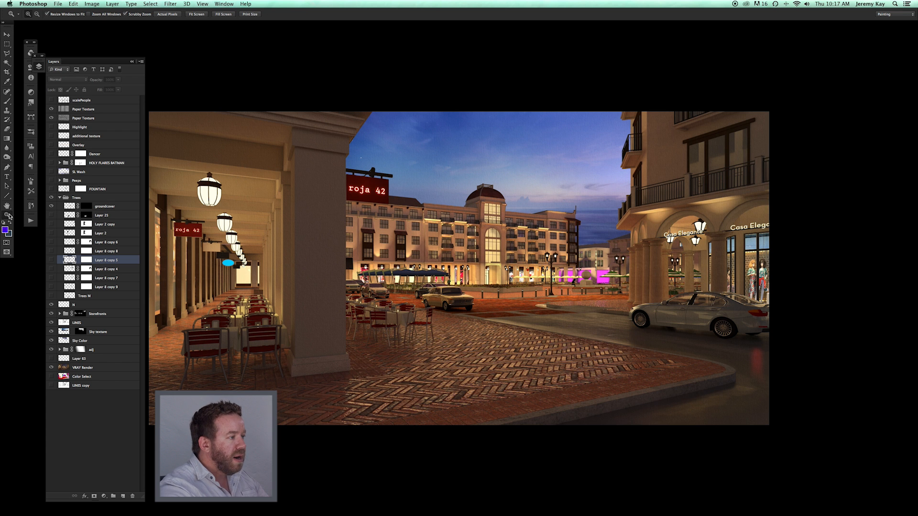
{"action": "left_click", "coordinate": [69, 210]}
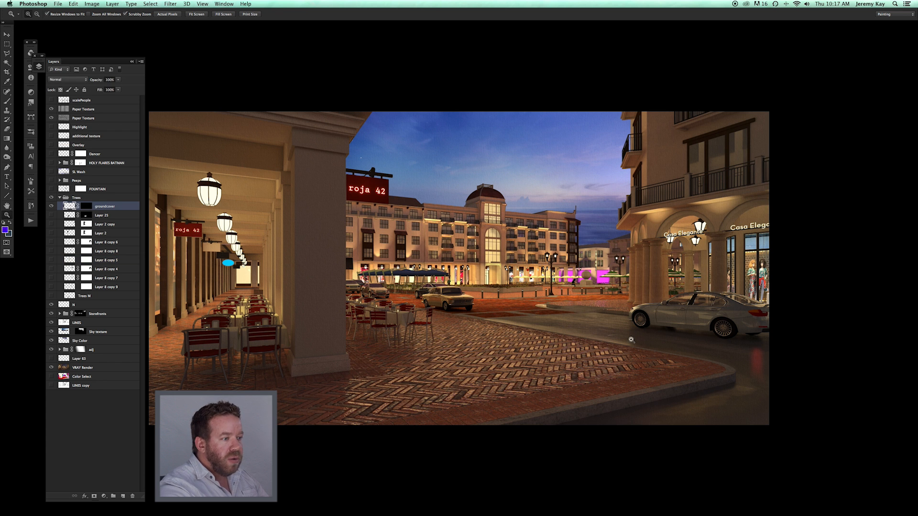
{"action": "left_click_drag", "start_coordinate": [505, 289], "coordinate": [568, 303]}
{"action": "left_click_drag", "start_coordinate": [634, 287], "coordinate": [407, 262]}
{"action": "left_click_drag", "start_coordinate": [819, 229], "coordinate": [285, 251]}
{"action": "left_click_drag", "start_coordinate": [638, 243], "coordinate": [679, 267]}
{"action": "left_click_drag", "start_coordinate": [407, 276], "coordinate": [657, 277]}
{"action": "left_click_drag", "start_coordinate": [349, 286], "coordinate": [590, 294]}
{"action": "left_click_drag", "start_coordinate": [519, 286], "coordinate": [496, 290]}
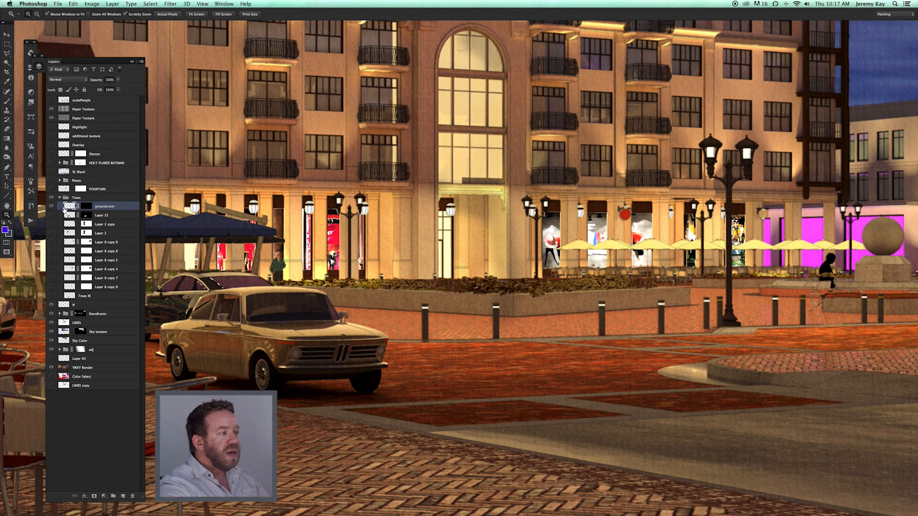
{"action": "key", "text": "super+0"}
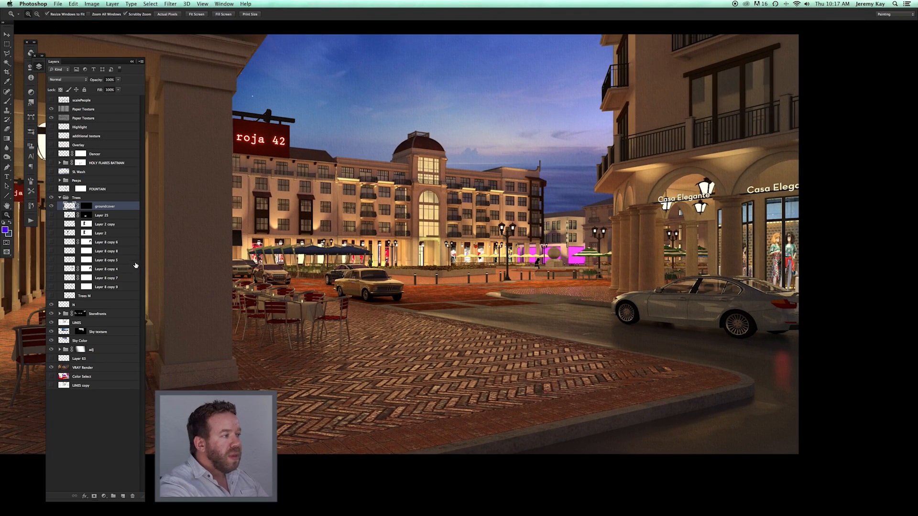
- Show Layer 25 to add the grasses and shrubs beside the café column, and examine them up close
{"action": "left_click", "coordinate": [52, 216]}
{"action": "mouse_move", "coordinate": [251, 338]}
{"action": "left_mouse_down"}
{"action": "mouse_move", "coordinate": [284, 350]}
{"action": "mouse_move", "coordinate": [258, 352]}
{"action": "left_mouse_up"}
{"action": "left_click_drag", "start_coordinate": [432, 355], "coordinate": [481, 374]}
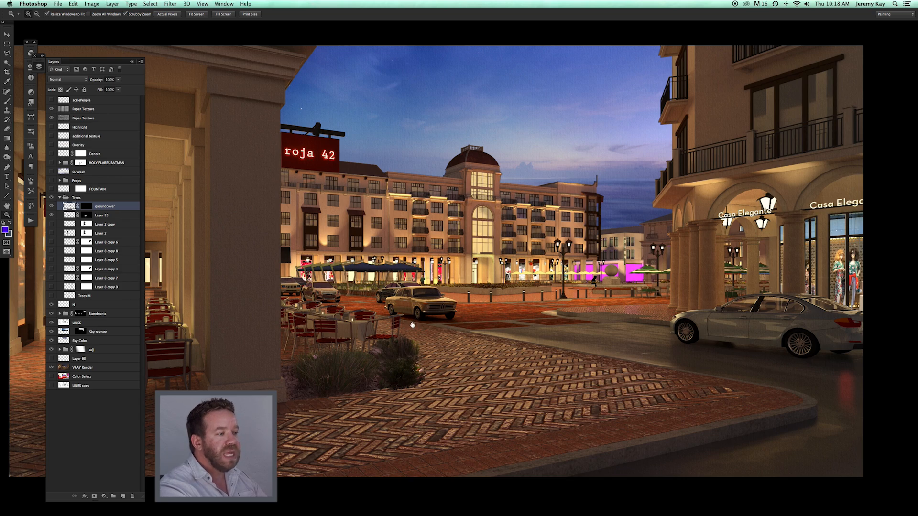
{"action": "left_click_drag", "start_coordinate": [412, 325], "coordinate": [445, 327]}
{"action": "left_click_drag", "start_coordinate": [371, 370], "coordinate": [406, 373]}
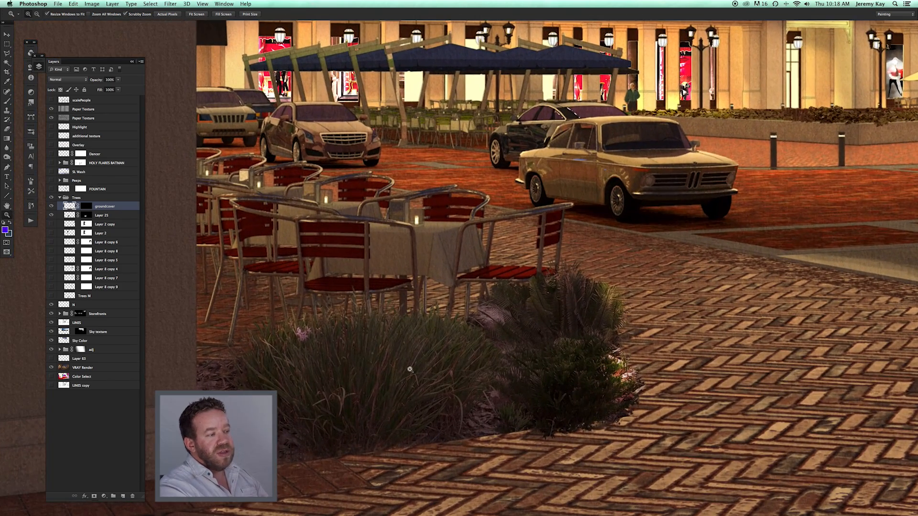
{"action": "left_click_drag", "start_coordinate": [566, 352], "coordinate": [553, 352]}
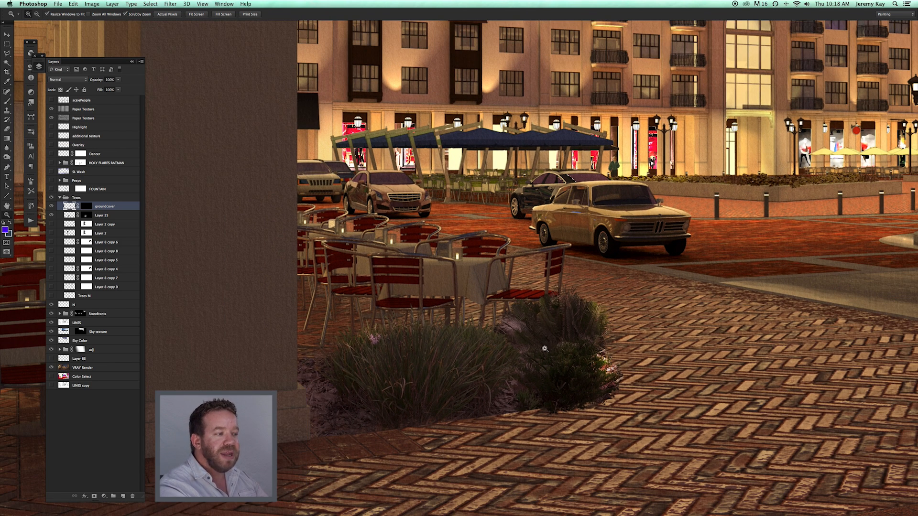
{"action": "left_click_drag", "start_coordinate": [596, 316], "coordinate": [450, 341]}
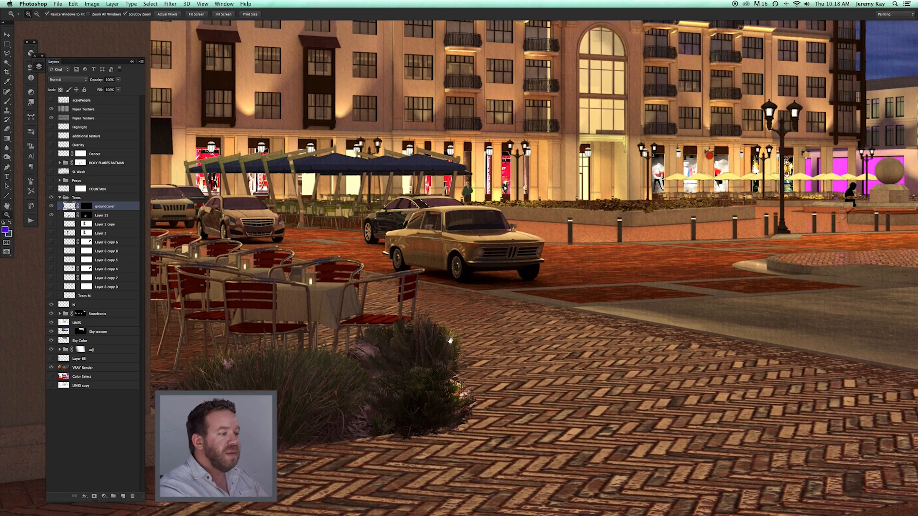
{"action": "left_click_drag", "start_coordinate": [490, 293], "coordinate": [468, 292]}
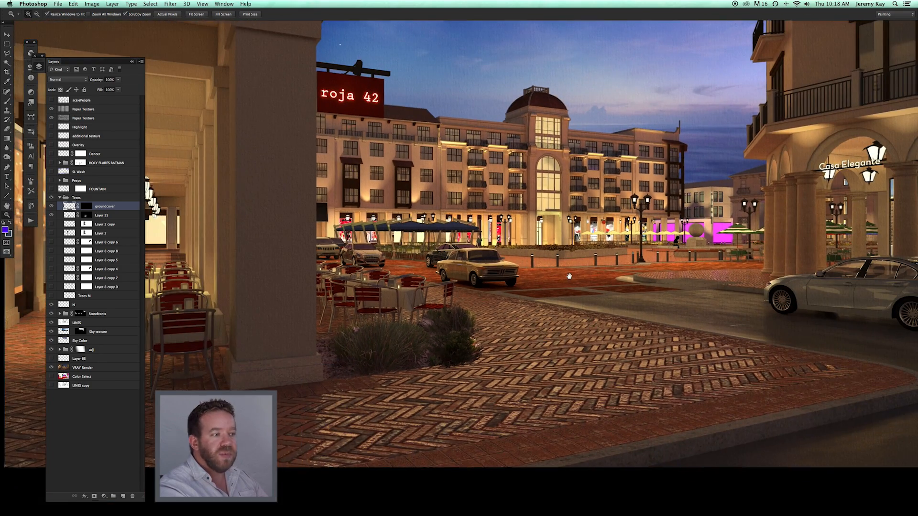
{"action": "left_click_drag", "start_coordinate": [569, 276], "coordinate": [498, 324]}
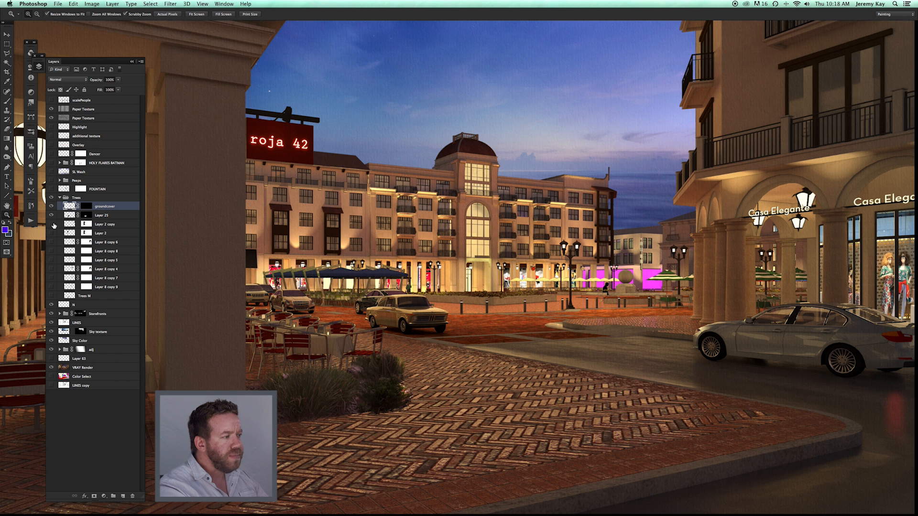
- Show Layer 2 copy and Layer 2 to add the palms beside Casa Elegante and behind the roja 42 sign
{"action": "left_click_drag", "start_coordinate": [753, 248], "coordinate": [732, 252]}
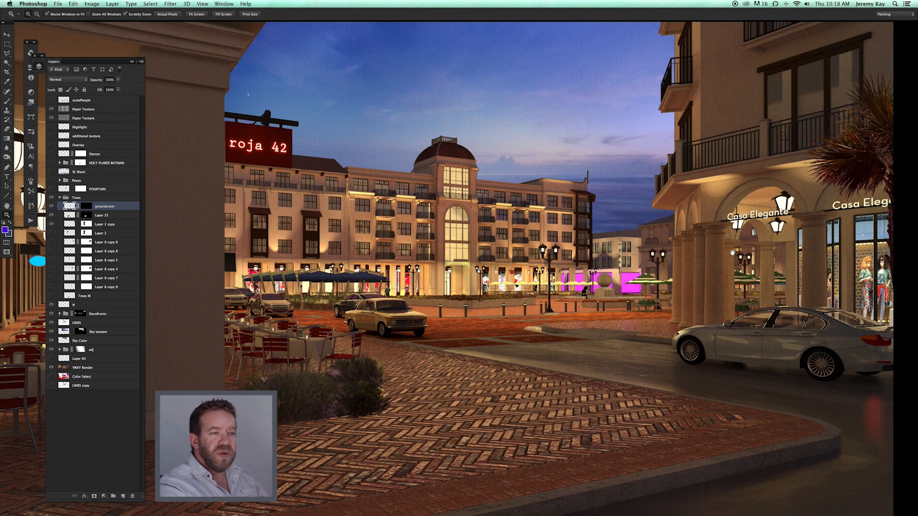
{"action": "left_click", "coordinate": [51, 234]}
{"action": "left_click_drag", "start_coordinate": [330, 268], "coordinate": [343, 265]}
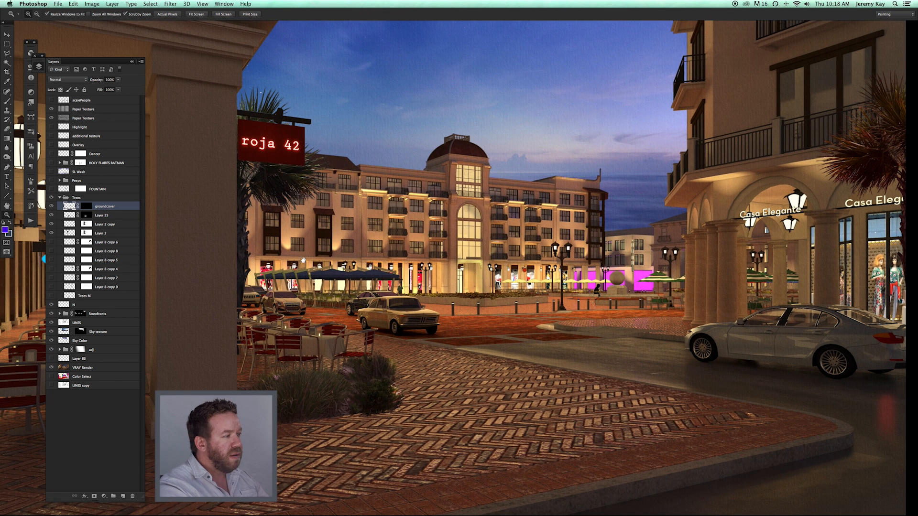
- Show the four uppermost Layer 8 copies to add the plaza's broadleaf trees, and examine their lit foliage up close
{"action": "left_click", "coordinate": [51, 242]}
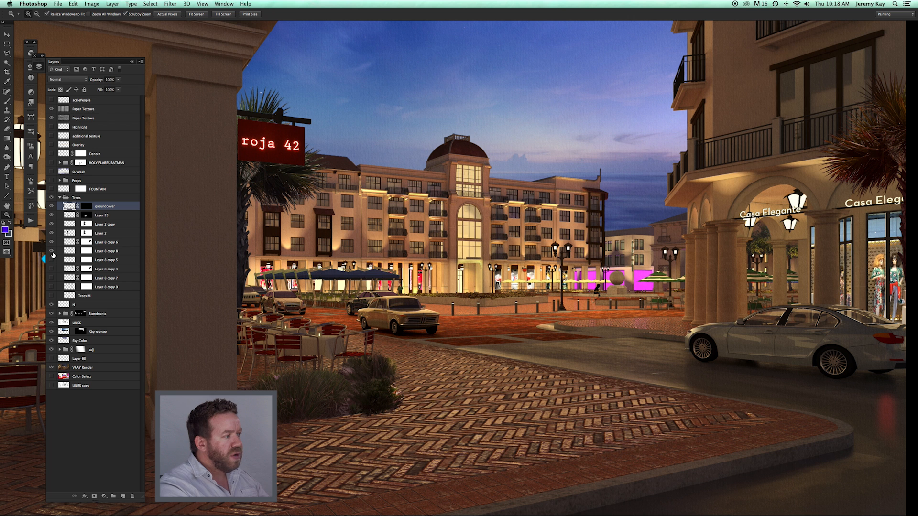
{"action": "left_click", "coordinate": [51, 251]}
{"action": "left_click", "coordinate": [49, 260]}
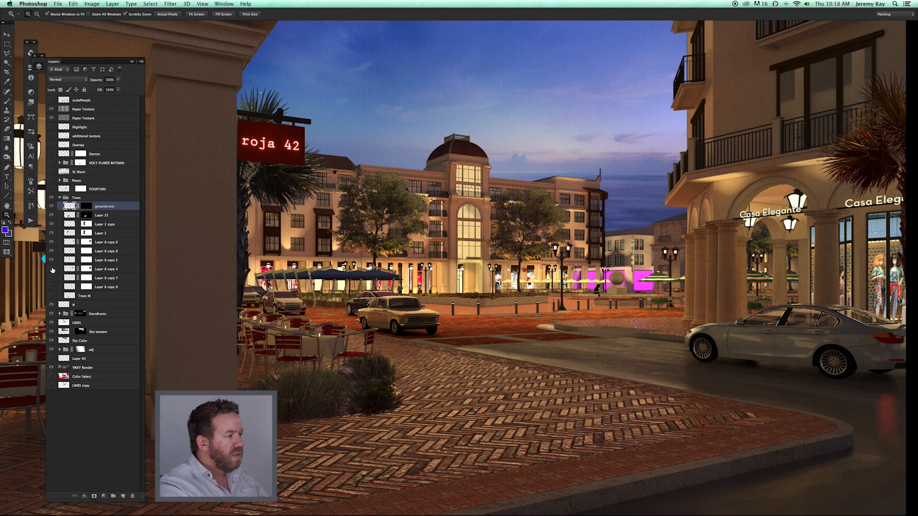
{"action": "left_click", "coordinate": [52, 269]}
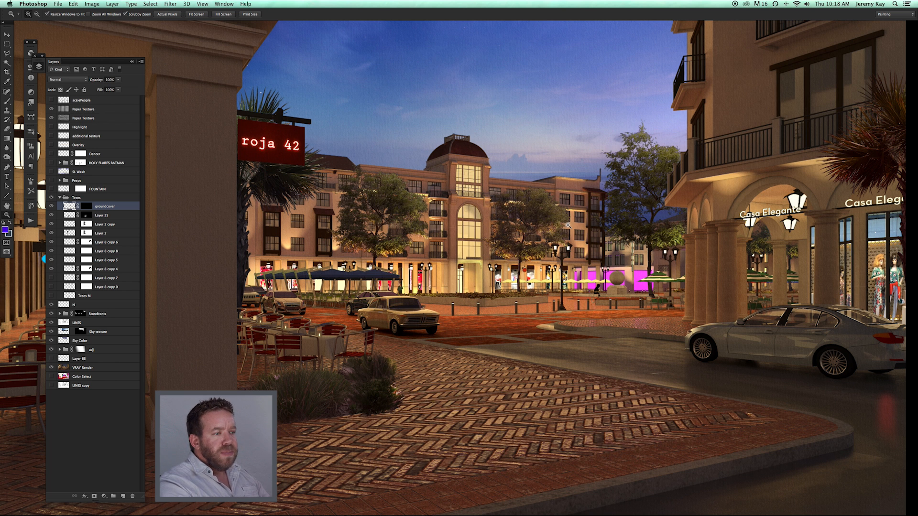
{"action": "left_click_drag", "start_coordinate": [469, 223], "coordinate": [693, 238]}
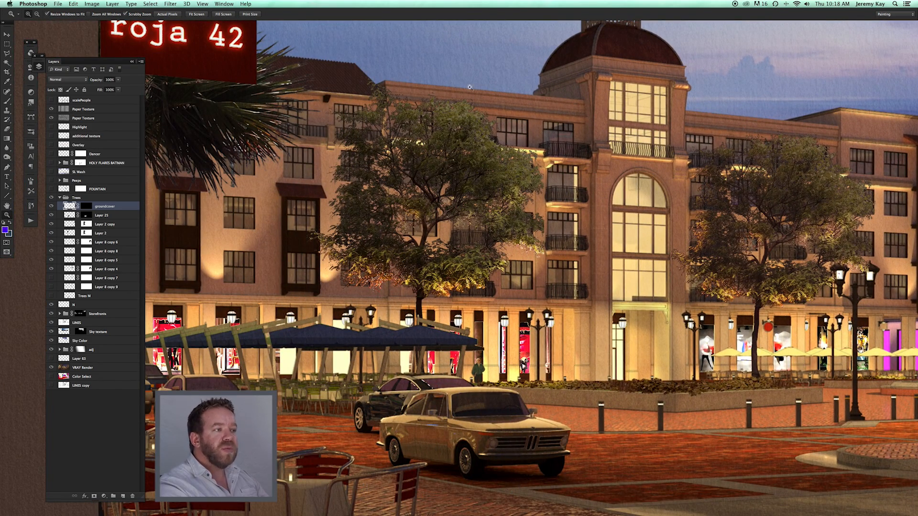
{"action": "left_click_drag", "start_coordinate": [621, 151], "coordinate": [538, 157]}
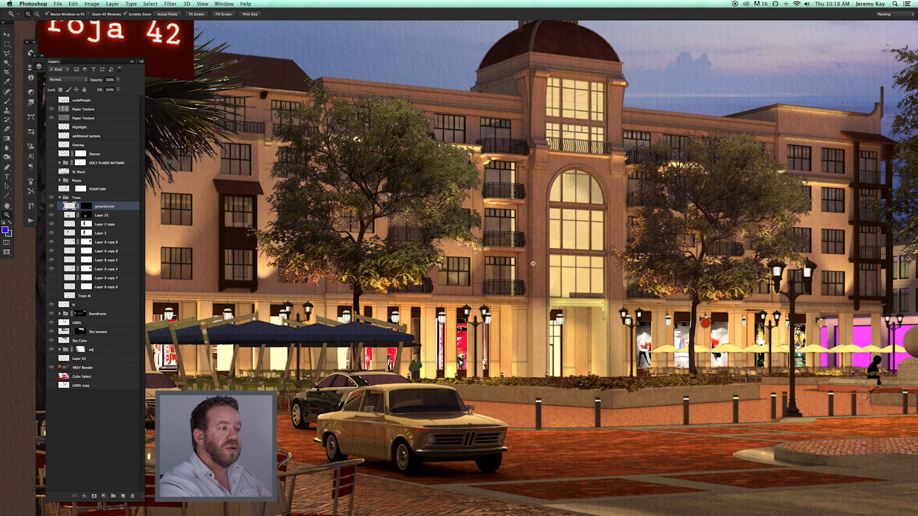
{"action": "left_click_drag", "start_coordinate": [601, 236], "coordinate": [444, 231]}
{"action": "left_click_drag", "start_coordinate": [685, 199], "coordinate": [735, 218]}
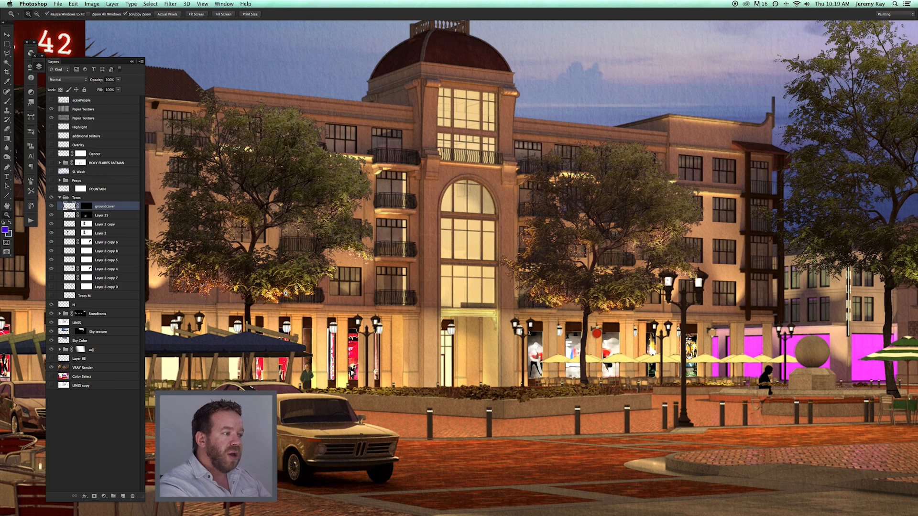
{"action": "left_click", "coordinate": [559, 295], "text": "alt"}
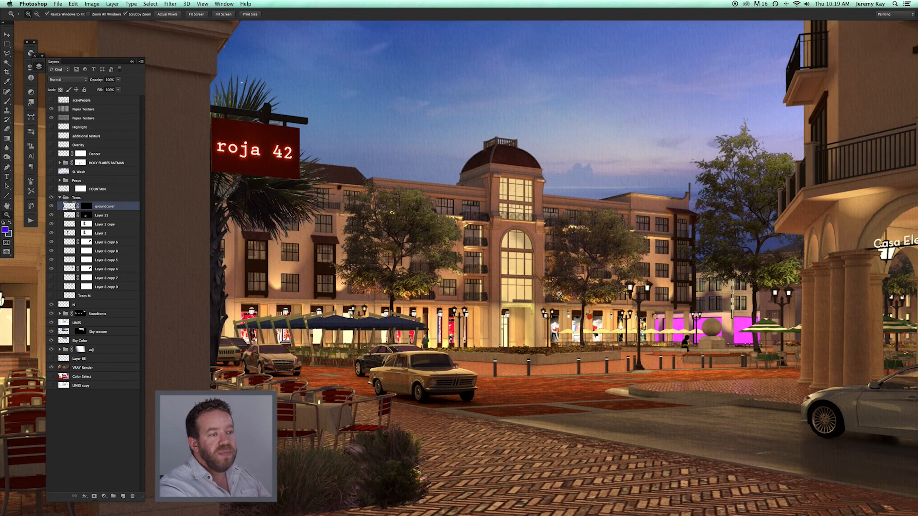
{"action": "mouse_move", "coordinate": [392, 291]}
{"action": "left_mouse_down"}
{"action": "mouse_move", "coordinate": [454, 292]}
{"action": "mouse_move", "coordinate": [382, 295]}
{"action": "mouse_move", "coordinate": [397, 297]}
{"action": "left_mouse_up"}
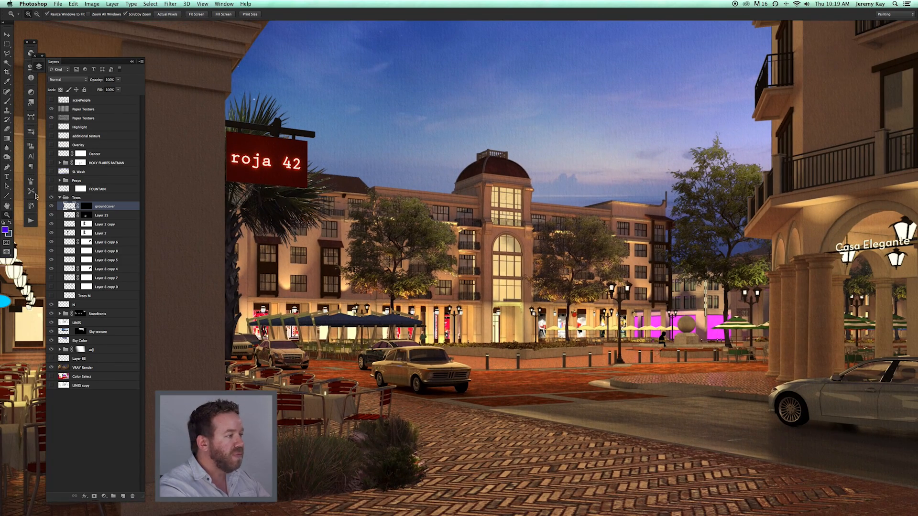
- Show Layer 8 copy 7, Layer 8 copy 9 and Trees M to add the remaining trees around the sculpture
{"action": "left_click", "coordinate": [53, 279]}
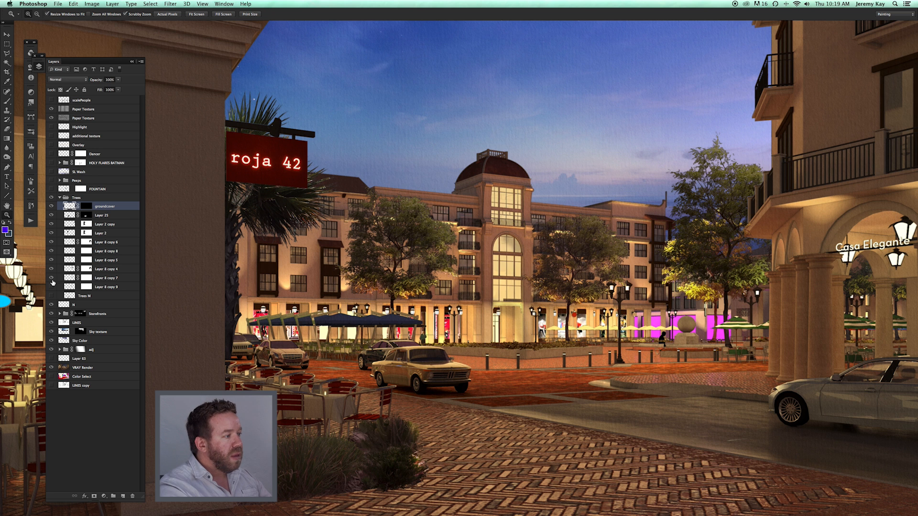
{"action": "left_click", "coordinate": [52, 287]}
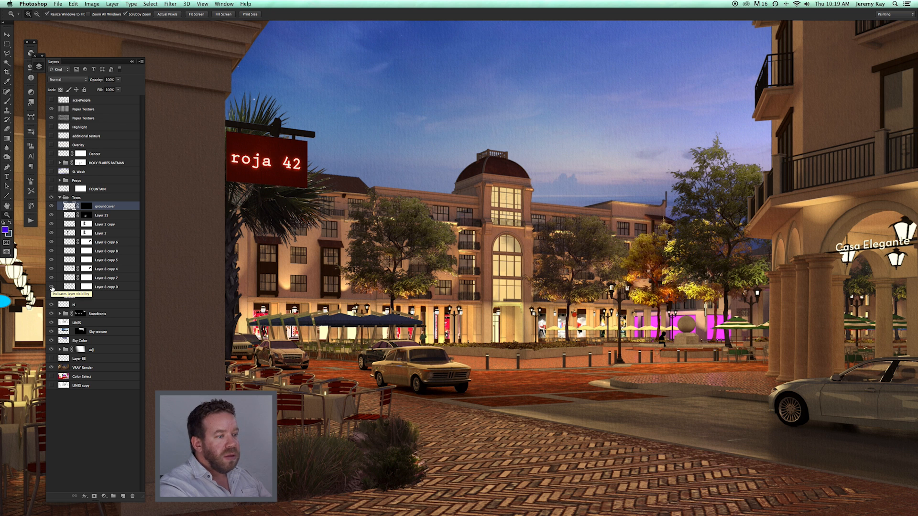
{"action": "left_click", "coordinate": [53, 296]}
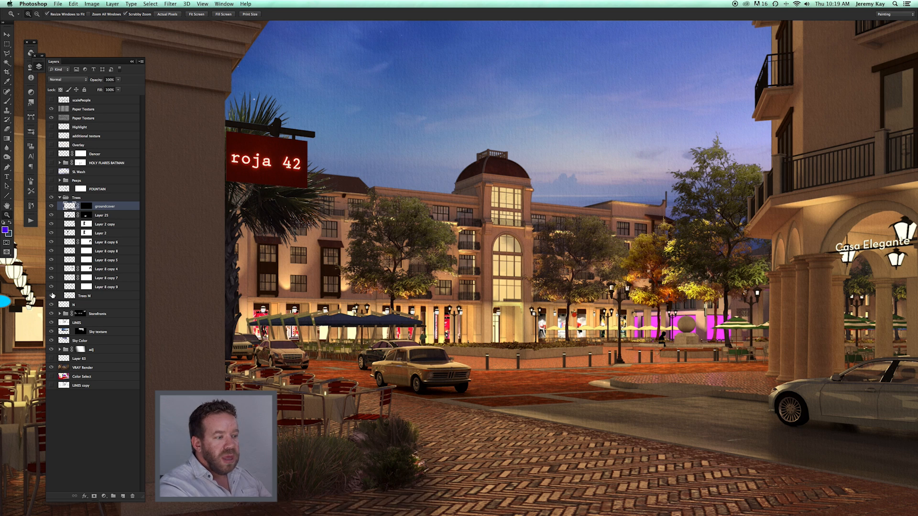
- Compare the ground beside the café column with Trees M hidden and shown, and select that layer
{"action": "left_click", "coordinate": [53, 296]}
{"action": "left_click", "coordinate": [52, 296]}
{"action": "left_click_drag", "start_coordinate": [305, 484], "coordinate": [369, 356]}
{"action": "scroll", "coordinate": [369, 356], "scroll_direction": "up", "scroll_amount": 3}
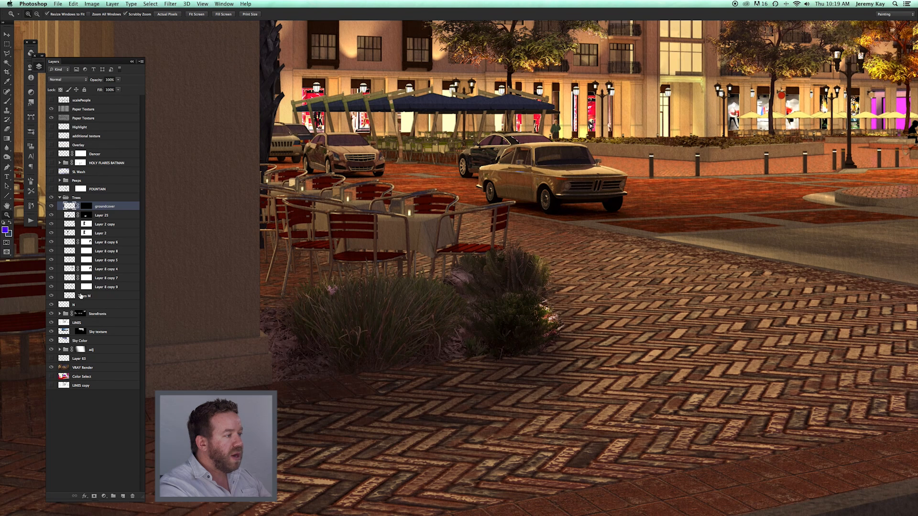
{"action": "left_click", "coordinate": [81, 296]}
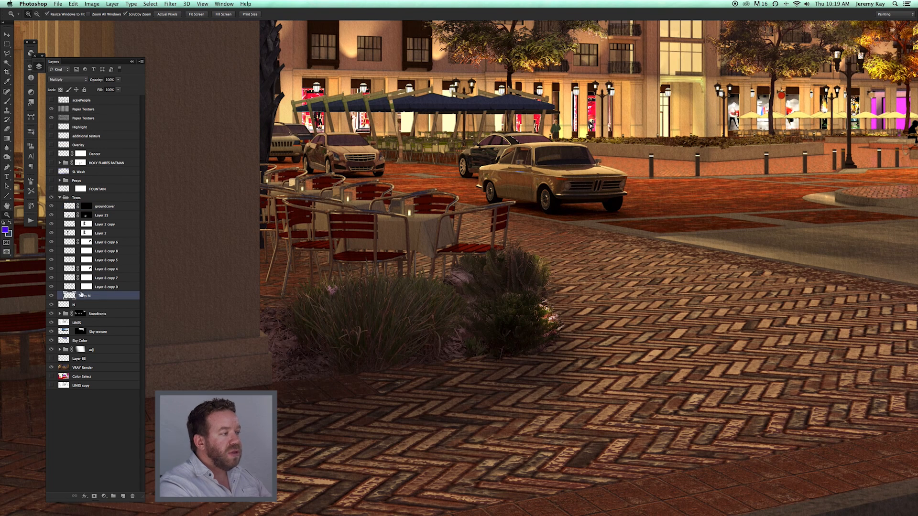
{"action": "left_click", "coordinate": [56, 296]}
{"action": "left_click", "coordinate": [56, 296]}
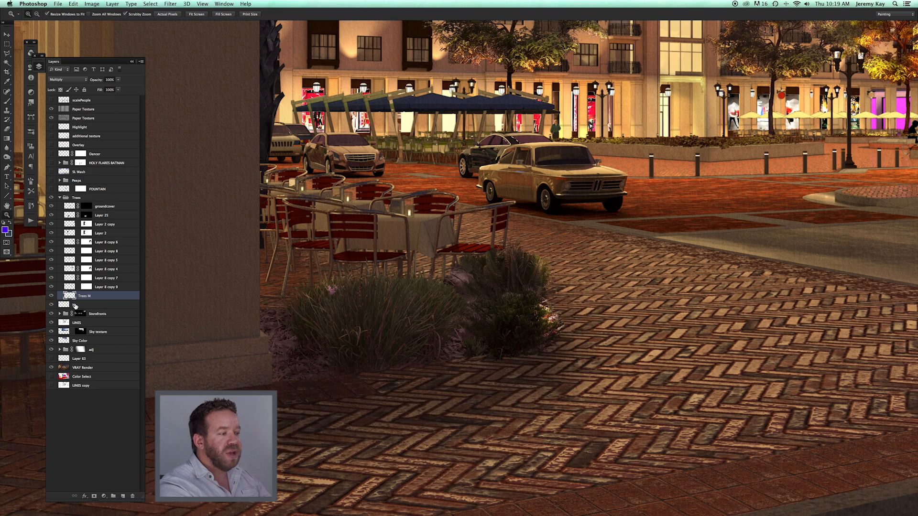
- Compare the whole plaza scene with the Trees M layer hidden and shown
{"action": "left_click_drag", "start_coordinate": [476, 313], "coordinate": [415, 358]}
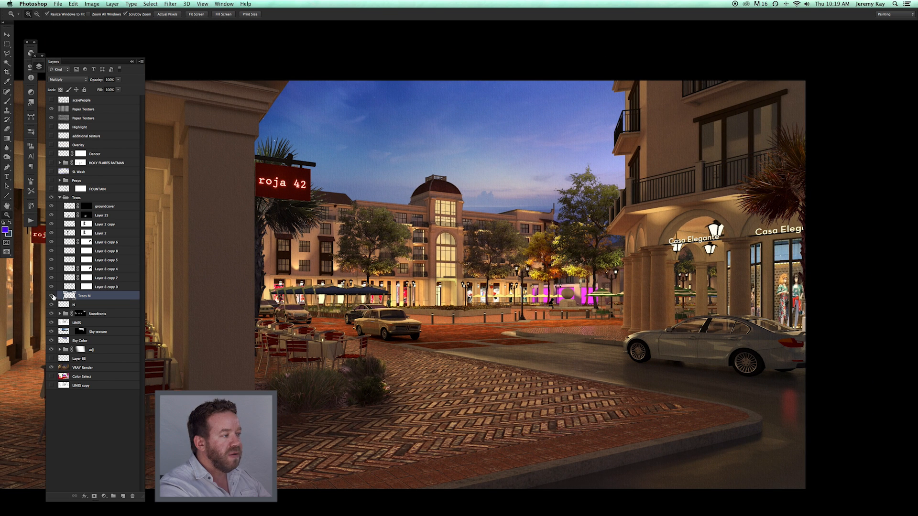
{"action": "left_click", "coordinate": [51, 296]}
{"action": "mouse_move", "coordinate": [667, 514]}
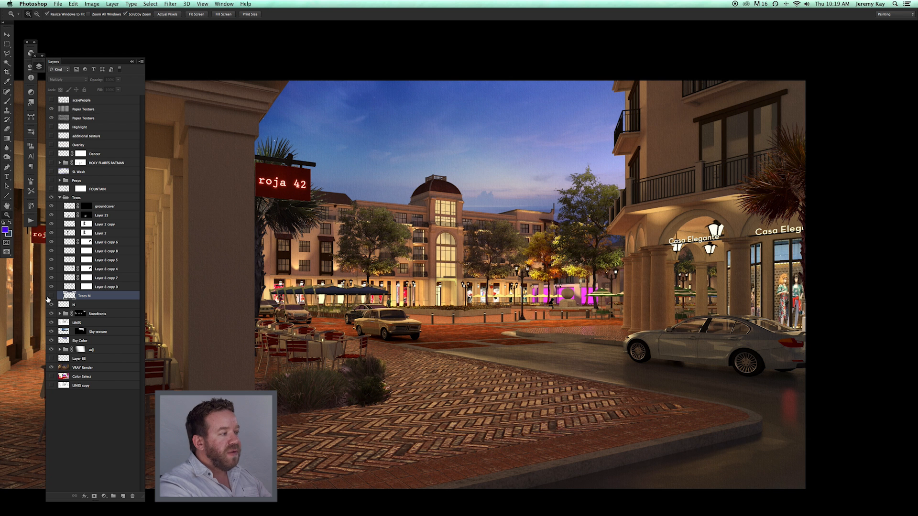
{"action": "left_click", "coordinate": [52, 296]}
{"action": "left_click_drag", "start_coordinate": [234, 289], "coordinate": [316, 263]}
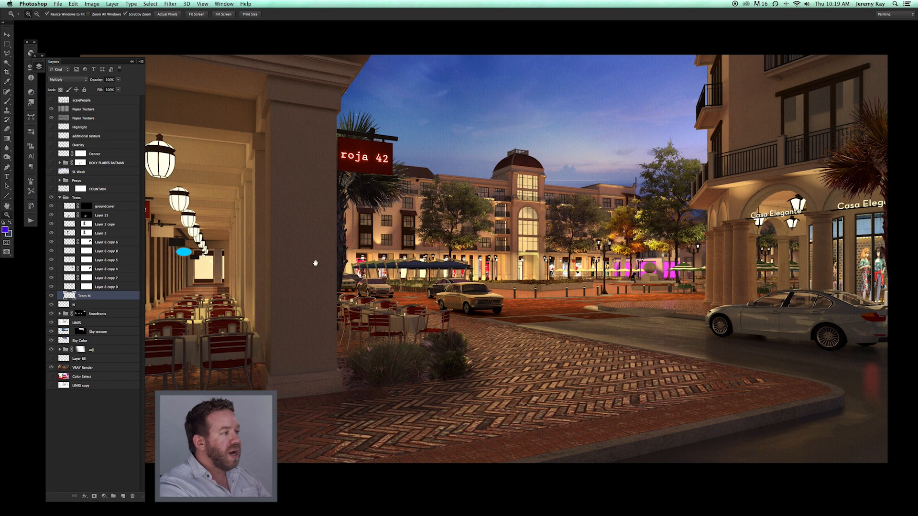
- Collapse the Trees group and show the FOUNTAIN layer to add the fountain over the plaza sculpture
{"action": "left_click", "coordinate": [58, 198]}
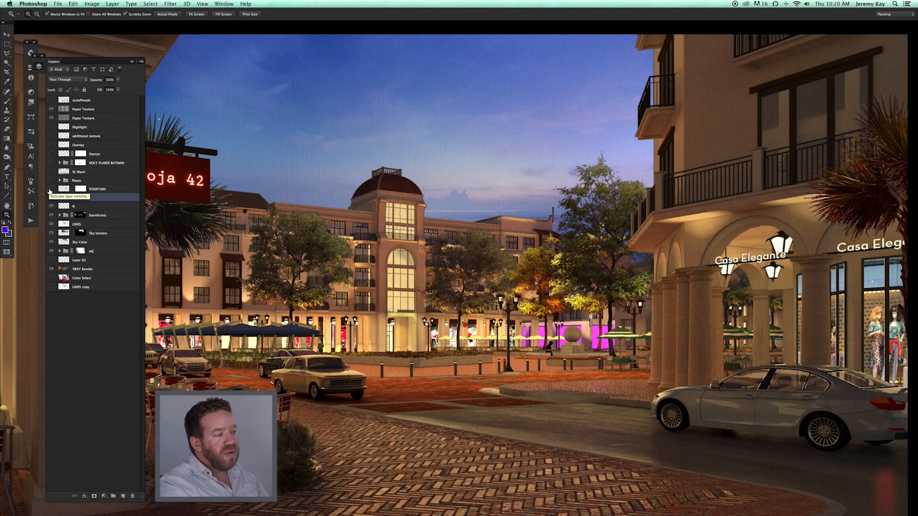
{"action": "left_click_drag", "start_coordinate": [592, 339], "coordinate": [609, 337]}
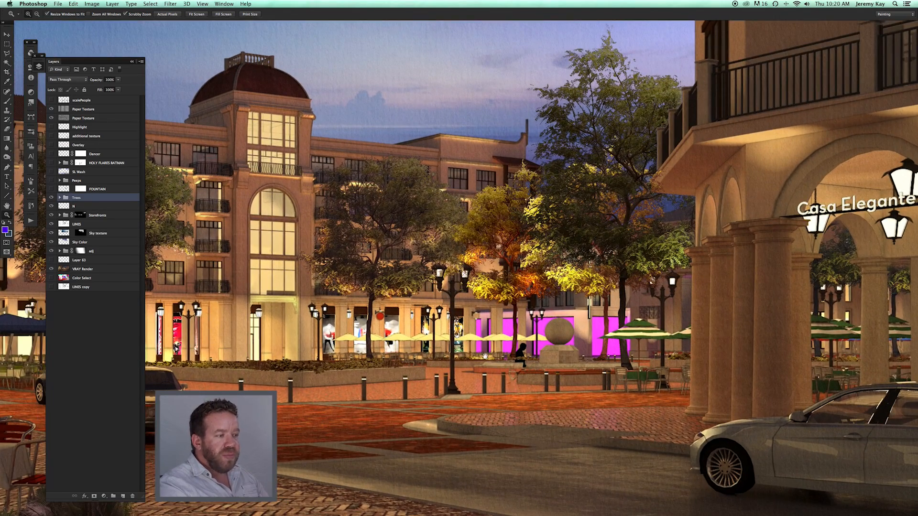
{"action": "left_click_drag", "start_coordinate": [485, 356], "coordinate": [626, 369]}
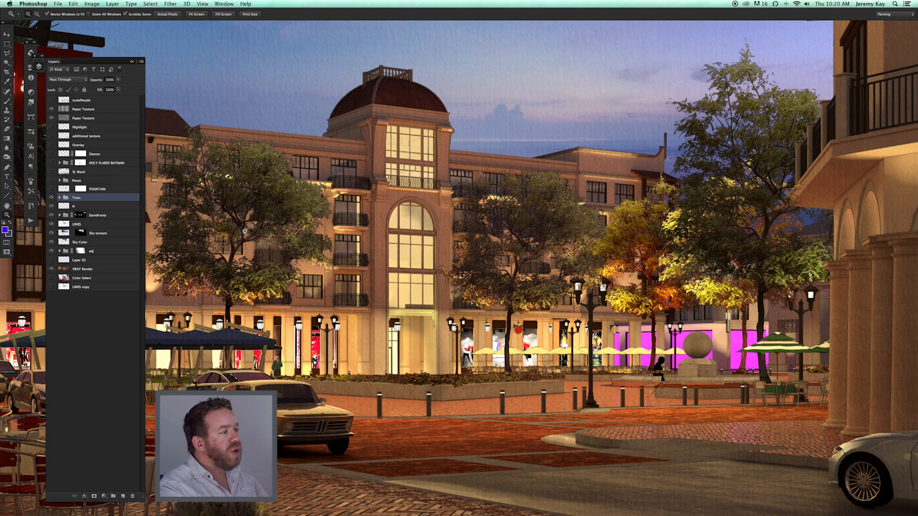
{"action": "left_click_drag", "start_coordinate": [716, 335], "coordinate": [702, 351]}
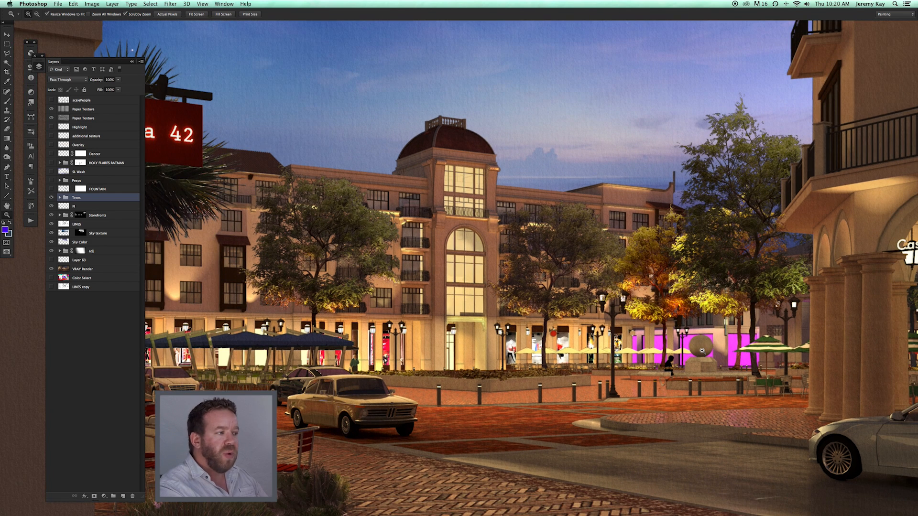
{"action": "left_click", "coordinate": [51, 189]}
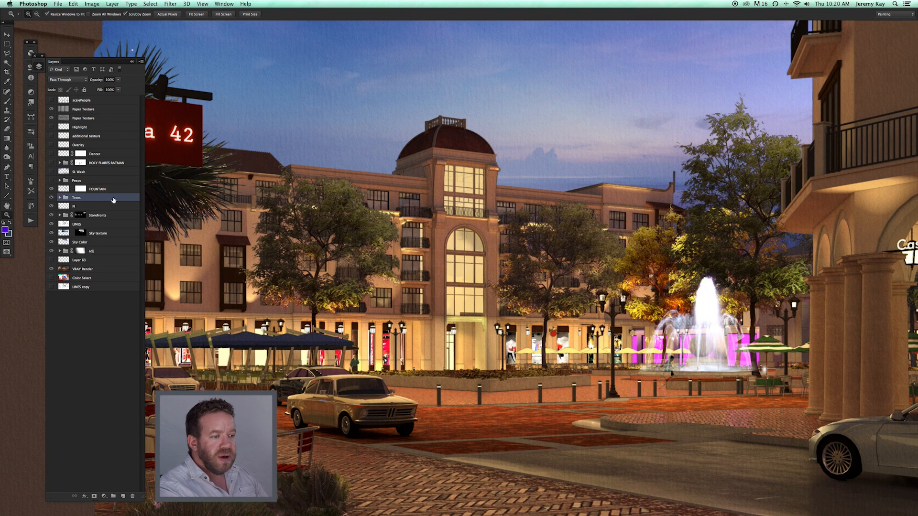
{"action": "left_click_drag", "start_coordinate": [591, 269], "coordinate": [497, 212]}
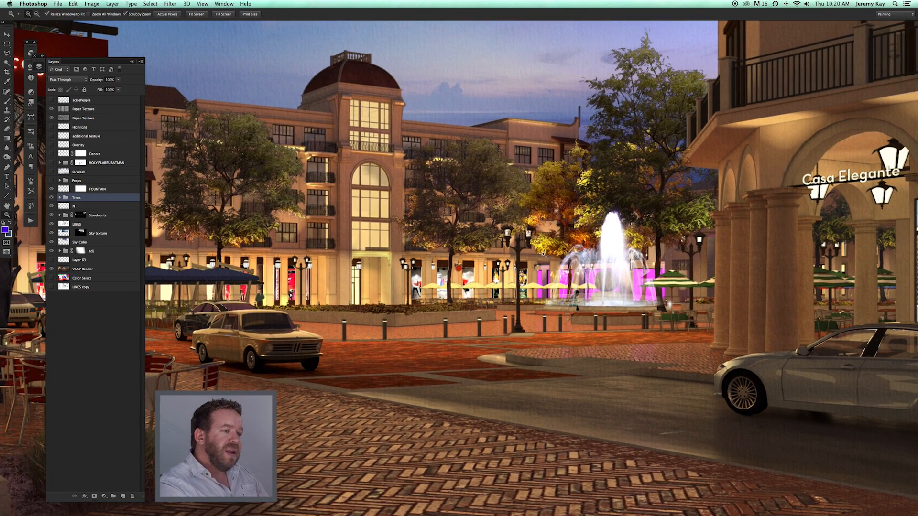
{"action": "left_click_drag", "start_coordinate": [550, 286], "coordinate": [524, 287]}
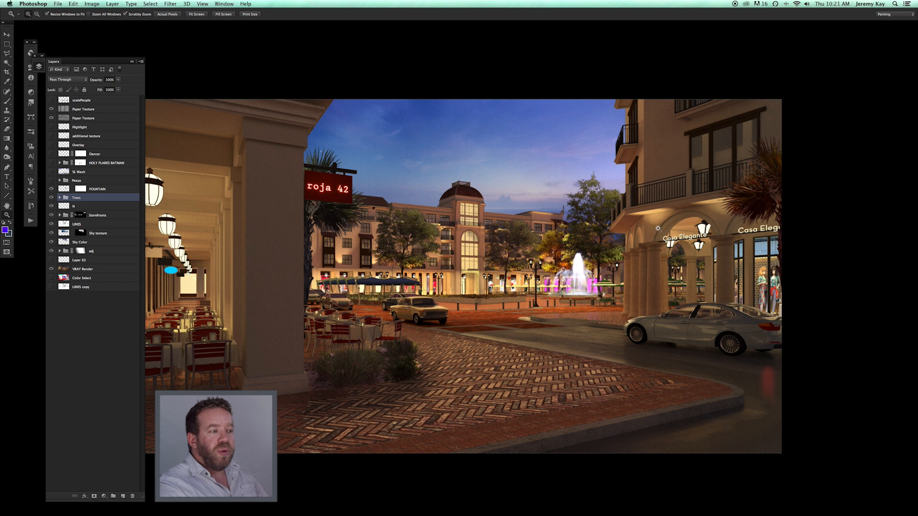
- Show the Peeps group to populate the plaza, café and foreground with people
{"action": "left_click_drag", "start_coordinate": [517, 277], "coordinate": [584, 300]}
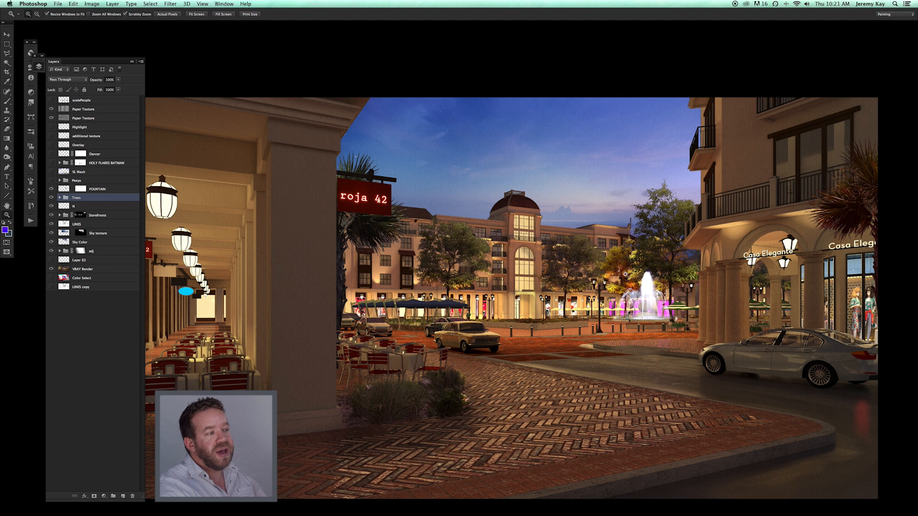
{"action": "left_click_drag", "start_coordinate": [545, 314], "coordinate": [566, 299]}
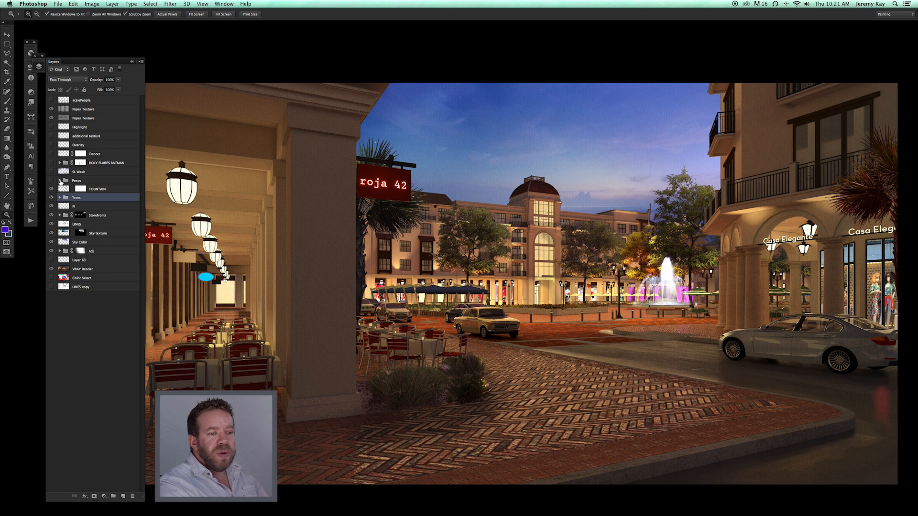
{"action": "left_click", "coordinate": [558, 230]}
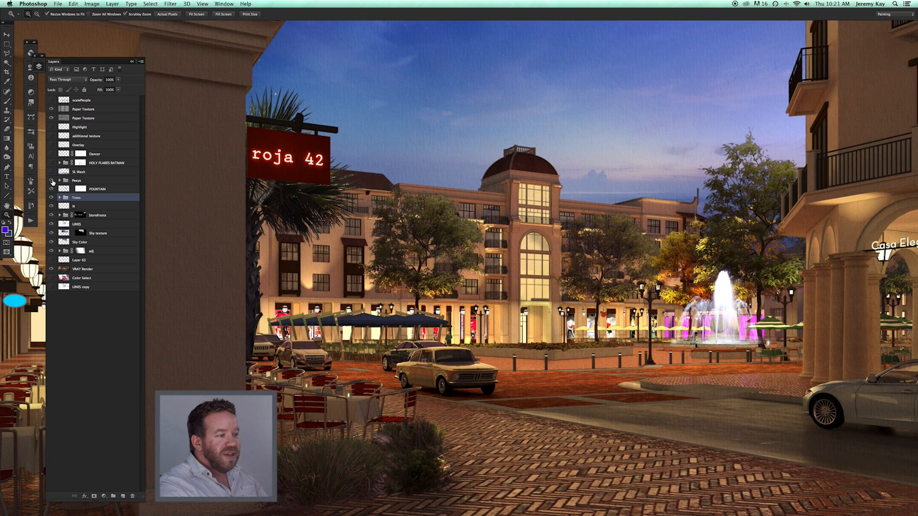
{"action": "left_click", "coordinate": [51, 181]}
{"action": "left_click", "coordinate": [536, 339], "text": "alt"}
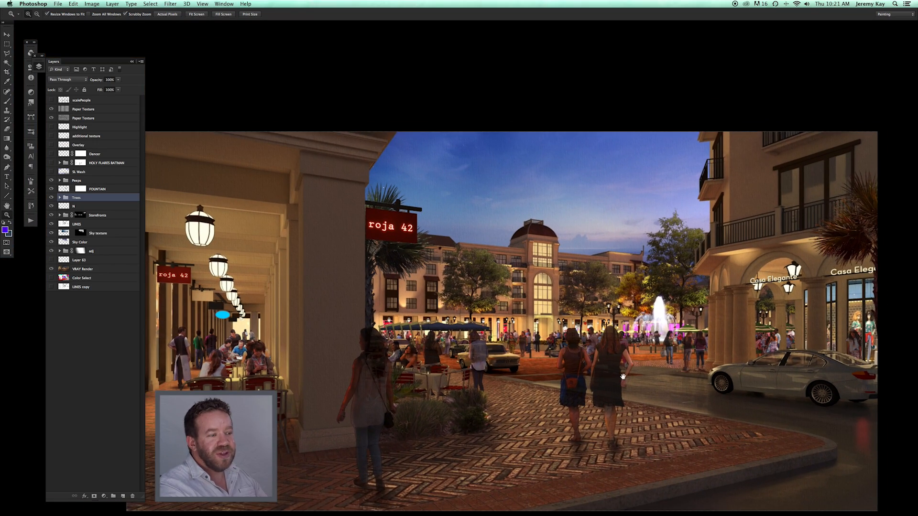
{"action": "left_click_drag", "start_coordinate": [622, 377], "coordinate": [497, 356]}
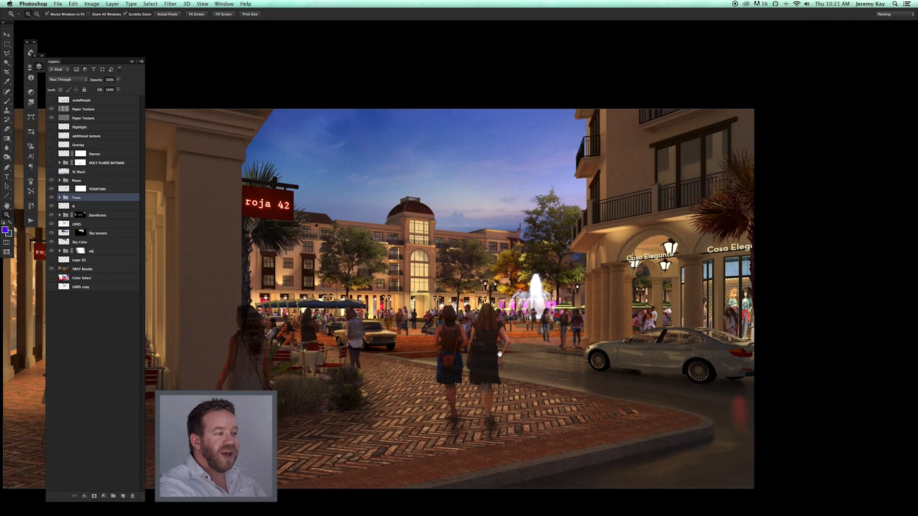
- Examine the plaza crowd up close, from the guitar players past the fountain to the Casa Elegante corner
{"action": "left_click_drag", "start_coordinate": [381, 315], "coordinate": [418, 317]}
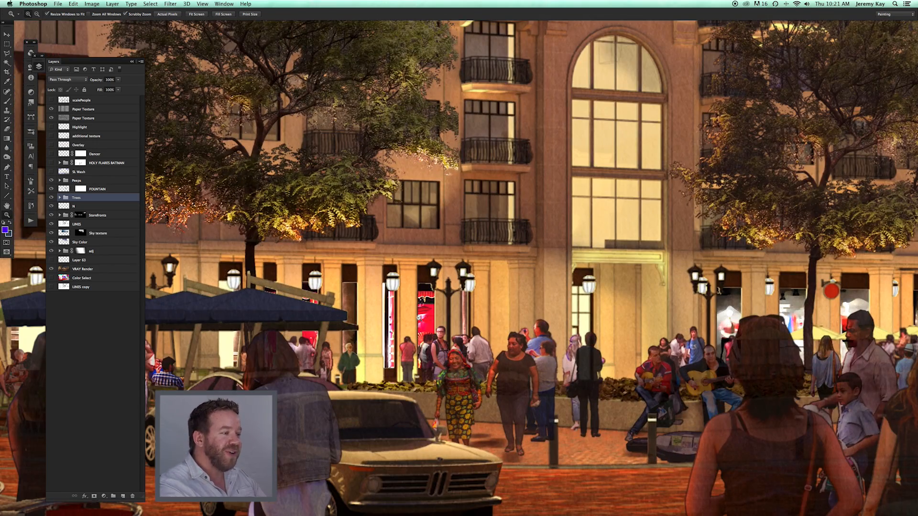
{"action": "left_click_drag", "start_coordinate": [642, 343], "coordinate": [540, 284]}
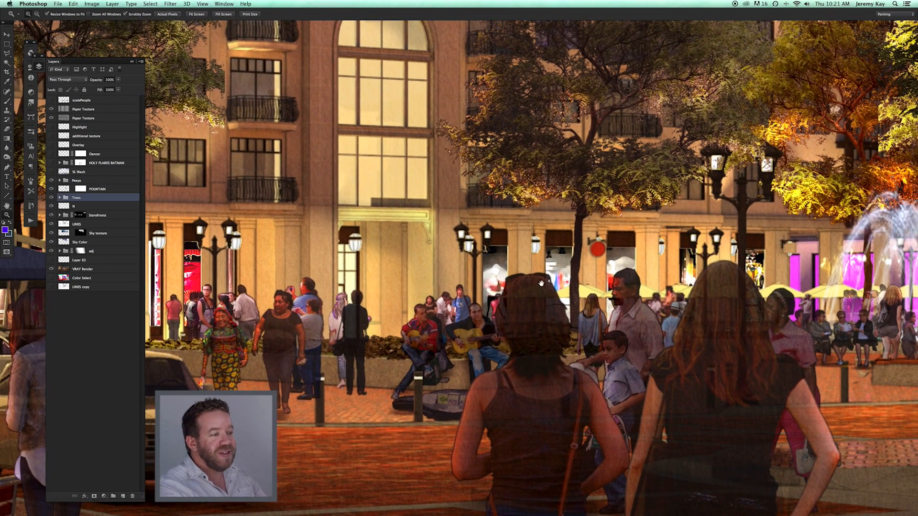
{"action": "left_click_drag", "start_coordinate": [668, 305], "coordinate": [397, 270]}
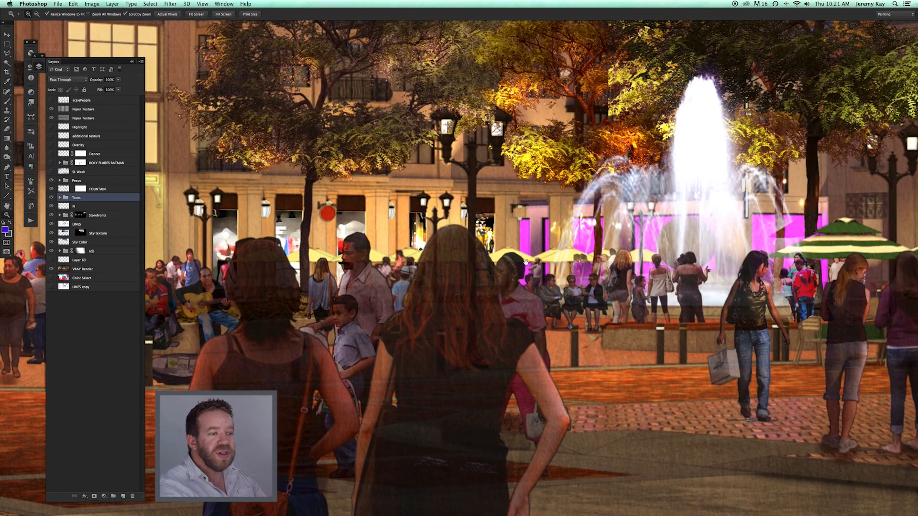
{"action": "left_click_drag", "start_coordinate": [256, 310], "coordinate": [584, 276]}
{"action": "left_click_drag", "start_coordinate": [250, 315], "coordinate": [511, 286]}
{"action": "left_click_drag", "start_coordinate": [733, 270], "coordinate": [240, 285]}
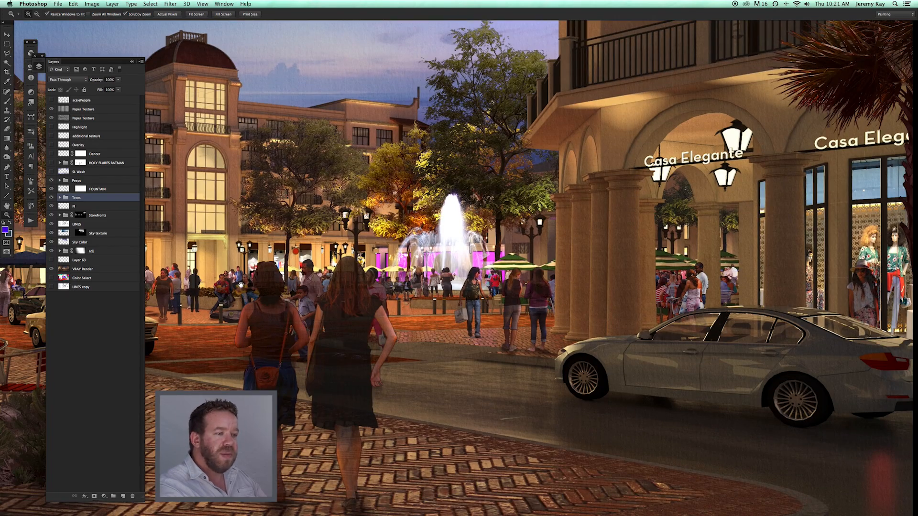
{"action": "left_click_drag", "start_coordinate": [720, 272], "coordinate": [742, 276]}
{"action": "left_click_drag", "start_coordinate": [415, 298], "coordinate": [752, 278]}
{"action": "left_click_drag", "start_coordinate": [409, 300], "coordinate": [722, 315]}
{"action": "left_click_drag", "start_coordinate": [514, 266], "coordinate": [473, 268]}
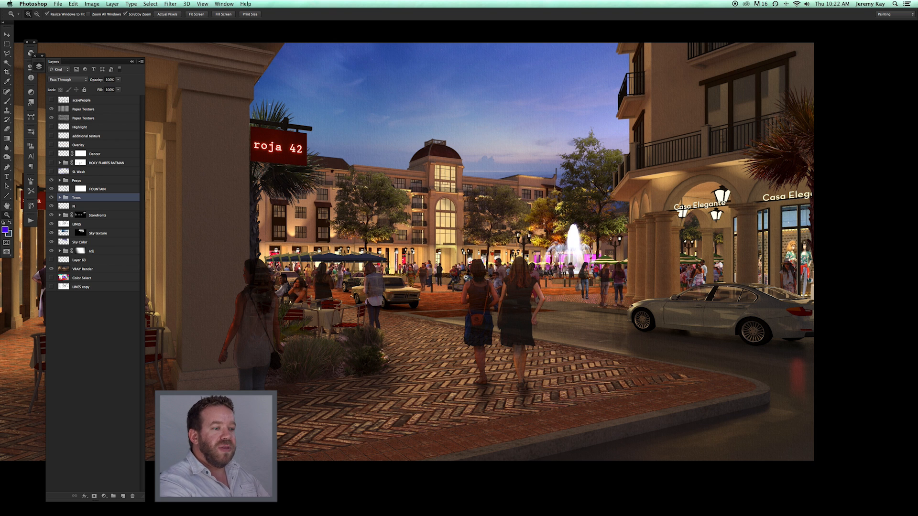
- Examine the diners and the waiter under the café arcade up close
{"action": "left_click_drag", "start_coordinate": [562, 299], "coordinate": [679, 300]}
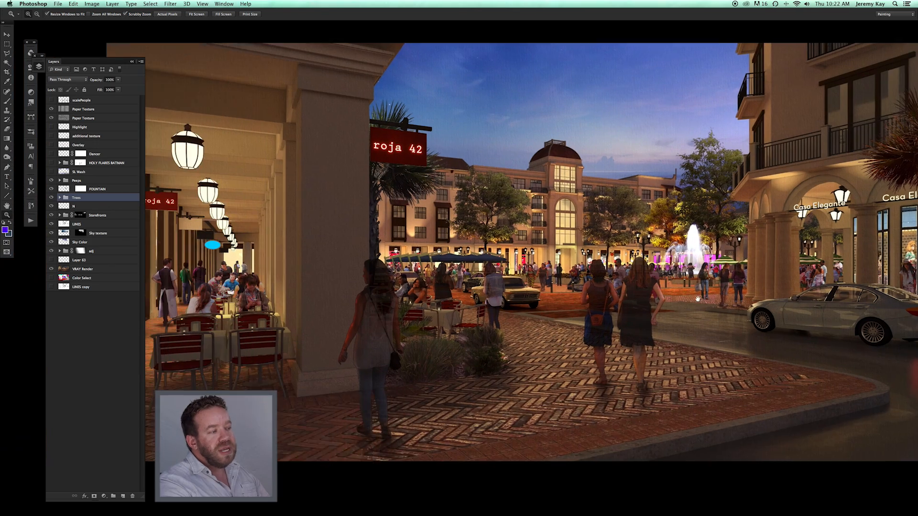
{"action": "left_click_drag", "start_coordinate": [468, 320], "coordinate": [513, 310]}
{"action": "left_click_drag", "start_coordinate": [324, 304], "coordinate": [434, 275]}
{"action": "left_click_drag", "start_coordinate": [351, 256], "coordinate": [390, 262]}
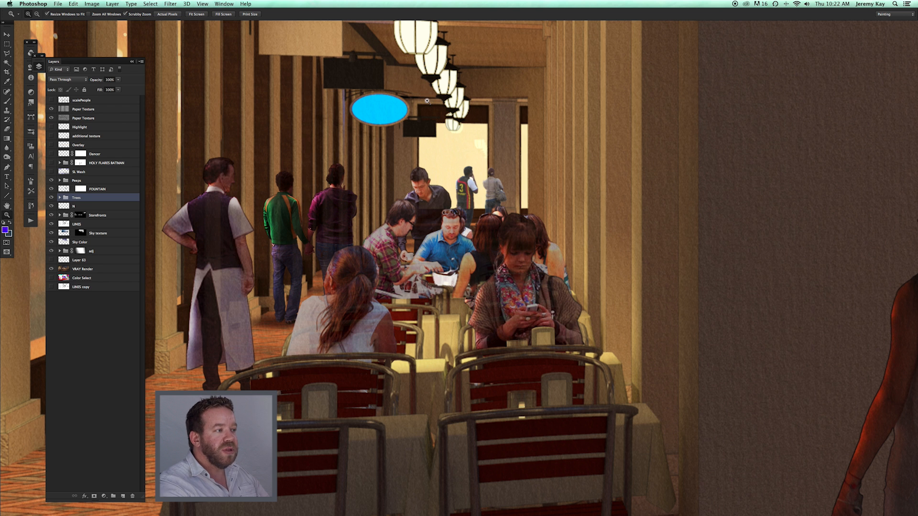
{"action": "left_click_drag", "start_coordinate": [642, 171], "coordinate": [612, 175]}
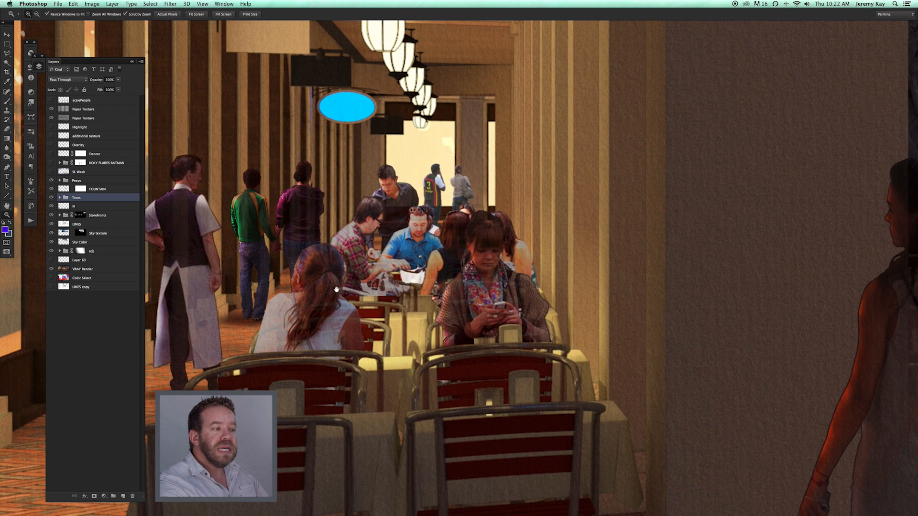
{"action": "left_click_drag", "start_coordinate": [568, 288], "coordinate": [521, 288]}
{"action": "left_click_drag", "start_coordinate": [674, 268], "coordinate": [322, 278]}
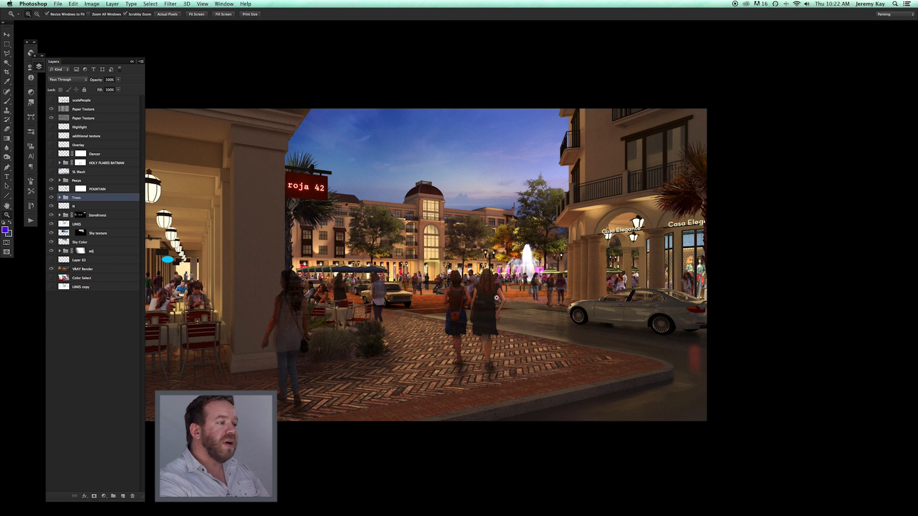
- Examine the two women in the foreground and the pedestrians between the fountain and the Casa Elegante columns
{"action": "left_click_drag", "start_coordinate": [183, 303], "coordinate": [294, 301]}
{"action": "left_click_drag", "start_coordinate": [218, 293], "coordinate": [256, 299]}
{"action": "left_click_drag", "start_coordinate": [733, 272], "coordinate": [544, 272]}
{"action": "left_click_drag", "start_coordinate": [817, 288], "coordinate": [419, 273]}
{"action": "left_click_drag", "start_coordinate": [529, 271], "coordinate": [419, 267]}
{"action": "left_click_drag", "start_coordinate": [522, 263], "coordinate": [407, 260]}
{"action": "left_click_drag", "start_coordinate": [643, 243], "coordinate": [502, 254]}
{"action": "left_click_drag", "start_coordinate": [635, 268], "coordinate": [550, 259]}
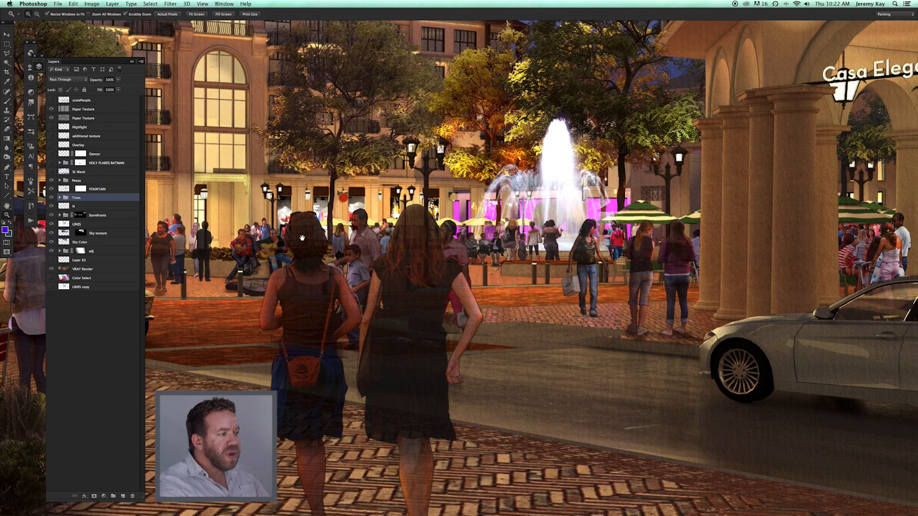
{"action": "left_click_drag", "start_coordinate": [659, 252], "coordinate": [575, 248]}
{"action": "left_click_drag", "start_coordinate": [685, 237], "coordinate": [755, 245]}
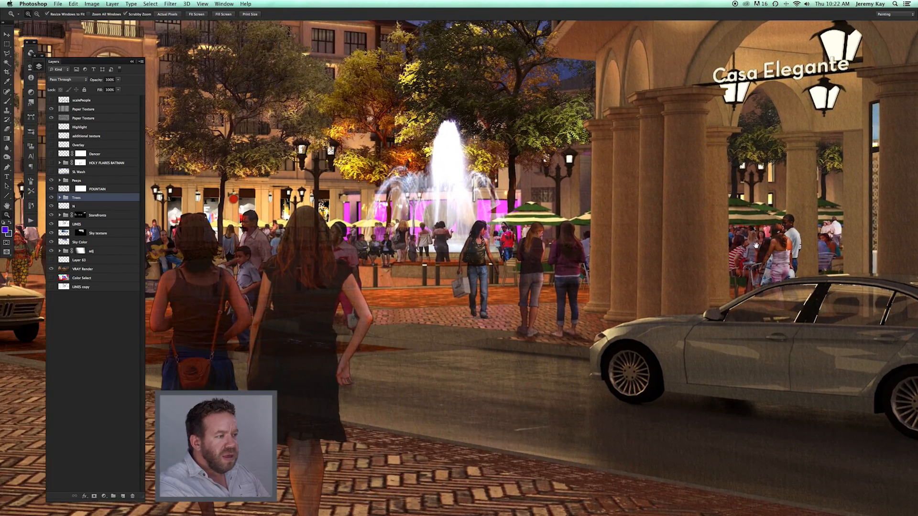
{"action": "left_click_drag", "start_coordinate": [245, 260], "coordinate": [645, 266]}
{"action": "left_click_drag", "start_coordinate": [706, 277], "coordinate": [622, 287]}
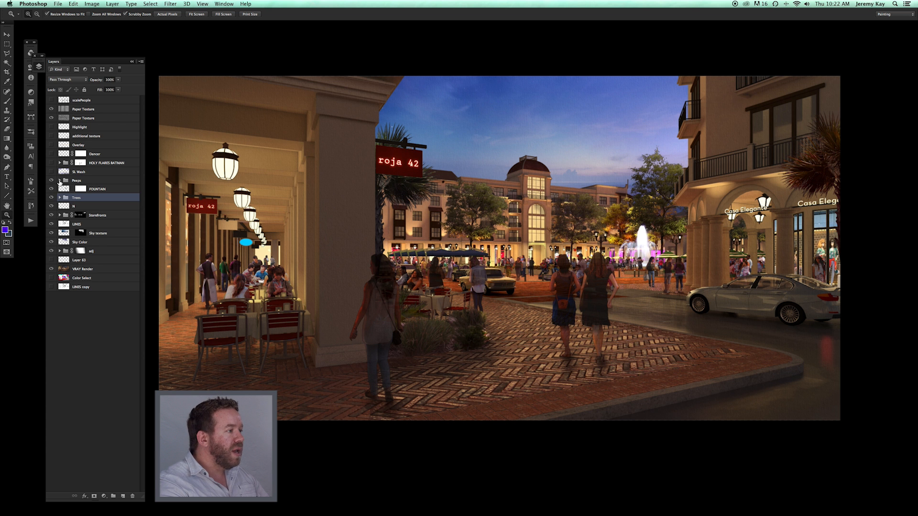
- Expand the Peeps group and look through its individual people layers
{"action": "left_click", "coordinate": [59, 181]}
{"action": "scroll", "coordinate": [79, 253], "scroll_direction": "down", "scroll_amount": 2}
{"action": "scroll", "coordinate": [80, 253], "scroll_direction": "down", "scroll_amount": 10}
{"action": "scroll", "coordinate": [79, 253], "scroll_direction": "down", "scroll_amount": 2}
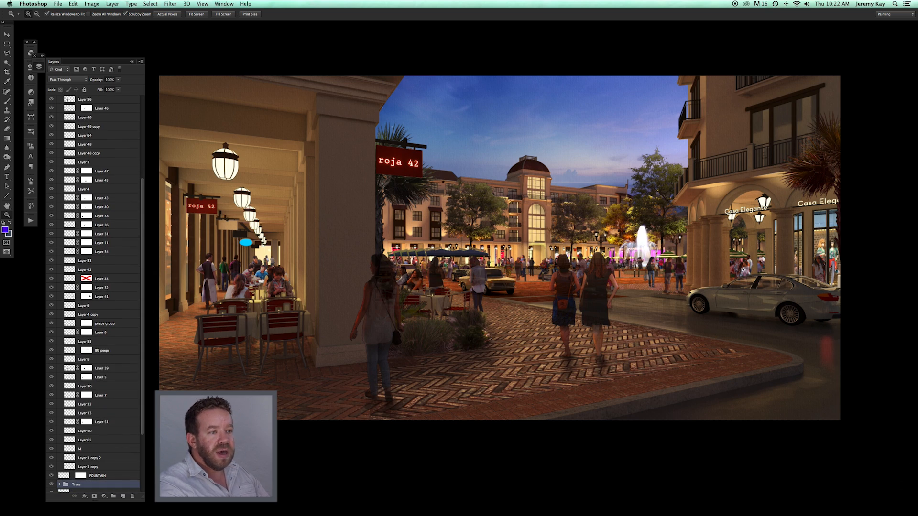
- Examine the couple and seated diners between the Casa Elegante columns behind the silver car
{"action": "left_click_drag", "start_coordinate": [743, 270], "coordinate": [801, 288]}
{"action": "left_click_drag", "start_coordinate": [784, 337], "coordinate": [487, 345]}
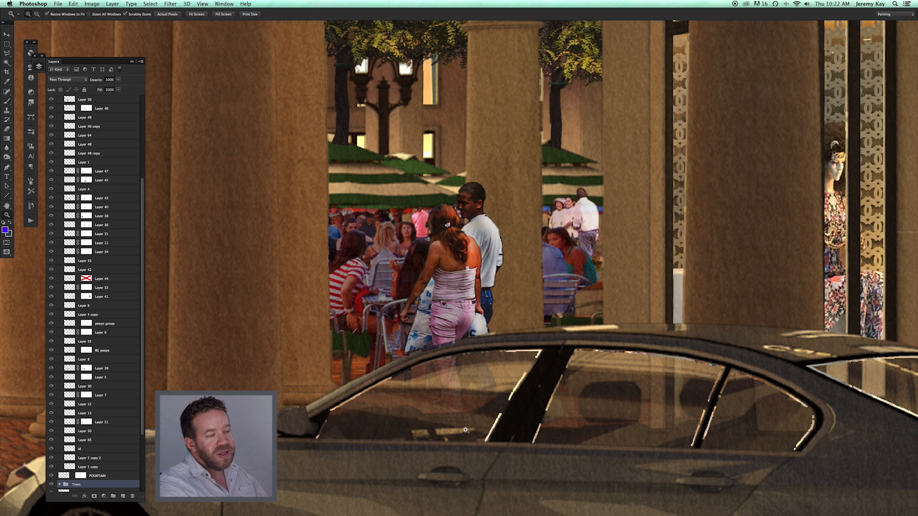
{"action": "scroll", "coordinate": [466, 428], "scroll_direction": "down", "scroll_amount": 3}
{"action": "left_click_drag", "start_coordinate": [536, 375], "coordinate": [497, 382]}
{"action": "left_click_drag", "start_coordinate": [357, 360], "coordinate": [733, 341]}
{"action": "left_click", "coordinate": [698, 376], "text": "alt"}
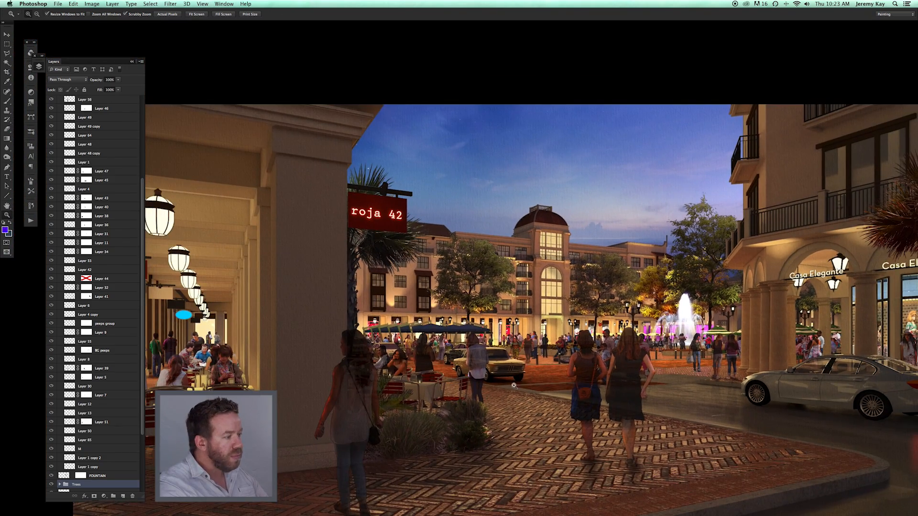
- Compare the scene with the M layer of the Peeps group hidden and shown, and select that layer
{"action": "left_click", "coordinate": [52, 450]}
{"action": "left_click", "coordinate": [51, 450]}
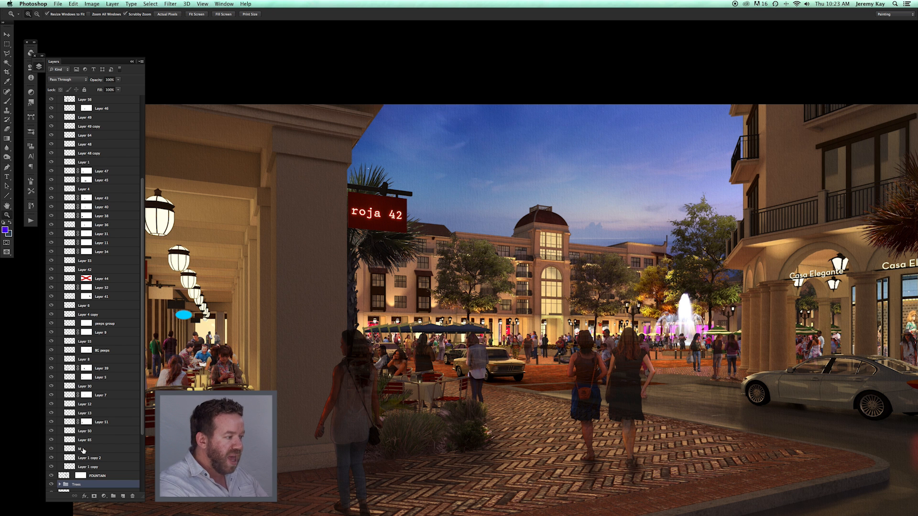
{"action": "left_click", "coordinate": [85, 450]}
{"action": "scroll", "coordinate": [88, 453], "scroll_direction": "up", "scroll_amount": 2}
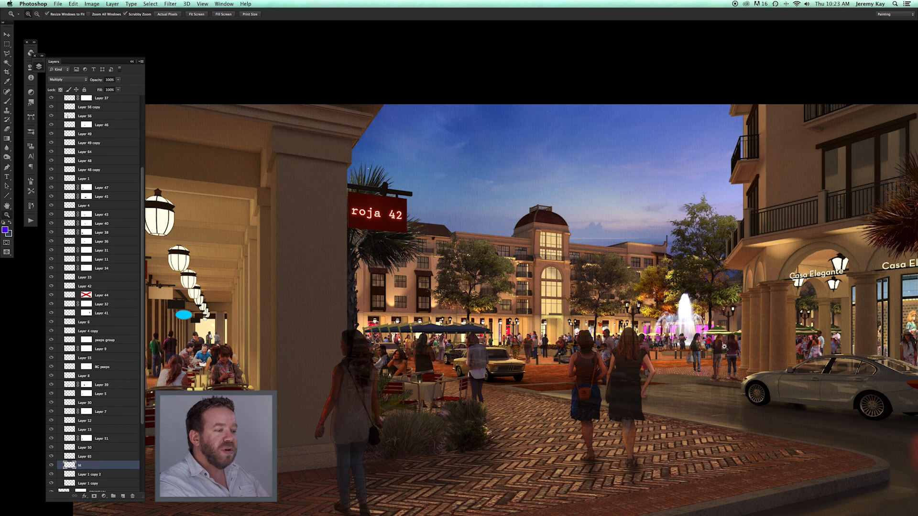
- Compare the scene and the two foreground women with the M layer hidden and shown, leaving the layer visible
{"action": "left_click", "coordinate": [52, 466]}
{"action": "left_click", "coordinate": [51, 466]}
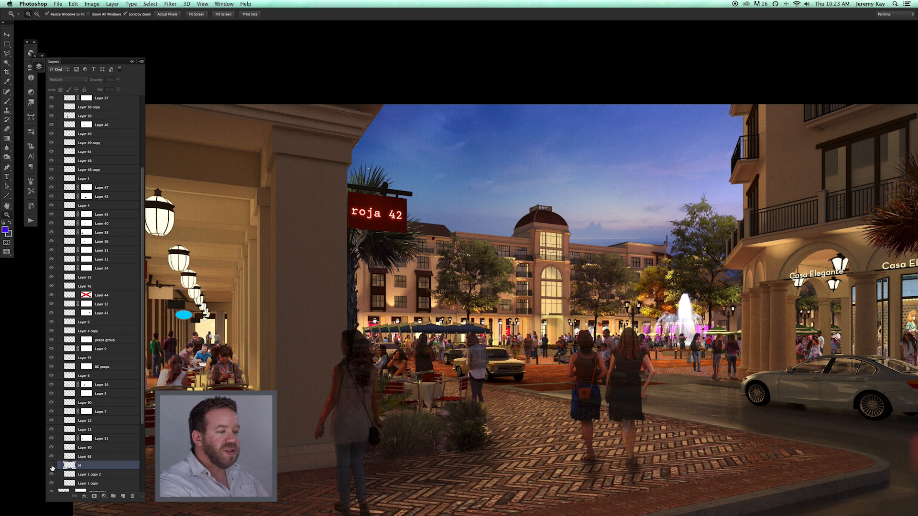
{"action": "left_click", "coordinate": [51, 466]}
{"action": "left_click_drag", "start_coordinate": [636, 460], "coordinate": [551, 363]}
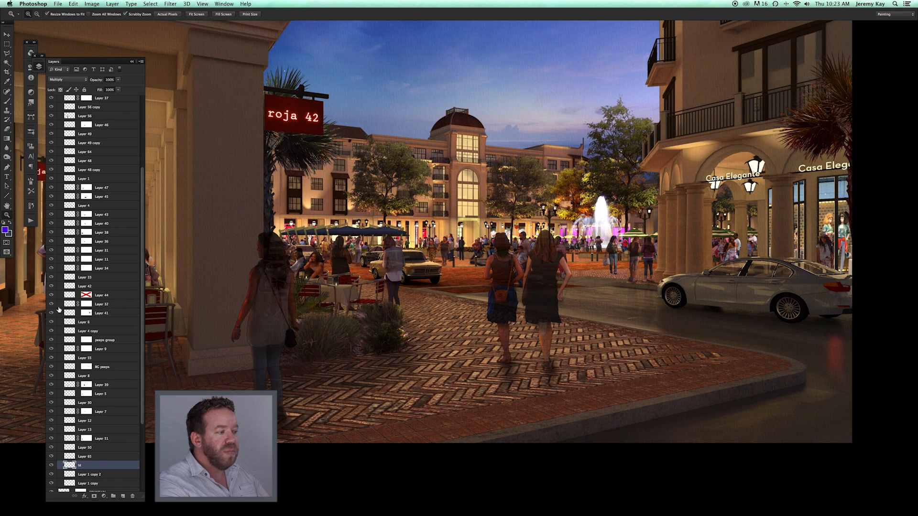
{"action": "left_click", "coordinate": [51, 467]}
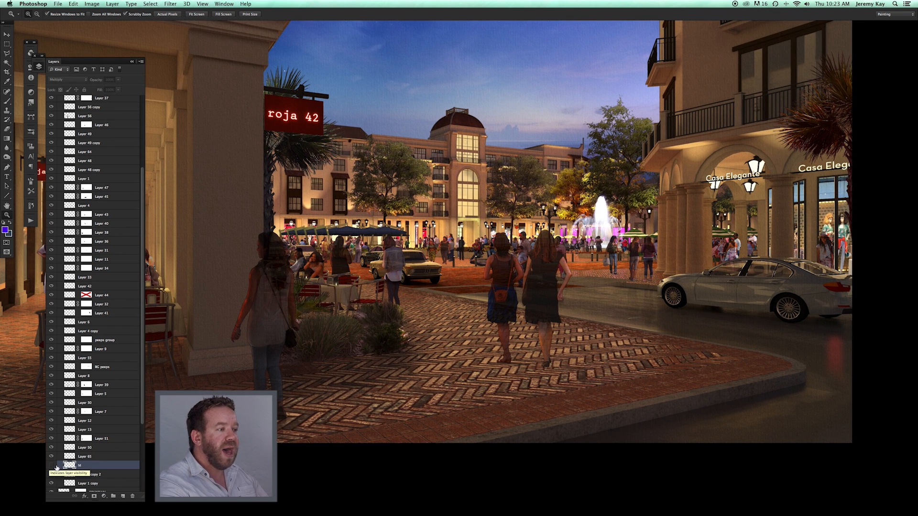
{"action": "left_click", "coordinate": [459, 282]}
{"action": "left_click_drag", "start_coordinate": [705, 323], "coordinate": [508, 377]}
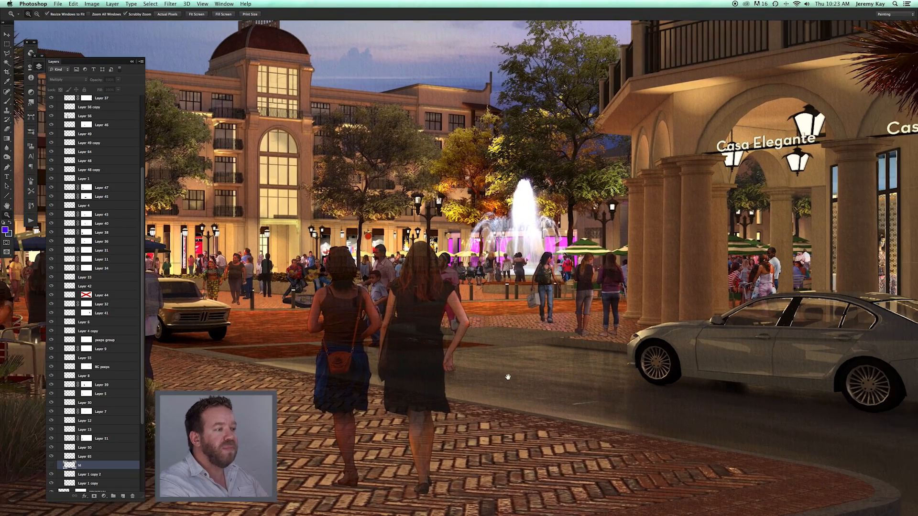
{"action": "left_click", "coordinate": [52, 466]}
- Collapse the Peeps group
{"action": "left_click_drag", "start_coordinate": [581, 323], "coordinate": [553, 323]}
{"action": "left_click_drag", "start_coordinate": [526, 293], "coordinate": [594, 275]}
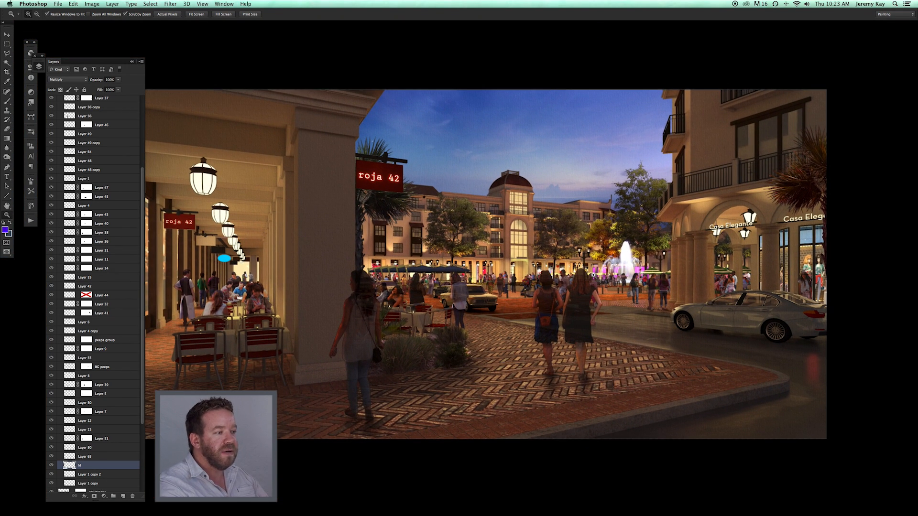
{"action": "scroll", "coordinate": [117, 206], "scroll_direction": "up", "scroll_amount": 5}
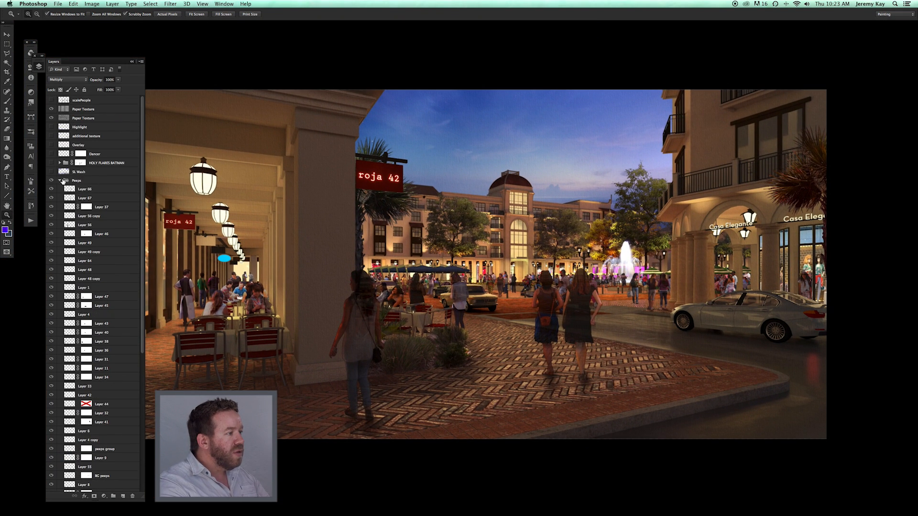
{"action": "left_click", "coordinate": [60, 181]}
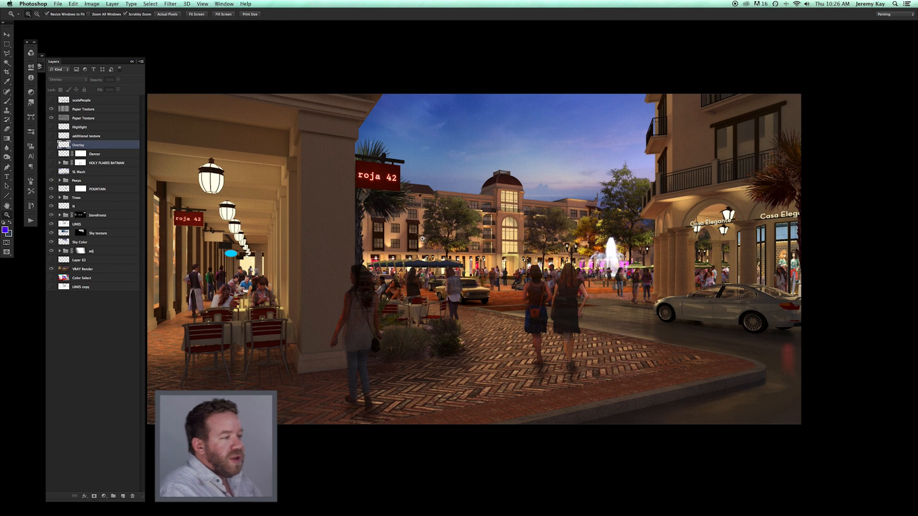
- Make the Overlay layer visible
{"action": "left_click", "coordinate": [520, 357]}
{"action": "left_click_drag", "start_coordinate": [485, 213], "coordinate": [511, 226]}
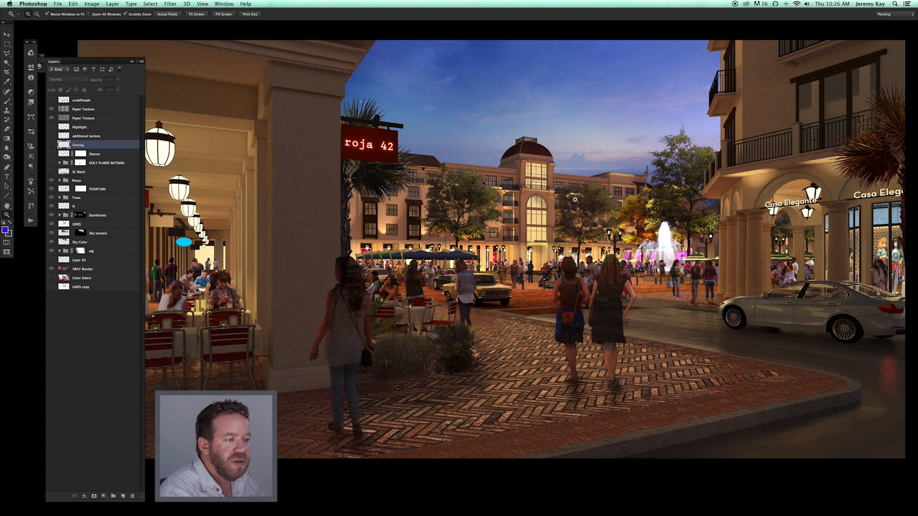
{"action": "left_click_drag", "start_coordinate": [577, 199], "coordinate": [565, 201]}
{"action": "left_click_drag", "start_coordinate": [483, 248], "coordinate": [497, 251]}
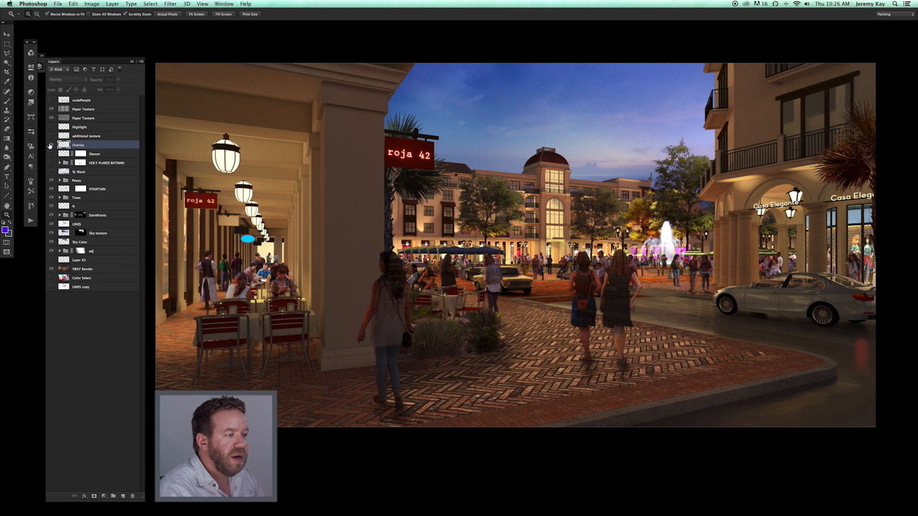
{"action": "left_click", "coordinate": [51, 145]}
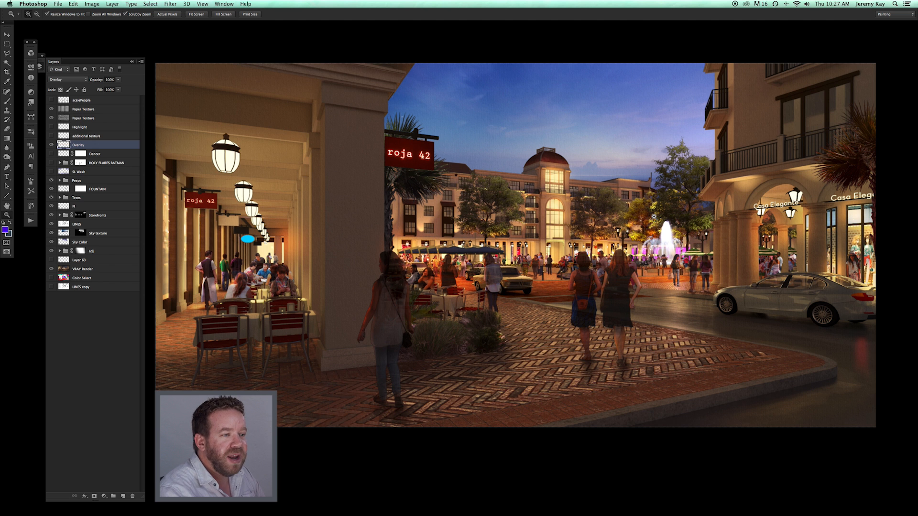
- Compare the whole plaza scene with the Overlay layer hidden and shown
{"action": "left_click_drag", "start_coordinate": [534, 220], "coordinate": [546, 196]}
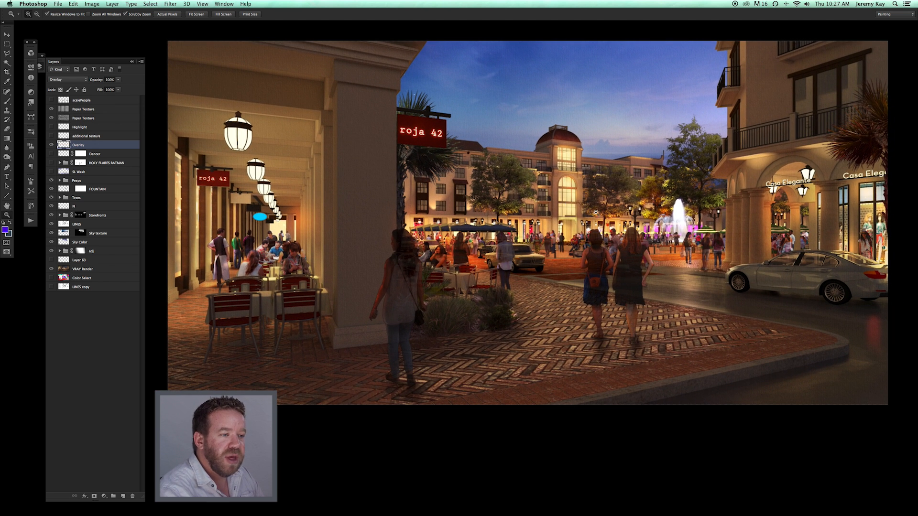
{"action": "left_click", "coordinate": [51, 145]}
{"action": "left_click", "coordinate": [52, 145]}
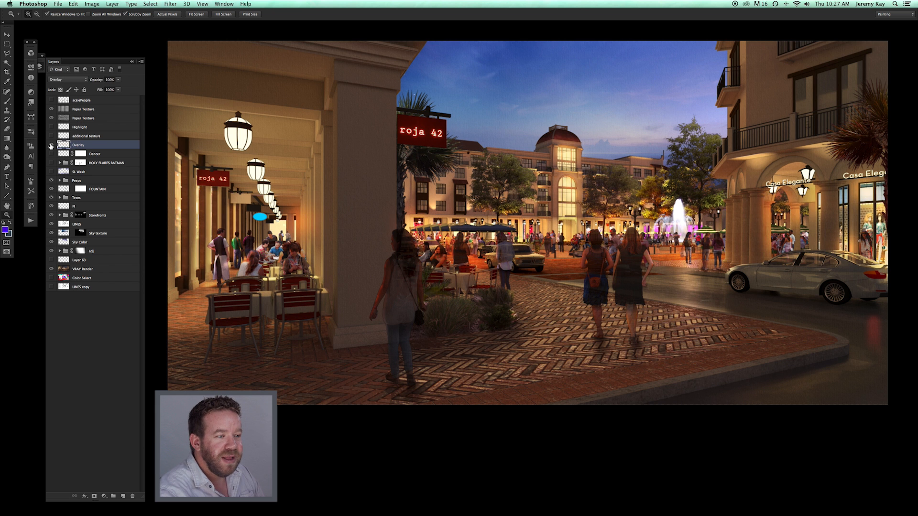
{"action": "left_click", "coordinate": [50, 145]}
{"action": "left_click", "coordinate": [50, 145]}
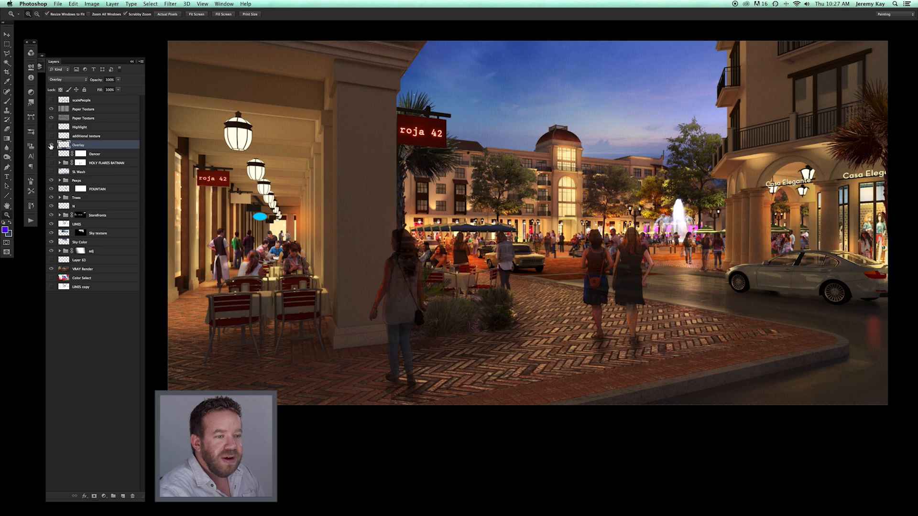
- Compare the lighting on the central building, trees and storefront crowd with the Overlay layer hidden and shown
{"action": "left_click", "coordinate": [553, 193]}
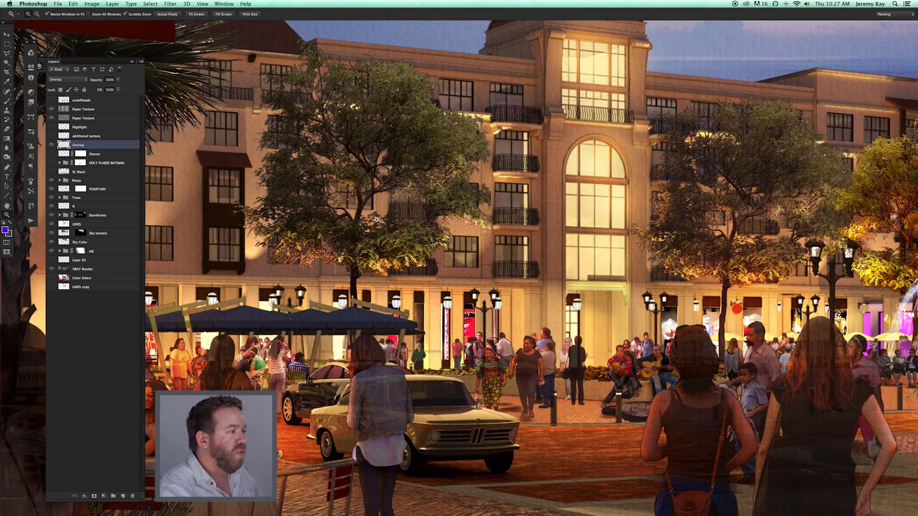
{"action": "left_click_drag", "start_coordinate": [534, 170], "coordinate": [469, 127]}
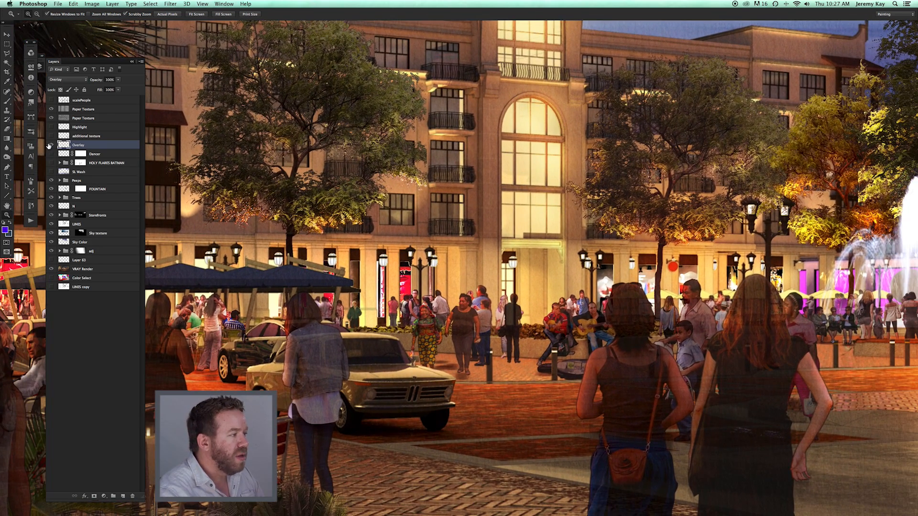
{"action": "left_click", "coordinate": [50, 145]}
{"action": "left_click", "coordinate": [50, 145]}
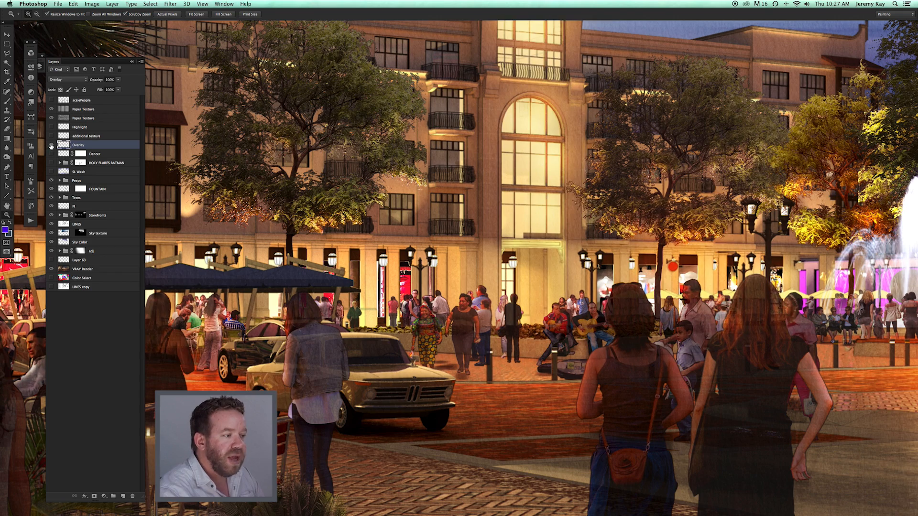
{"action": "left_click_drag", "start_coordinate": [557, 254], "coordinate": [525, 256]}
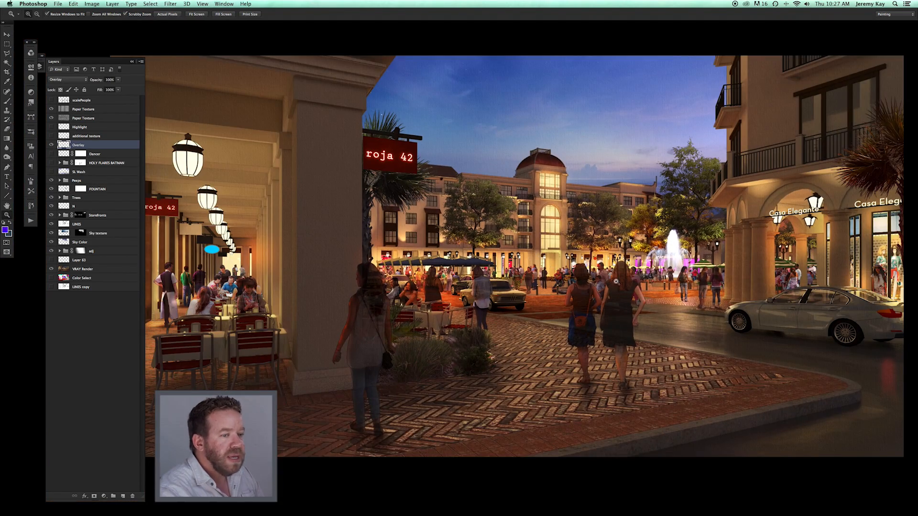
- Compare the light around the fountain, foreground women and Casa Elegante columns with the Overlay layer hidden and shown
{"action": "left_click_drag", "start_coordinate": [670, 306], "coordinate": [585, 287]}
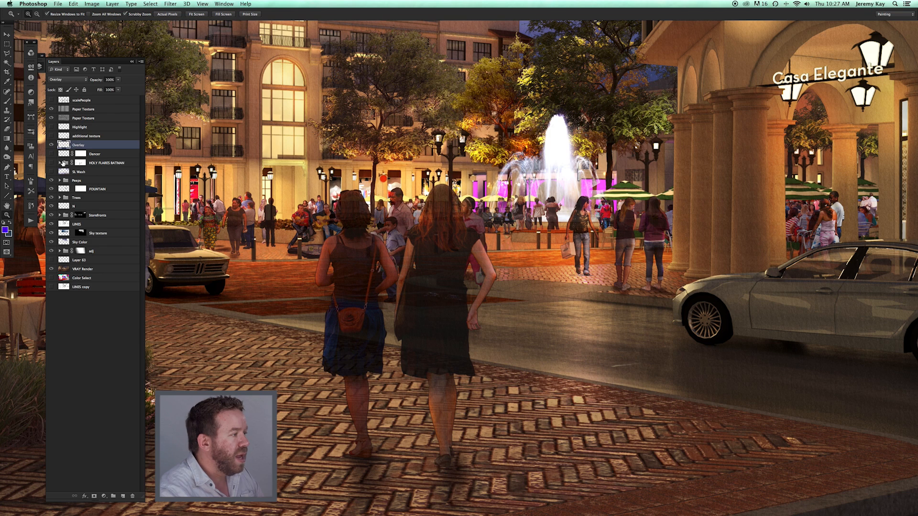
{"action": "left_click", "coordinate": [50, 145]}
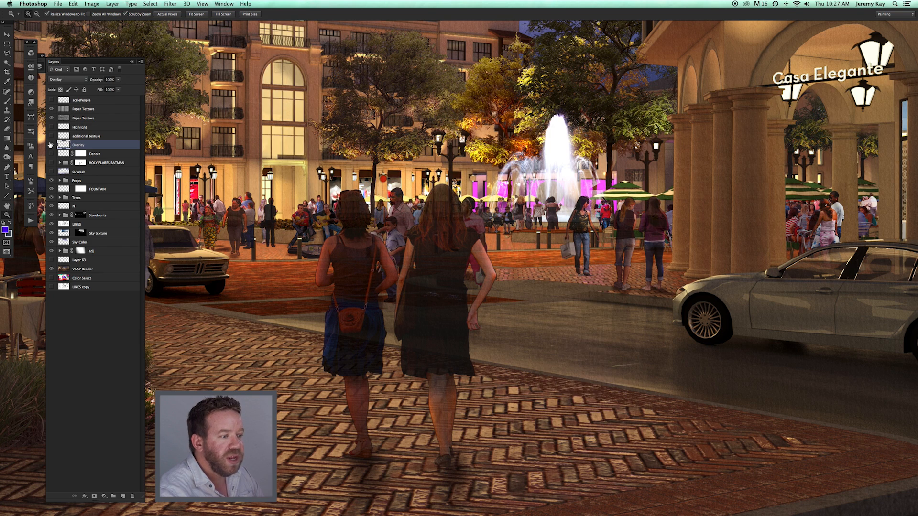
{"action": "left_click", "coordinate": [51, 146]}
{"action": "left_click", "coordinate": [610, 272]}
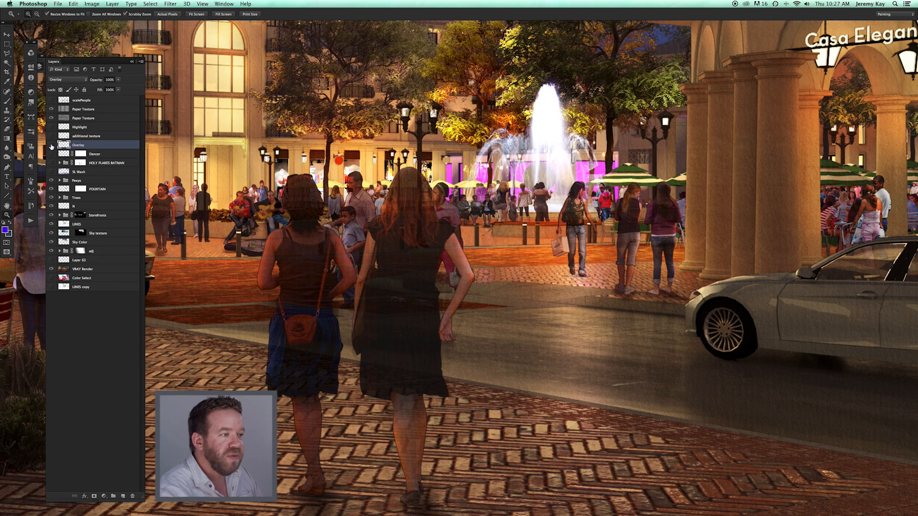
{"action": "left_click", "coordinate": [51, 146]}
{"action": "left_click", "coordinate": [51, 145]}
- Recheck the full illustration without the Overlay layer and leave the layer visible
{"action": "left_click", "coordinate": [532, 266], "text": "alt"}
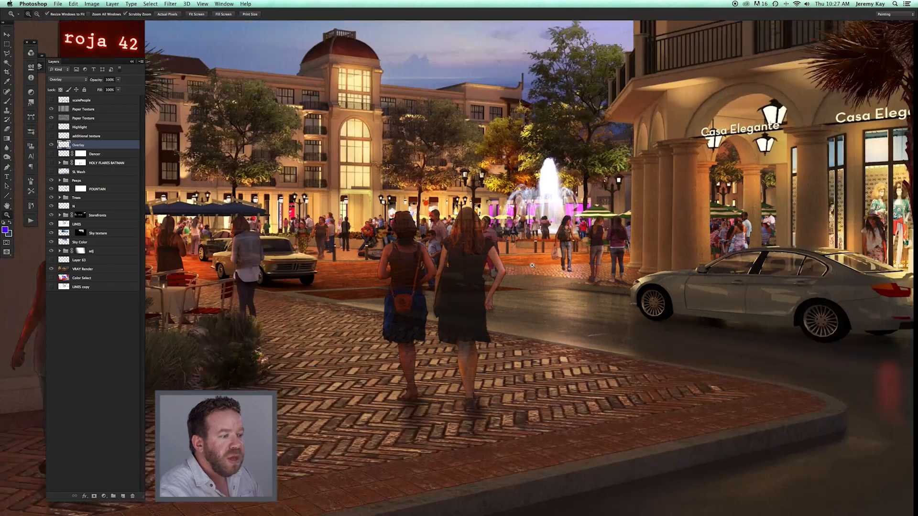
{"action": "left_click", "coordinate": [532, 265], "text": "alt"}
{"action": "left_click_drag", "start_coordinate": [535, 297], "coordinate": [580, 319]}
{"action": "left_click", "coordinate": [545, 322]}
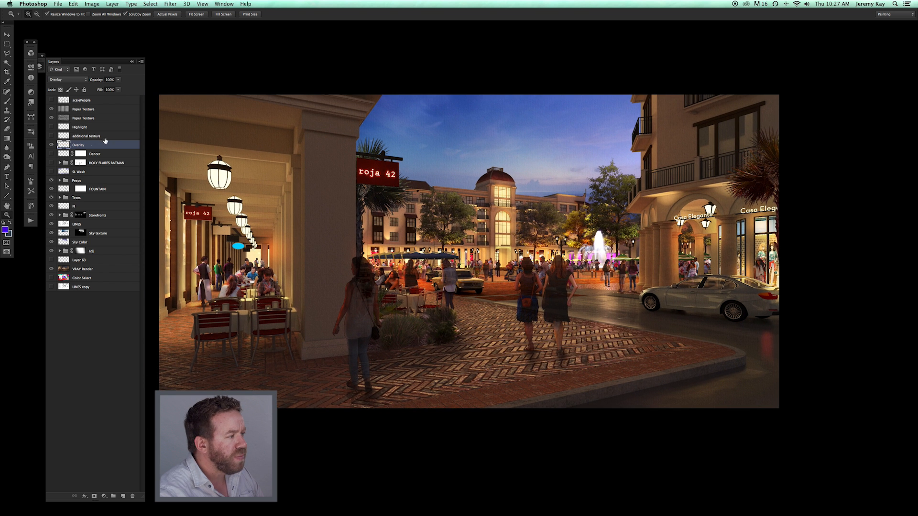
{"action": "left_click", "coordinate": [51, 145]}
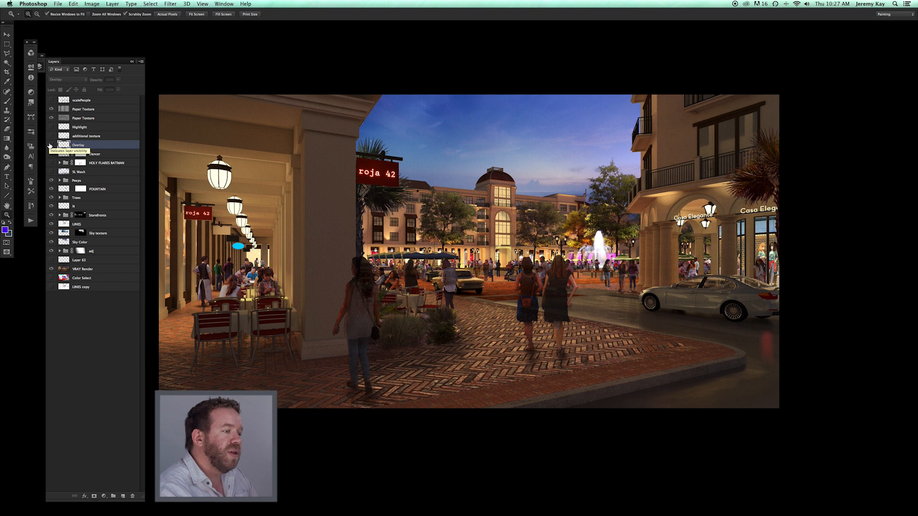
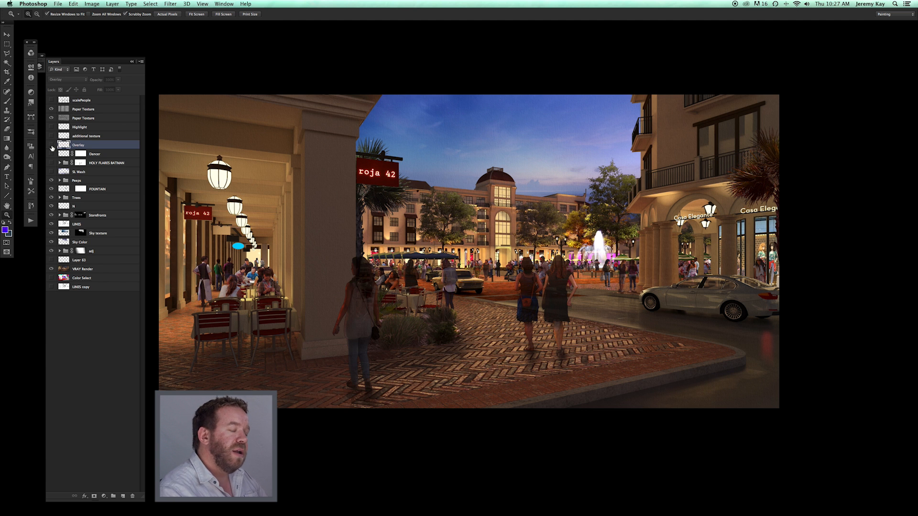
{"action": "left_click", "coordinate": [51, 146]}
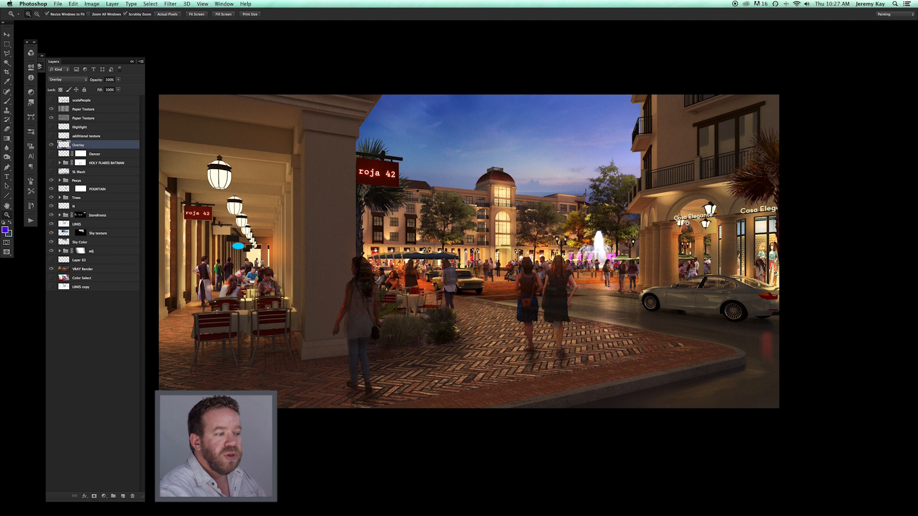
- Make the HOLY FLARES BATMAN group visible
{"action": "left_click_drag", "start_coordinate": [577, 311], "coordinate": [584, 311]}
{"action": "left_click_drag", "start_coordinate": [469, 270], "coordinate": [485, 259]}
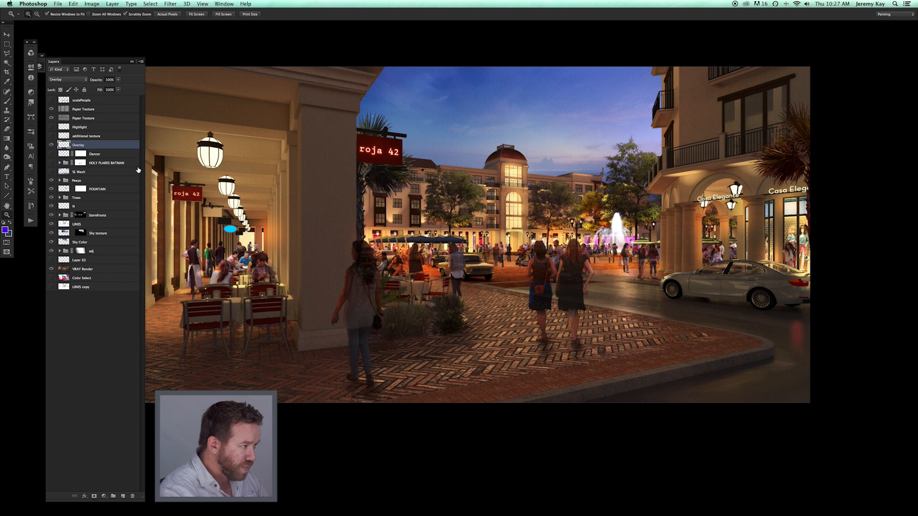
{"action": "left_click_drag", "start_coordinate": [451, 227], "coordinate": [454, 236]}
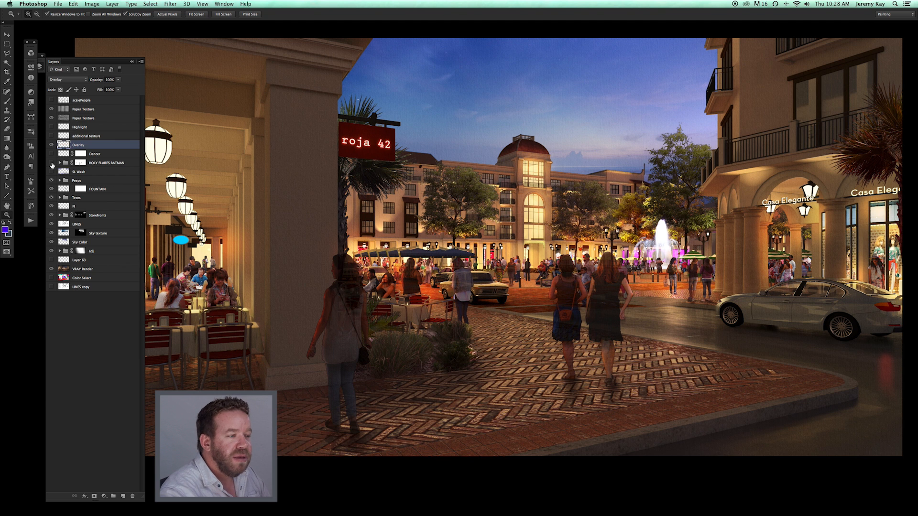
{"action": "left_click", "coordinate": [52, 163]}
{"action": "left_click_drag", "start_coordinate": [379, 217], "coordinate": [315, 209]}
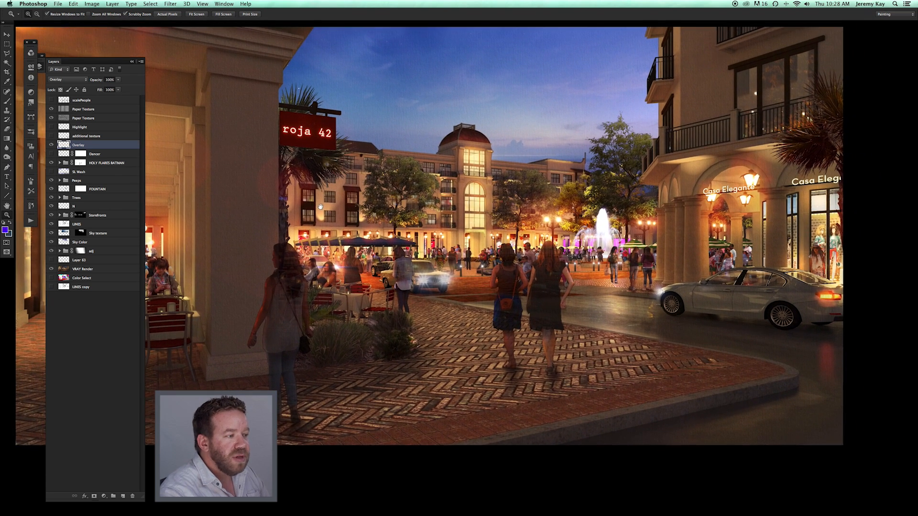
- Compare the street lamps and car headlights with the HOLY FLARES BATMAN group hidden and shown
{"action": "left_click", "coordinate": [52, 164]}
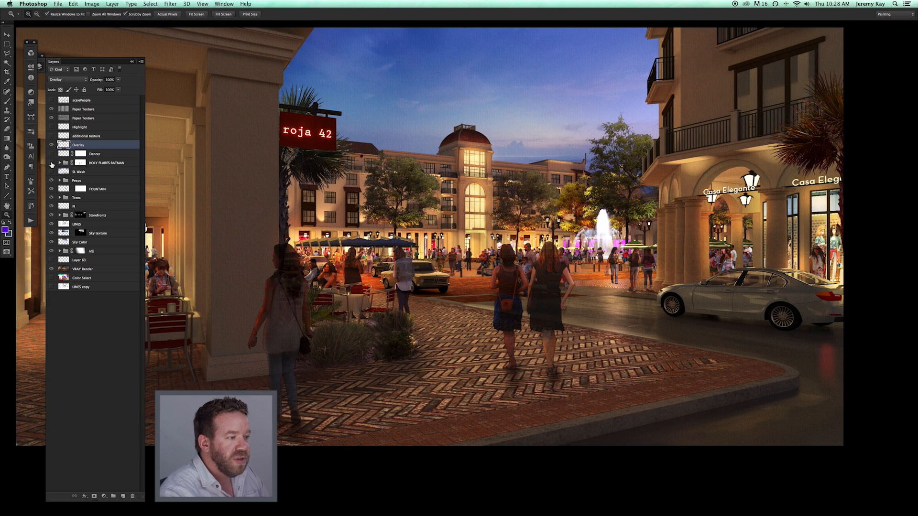
{"action": "left_click", "coordinate": [52, 164]}
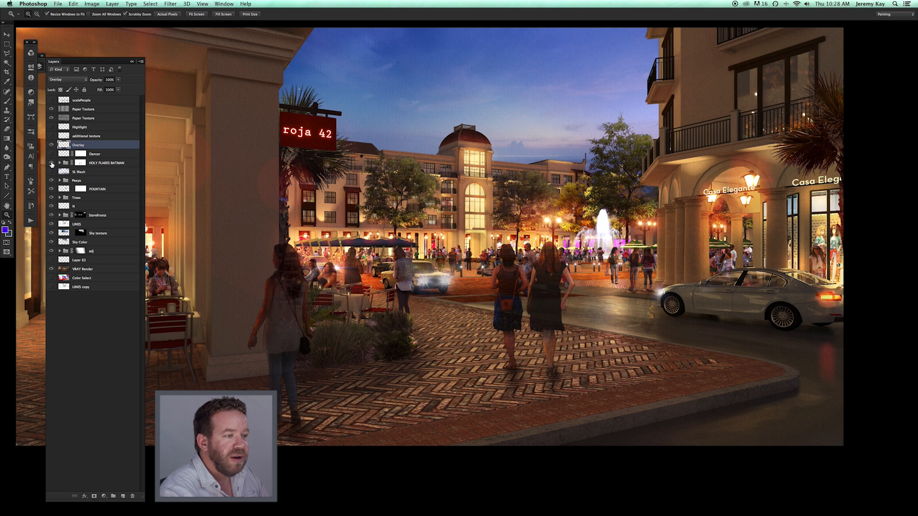
{"action": "left_click", "coordinate": [52, 163]}
{"action": "left_click", "coordinate": [51, 163]}
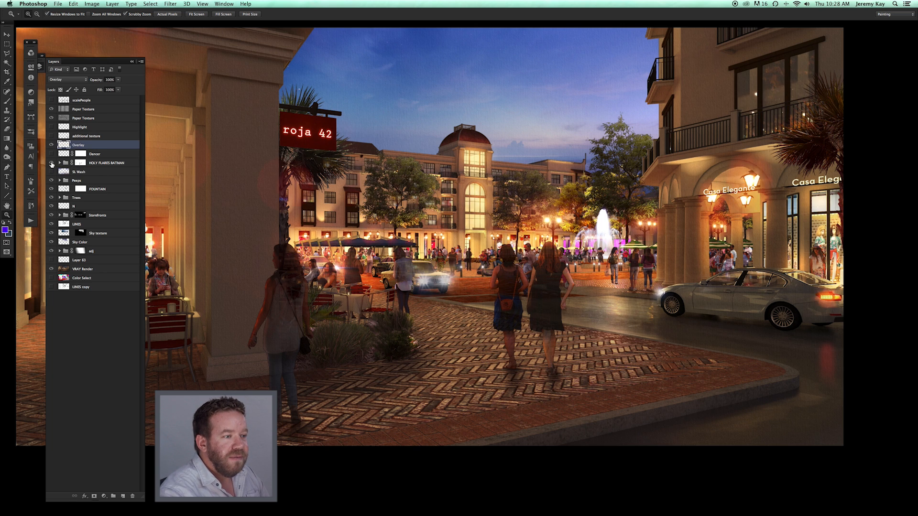
- Expand the HOLY FLARES BATMAN group and look through its individual flare layers
{"action": "left_click", "coordinate": [464, 234]}
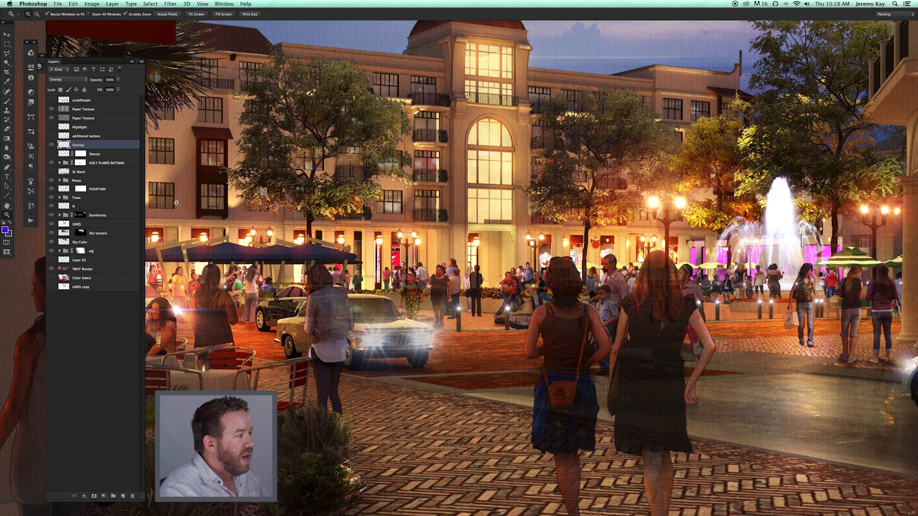
{"action": "left_click", "coordinate": [60, 163]}
{"action": "scroll", "coordinate": [78, 180], "scroll_direction": "down", "scroll_amount": 5}
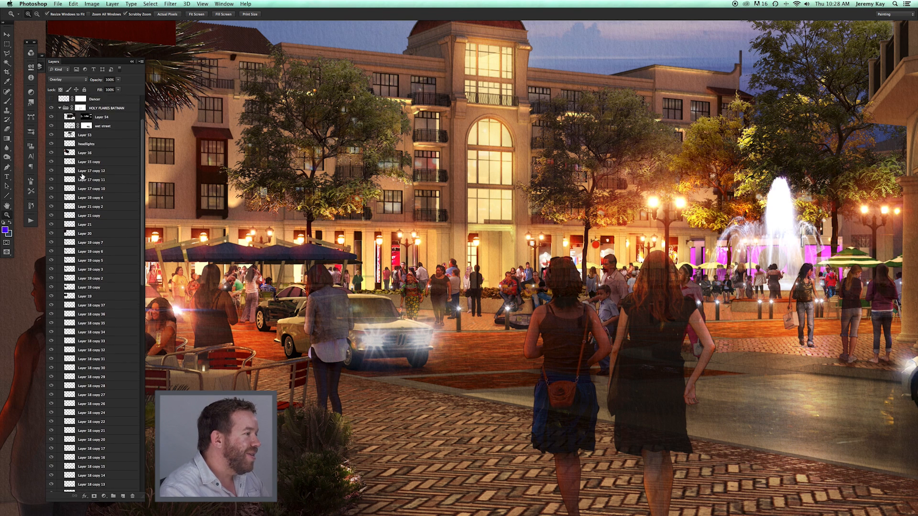
{"action": "scroll", "coordinate": [82, 177], "scroll_direction": "down", "scroll_amount": 1}
{"action": "scroll", "coordinate": [97, 182], "scroll_direction": "down", "scroll_amount": 1}
{"action": "scroll", "coordinate": [94, 187], "scroll_direction": "down", "scroll_amount": 10}
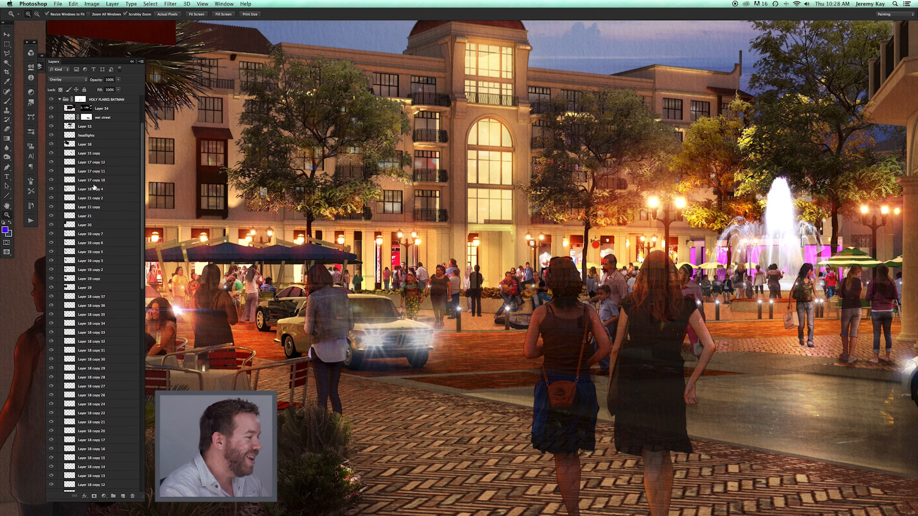
{"action": "scroll", "coordinate": [94, 187], "scroll_direction": "down", "scroll_amount": 6}
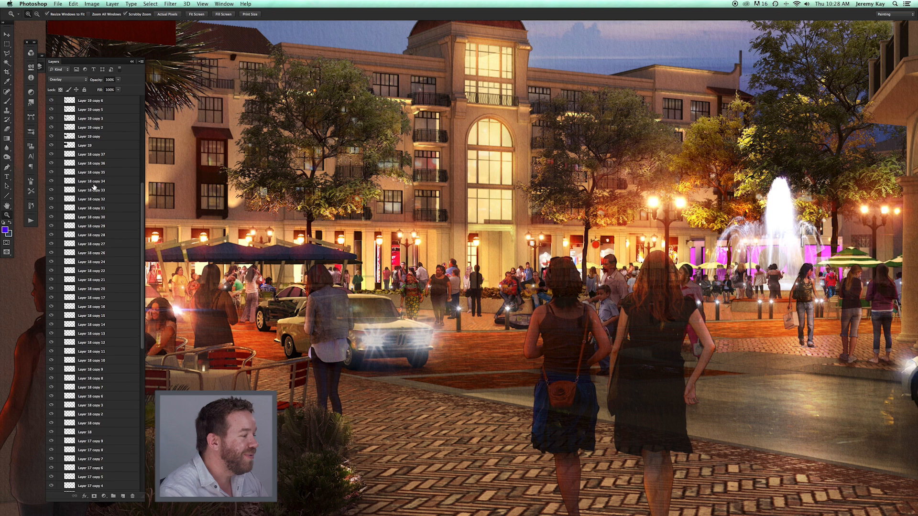
- Select the plaza bollard's flare layer, Layer 18, by choosing it from the layers stacked under the light in the image
{"action": "scroll", "coordinate": [94, 187], "scroll_direction": "down", "scroll_amount": 18}
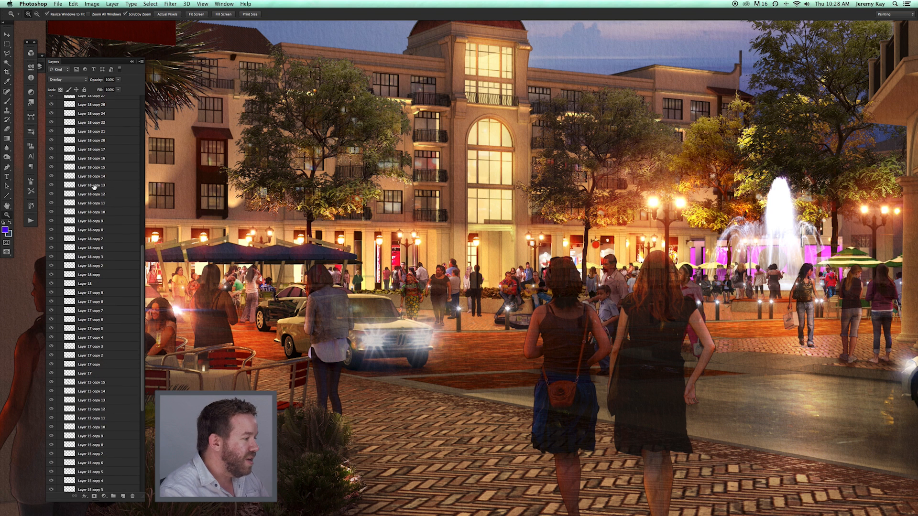
{"action": "scroll", "coordinate": [94, 186], "scroll_direction": "up", "scroll_amount": 20}
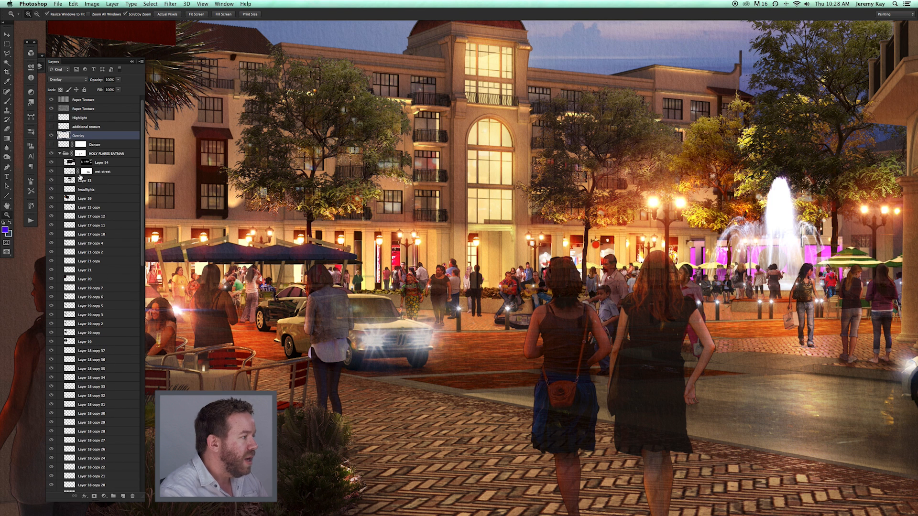
{"action": "key", "text": "v"}
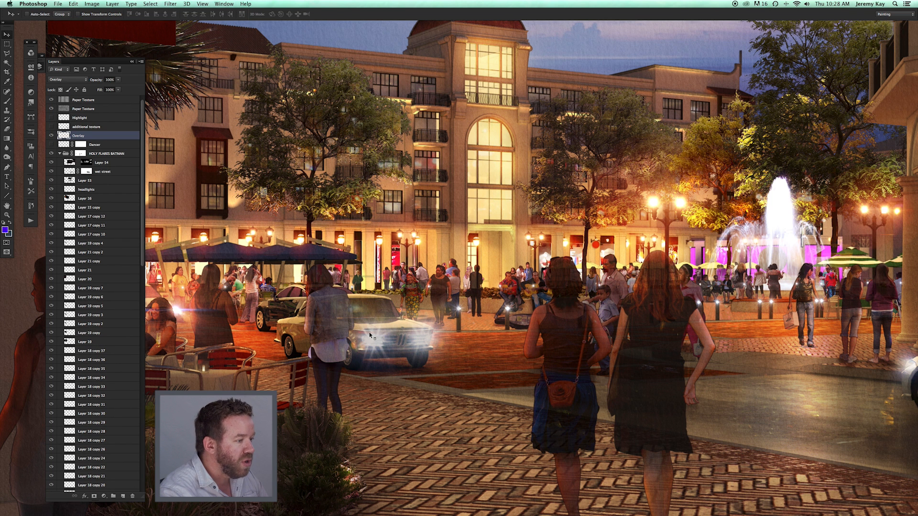
{"action": "right_click", "coordinate": [371, 338]}
{"action": "left_click", "coordinate": [316, 316]}
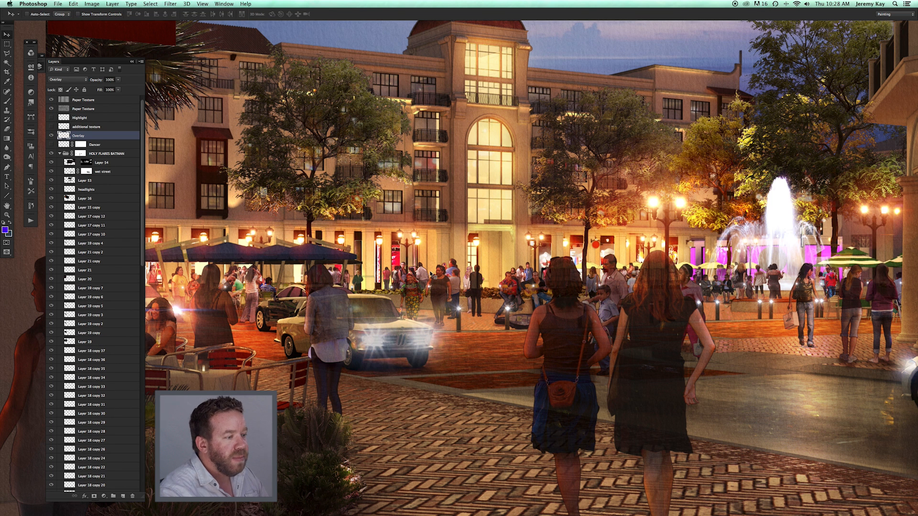
{"action": "right_click", "coordinate": [508, 311]}
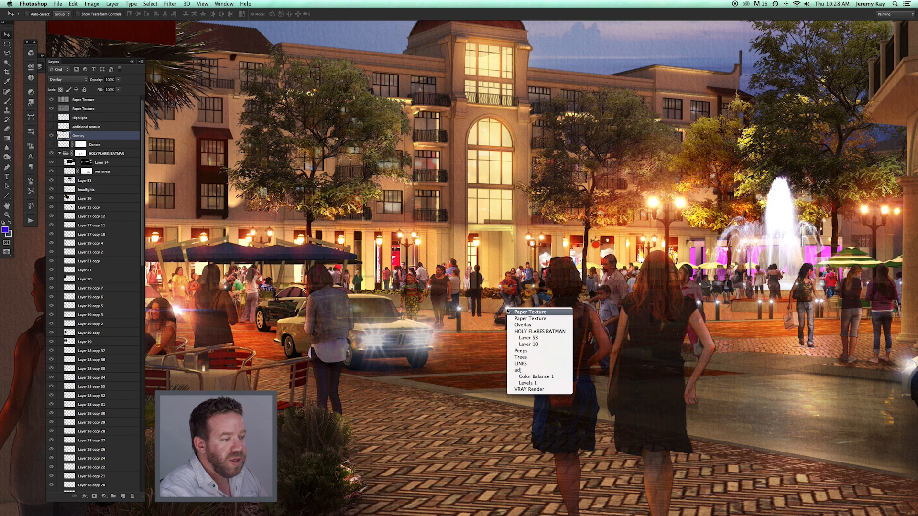
{"action": "left_click", "coordinate": [509, 338]}
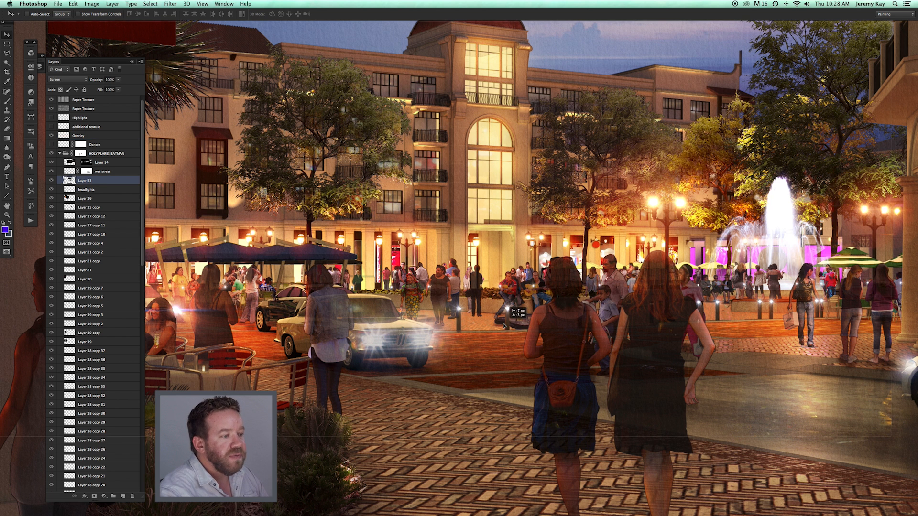
{"action": "right_click", "coordinate": [508, 308]}
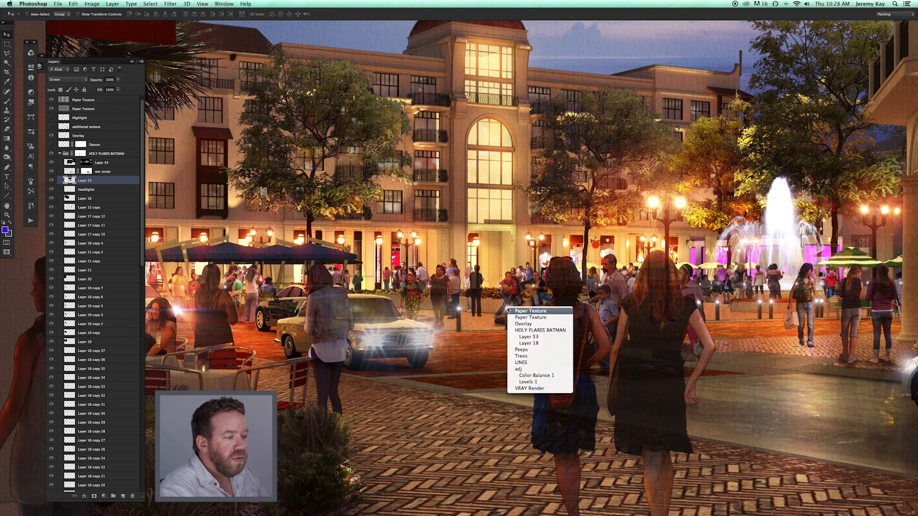
{"action": "left_click", "coordinate": [515, 323]}
{"action": "mouse_move", "coordinate": [514, 323]}
{"action": "left_mouse_down"}
{"action": "mouse_move", "coordinate": [511, 313]}
{"action": "mouse_move", "coordinate": [499, 382]}
{"action": "mouse_move", "coordinate": [569, 368]}
{"action": "mouse_move", "coordinate": [529, 313]}
{"action": "mouse_move", "coordinate": [515, 223]}
{"action": "mouse_move", "coordinate": [574, 53]}
{"action": "mouse_move", "coordinate": [587, 47]}
{"action": "mouse_move", "coordinate": [577, 58]}
{"action": "mouse_move", "coordinate": [540, 294]}
{"action": "mouse_move", "coordinate": [512, 324]}
{"action": "left_mouse_up"}
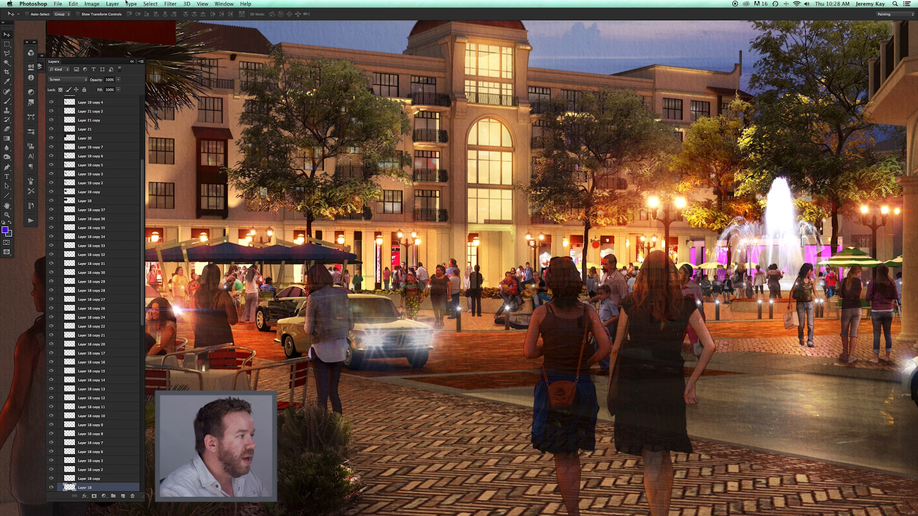
- Show Layer 18 in Normal blending mode to inspect the flare's black background, and return it to Screen
{"action": "left_click_drag", "start_coordinate": [329, 206], "coordinate": [343, 208]}
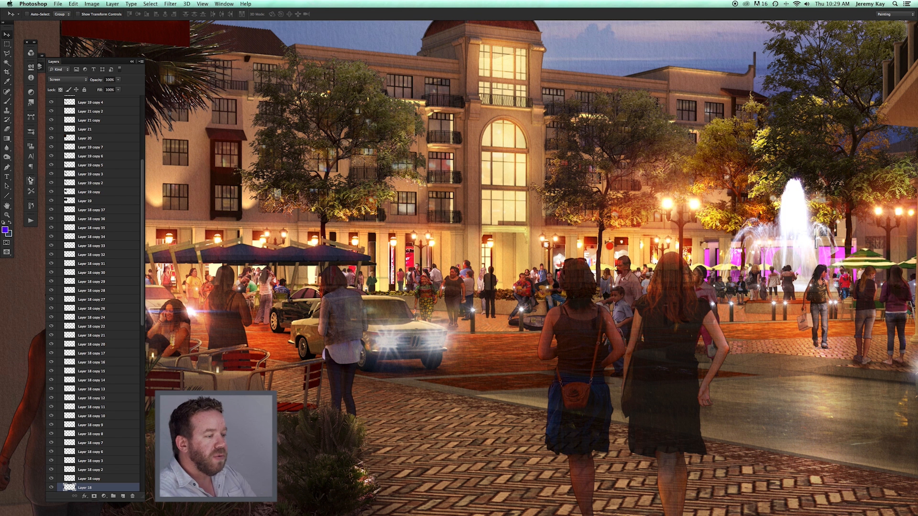
{"action": "left_click", "coordinate": [52, 81]}
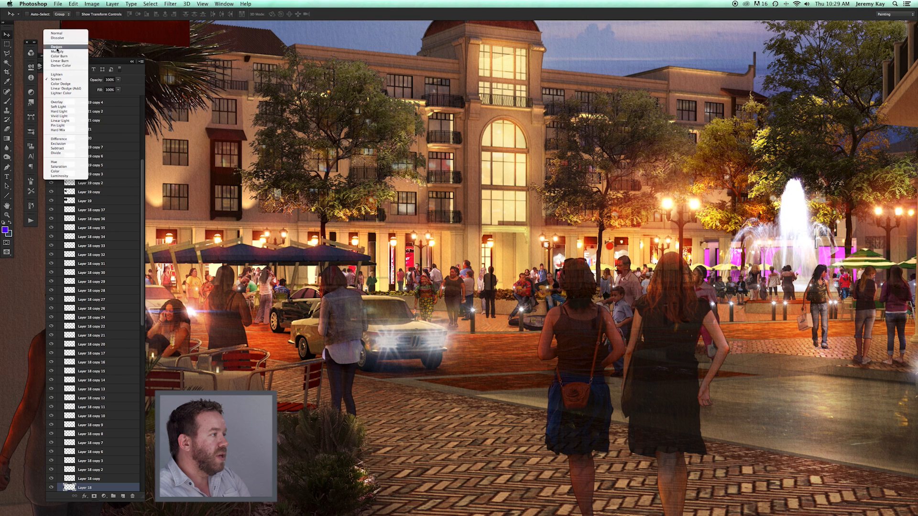
{"action": "left_click", "coordinate": [59, 35]}
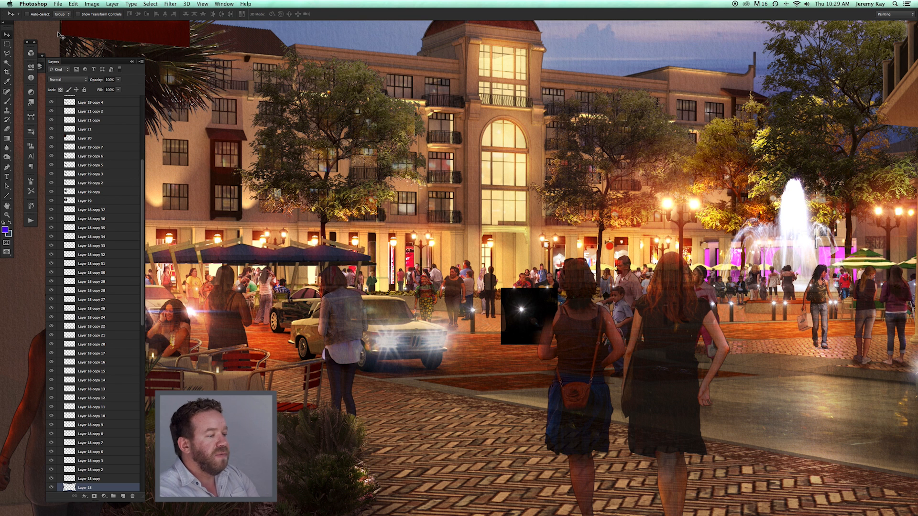
{"action": "left_click", "coordinate": [71, 80]}
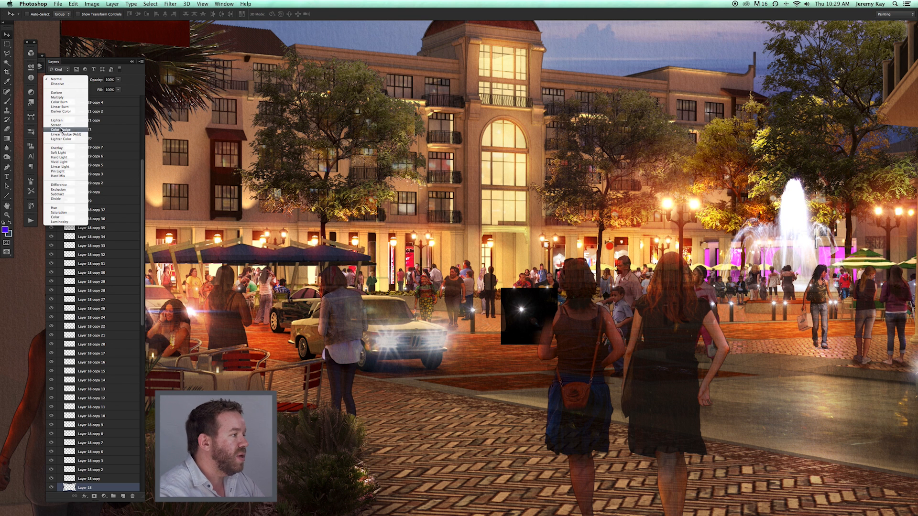
{"action": "left_click", "coordinate": [61, 127]}
- Collapse the HOLY FLARES BATMAN group with the whole illustration in view
{"action": "left_click", "coordinate": [7, 214]}
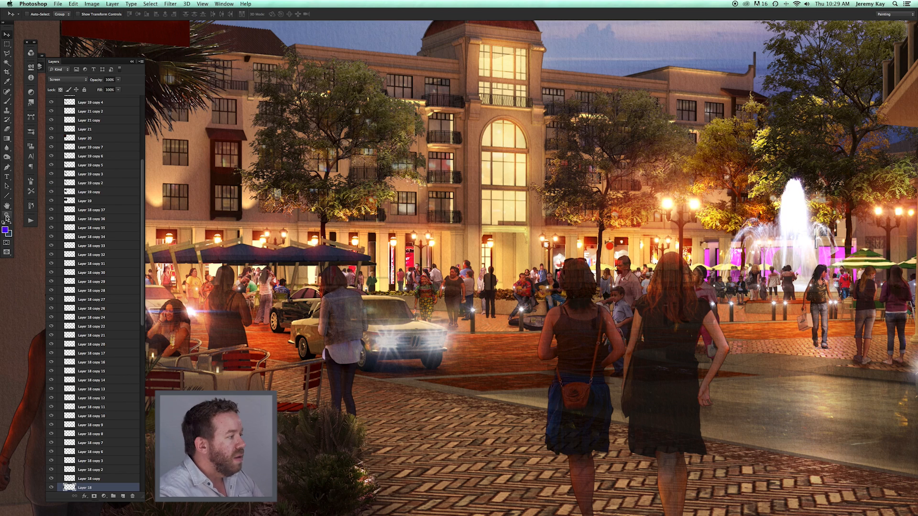
{"action": "left_click_drag", "start_coordinate": [488, 274], "coordinate": [402, 292]}
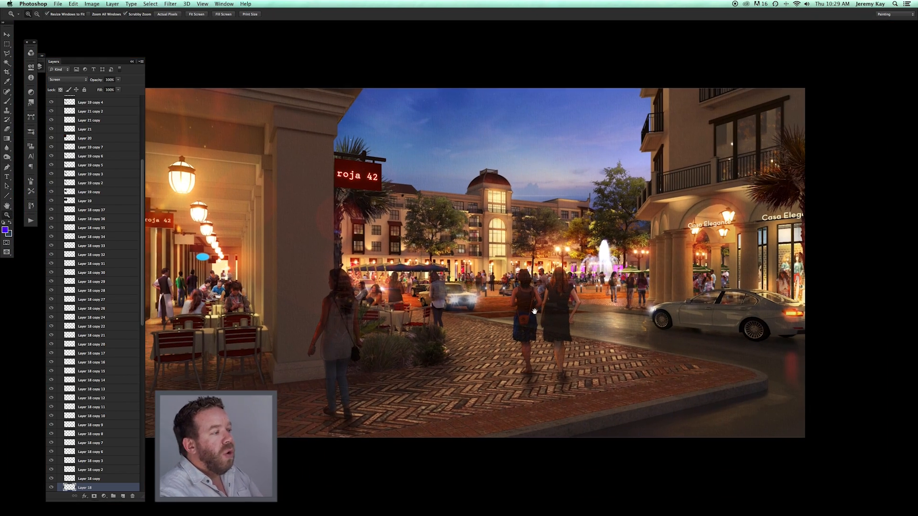
{"action": "scroll", "coordinate": [101, 104], "scroll_direction": "up", "scroll_amount": 5}
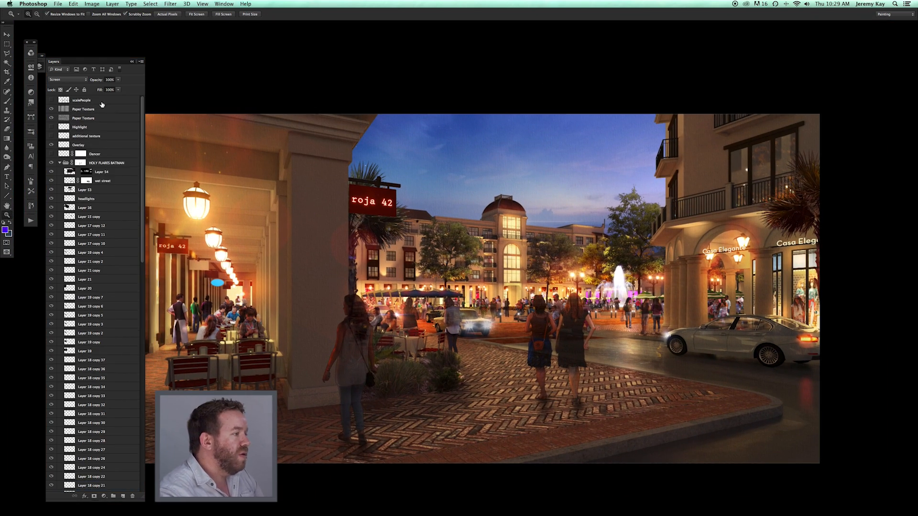
{"action": "left_click", "coordinate": [60, 163]}
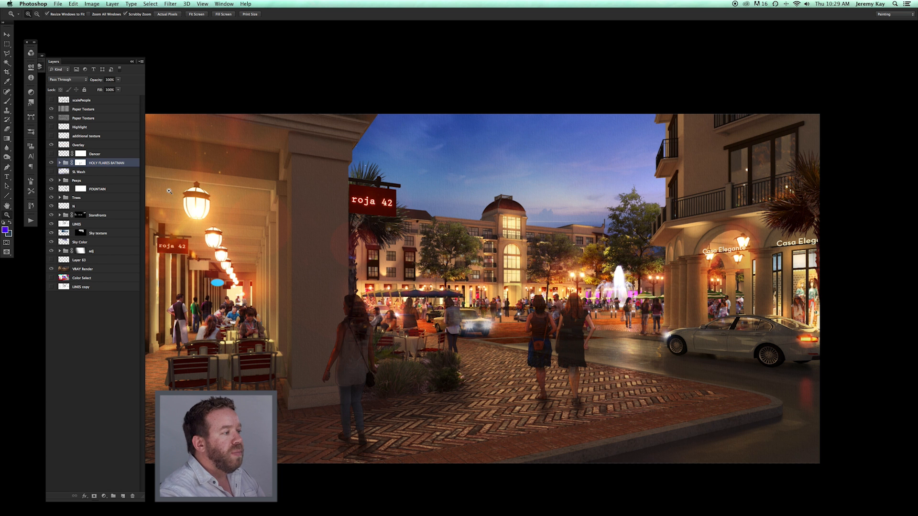
- Hide the interface panels and examine the plaza, fountain, people and car up close
{"action": "left_click_drag", "start_coordinate": [478, 285], "coordinate": [513, 265]}
{"action": "key", "text": "Tab"}
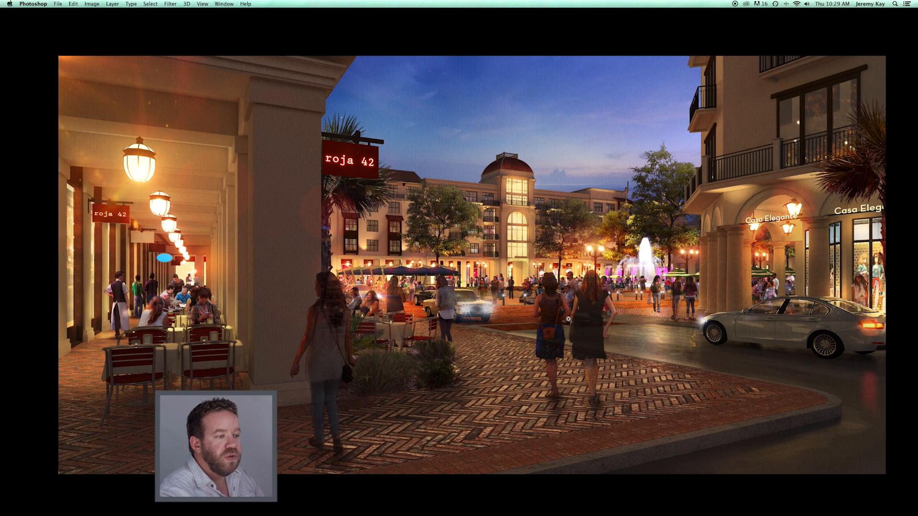
{"action": "left_click", "coordinate": [568, 319]}
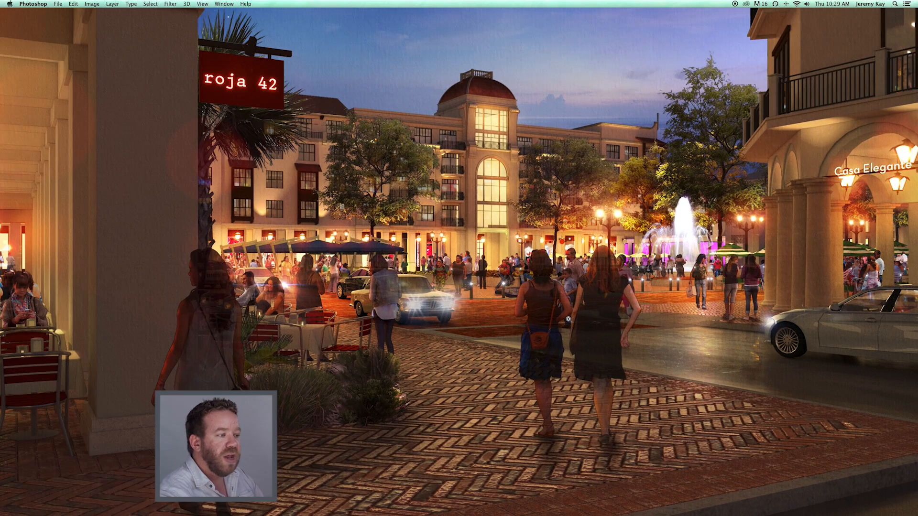
{"action": "left_click_drag", "start_coordinate": [865, 305], "coordinate": [688, 301]}
{"action": "left_click", "coordinate": [733, 270]}
{"action": "left_click_drag", "start_coordinate": [750, 273], "coordinate": [731, 280]}
{"action": "left_click_drag", "start_coordinate": [578, 302], "coordinate": [635, 303]}
- Examine the arcade diners and lanterns up close, review the wider illustration, and bring the interface panels back
{"action": "left_click_drag", "start_coordinate": [63, 277], "coordinate": [98, 281]}
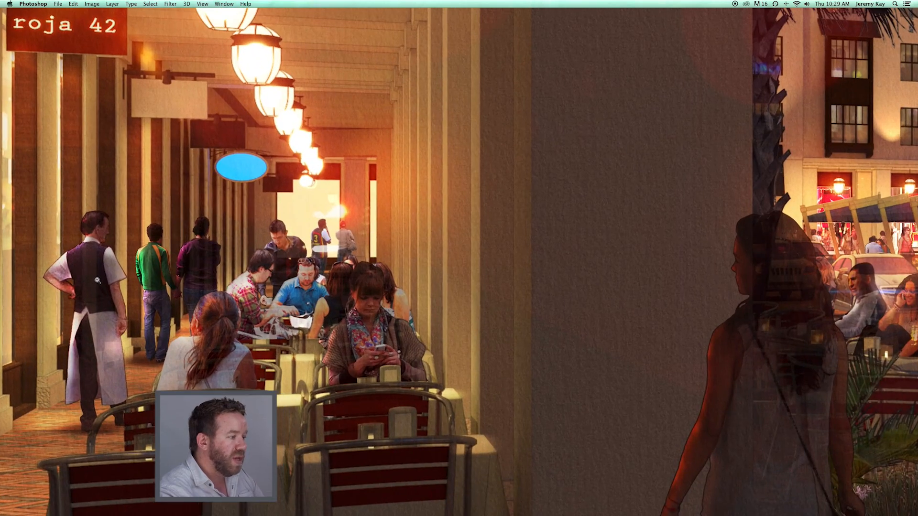
{"action": "left_click_drag", "start_coordinate": [263, 266], "coordinate": [228, 265]}
{"action": "left_click_drag", "start_coordinate": [603, 167], "coordinate": [418, 191]}
{"action": "mouse_move", "coordinate": [594, 259]}
{"action": "left_mouse_down"}
{"action": "mouse_move", "coordinate": [615, 264]}
{"action": "mouse_move", "coordinate": [599, 268]}
{"action": "left_mouse_up"}
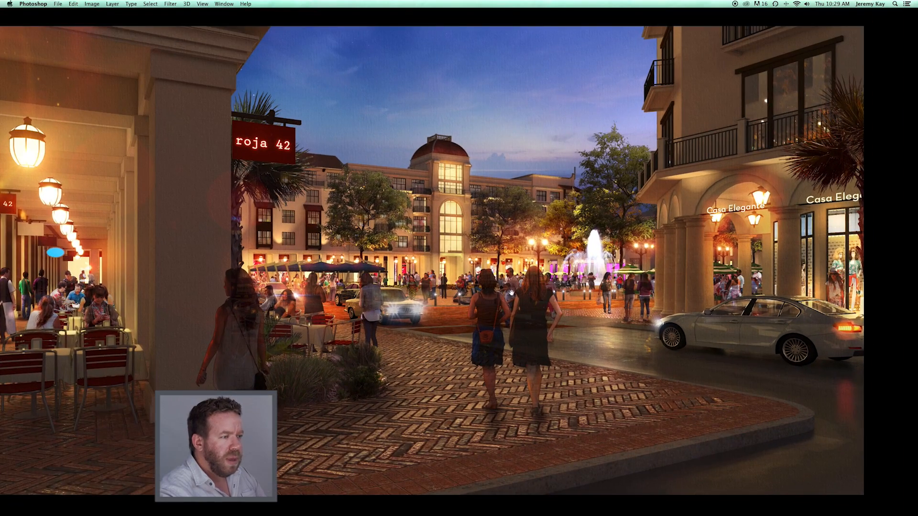
{"action": "left_click_drag", "start_coordinate": [510, 293], "coordinate": [528, 293]}
{"action": "key", "text": "Tab"}
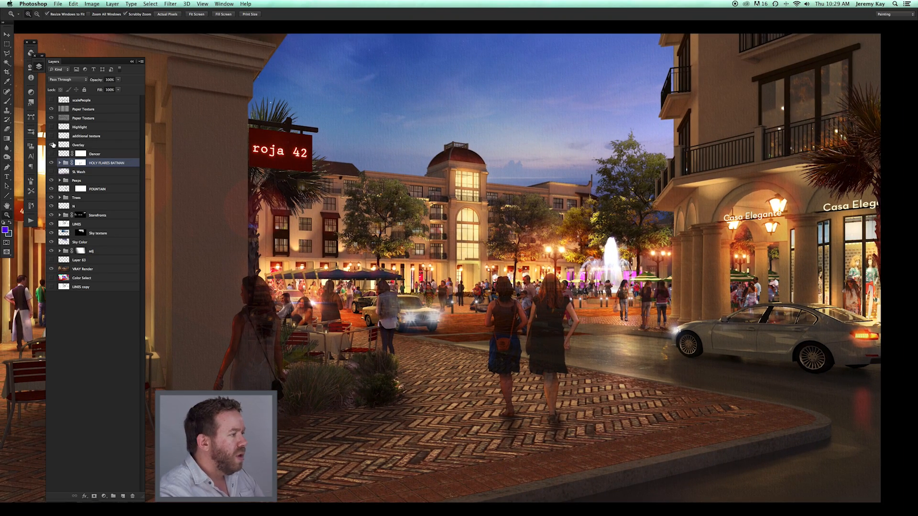
- Hide the Overlay layer and the HOLY FLARES BATMAN group to review the full illustration without glow or flares
{"action": "left_click", "coordinate": [51, 163]}
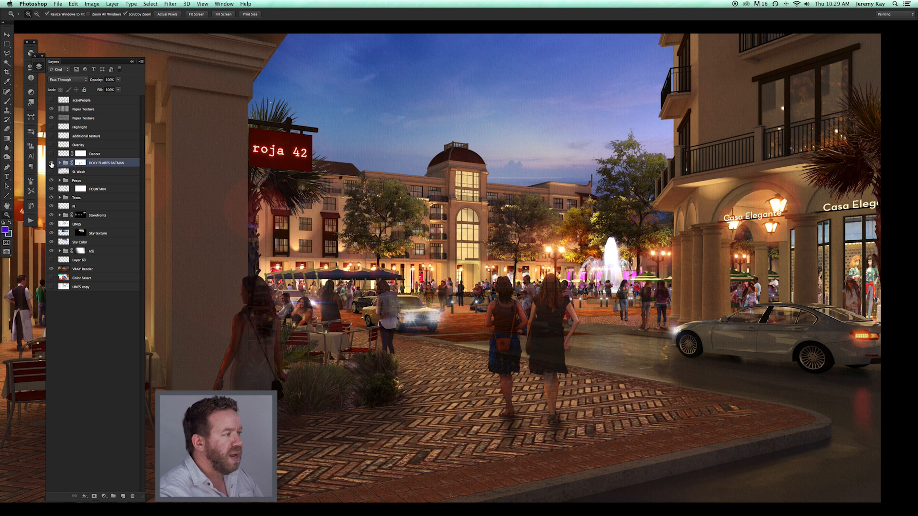
{"action": "left_click", "coordinate": [51, 171]}
{"action": "left_click_drag", "start_coordinate": [471, 253], "coordinate": [507, 250]}
{"action": "left_click_drag", "start_coordinate": [590, 265], "coordinate": [580, 266]}
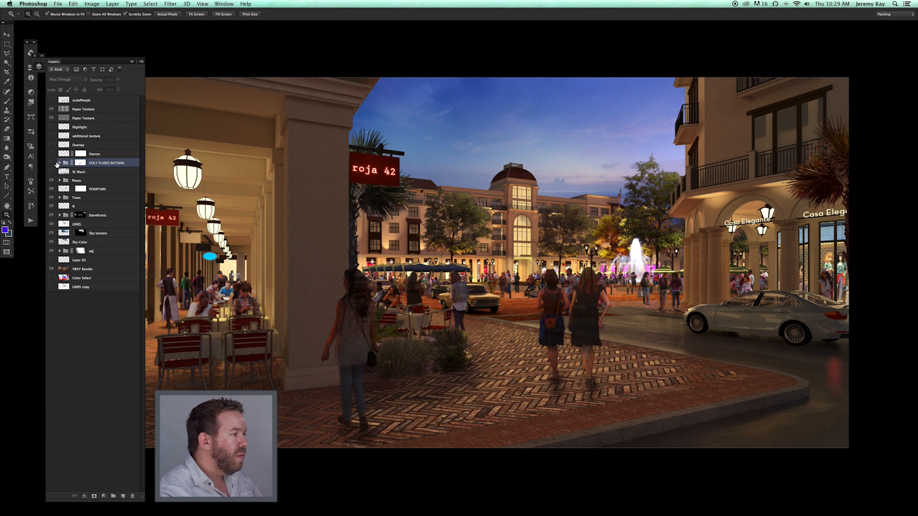
- Compare the illustration with the HOLY FLARES BATMAN group and Overlay layer switched on and off, leaving both visible
{"action": "left_click", "coordinate": [52, 162]}
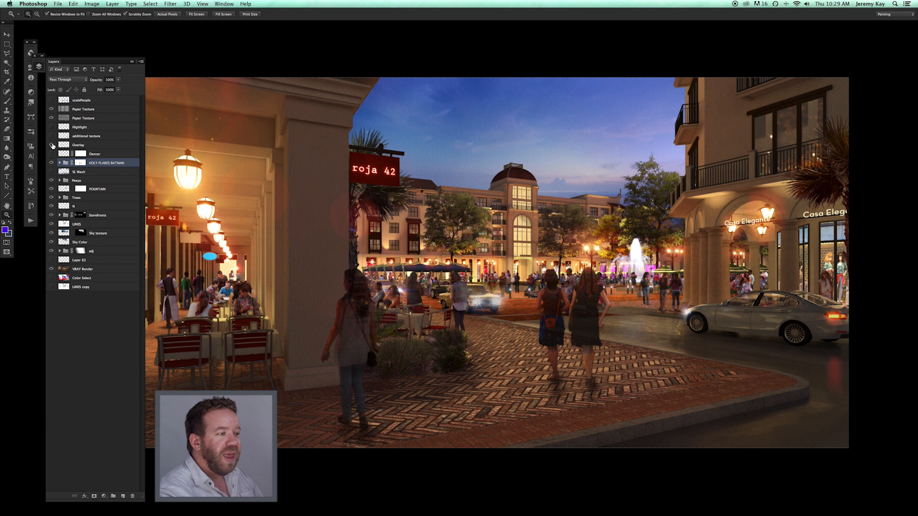
{"action": "left_click", "coordinate": [51, 145]}
{"action": "left_click", "coordinate": [52, 144]}
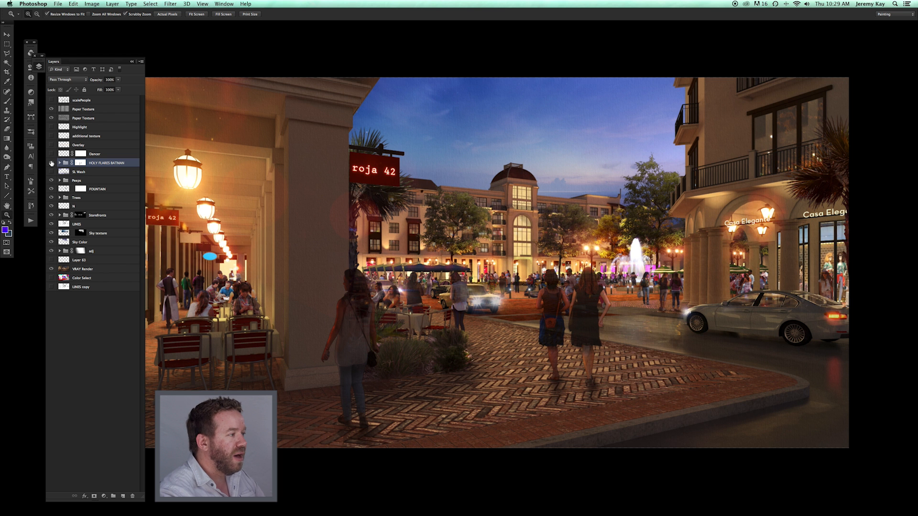
{"action": "left_click", "coordinate": [51, 163]}
{"action": "left_click", "coordinate": [51, 163]}
{"action": "left_click", "coordinate": [52, 144]}
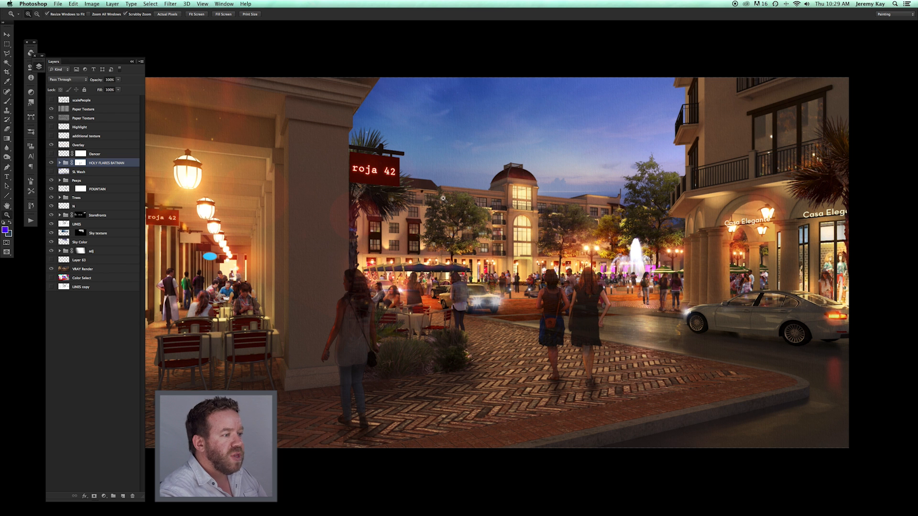
{"action": "left_click_drag", "start_coordinate": [436, 209], "coordinate": [443, 209]}
{"action": "left_click_drag", "start_coordinate": [405, 271], "coordinate": [445, 264]}
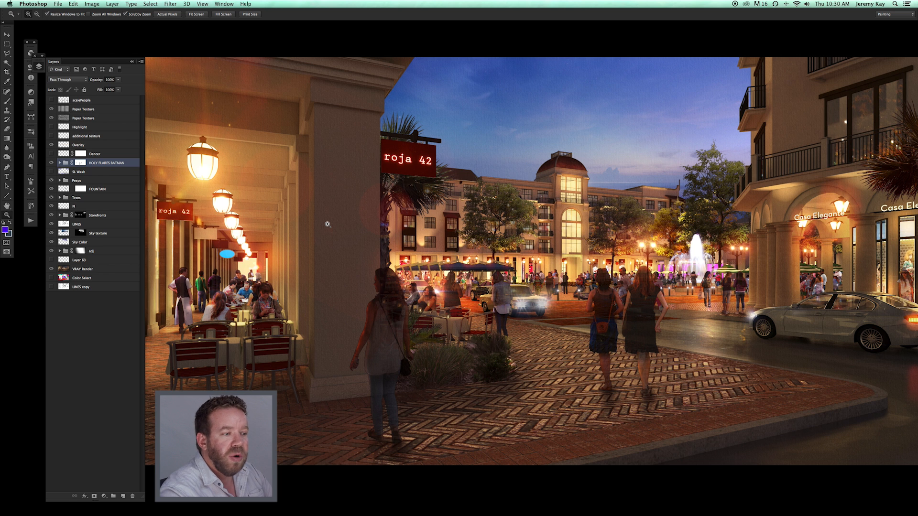
- Make the SL Wash layer visible and compare the full illustration with and without it
{"action": "left_click", "coordinate": [52, 172]}
{"action": "mouse_move", "coordinate": [482, 224]}
{"action": "left_mouse_down"}
{"action": "mouse_move", "coordinate": [450, 220]}
{"action": "mouse_move", "coordinate": [472, 221]}
{"action": "left_mouse_up"}
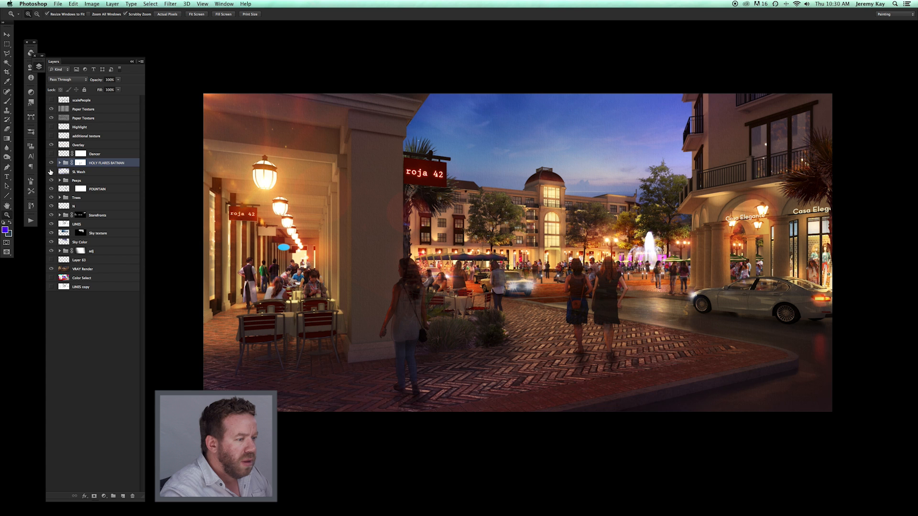
{"action": "left_click", "coordinate": [51, 171]}
{"action": "left_click", "coordinate": [51, 172]}
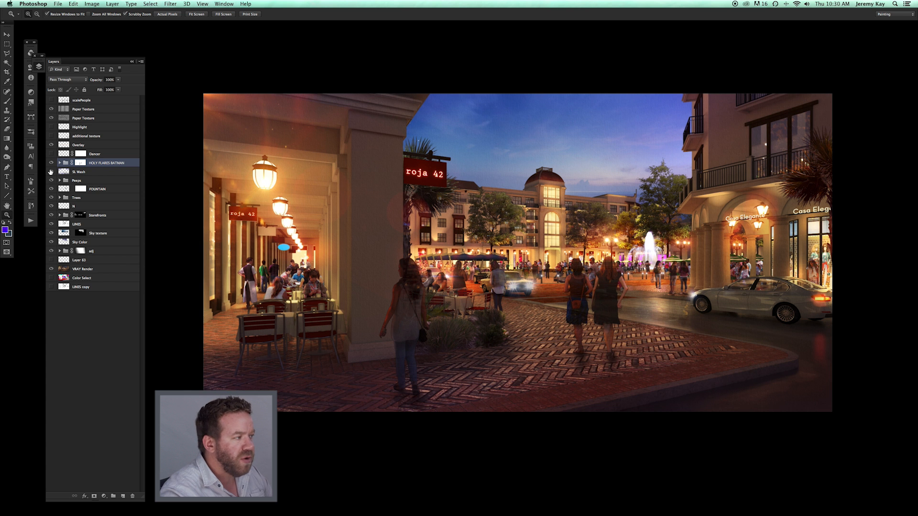
- Select the SL Wash layer and compare the foreground colour with it hidden and shown, leaving it visible
{"action": "left_click", "coordinate": [58, 173]}
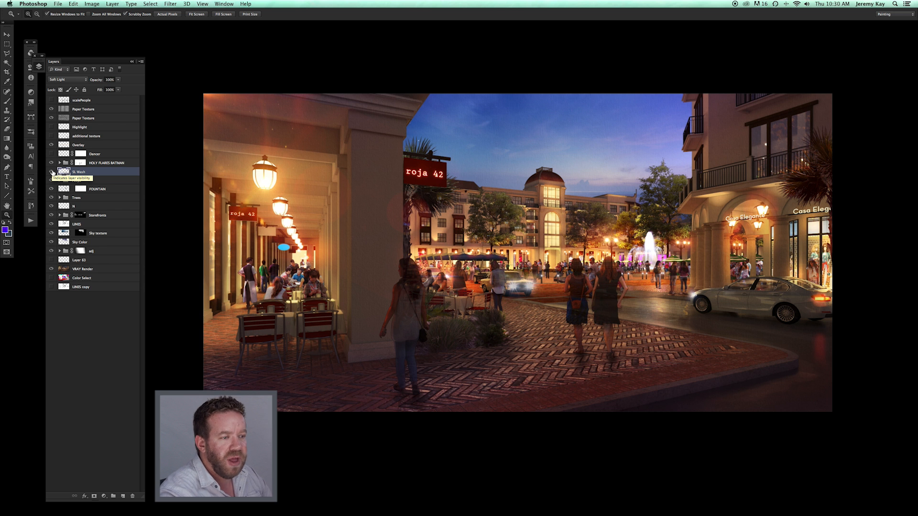
{"action": "left_click", "coordinate": [52, 172]}
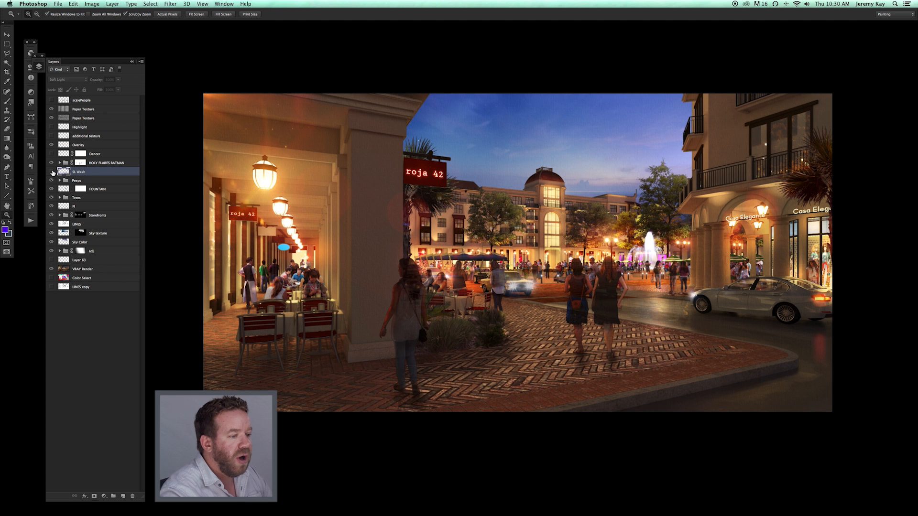
{"action": "left_click", "coordinate": [51, 172]}
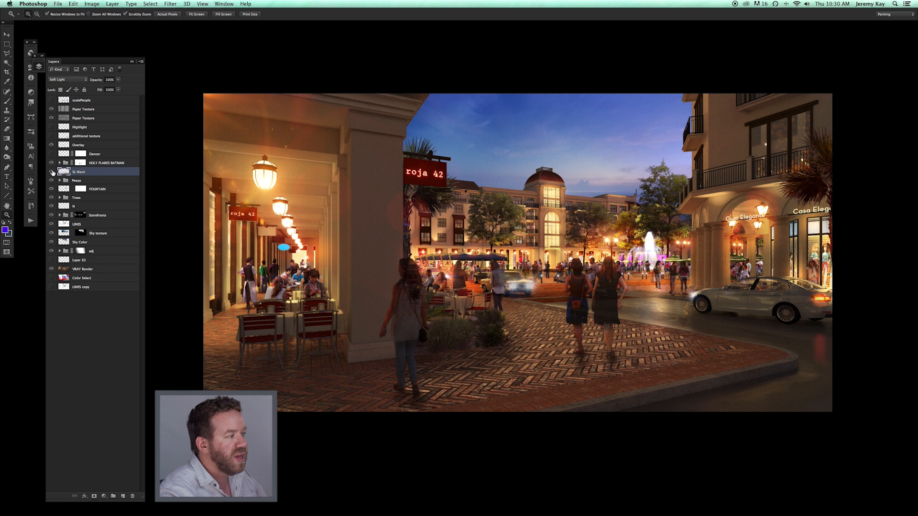
{"action": "left_click", "coordinate": [51, 172]}
{"action": "left_click", "coordinate": [51, 172]}
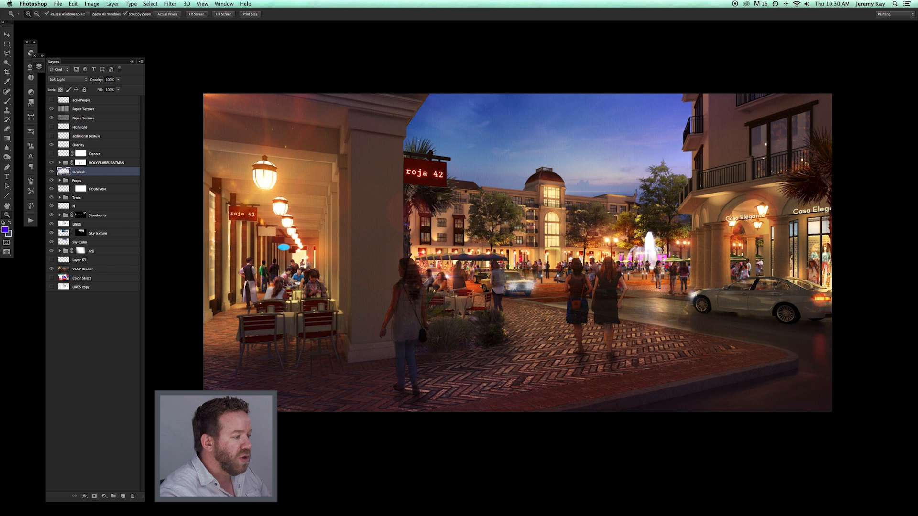
- Compare the brick paving around the arcade tables with the SL Wash layer hidden and shown
{"action": "left_click", "coordinate": [228, 360]}
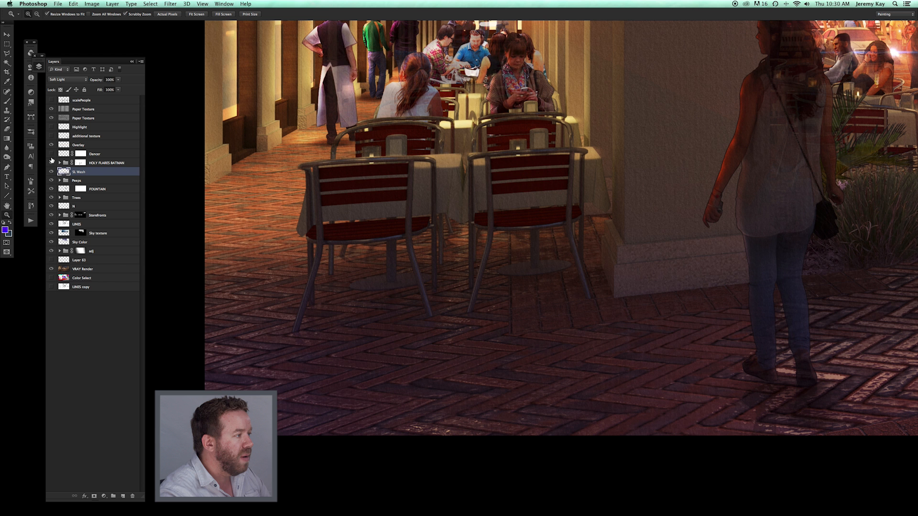
{"action": "left_click", "coordinate": [51, 171]}
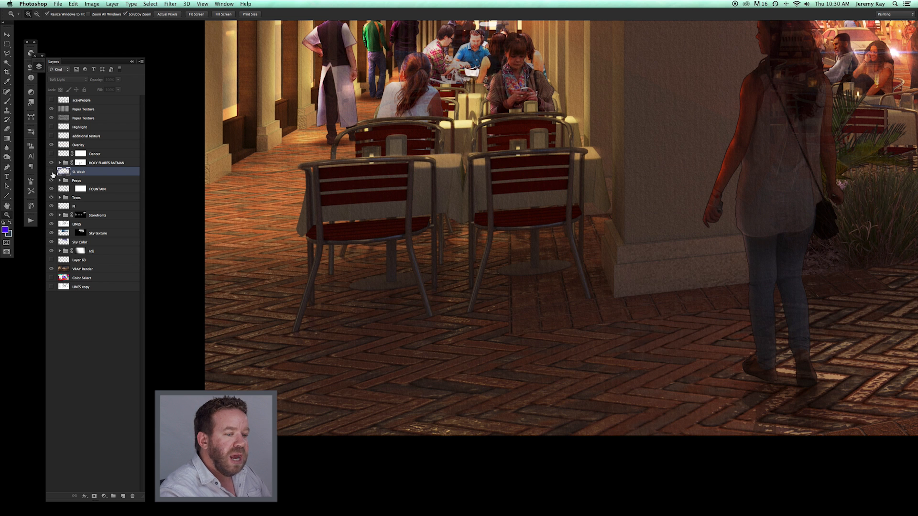
{"action": "left_click", "coordinate": [51, 172]}
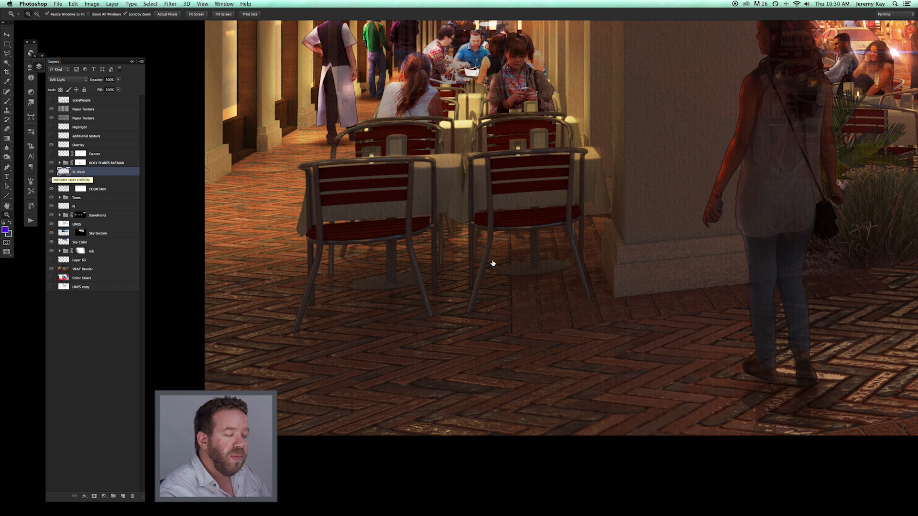
{"action": "left_click", "coordinate": [497, 266], "text": "alt"}
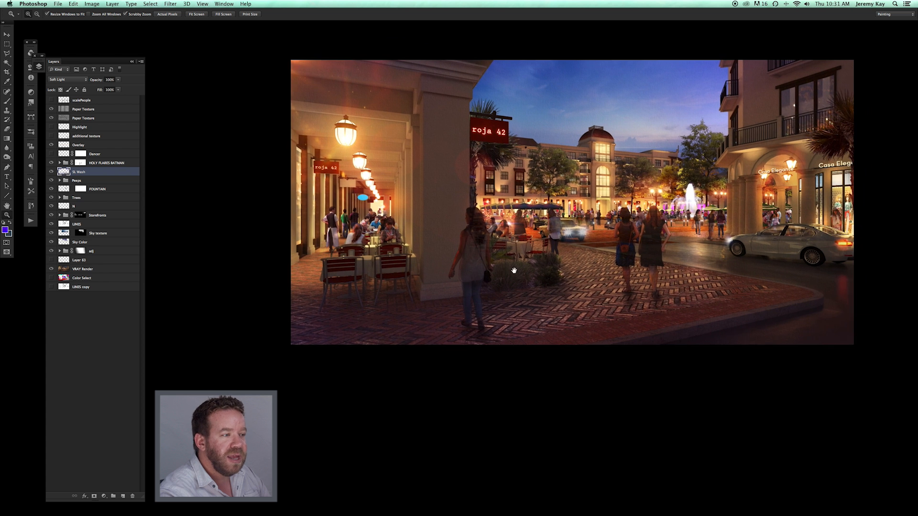
- Compare the plaza and arcade with the SL Wash layer switched off and on, leaving it visible
{"action": "left_click", "coordinate": [597, 227]}
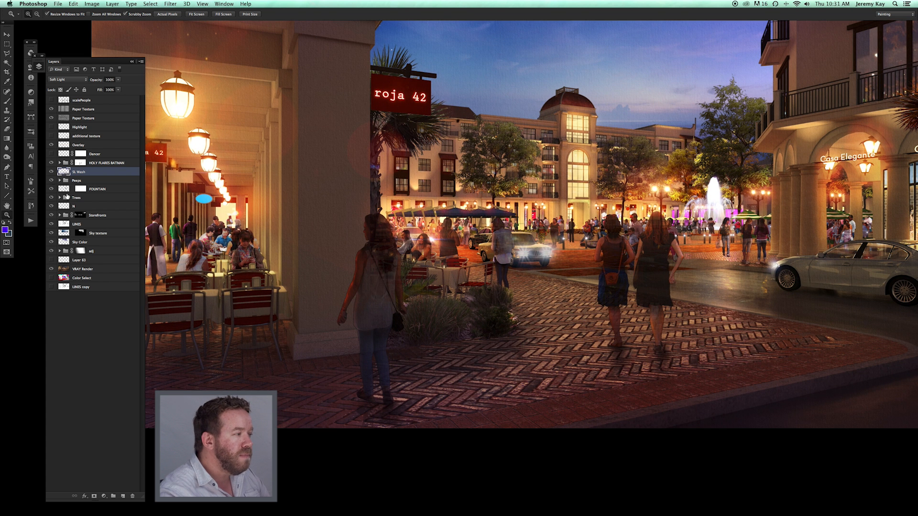
{"action": "left_click", "coordinate": [52, 171]}
{"action": "left_click", "coordinate": [51, 171]}
{"action": "left_click", "coordinate": [385, 311], "text": "alt"}
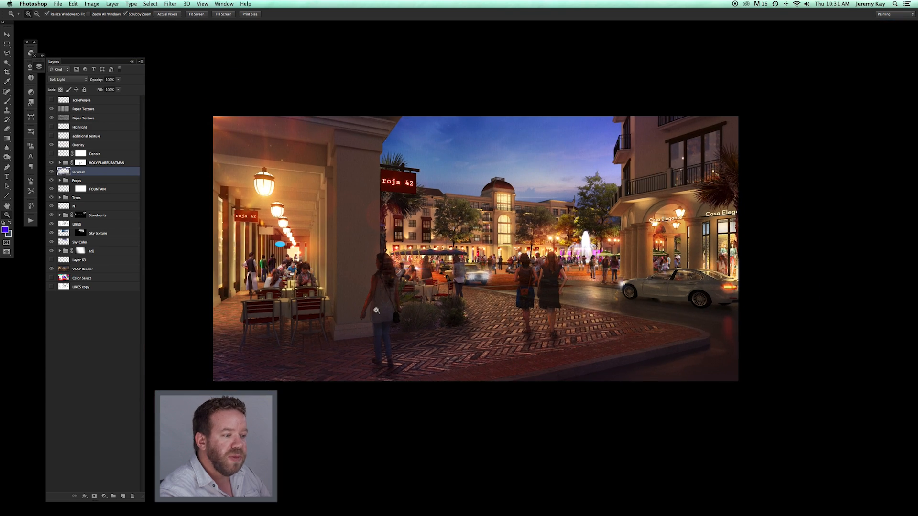
- Compare the corner paving, curb and street without and with the SL Wash layer, leaving it visible
{"action": "left_click", "coordinate": [604, 321]}
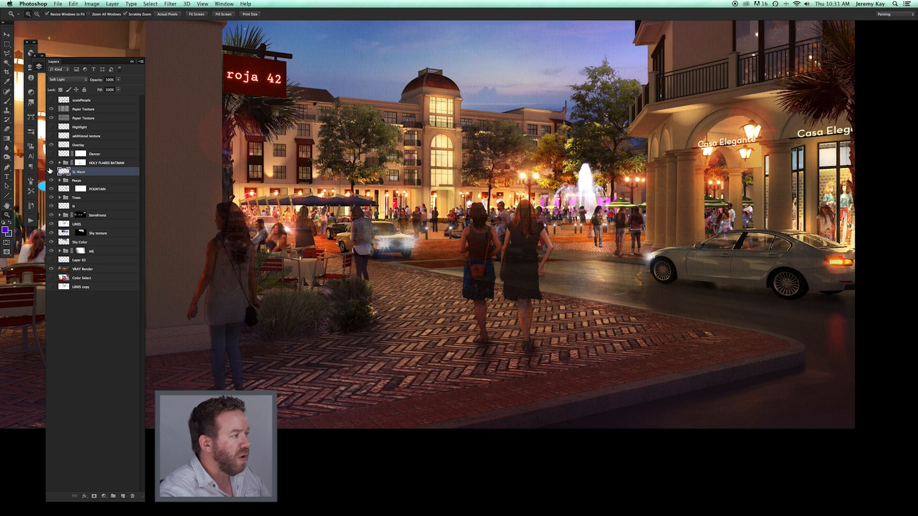
{"action": "left_click", "coordinate": [52, 172]}
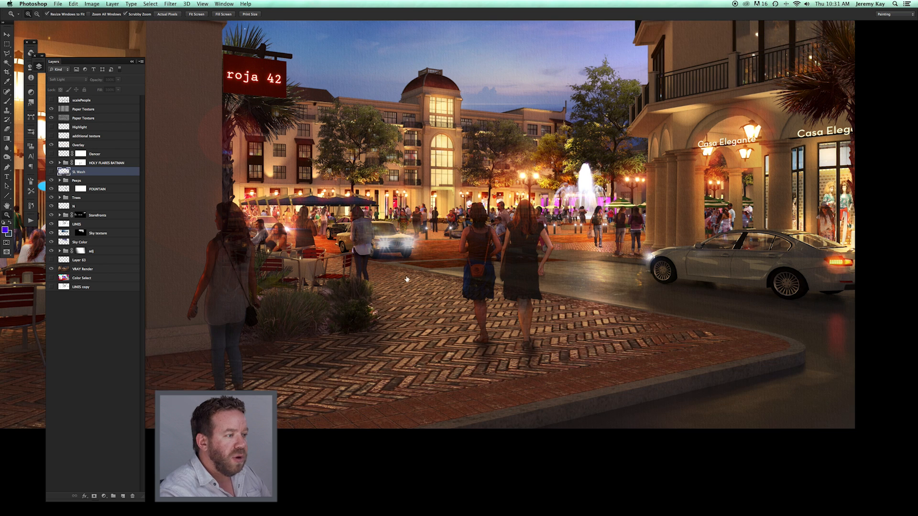
{"action": "left_click", "coordinate": [411, 277], "text": "alt"}
{"action": "left_click_drag", "start_coordinate": [393, 276], "coordinate": [505, 311]}
{"action": "left_click", "coordinate": [51, 172]}
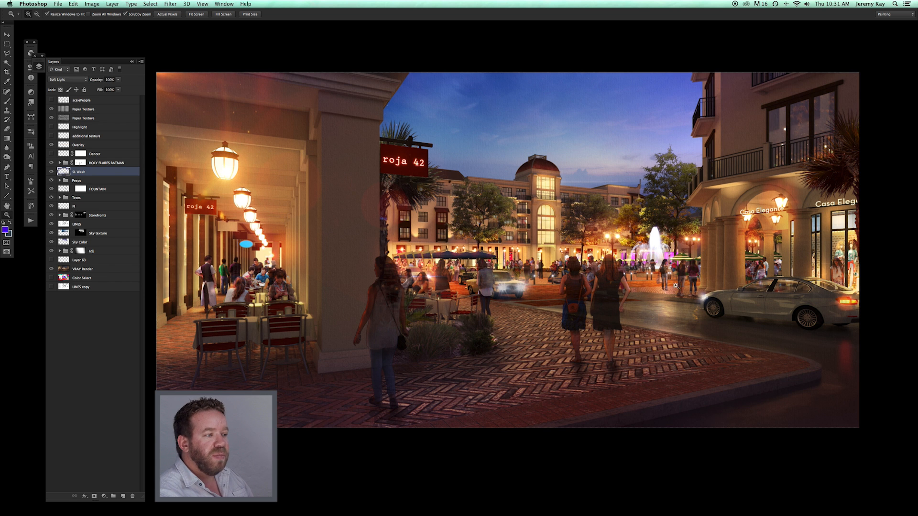
- Make the Dancer layer visible in the plaza scene and select it
{"action": "left_click_drag", "start_coordinate": [655, 326], "coordinate": [661, 319]}
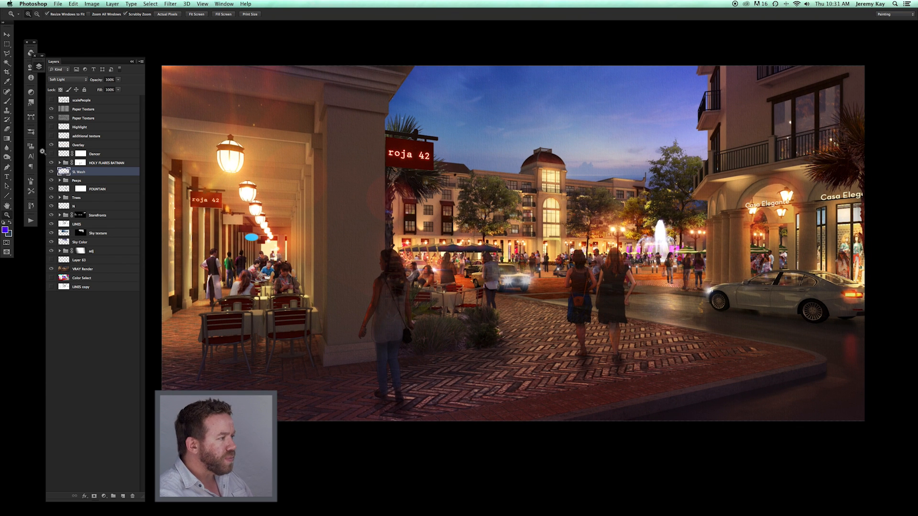
{"action": "left_click_drag", "start_coordinate": [434, 242], "coordinate": [456, 245]}
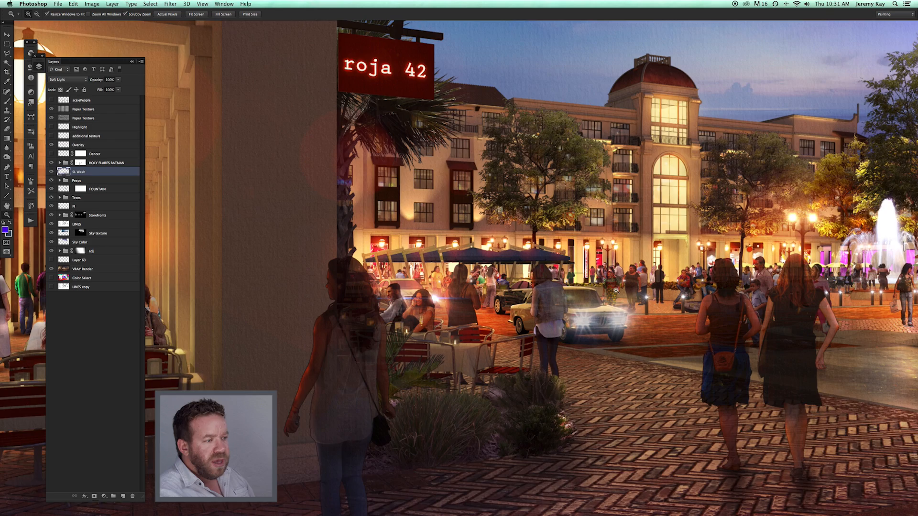
{"action": "left_click_drag", "start_coordinate": [617, 275], "coordinate": [512, 290]}
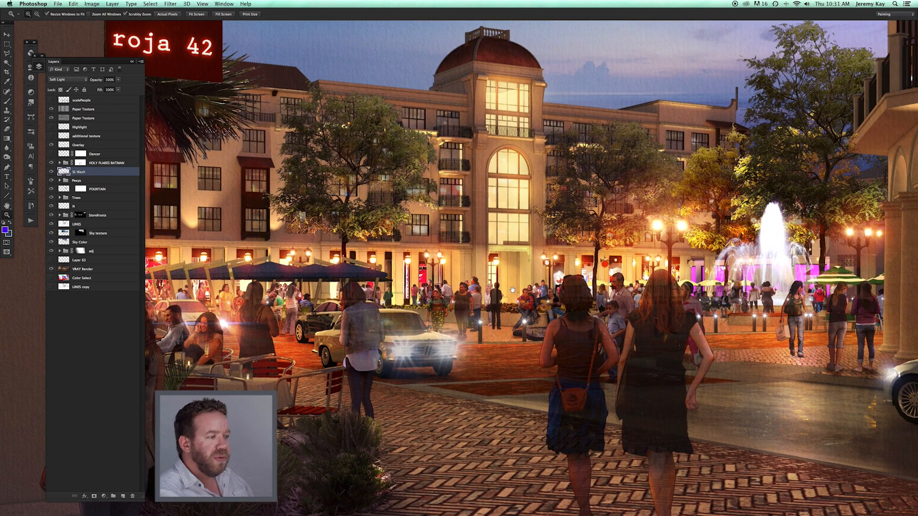
{"action": "left_click", "coordinate": [51, 154]}
{"action": "left_click", "coordinate": [107, 154]}
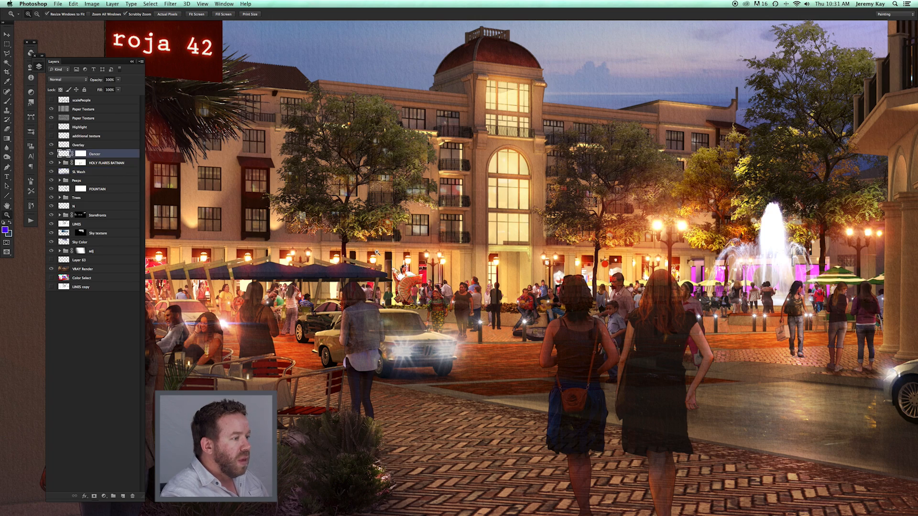
- Compare the crowd behind the parked car with the Dancer layer hidden and shown, leaving it visible
{"action": "left_click_drag", "start_coordinate": [411, 282], "coordinate": [436, 283]}
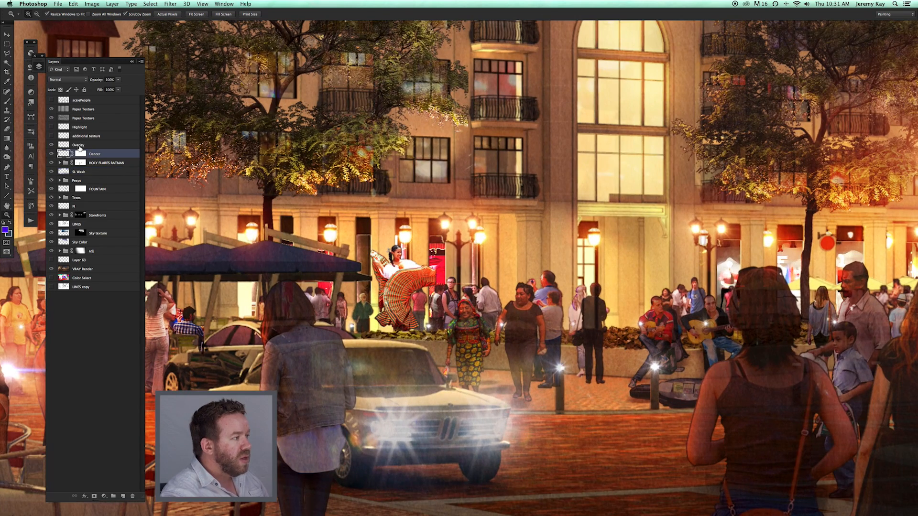
{"action": "left_click", "coordinate": [52, 155]}
{"action": "left_click", "coordinate": [53, 154]}
{"action": "left_click_drag", "start_coordinate": [477, 351], "coordinate": [448, 352]}
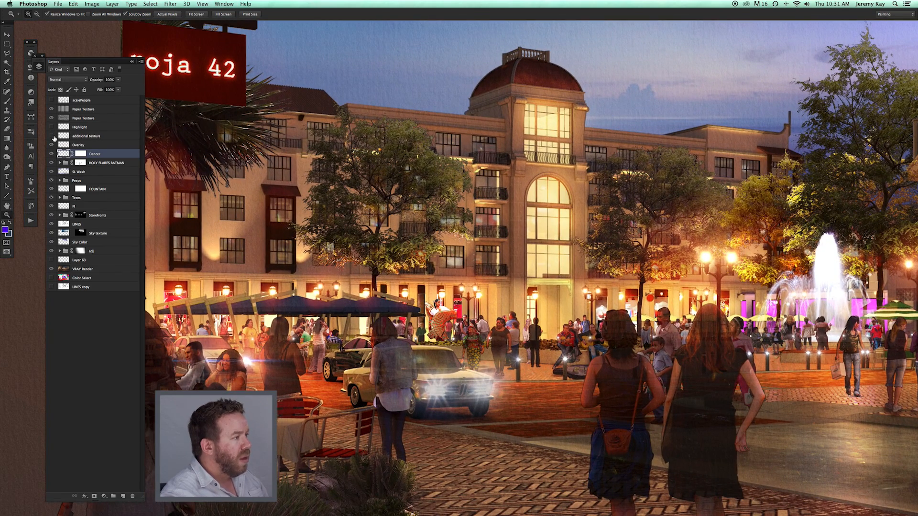
- Make the additional texture layer visible and compare the full illustration with and without it
{"action": "mouse_move", "coordinate": [534, 277]}
{"action": "left_mouse_down"}
{"action": "mouse_move", "coordinate": [497, 277]}
{"action": "mouse_move", "coordinate": [518, 278]}
{"action": "left_mouse_up"}
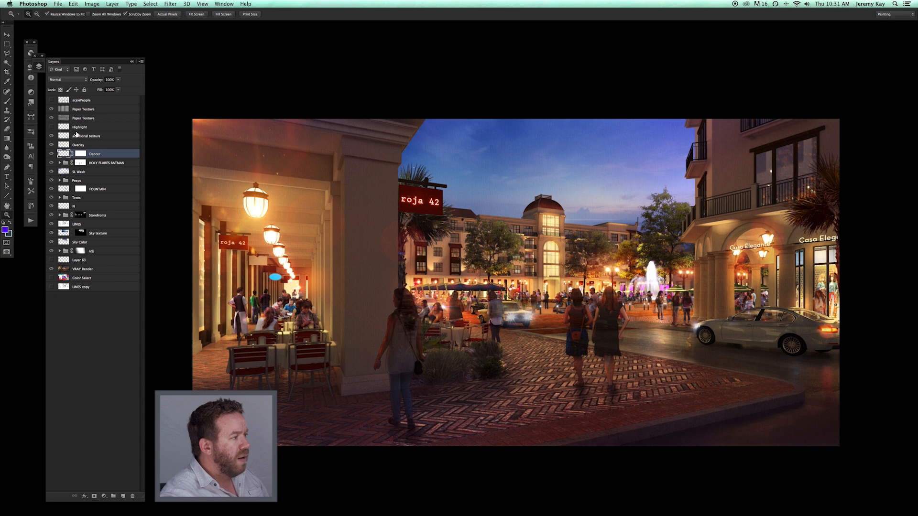
{"action": "left_click", "coordinate": [52, 137]}
{"action": "left_click", "coordinate": [52, 137]}
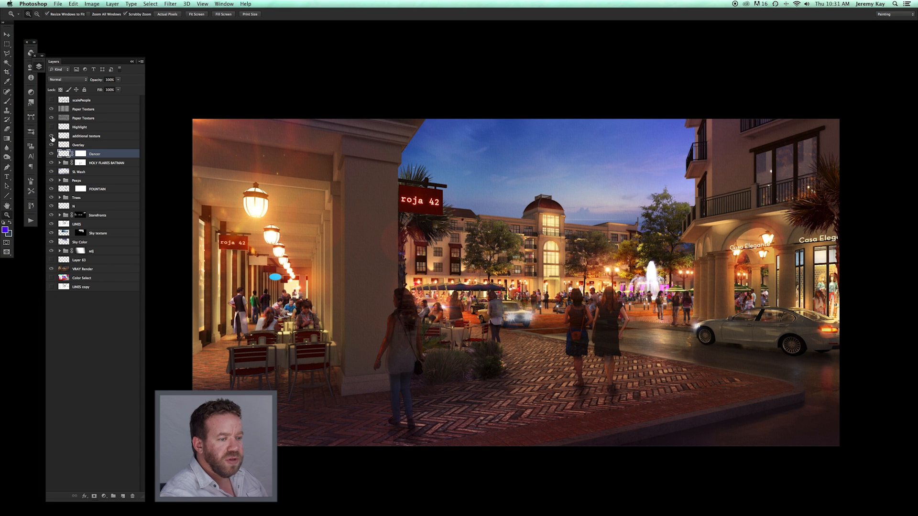
- Compare the road surface and tail-light reflection near the silver car with the additional texture layer hidden and shown
{"action": "left_click_drag", "start_coordinate": [830, 374], "coordinate": [864, 380]}
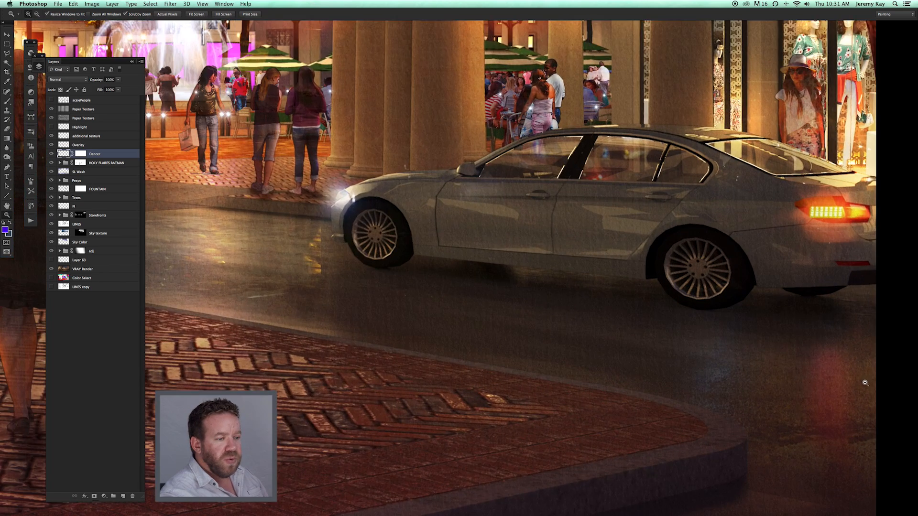
{"action": "left_click_drag", "start_coordinate": [788, 341], "coordinate": [524, 270]}
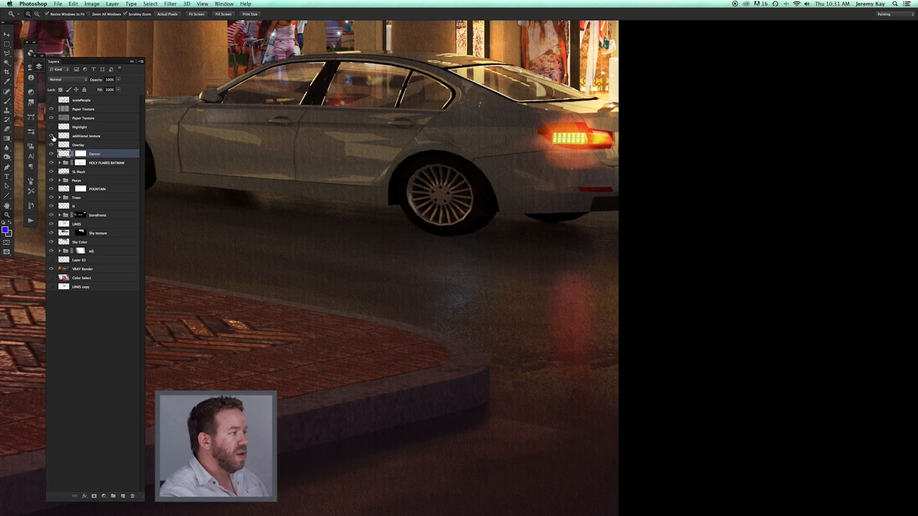
{"action": "left_click", "coordinate": [52, 137]}
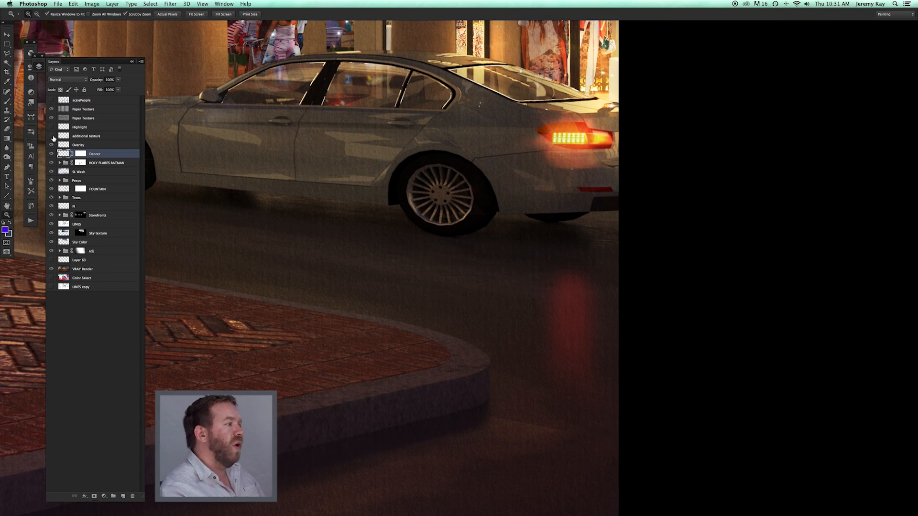
{"action": "left_click", "coordinate": [53, 137]}
- Make the Highlight layer visible and review its effect across the plaza
{"action": "left_click_drag", "start_coordinate": [604, 260], "coordinate": [559, 259]}
{"action": "left_click_drag", "start_coordinate": [362, 210], "coordinate": [688, 298]}
{"action": "left_click_drag", "start_coordinate": [627, 284], "coordinate": [614, 285]}
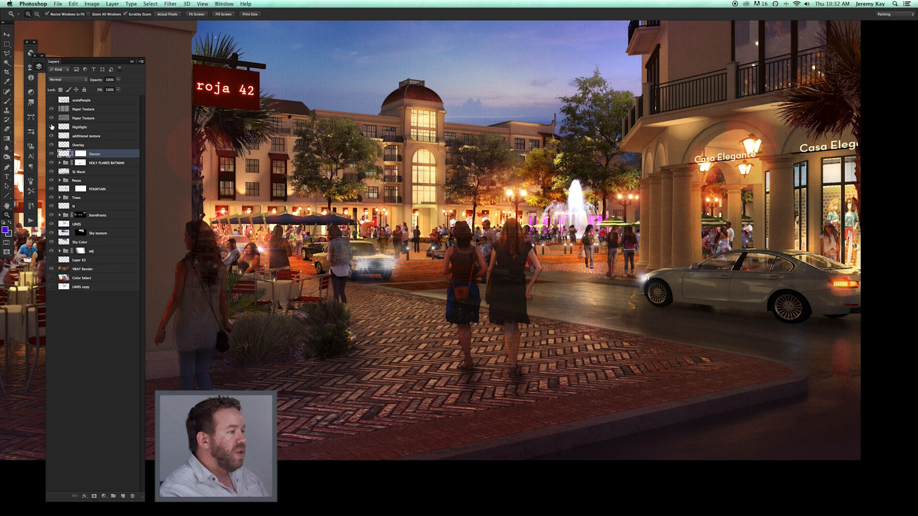
{"action": "left_click_drag", "start_coordinate": [438, 253], "coordinate": [522, 277]}
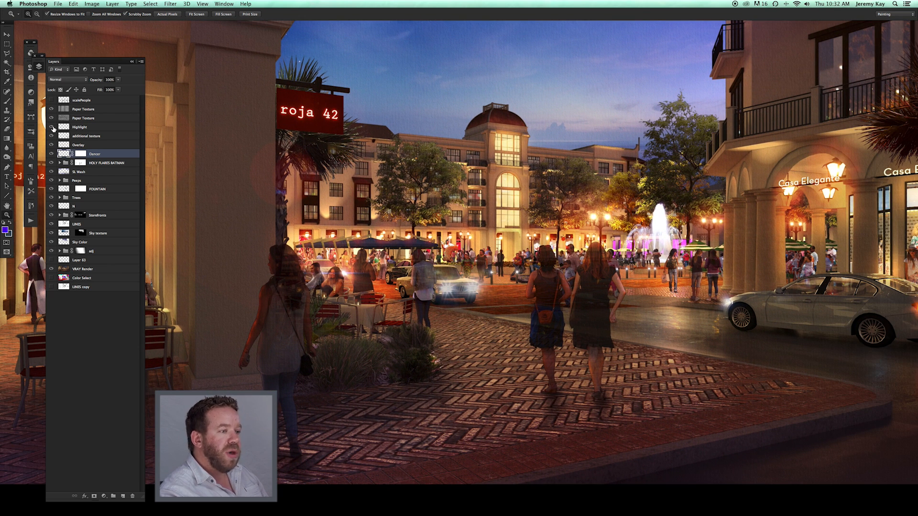
- Examine the highlights on the awnings, lamps and people around the parked car up close
{"action": "left_click_drag", "start_coordinate": [399, 241], "coordinate": [460, 251]}
{"action": "left_click_drag", "start_coordinate": [575, 247], "coordinate": [477, 184]}
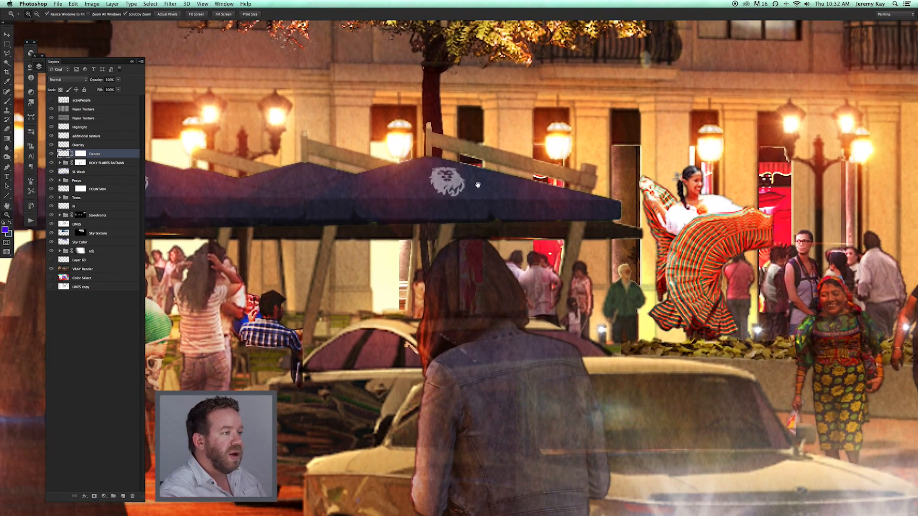
{"action": "left_click_drag", "start_coordinate": [590, 270], "coordinate": [502, 261]}
{"action": "left_click_drag", "start_coordinate": [549, 278], "coordinate": [524, 278]}
- Review the full illustration with the interface panels hidden, and bring the panels back
{"action": "key", "text": "Tab"}
{"action": "left_click_drag", "start_coordinate": [632, 256], "coordinate": [459, 264]}
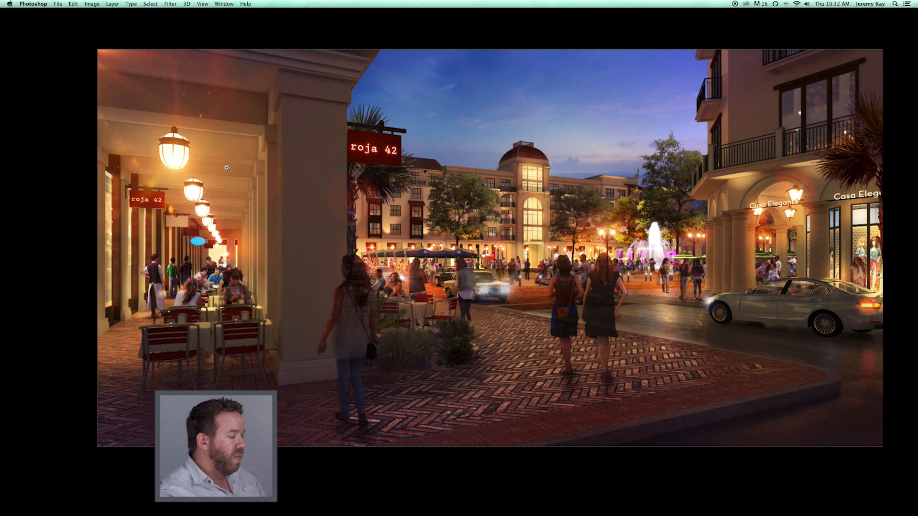
{"action": "left_click_drag", "start_coordinate": [457, 210], "coordinate": [466, 219]}
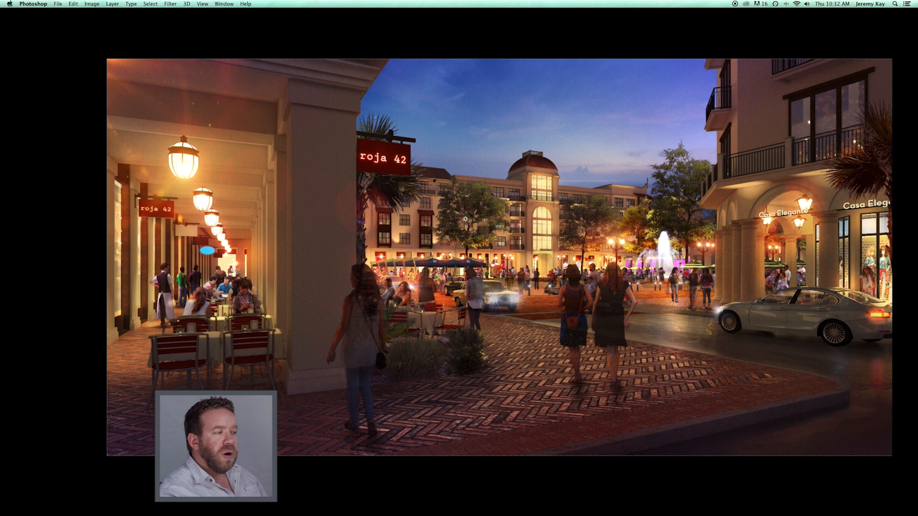
{"action": "key", "text": "Tab"}
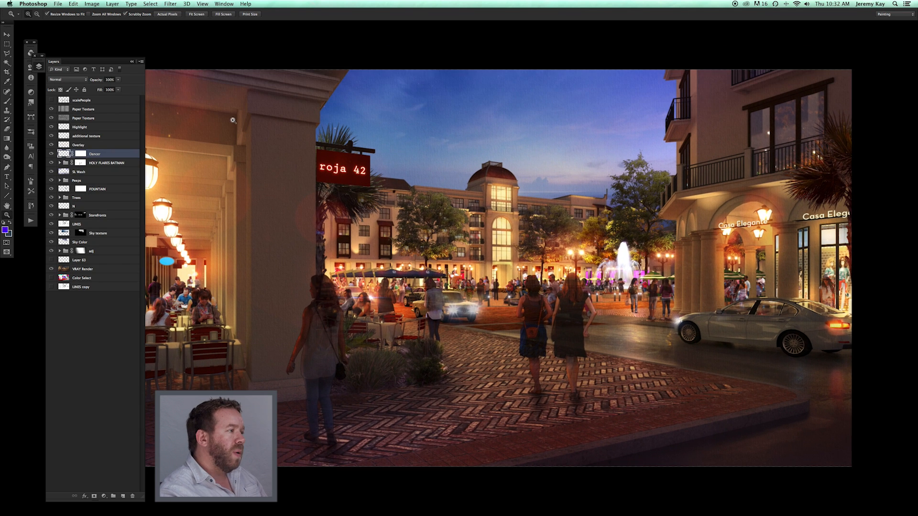
- Expand the HOLY FLARES BATMAN and Peeps groups and look through the layers they contain
{"action": "left_click", "coordinate": [59, 163]}
{"action": "scroll", "coordinate": [71, 252], "scroll_direction": "down", "scroll_amount": 5}
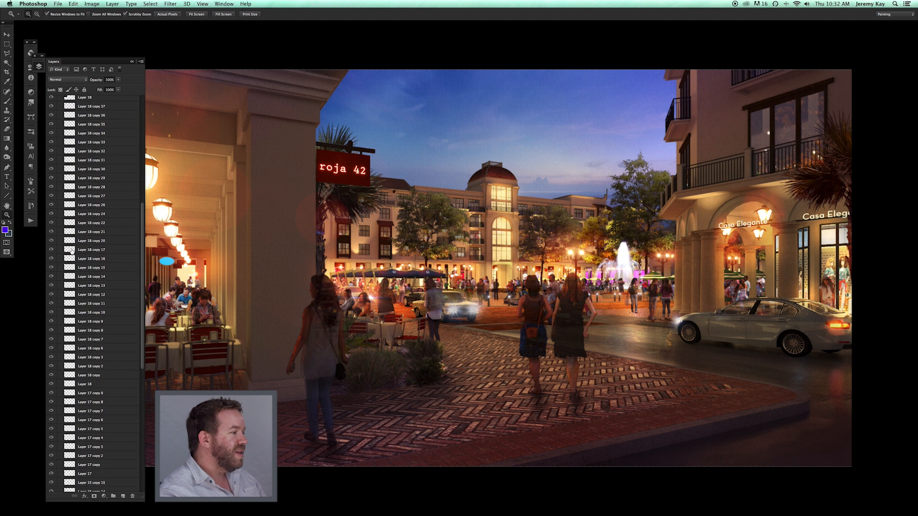
{"action": "scroll", "coordinate": [71, 287], "scroll_direction": "down", "scroll_amount": 5}
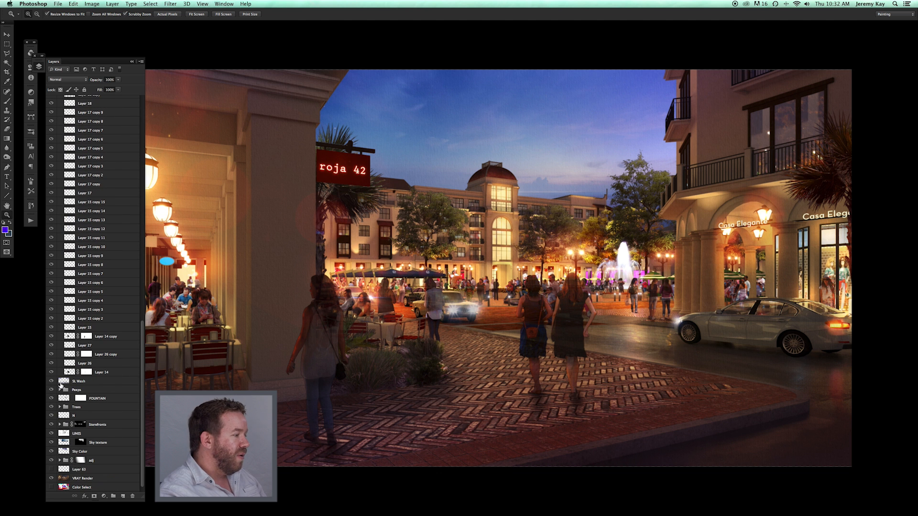
{"action": "left_click", "coordinate": [60, 390]}
{"action": "scroll", "coordinate": [81, 384], "scroll_direction": "down", "scroll_amount": 5}
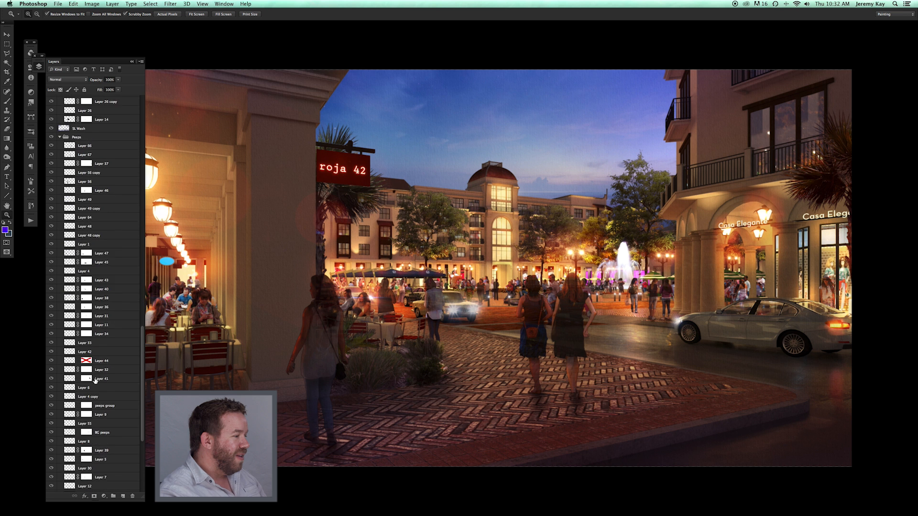
{"action": "scroll", "coordinate": [95, 381], "scroll_direction": "down", "scroll_amount": 3}
- Expand the Trees and Storefronts groups and look over the whole layer stack
{"action": "left_click", "coordinate": [59, 400]}
{"action": "scroll", "coordinate": [109, 373], "scroll_direction": "down", "scroll_amount": 5}
{"action": "left_click", "coordinate": [59, 415]}
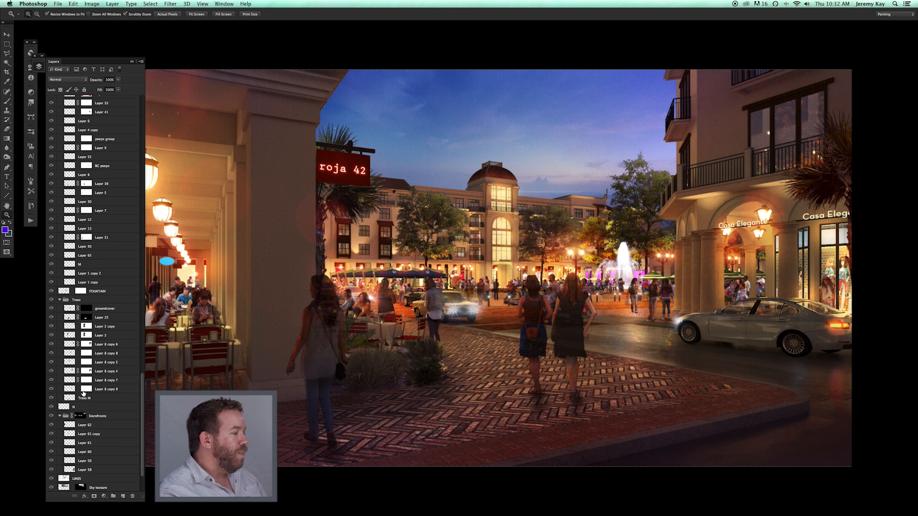
{"action": "scroll", "coordinate": [83, 392], "scroll_direction": "down", "scroll_amount": 4}
{"action": "scroll", "coordinate": [84, 388], "scroll_direction": "up", "scroll_amount": 10}
{"action": "scroll", "coordinate": [342, 259], "scroll_direction": "up", "scroll_amount": 3}
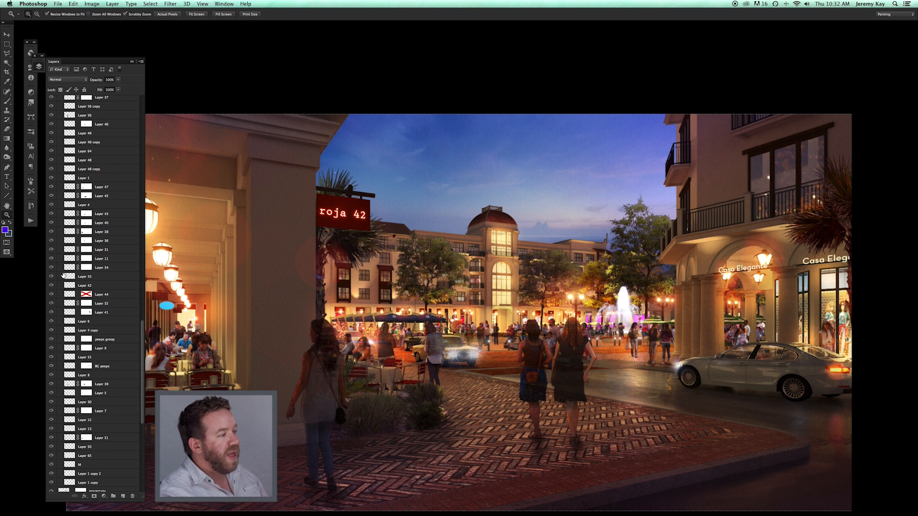
- Frame the full illustration, collapse the layer list, and return to the standard screen mode with document tabs
{"action": "left_click_drag", "start_coordinate": [374, 301], "coordinate": [392, 265]}
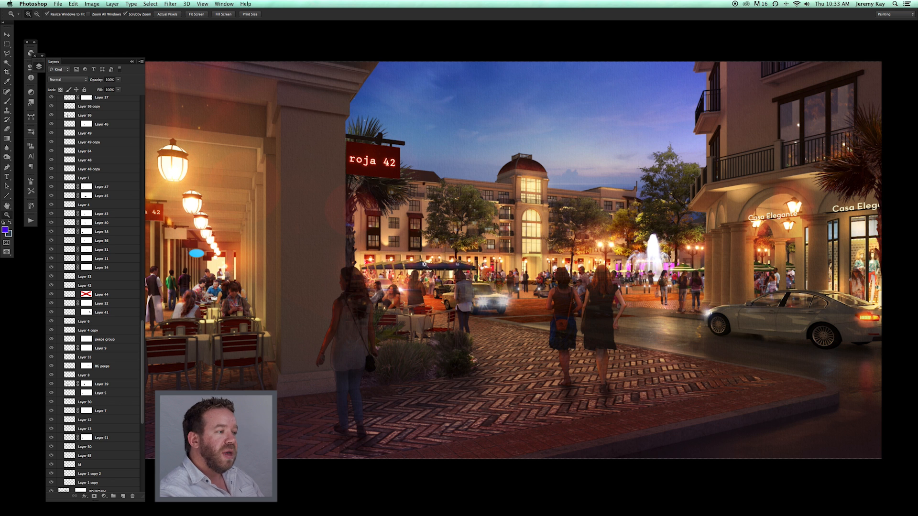
{"action": "left_click", "coordinate": [521, 341]}
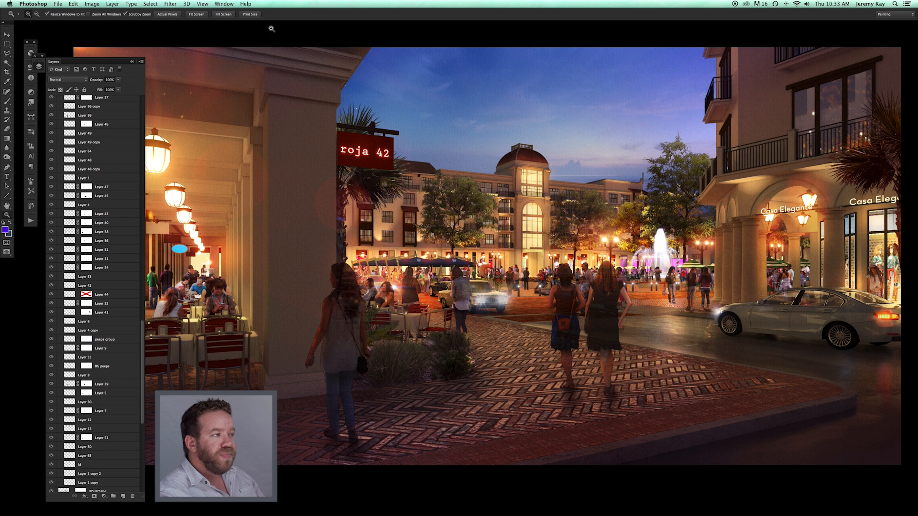
{"action": "left_click", "coordinate": [132, 62]}
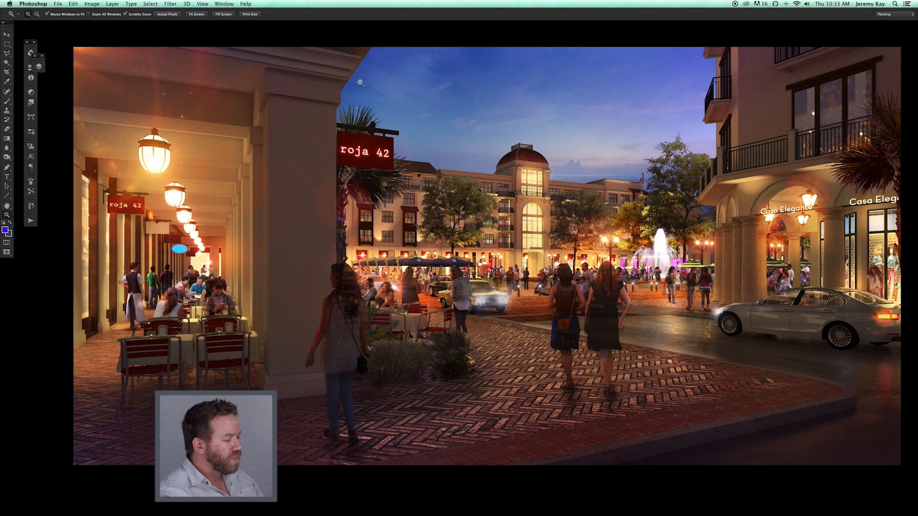
{"action": "key", "text": "shift+f"}
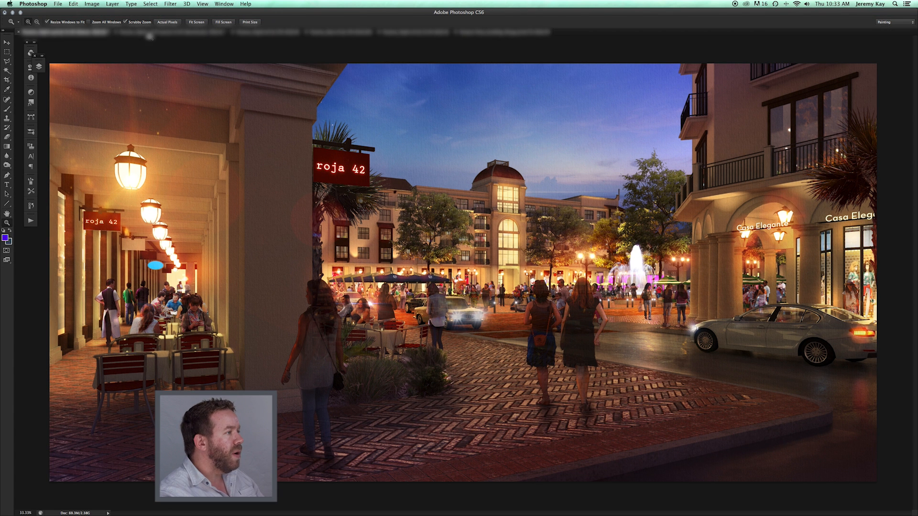
- Switch to the second open illustration file, show only its BaseRender layer, and hide the guides
{"action": "left_click", "coordinate": [148, 32]}
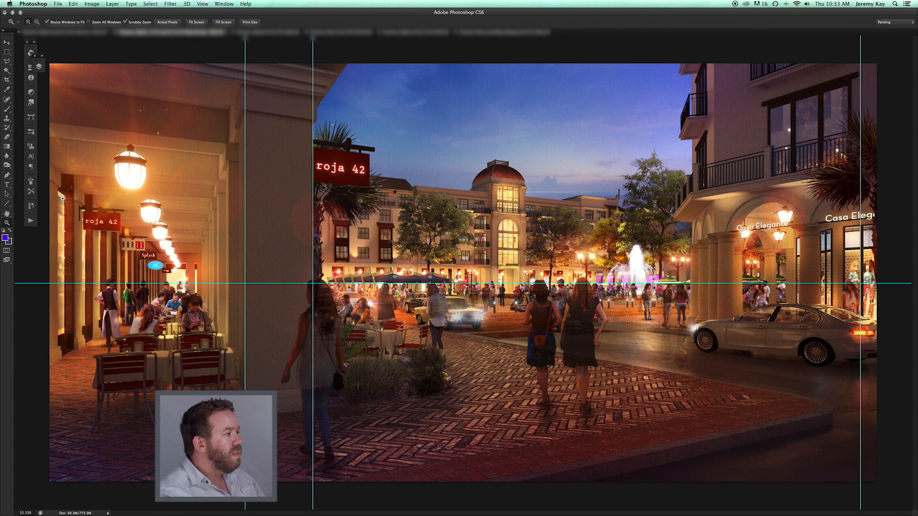
{"action": "left_click", "coordinate": [39, 66]}
{"action": "left_click", "coordinate": [51, 180], "text": "alt"}
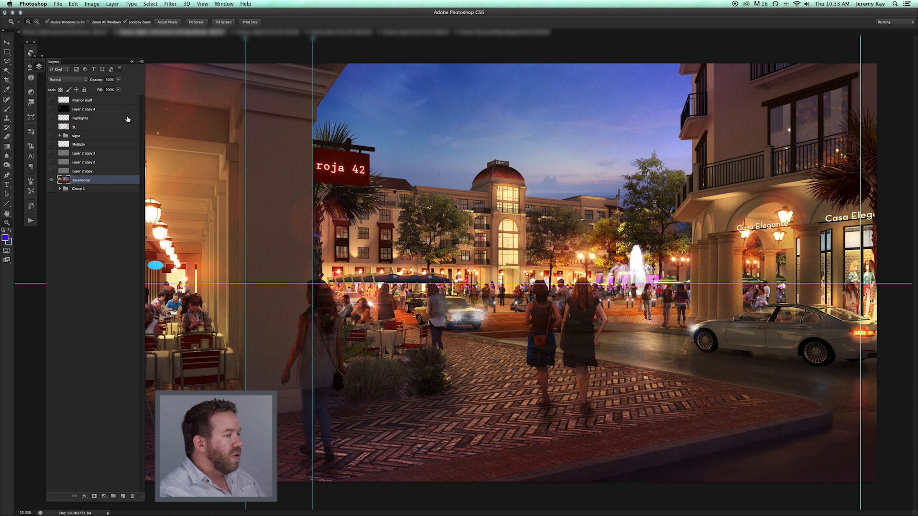
{"action": "key", "text": "super+semicolon"}
- View the whole BaseRender image with the interface panels hidden, and bring the panels back
{"action": "key", "text": "Tab"}
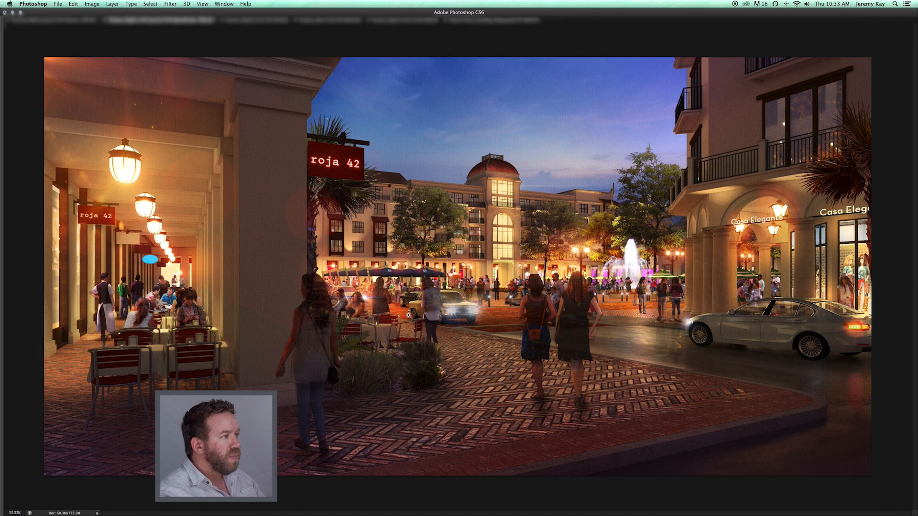
{"action": "left_click", "coordinate": [396, 292]}
{"action": "key", "text": "super+0"}
{"action": "key", "text": "Tab"}
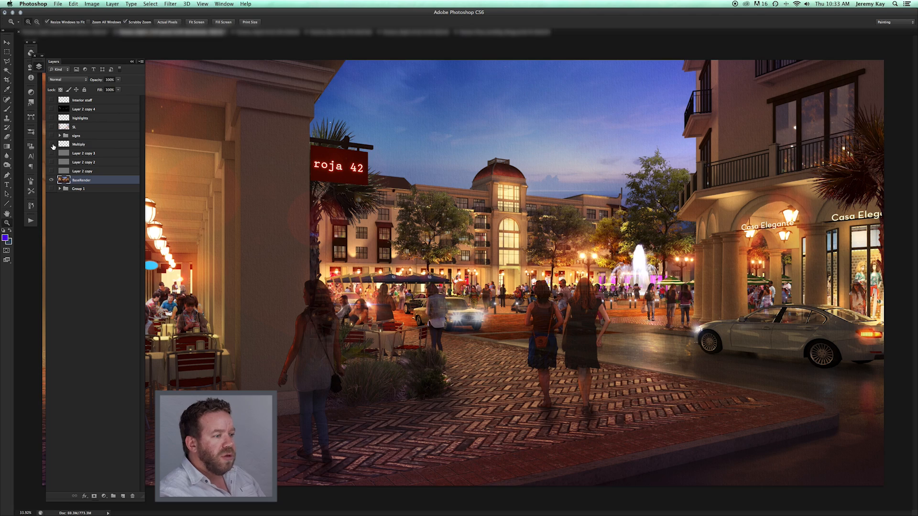
- Turn on the Multiply layer while checking the people around the fountain, and return to the wider plaza view
{"action": "left_click_drag", "start_coordinate": [649, 303], "coordinate": [648, 303]}
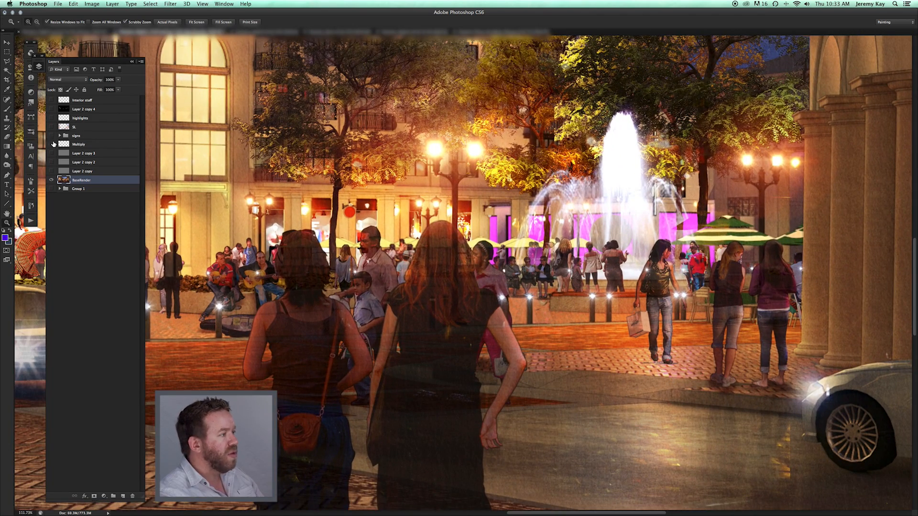
{"action": "left_click", "coordinate": [51, 144]}
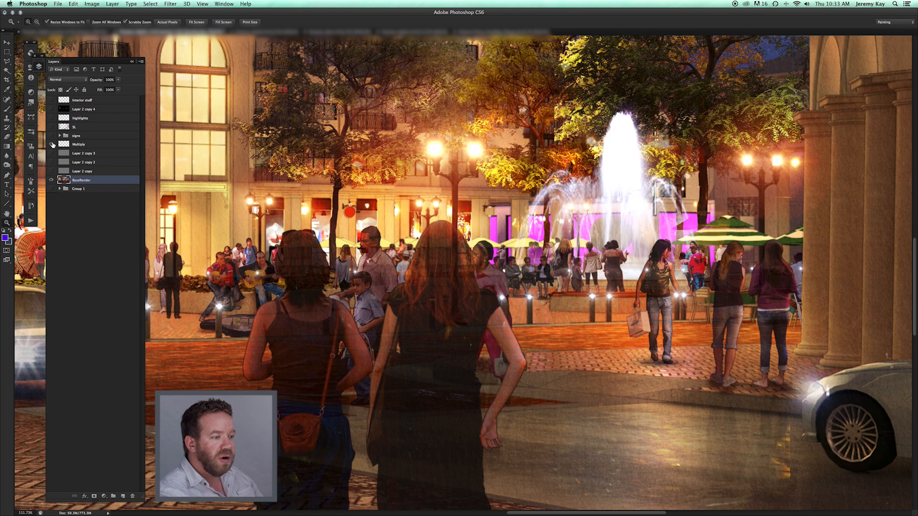
{"action": "key", "text": "super+0"}
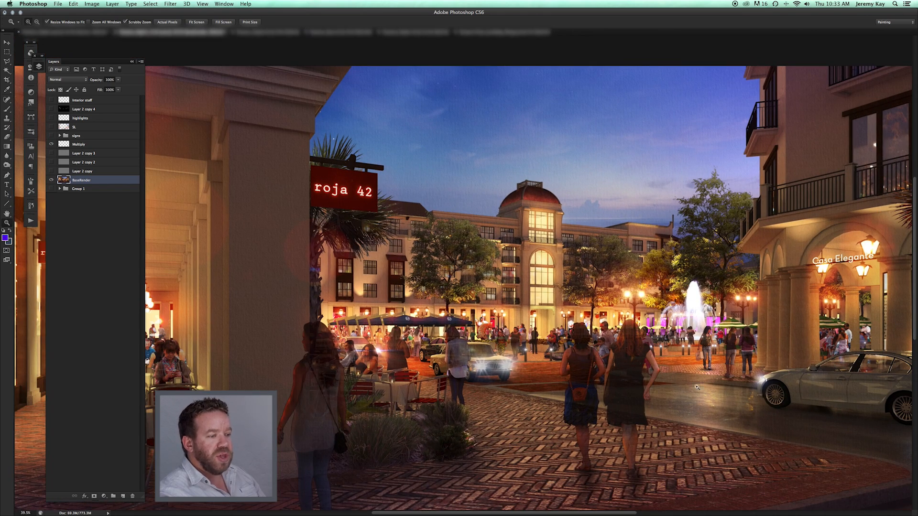
{"action": "scroll", "coordinate": [650, 373], "scroll_direction": "down", "scroll_amount": 2}
{"action": "scroll", "coordinate": [650, 372], "scroll_direction": "right", "scroll_amount": 1}
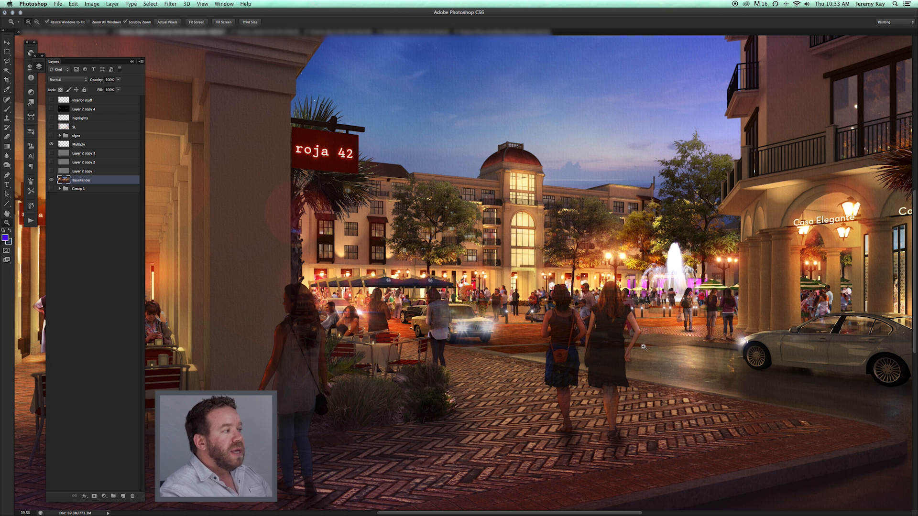
- Turn on the signs group, and compare the arcade with and without its storefront signs
{"action": "left_click_drag", "start_coordinate": [534, 289], "coordinate": [695, 291]}
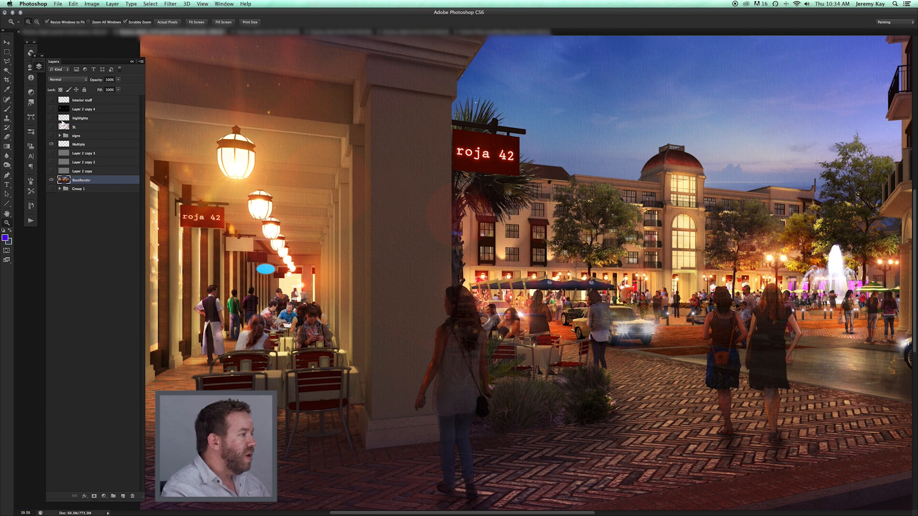
{"action": "left_click", "coordinate": [51, 136]}
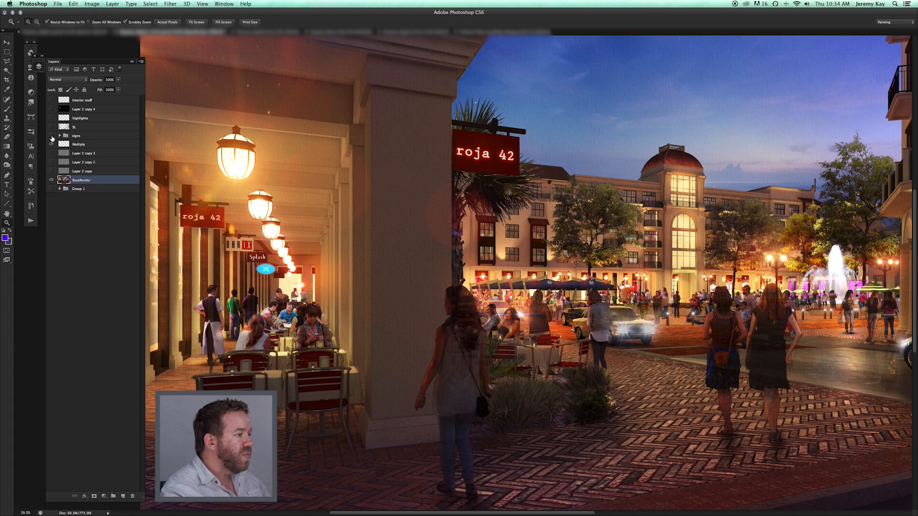
{"action": "left_click_drag", "start_coordinate": [242, 243], "coordinate": [306, 246]}
{"action": "left_click_drag", "start_coordinate": [517, 264], "coordinate": [462, 265]}
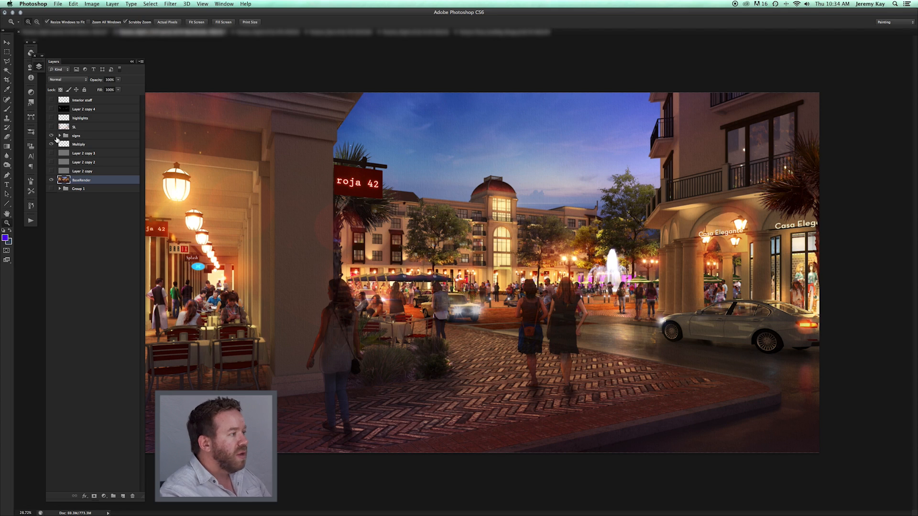
{"action": "left_click", "coordinate": [51, 136]}
{"action": "left_click", "coordinate": [51, 136]}
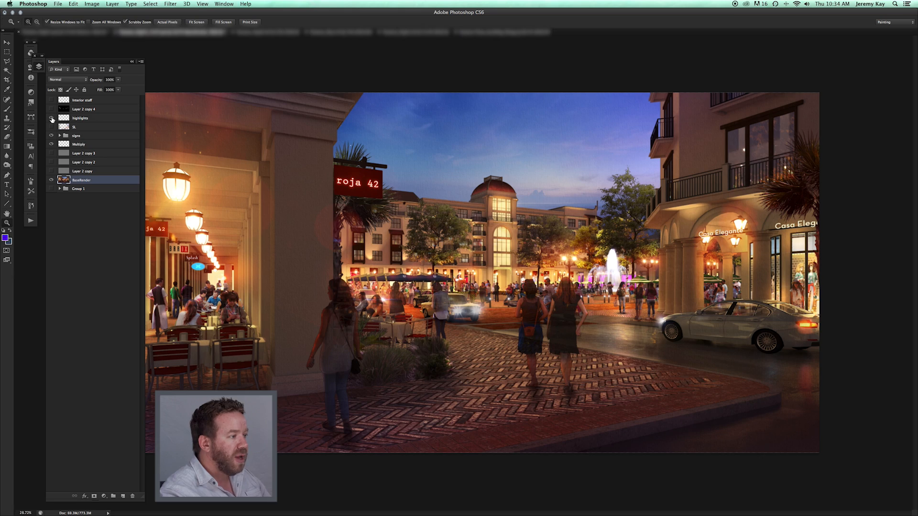
- Turn on the highlights layer while examining the arcade lanterns and signs up close
{"action": "left_click_drag", "start_coordinate": [186, 261], "coordinate": [432, 336]}
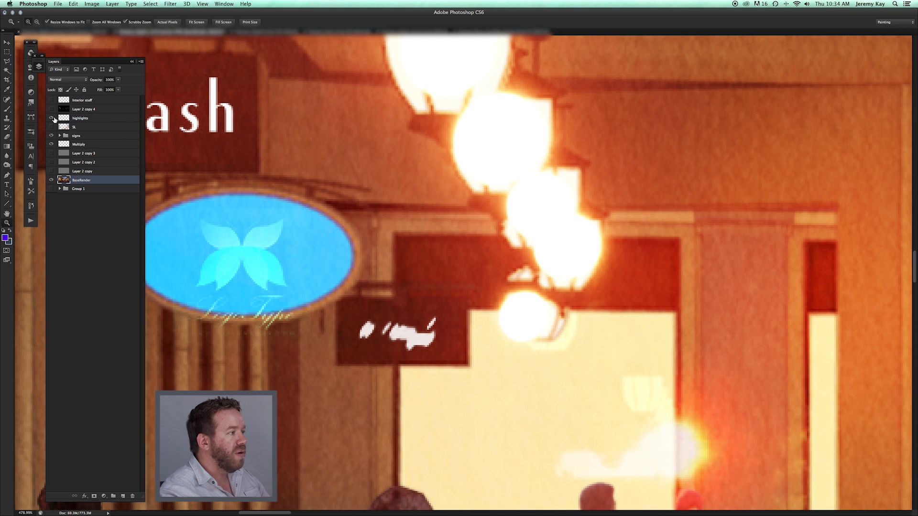
{"action": "left_click", "coordinate": [52, 119]}
{"action": "left_click_drag", "start_coordinate": [443, 268], "coordinate": [447, 300]}
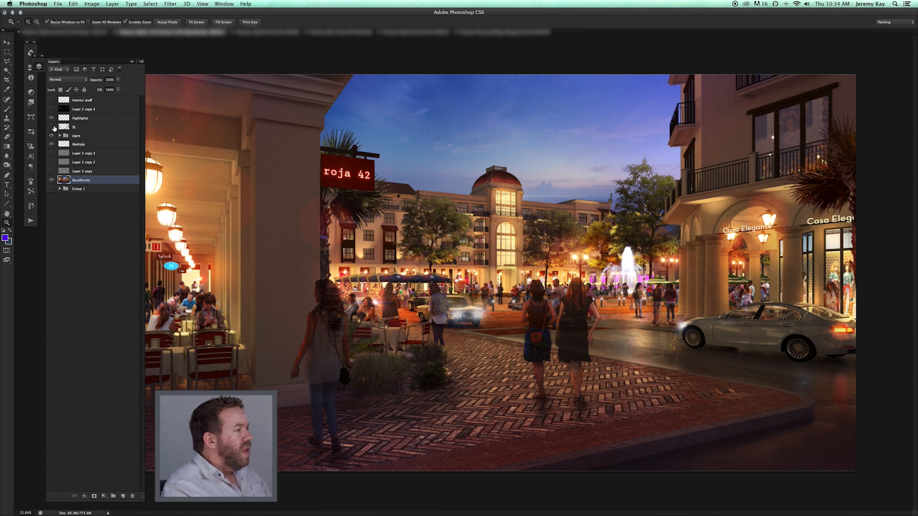
- Turn on the Interior stuff layer while examining the windows of the domed building
{"action": "left_click_drag", "start_coordinate": [554, 208], "coordinate": [621, 208]}
{"action": "left_click_drag", "start_coordinate": [561, 297], "coordinate": [585, 256]}
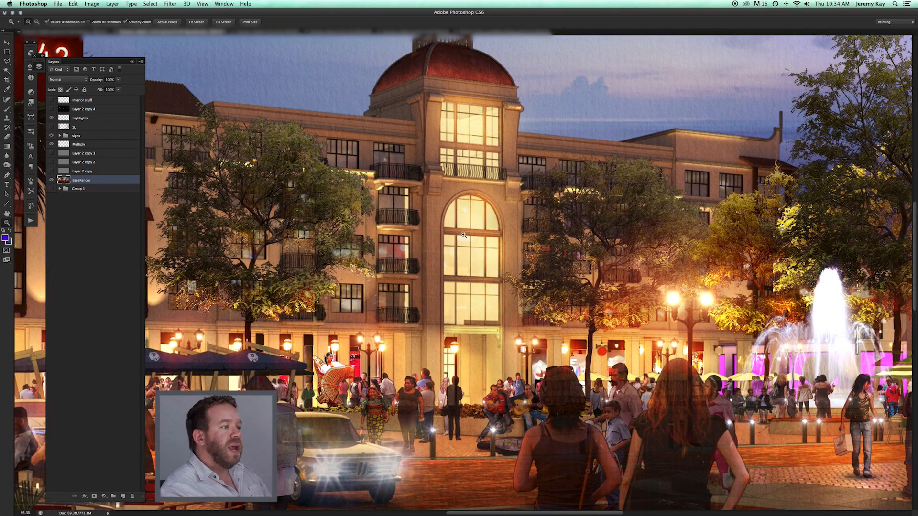
{"action": "left_click_drag", "start_coordinate": [509, 264], "coordinate": [513, 283]}
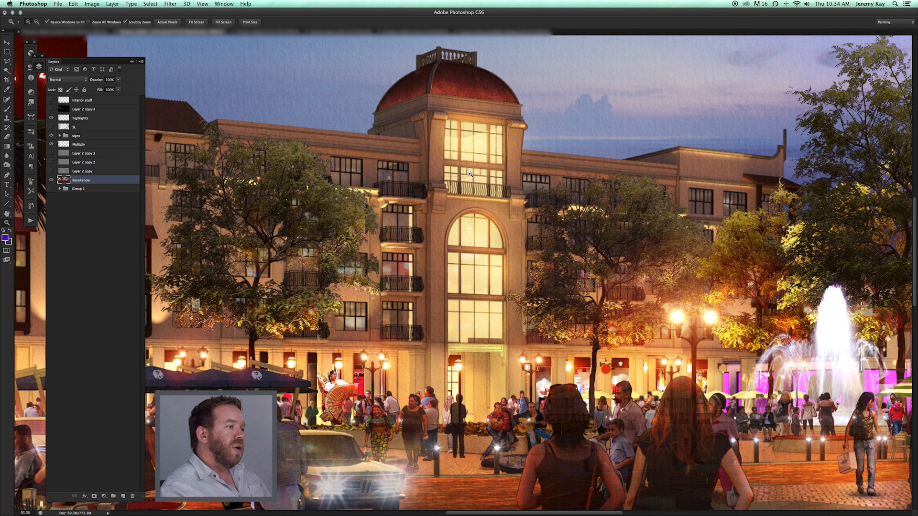
{"action": "left_click", "coordinate": [52, 100]}
{"action": "left_click", "coordinate": [52, 99]}
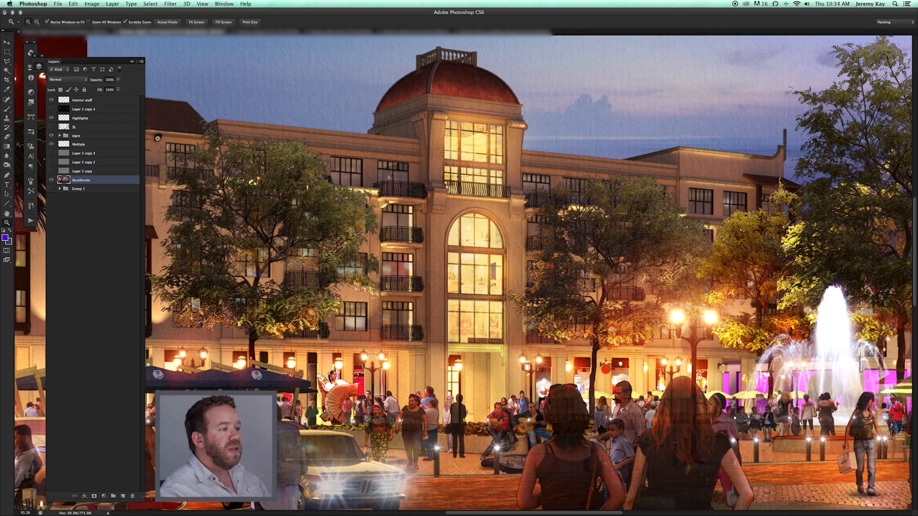
- Turn on Layer 2 copy 4, and compare the full illustration with and without it
{"action": "left_click_drag", "start_coordinate": [403, 243], "coordinate": [368, 245]}
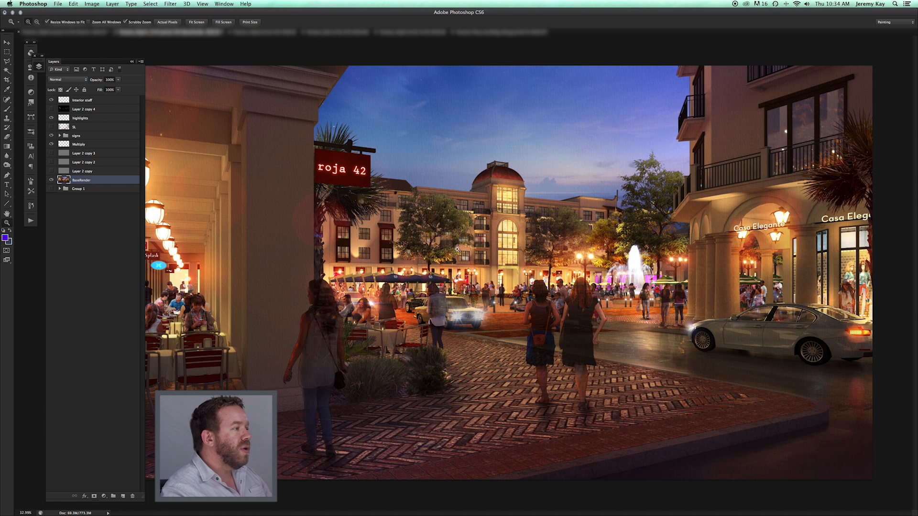
{"action": "left_click", "coordinate": [50, 109]}
{"action": "left_click", "coordinate": [51, 110]}
{"action": "left_click", "coordinate": [50, 109]}
{"action": "left_click", "coordinate": [50, 109]}
{"action": "left_click", "coordinate": [50, 110]}
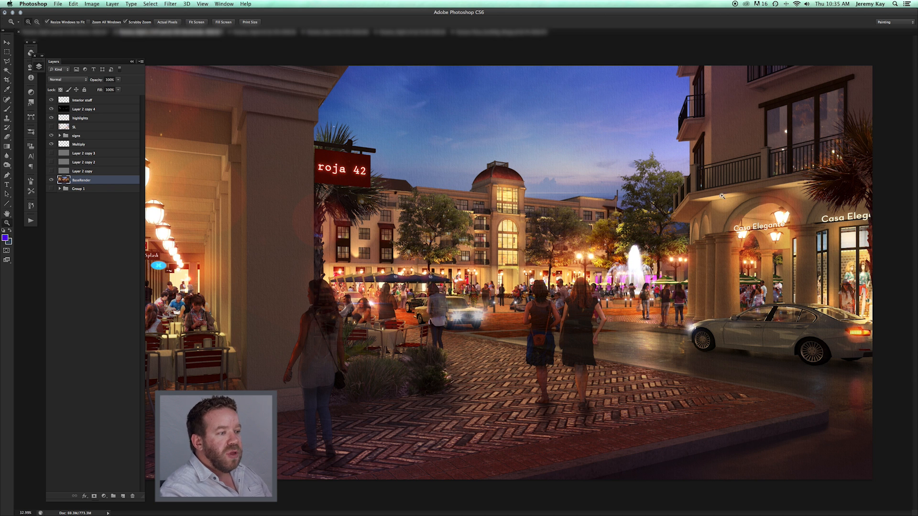
- Compare the fountain, trees and street lamps up close with and without Layer 2 copy 4
{"action": "left_click", "coordinate": [647, 253]}
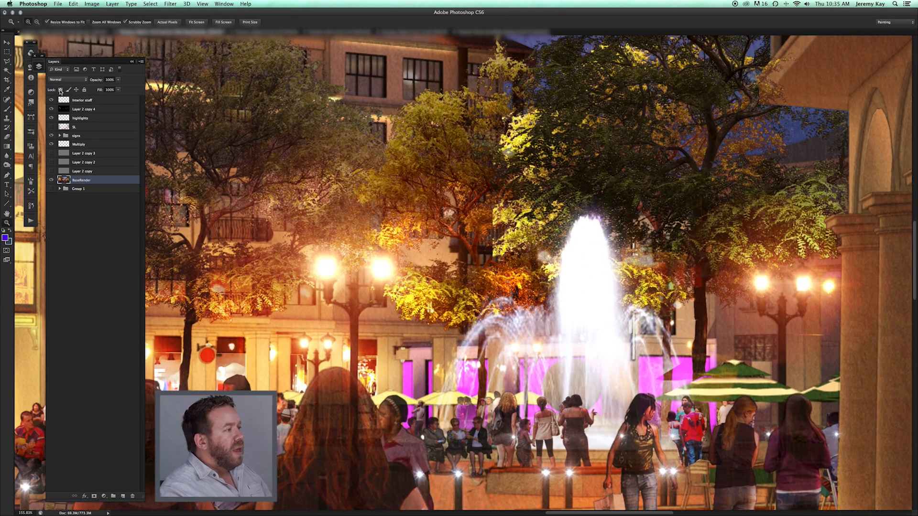
{"action": "left_click", "coordinate": [51, 110]}
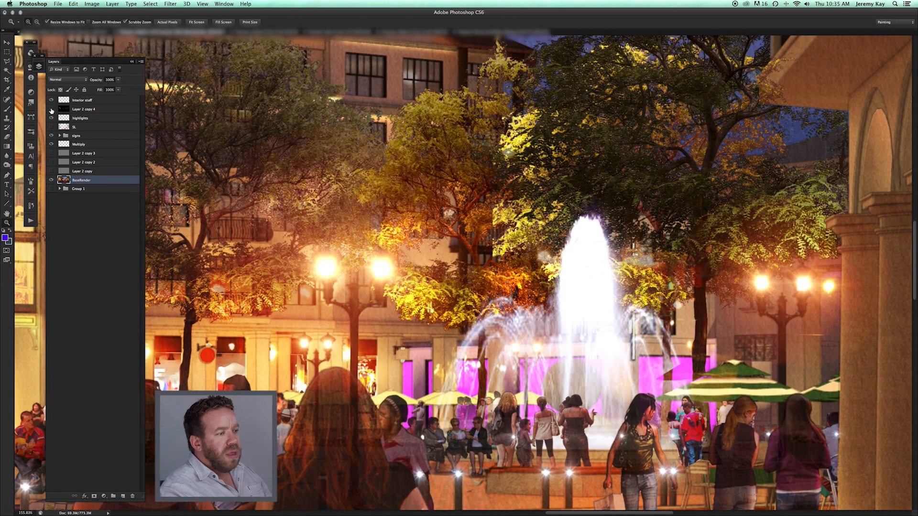
{"action": "left_click", "coordinate": [51, 110]}
{"action": "left_click", "coordinate": [51, 110]}
{"action": "left_click", "coordinate": [52, 110]}
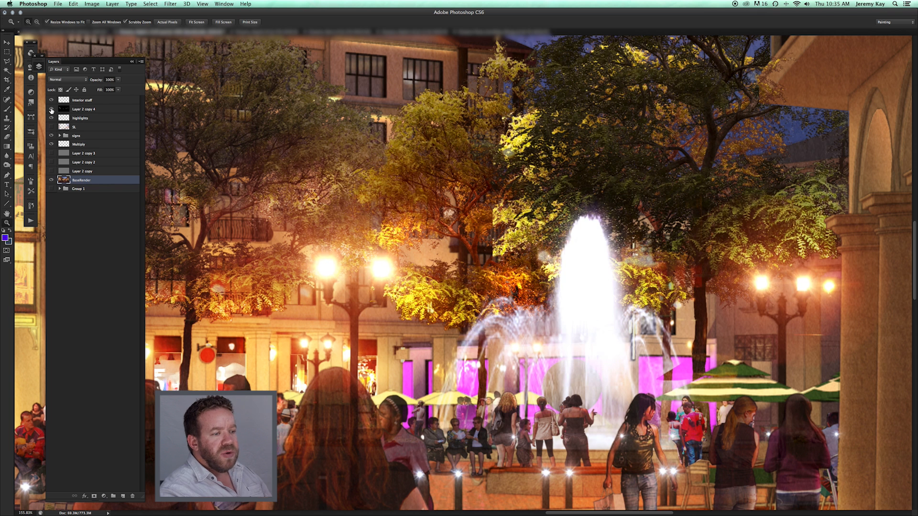
{"action": "left_click", "coordinate": [51, 110]}
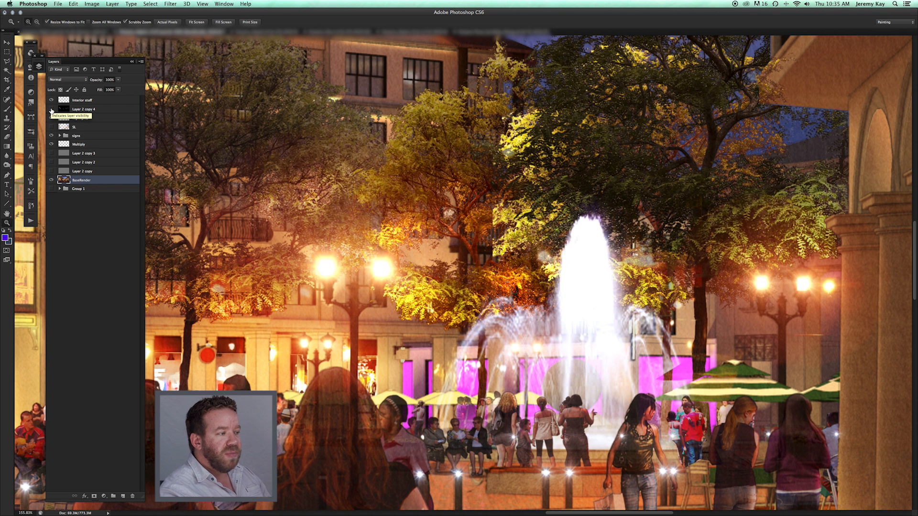
{"action": "left_click", "coordinate": [51, 109]}
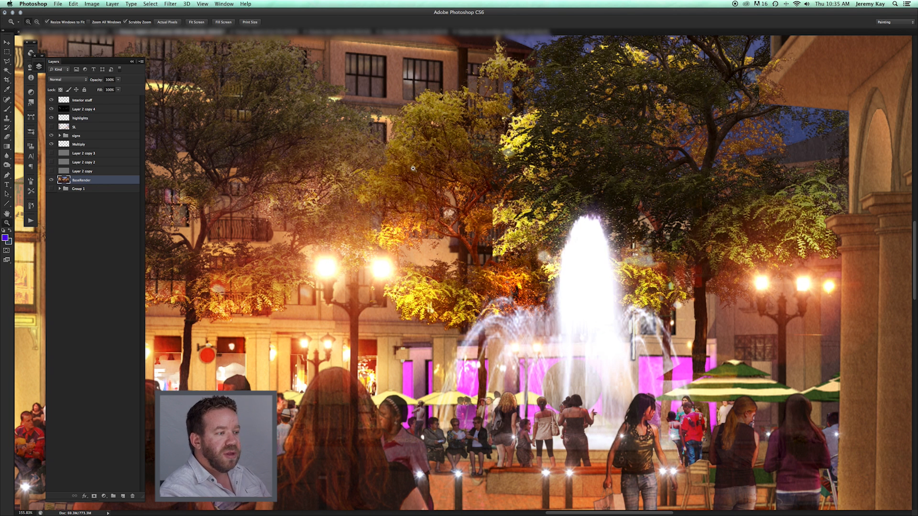
{"action": "left_click_drag", "start_coordinate": [603, 248], "coordinate": [612, 231]}
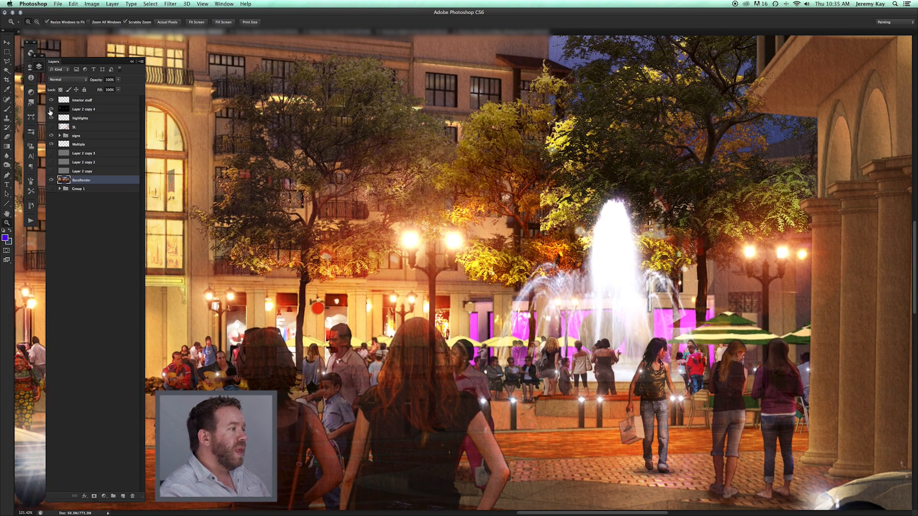
{"action": "key", "text": "super+0"}
- Compare the plaza with the SL layer shown and hidden, leaving the layer off
{"action": "left_click_drag", "start_coordinate": [455, 304], "coordinate": [595, 289]}
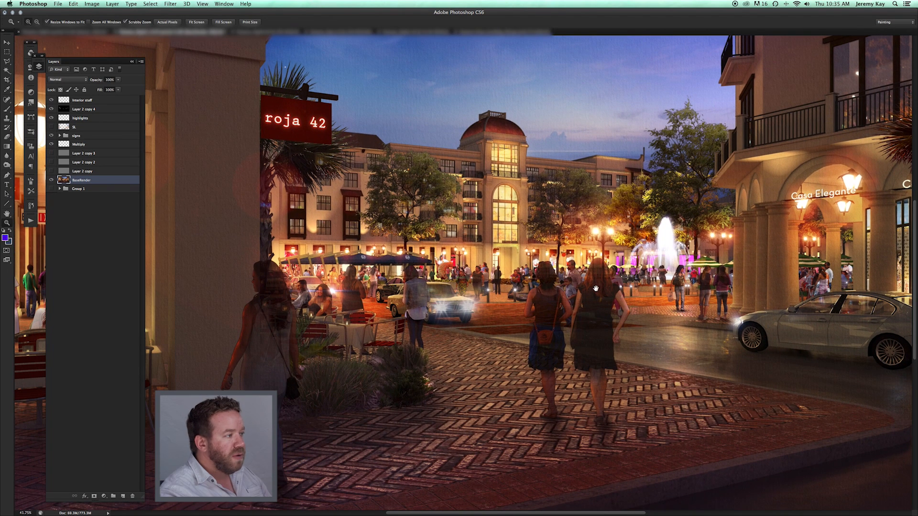
{"action": "left_click", "coordinate": [52, 127]}
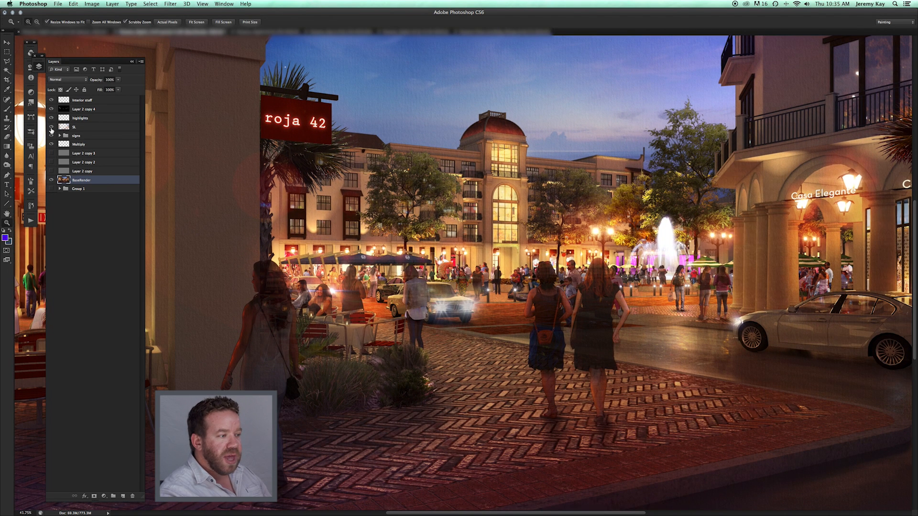
{"action": "left_click", "coordinate": [52, 128]}
{"action": "left_click", "coordinate": [51, 127]}
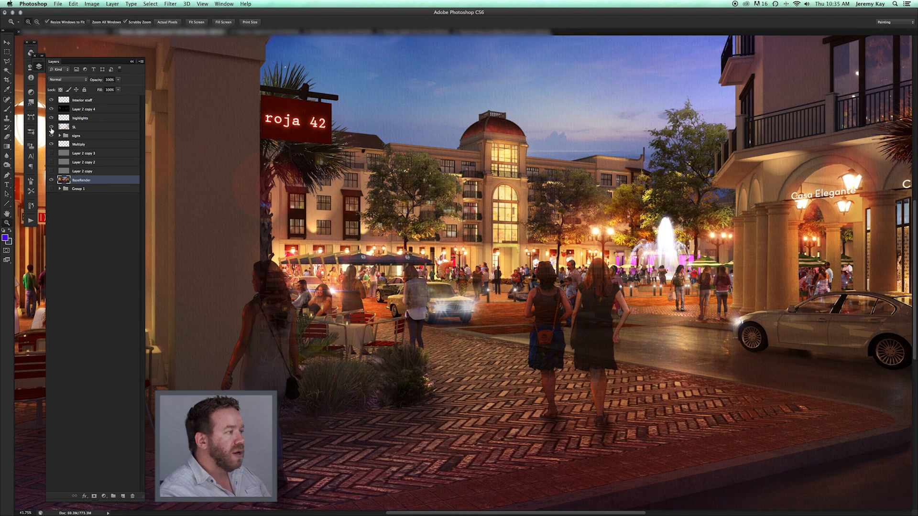
{"action": "left_click", "coordinate": [51, 128]}
- Review the full illustration with the interface panels hidden, and bring the panels back
{"action": "left_click", "coordinate": [489, 346], "text": "alt"}
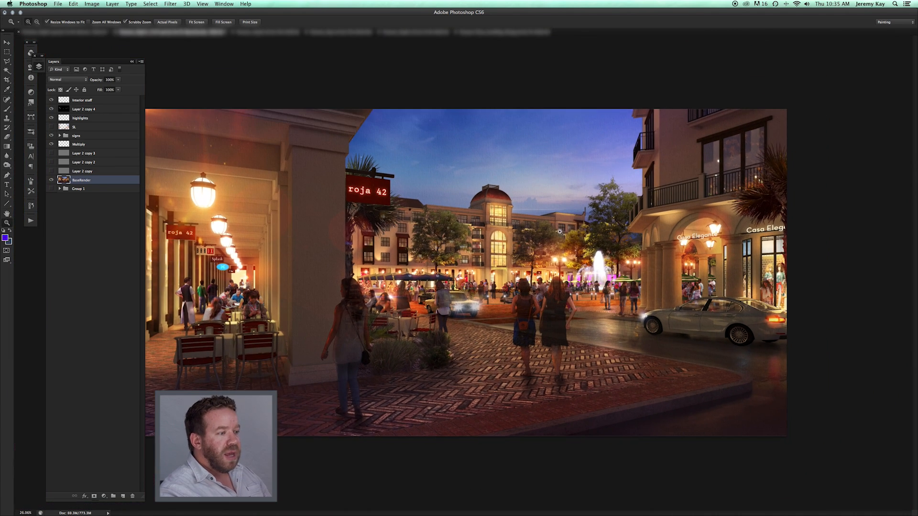
{"action": "left_click", "coordinate": [489, 346]}
{"action": "key", "text": "Tab"}
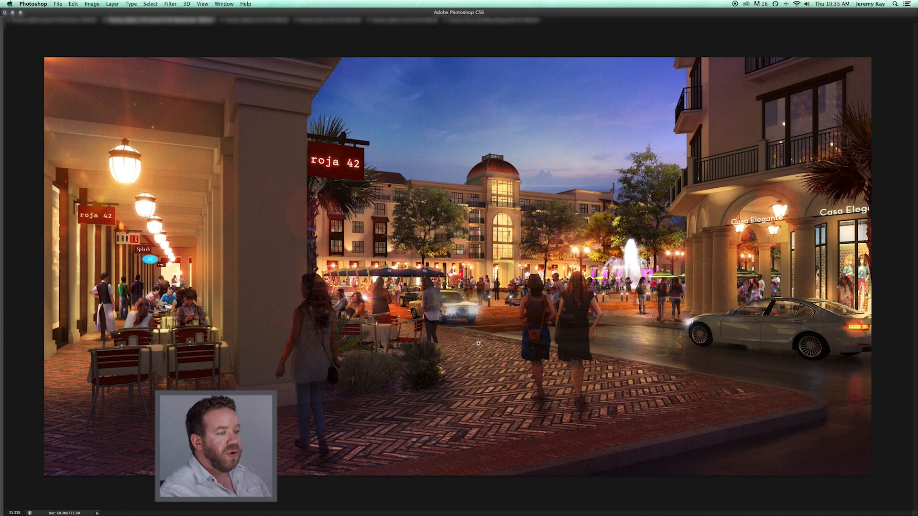
{"action": "key", "text": "Tab"}
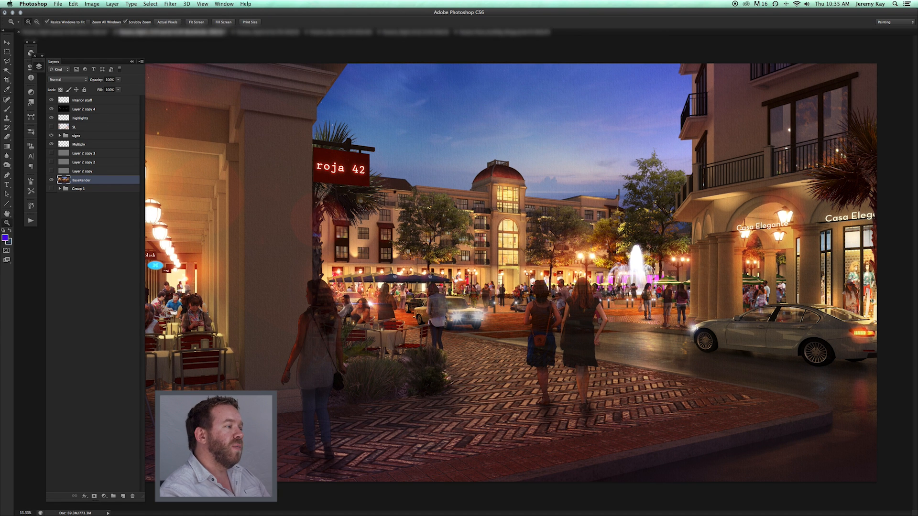
- Select the SL soft-light layer and turn it on, comparing the full illustration with and without it
{"action": "left_click", "coordinate": [51, 127]}
{"action": "left_click", "coordinate": [50, 128]}
{"action": "left_click", "coordinate": [50, 128]}
{"action": "left_click", "coordinate": [65, 131]}
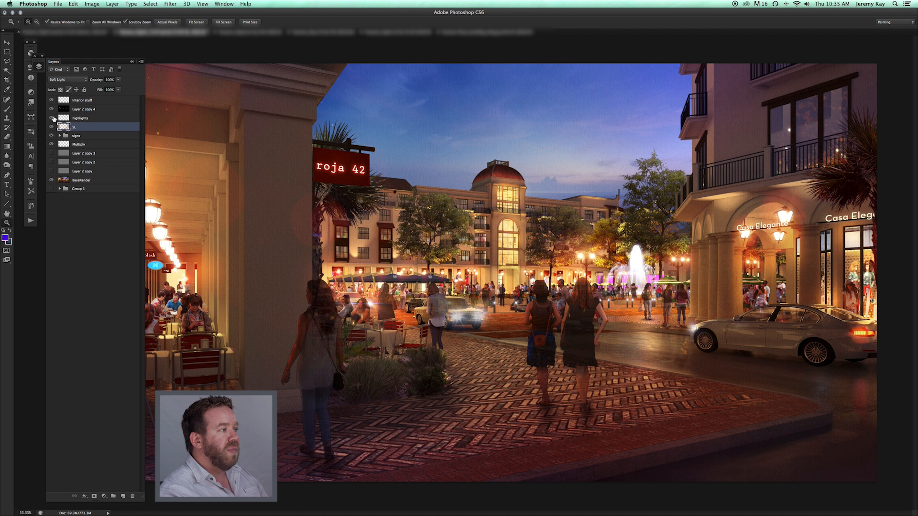
{"action": "left_click", "coordinate": [51, 128]}
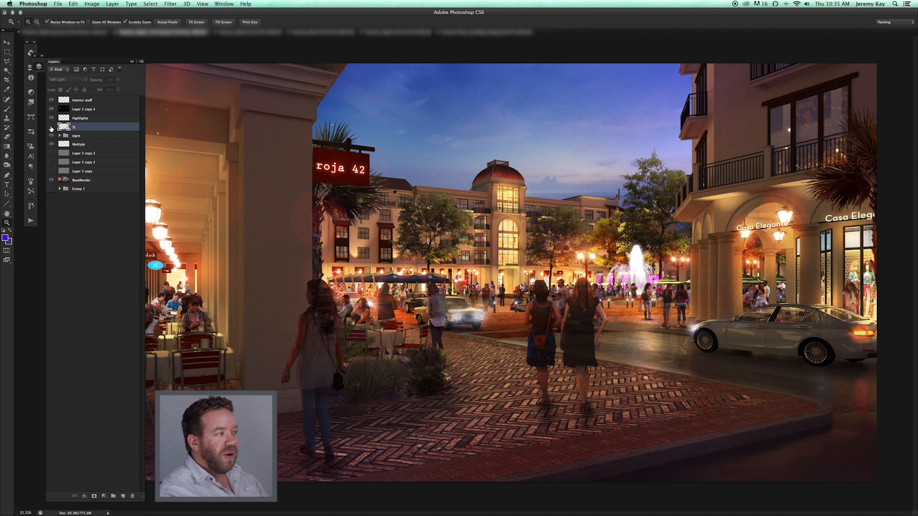
{"action": "left_click", "coordinate": [51, 127]}
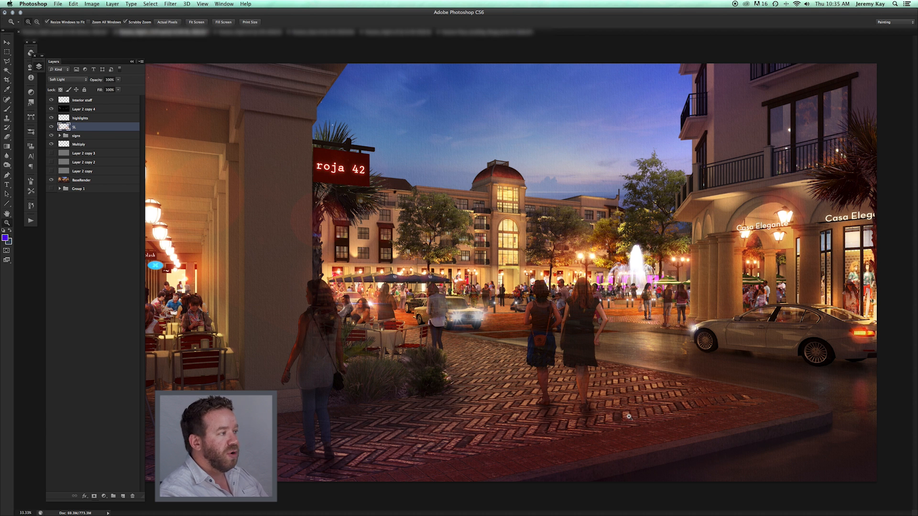
- Fit the full illustration on screen with the interface panels hidden
{"action": "left_click", "coordinate": [468, 278]}
{"action": "key", "text": "Tab"}
{"action": "key", "text": "super+0"}
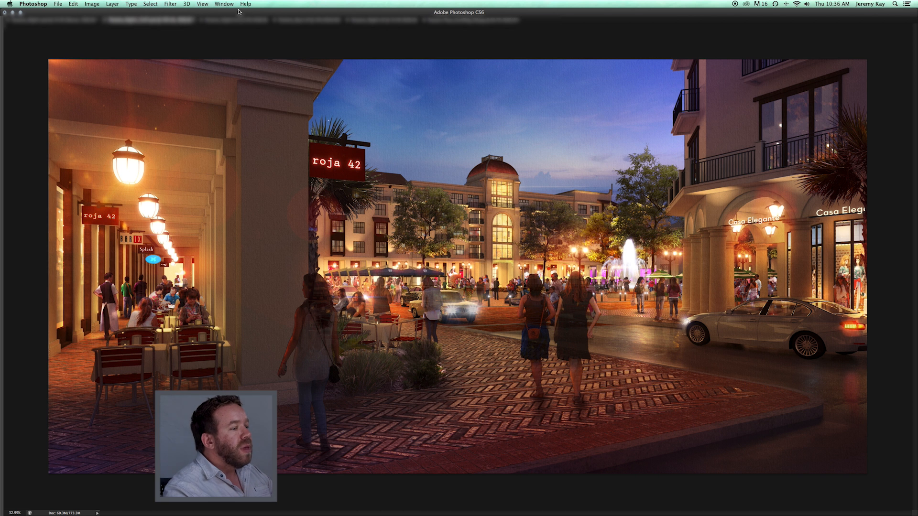
- Review the whole night plaza illustration at a larger size, and switch to its flattened copy
{"action": "left_click_drag", "start_coordinate": [537, 325], "coordinate": [531, 325]}
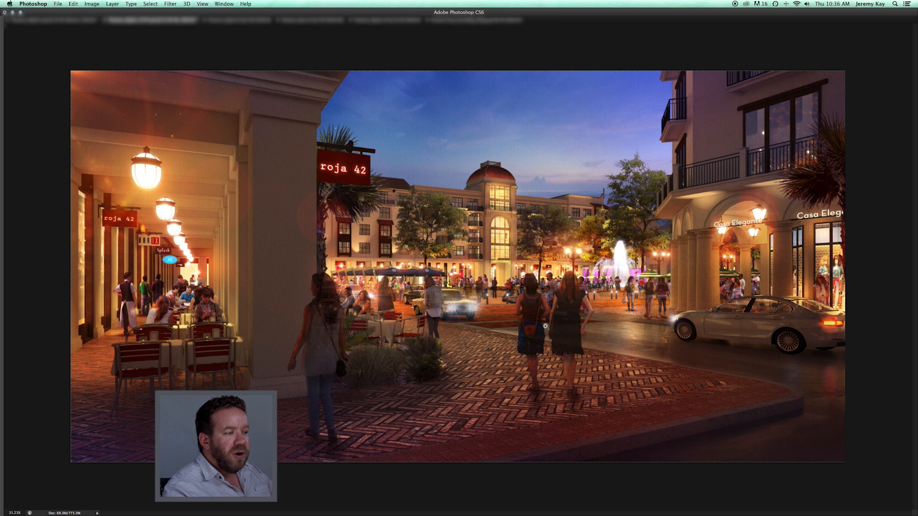
{"action": "key", "text": "super+equal"}
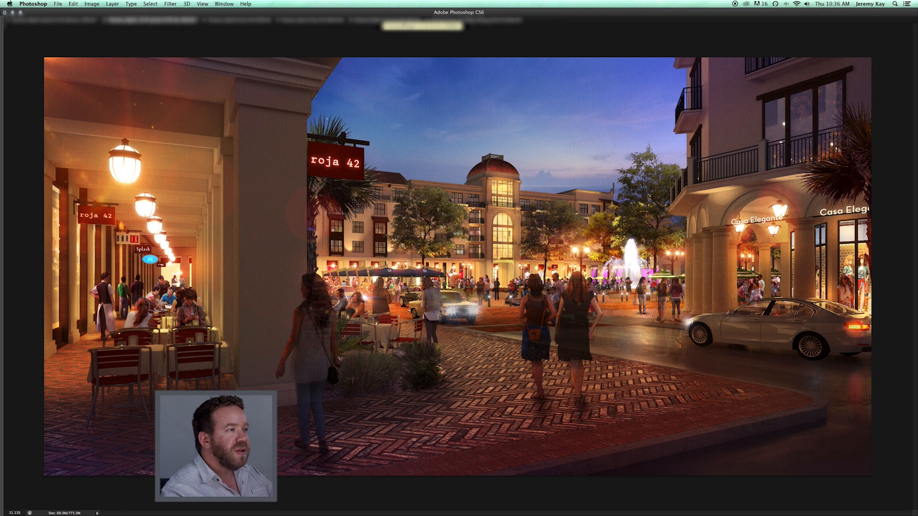
{"action": "left_click", "coordinate": [377, 23]}
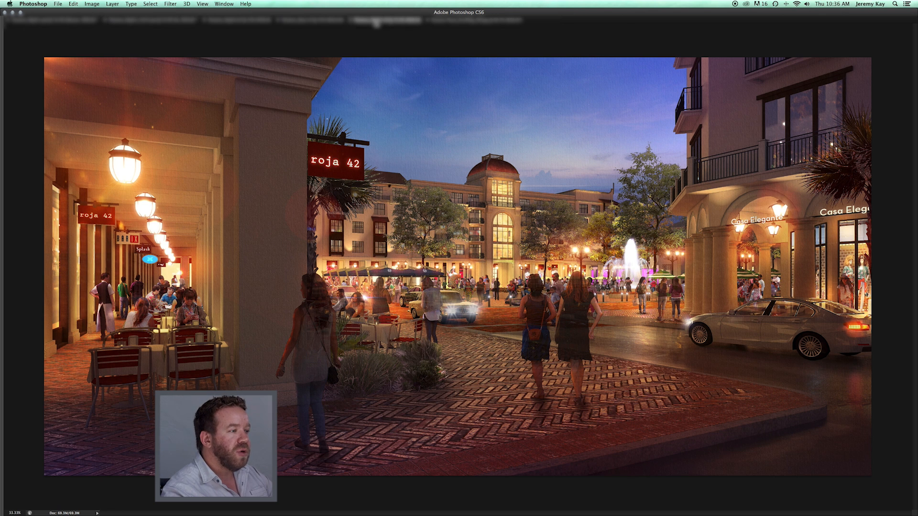
- Switch to the daytime plaza illustration and show the whole image without its guides
{"action": "left_click", "coordinate": [314, 21]}
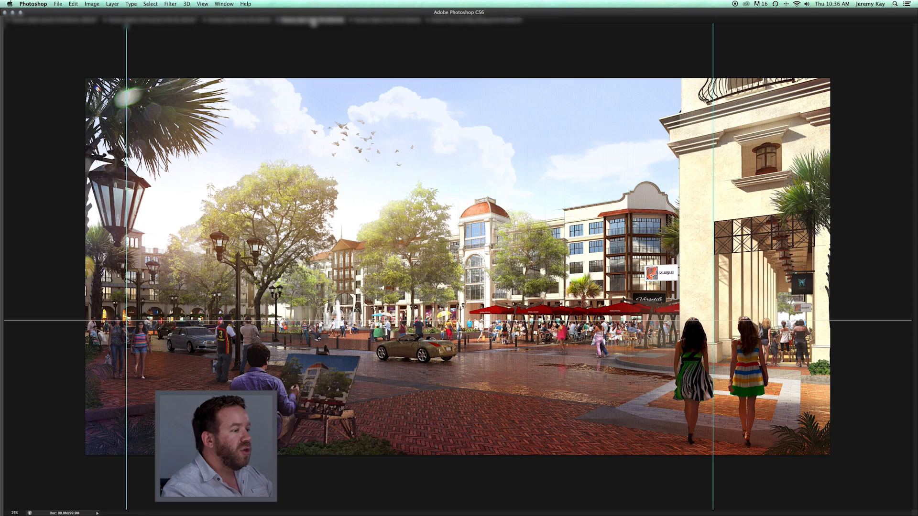
{"action": "key", "text": "super+semicolon"}
{"action": "key", "text": "super+equal"}
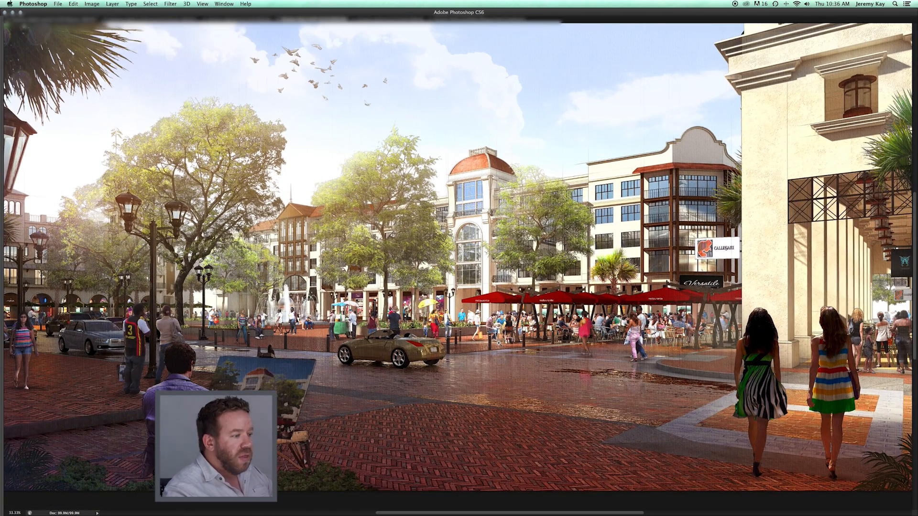
{"action": "key", "text": "super+0"}
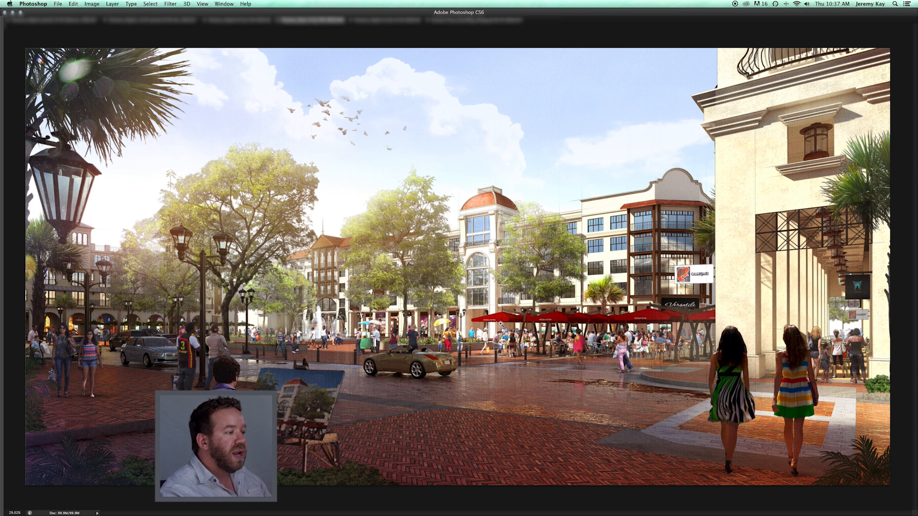
- Examine the daytime plaza up close around the fountain, street lamps and painter, and return to the full view
{"action": "mouse_move", "coordinate": [301, 334]}
{"action": "left_mouse_down"}
{"action": "mouse_move", "coordinate": [356, 333]}
{"action": "mouse_move", "coordinate": [295, 345]}
{"action": "left_mouse_up"}
{"action": "mouse_move", "coordinate": [887, 399]}
{"action": "left_mouse_down"}
{"action": "mouse_move", "coordinate": [651, 359]}
{"action": "mouse_move", "coordinate": [634, 337]}
{"action": "mouse_move", "coordinate": [585, 331]}
{"action": "mouse_move", "coordinate": [628, 328]}
{"action": "left_mouse_up"}
{"action": "mouse_move", "coordinate": [267, 284]}
{"action": "left_mouse_down"}
{"action": "mouse_move", "coordinate": [525, 286]}
{"action": "mouse_move", "coordinate": [585, 314]}
{"action": "left_mouse_up"}
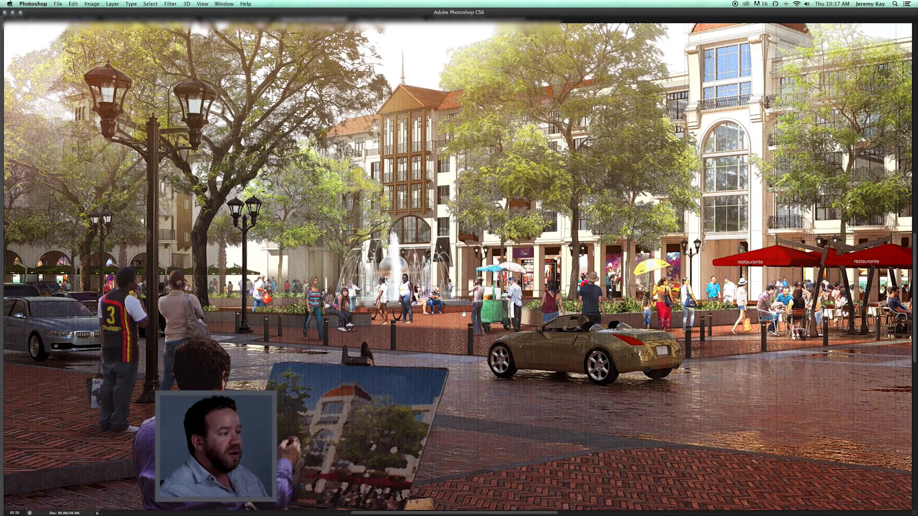
{"action": "left_click_drag", "start_coordinate": [463, 314], "coordinate": [594, 335]}
{"action": "left_click_drag", "start_coordinate": [259, 310], "coordinate": [418, 310]}
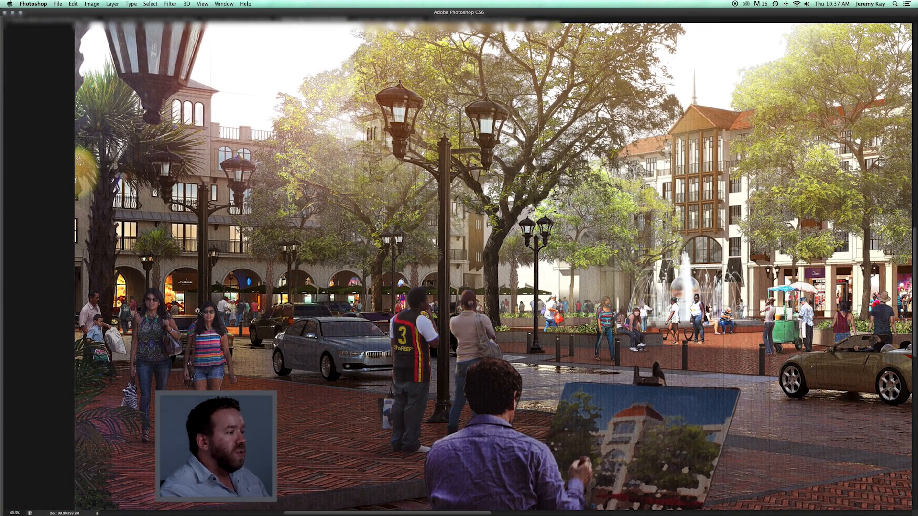
{"action": "key", "text": "ctrl+0"}
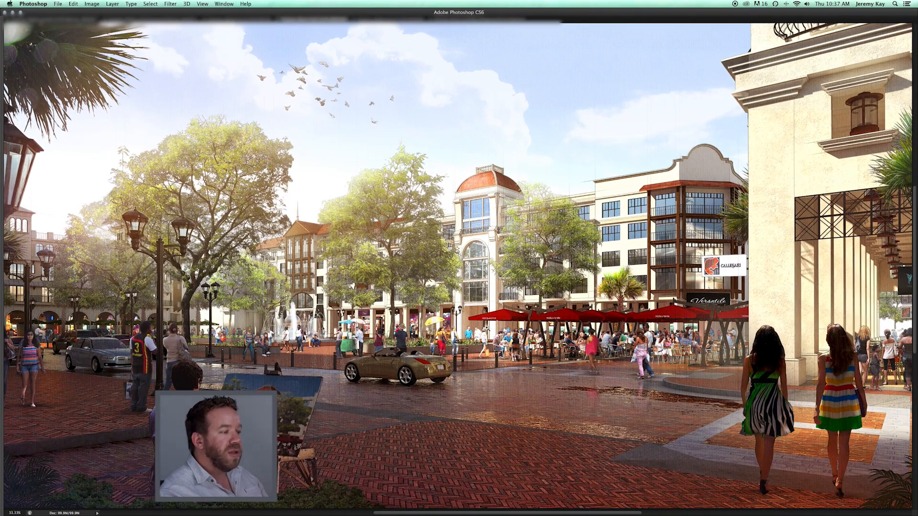
{"action": "scroll", "coordinate": [484, 316], "scroll_direction": "up", "scroll_amount": 1}
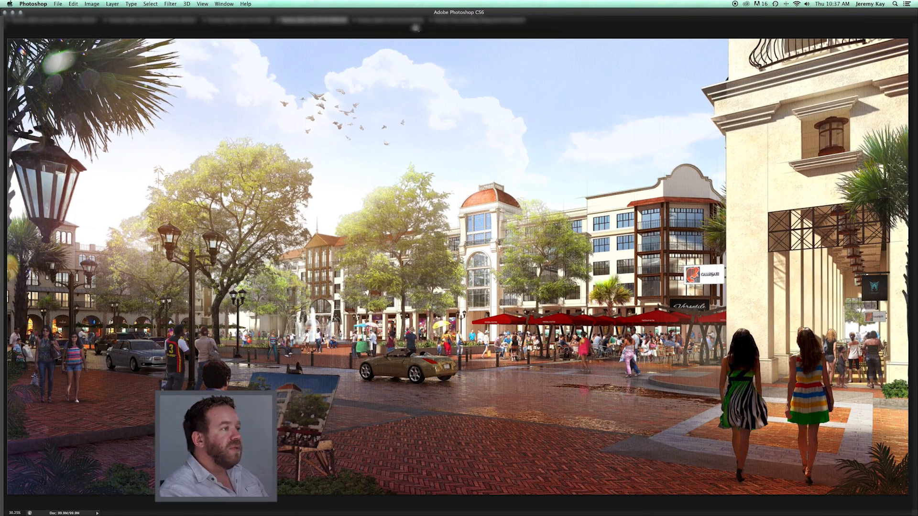
- Switch to the dusk plaza illustration with the RESTAURANTE sign and view the whole image enlarged in full-screen mode with the menu bar
{"action": "left_click", "coordinate": [233, 20]}
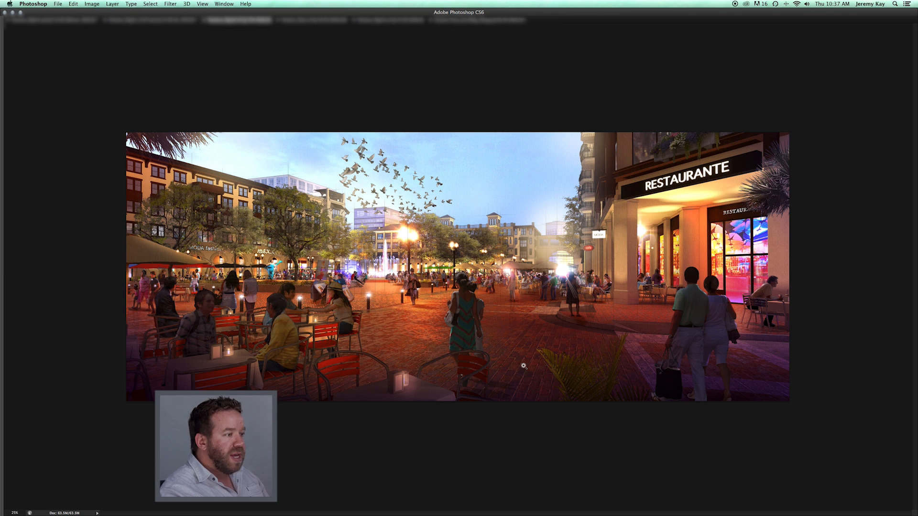
{"action": "key", "text": "super+equal"}
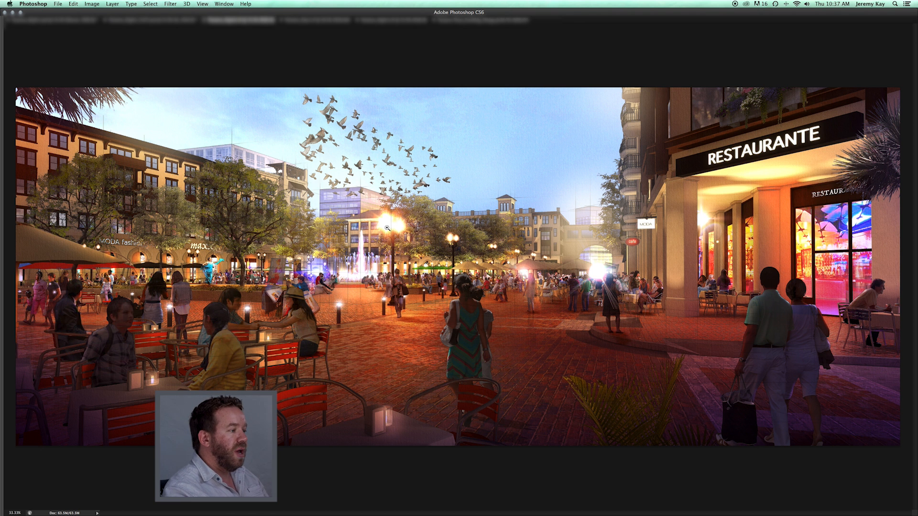
{"action": "key", "text": "f"}
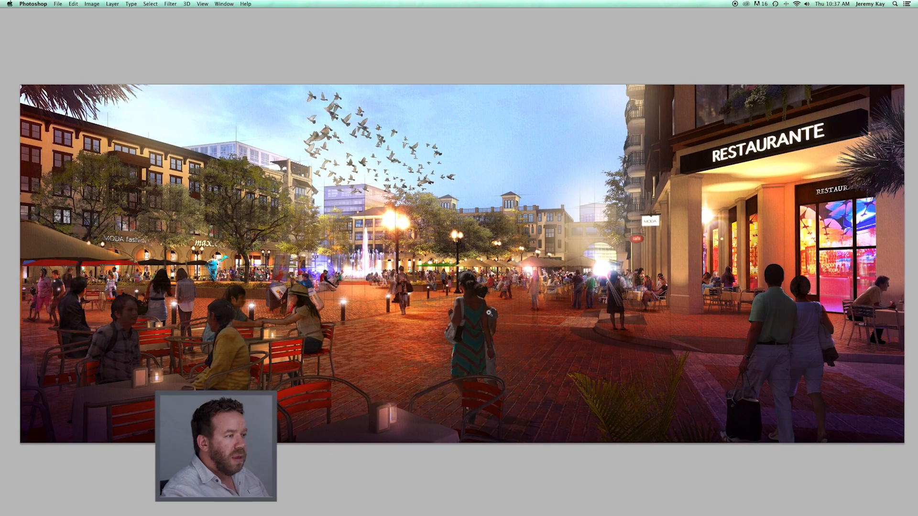
{"action": "left_click", "coordinate": [480, 312], "text": "alt"}
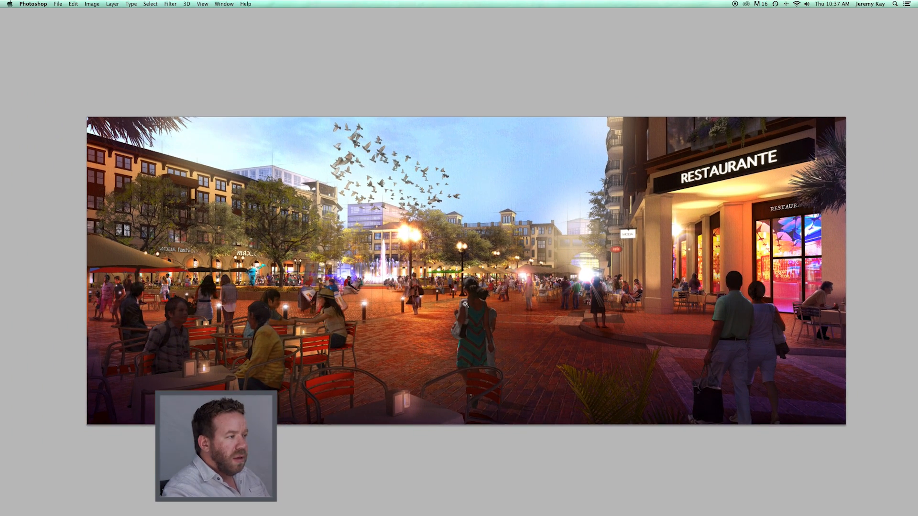
{"action": "left_click", "coordinate": [462, 303]}
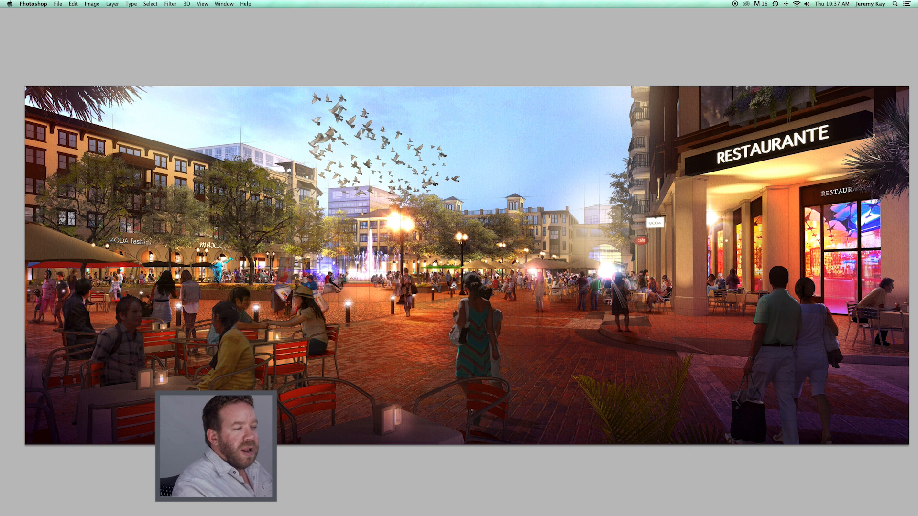